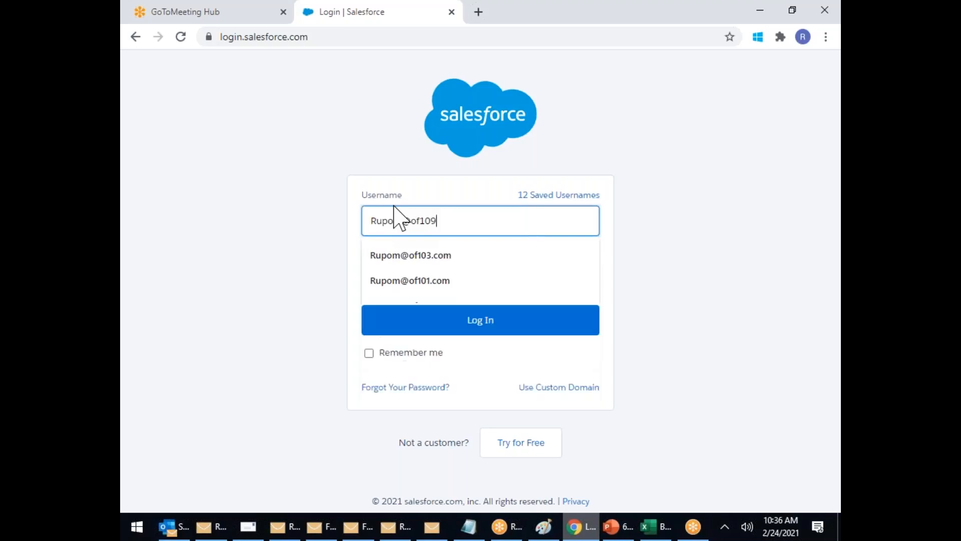
Step: Sign in to the Salesforce org with the account username and password
{"action": "type", "text": ".com"}
{"action": "key", "text": "Tab"}
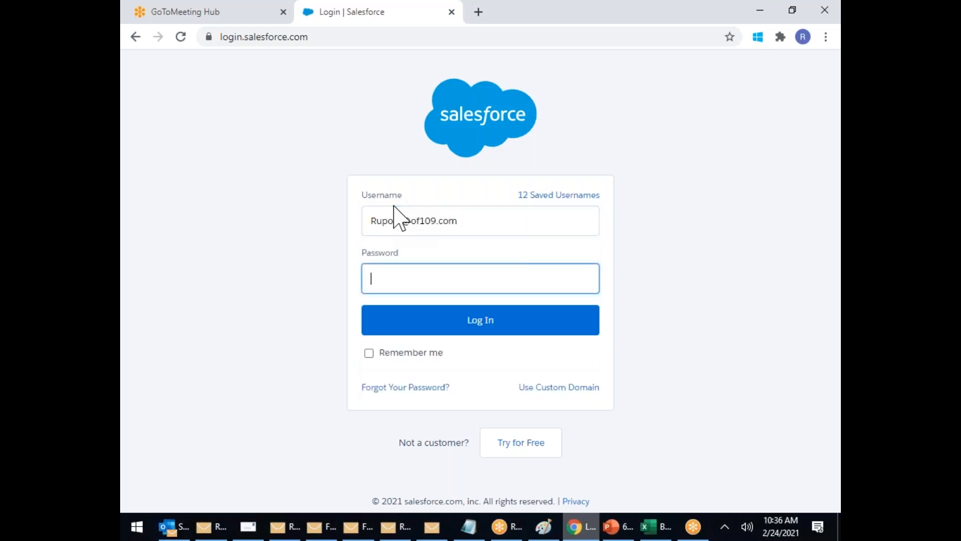
{"action": "type", "text": "••"}
{"action": "key", "text": "Return"}
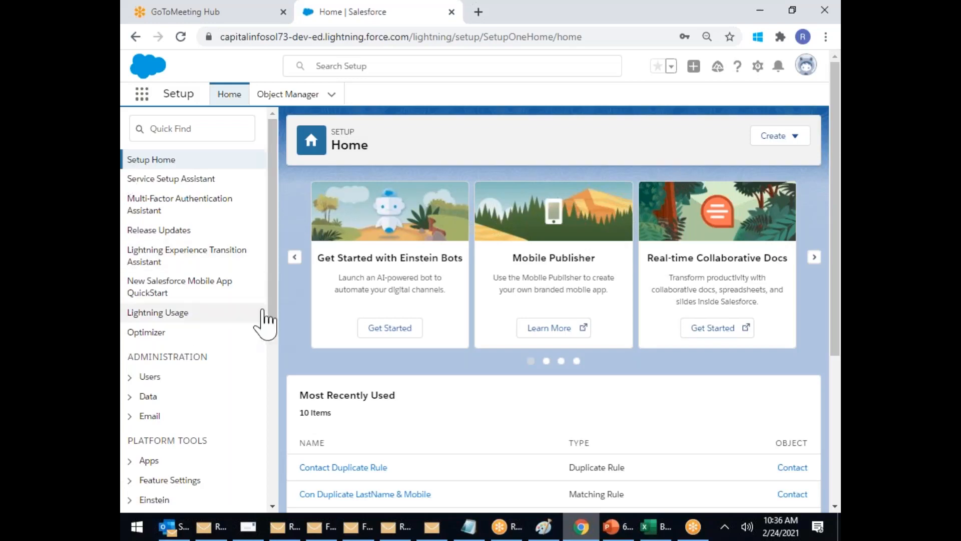
Step: Go to Data > Duplicate Management > Matching Rules in the Setup sidebar
{"action": "left_click_drag", "start_coordinate": [273, 224], "coordinate": [281, 322]}
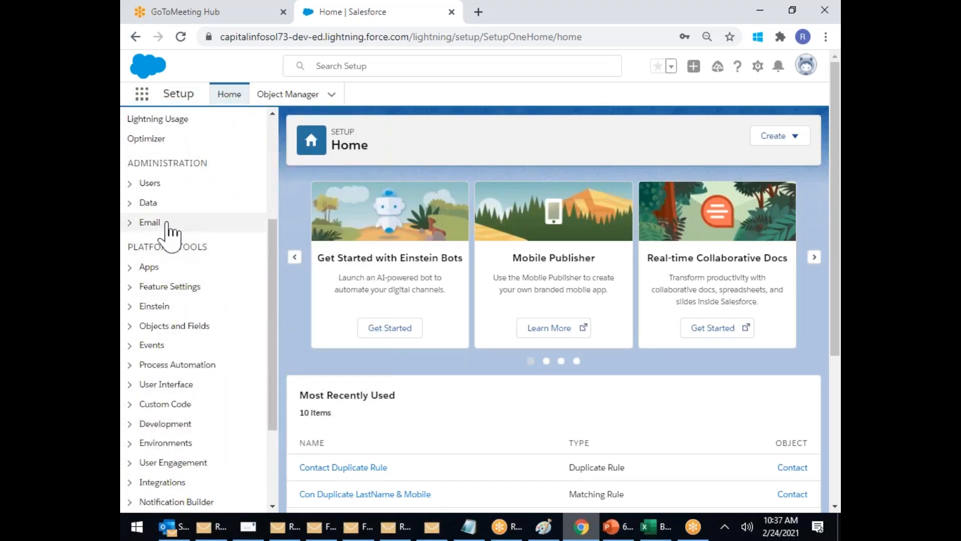
{"action": "left_click", "coordinate": [131, 203]}
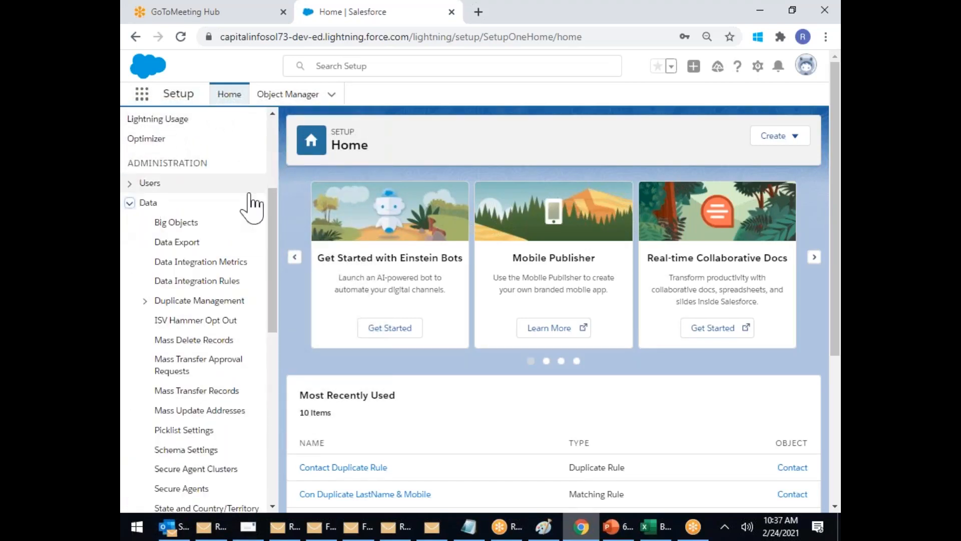
{"action": "left_click", "coordinate": [202, 301]}
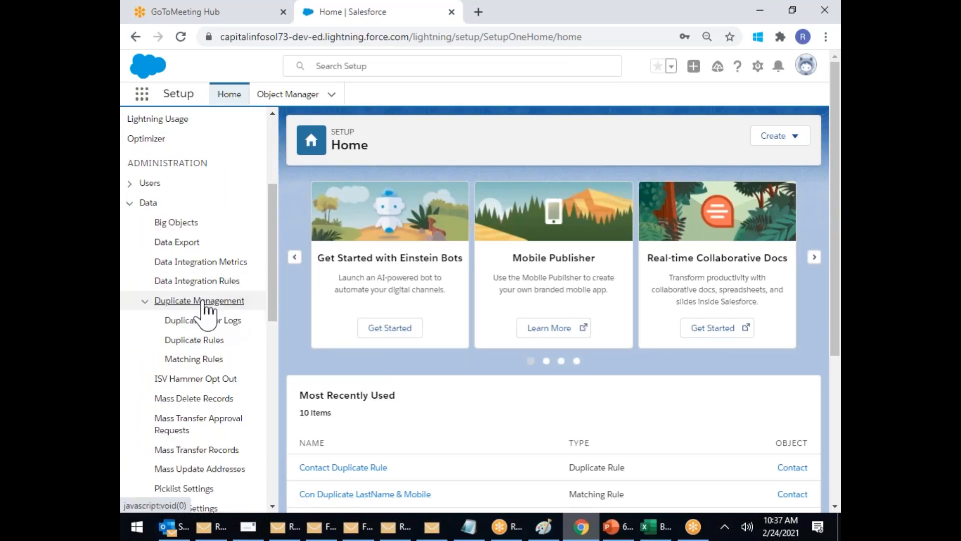
{"action": "left_click", "coordinate": [204, 360]}
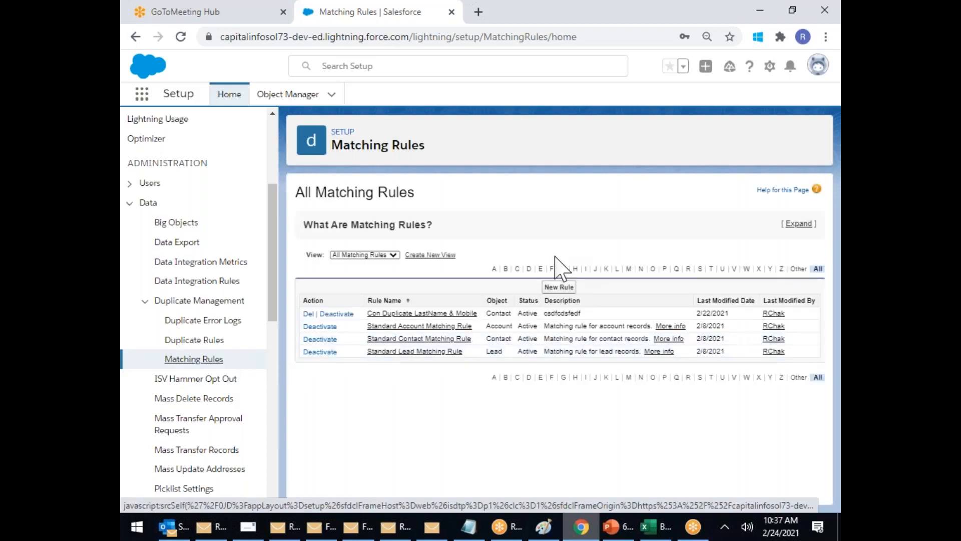
Step: Start a new matching rule for the Lead object
{"action": "left_click", "coordinate": [564, 289]}
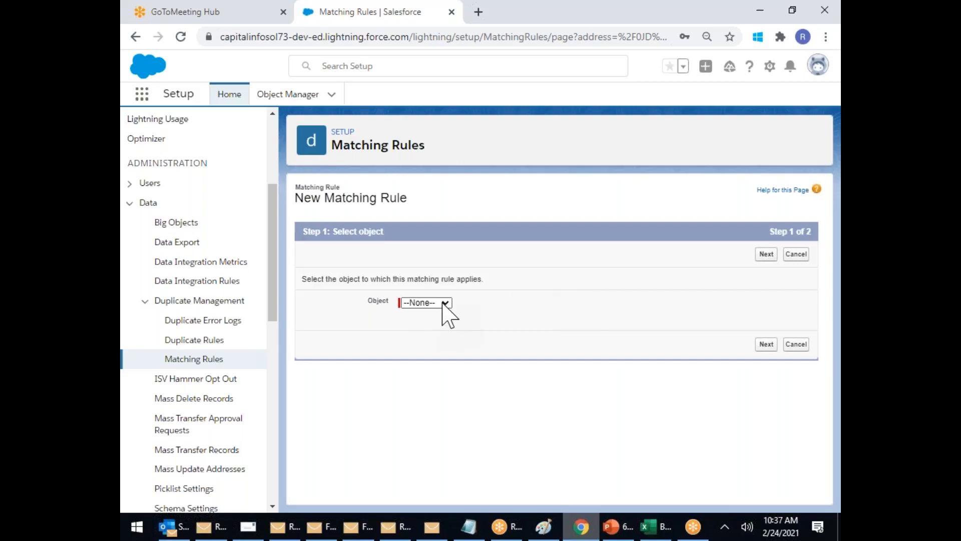
{"action": "left_click", "coordinate": [445, 303]}
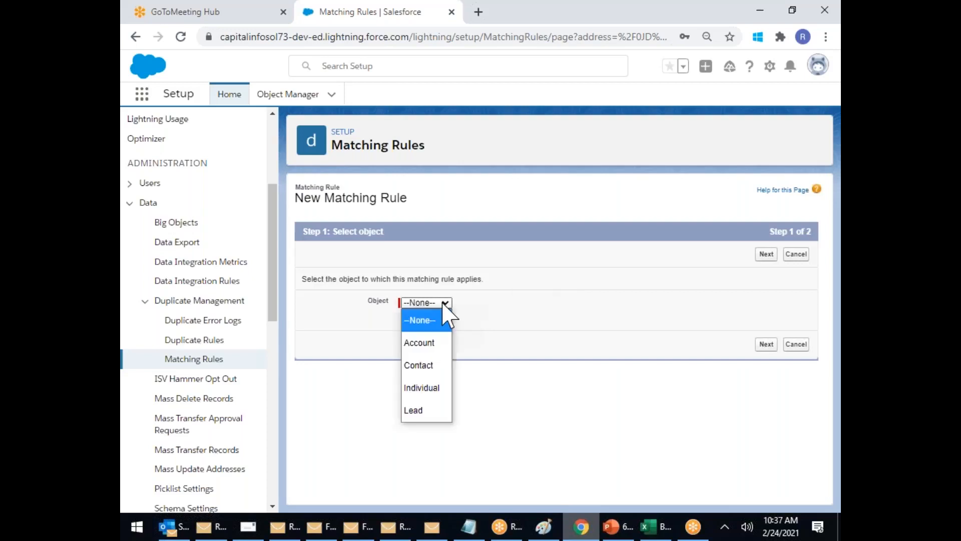
{"action": "left_click", "coordinate": [420, 411]}
{"action": "left_click", "coordinate": [761, 346]}
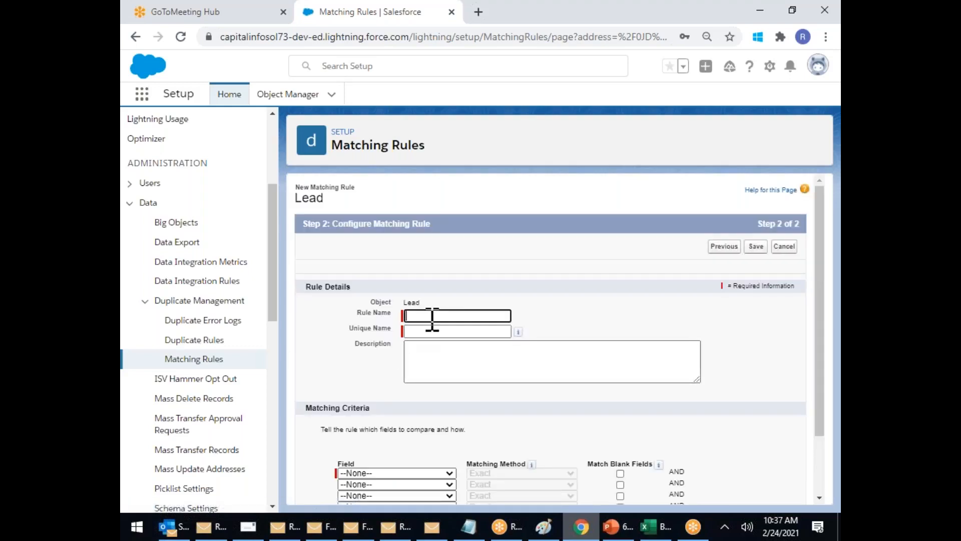
Step: Name the matching rule 'Lead Dup by Lastname Email'
{"action": "left_click", "coordinate": [432, 316]}
{"action": "type", "text": "Lead Dup by Lastname and"}
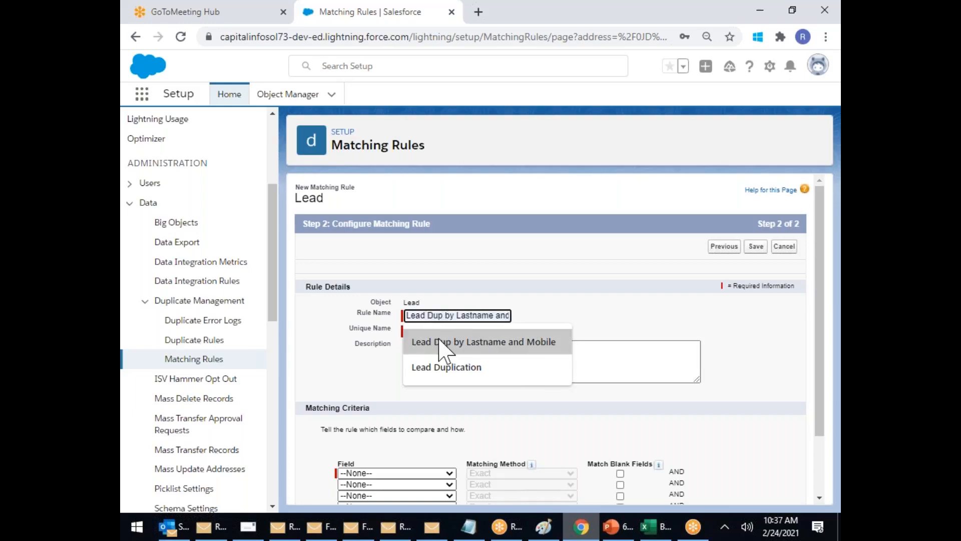
{"action": "left_click", "coordinate": [441, 343]}
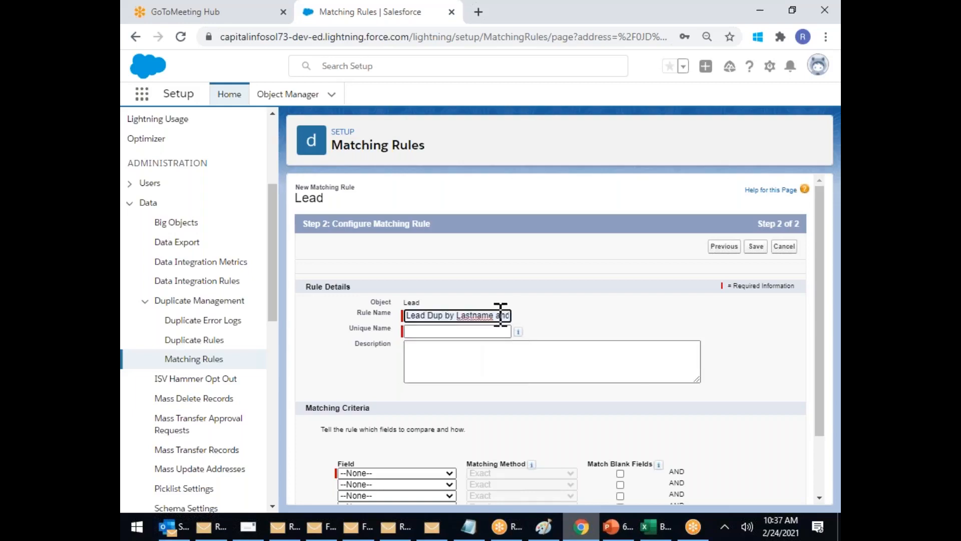
{"action": "left_click_drag", "start_coordinate": [495, 315], "coordinate": [730, 331]}
{"action": "type", "text": "Email"}
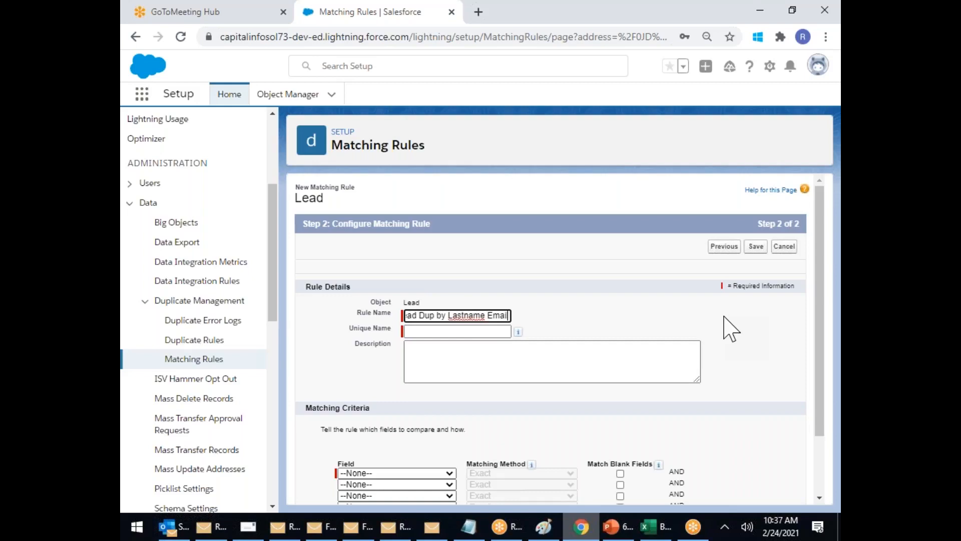
{"action": "scroll", "coordinate": [725, 316], "scroll_direction": "down", "scroll_amount": 3}
{"action": "left_click", "coordinate": [585, 363]}
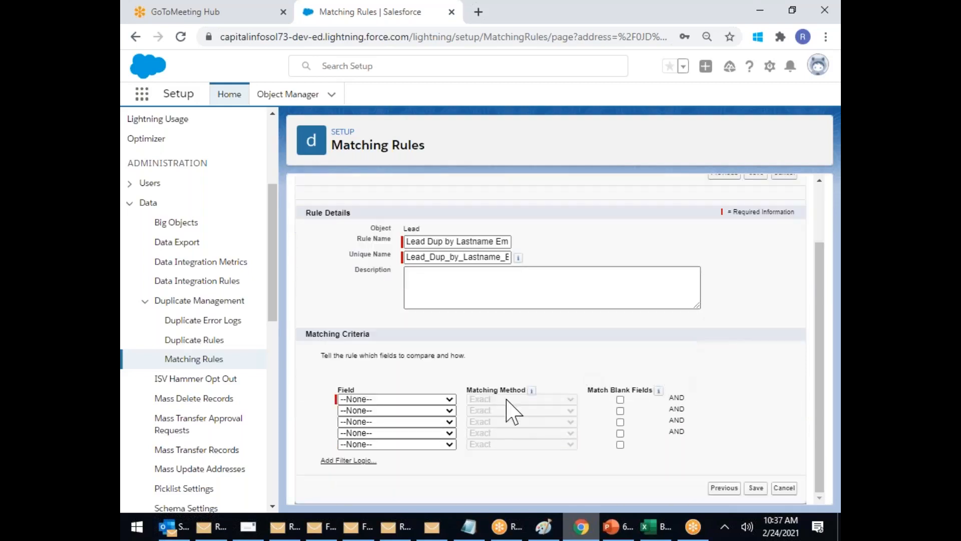
Step: Use exact Last Name and Email as the matching criteria and save the rule
{"action": "left_click", "coordinate": [398, 398]}
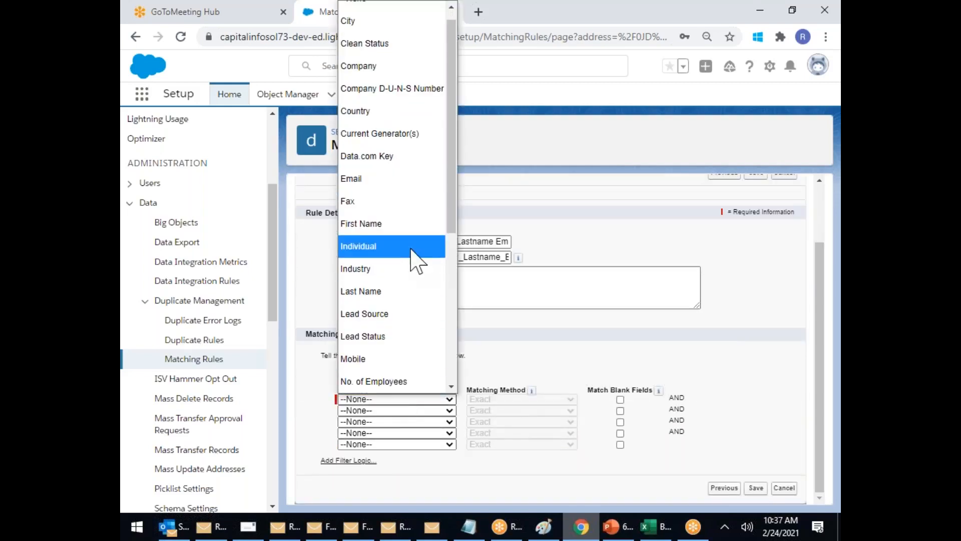
{"action": "left_click", "coordinate": [380, 296]}
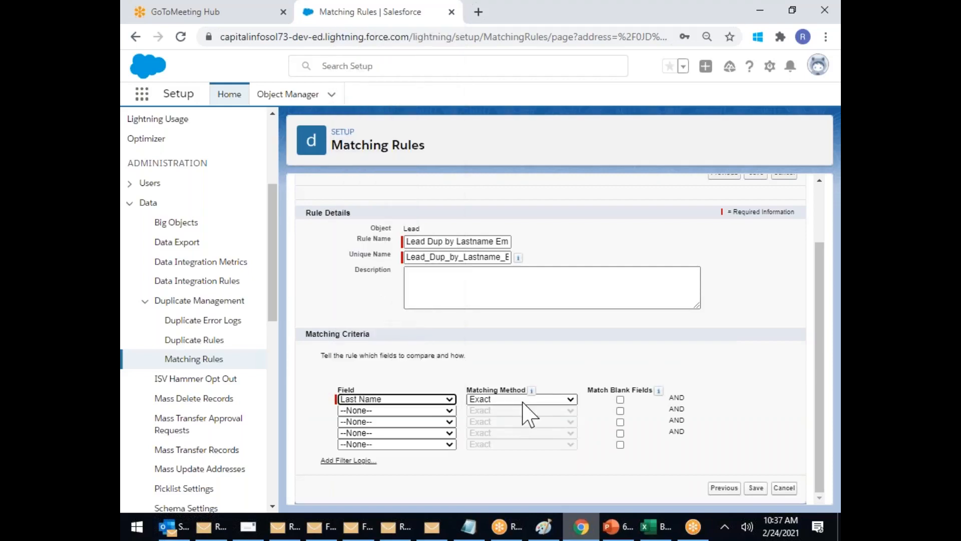
{"action": "left_click", "coordinate": [406, 411]}
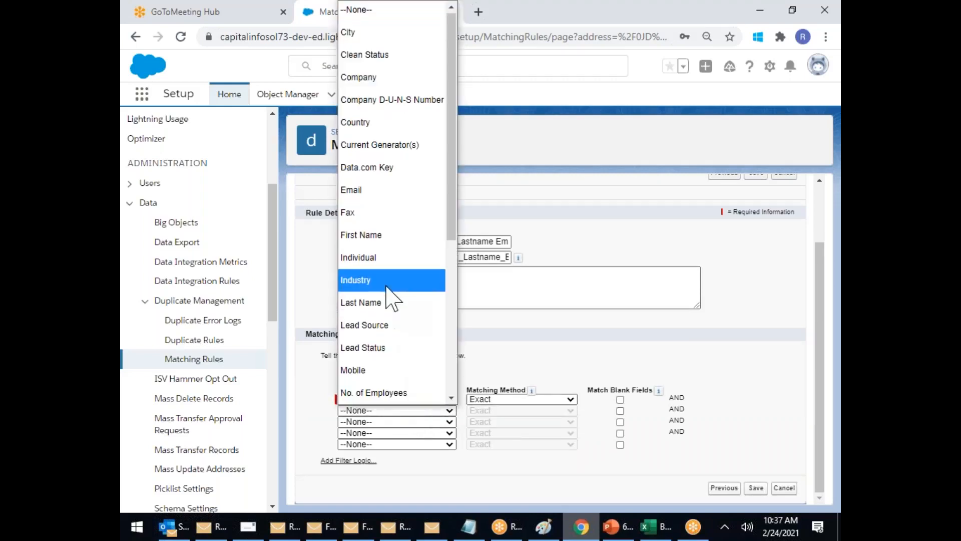
{"action": "left_click", "coordinate": [413, 191]}
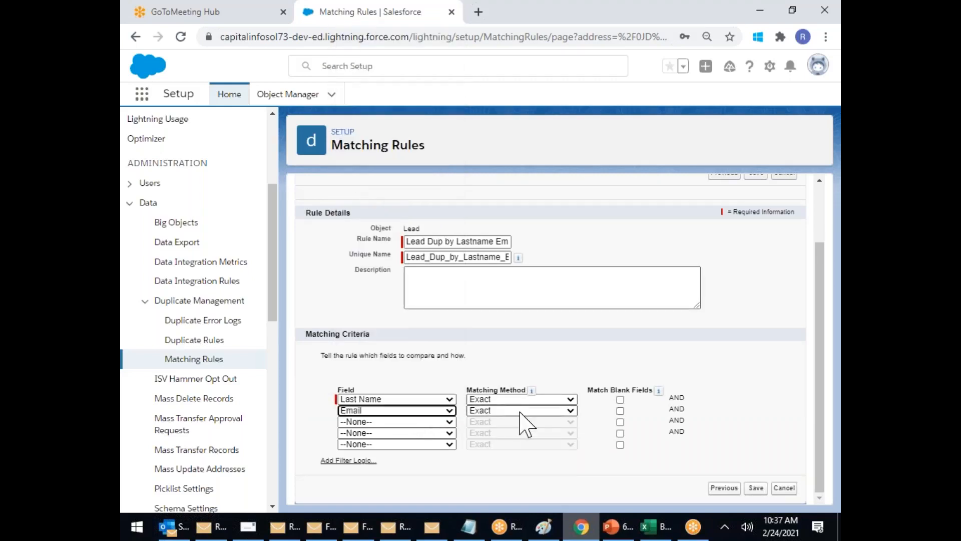
{"action": "left_click", "coordinate": [756, 488]}
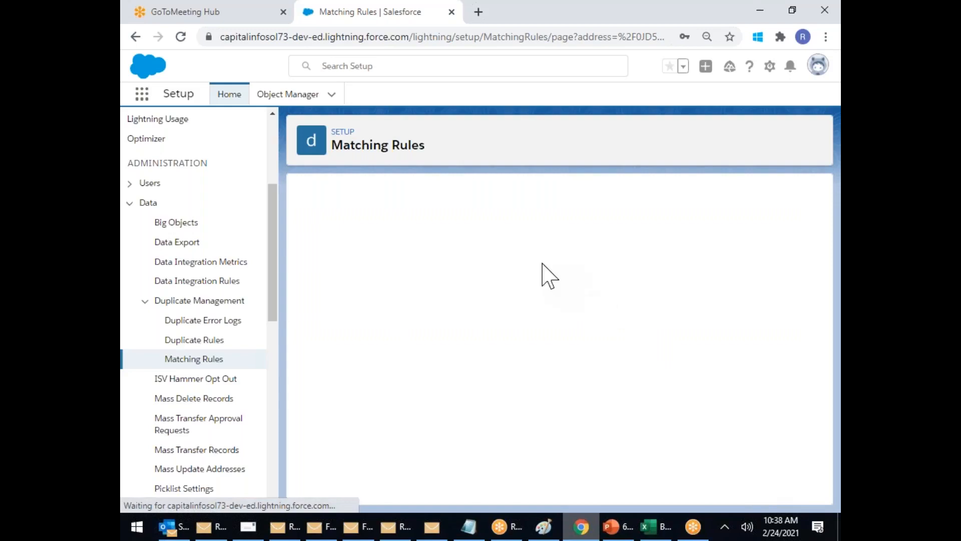
Step: Activate 'Lead Dup by Lastname Email', confirm it, and go to Duplicate Rules
{"action": "left_click", "coordinate": [559, 238]}
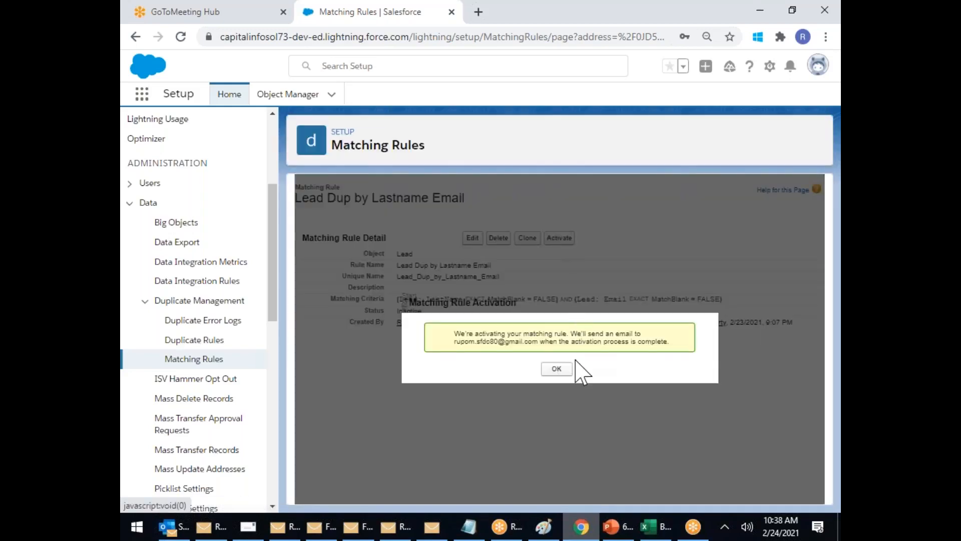
{"action": "left_click", "coordinate": [556, 371]}
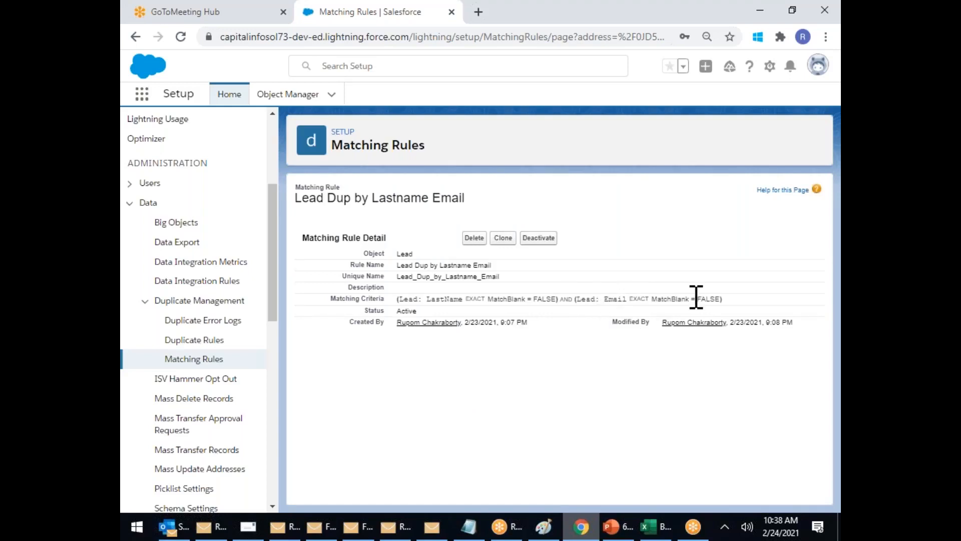
{"action": "left_click", "coordinate": [198, 342]}
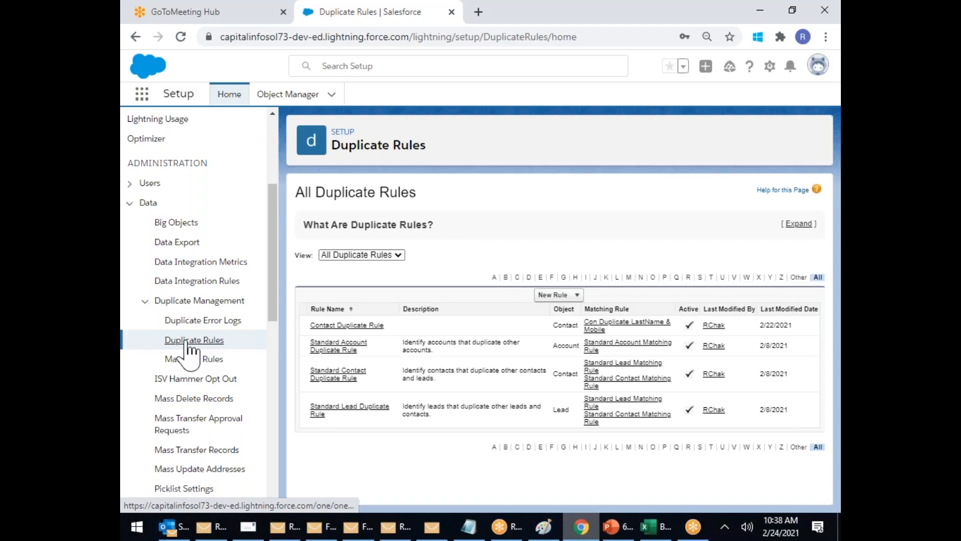
Step: Start a new Lead duplicate rule named 'Duplicate Rule Lead'
{"action": "left_click", "coordinate": [573, 296]}
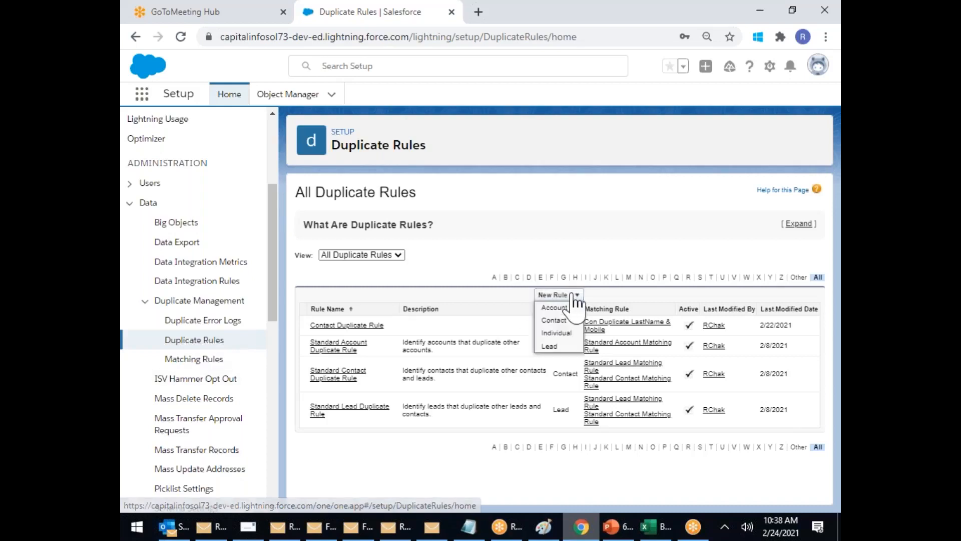
{"action": "left_click", "coordinate": [551, 346]}
{"action": "left_click", "coordinate": [409, 264]}
{"action": "type", "text": "Dup"}
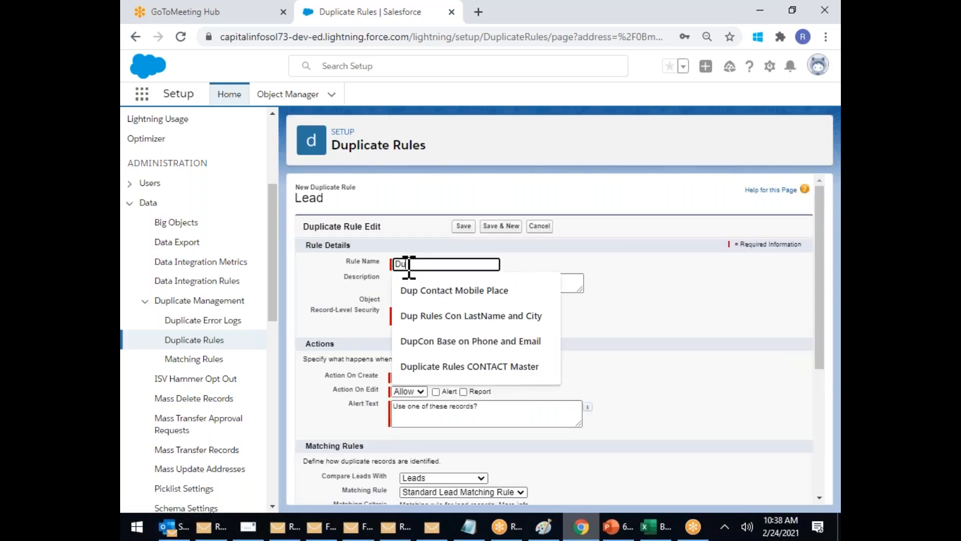
{"action": "type", "text": "licate Rule Lead"}
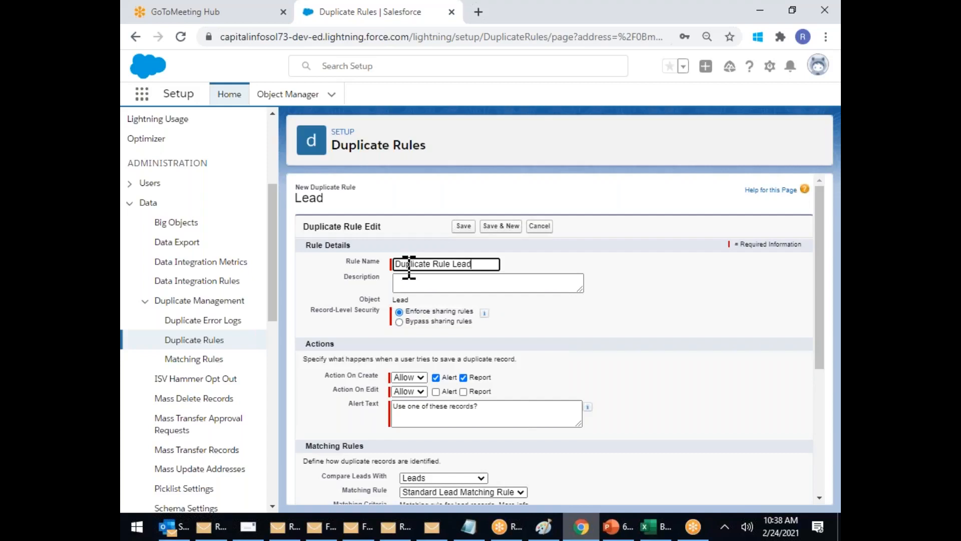
{"action": "left_click", "coordinate": [588, 326]}
{"action": "scroll", "coordinate": [593, 380], "scroll_direction": "down", "scroll_amount": 1}
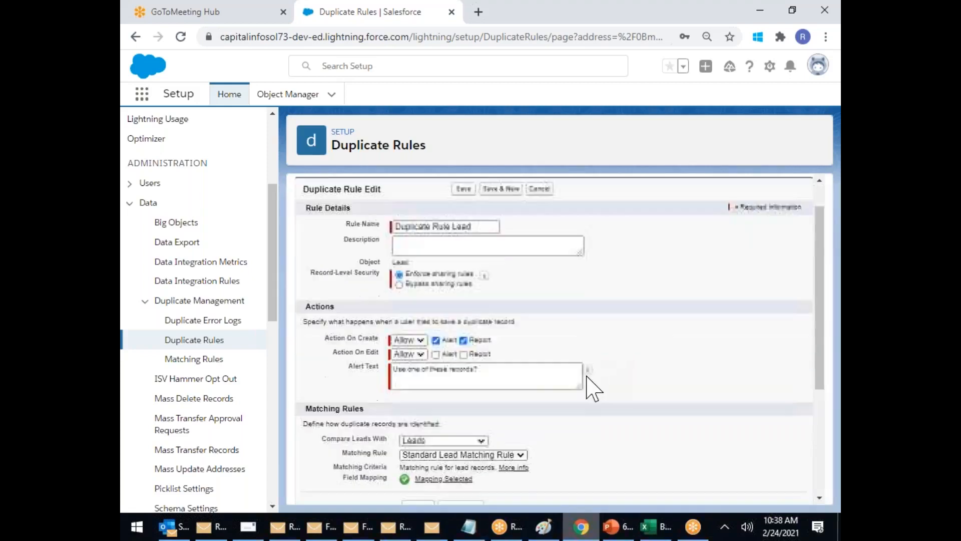
{"action": "scroll", "coordinate": [593, 389], "scroll_direction": "down", "scroll_amount": 2}
Step: Set both the On Create and On Edit actions to Block
{"action": "left_click", "coordinate": [409, 237]}
{"action": "left_click", "coordinate": [412, 259]}
{"action": "left_click", "coordinate": [420, 250]}
{"action": "left_click", "coordinate": [404, 288]}
Step: Replace the alert text so it ends with 'Please Check', correcting the spelling
{"action": "left_click", "coordinate": [447, 265]}
{"action": "key", "text": "ctrl+a"}
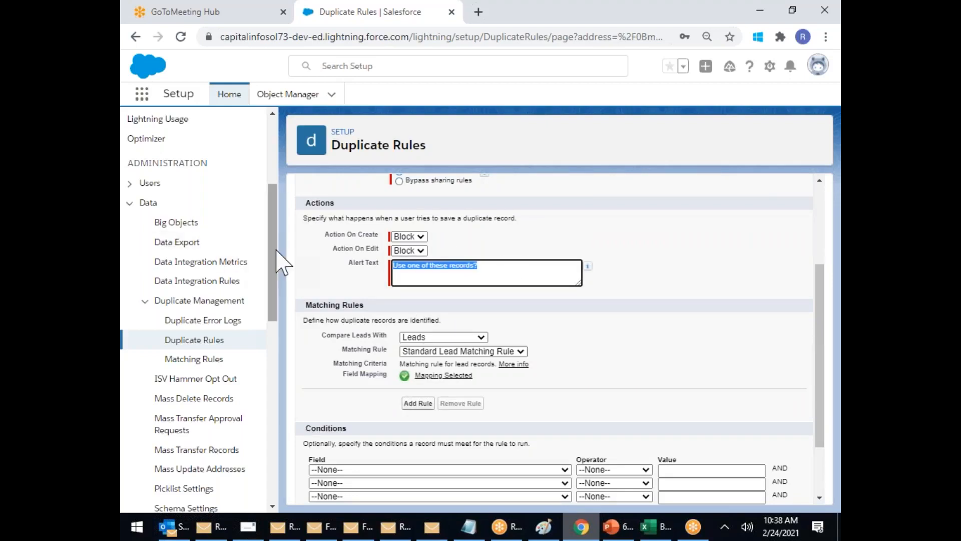
{"action": "type", "text": "s"}
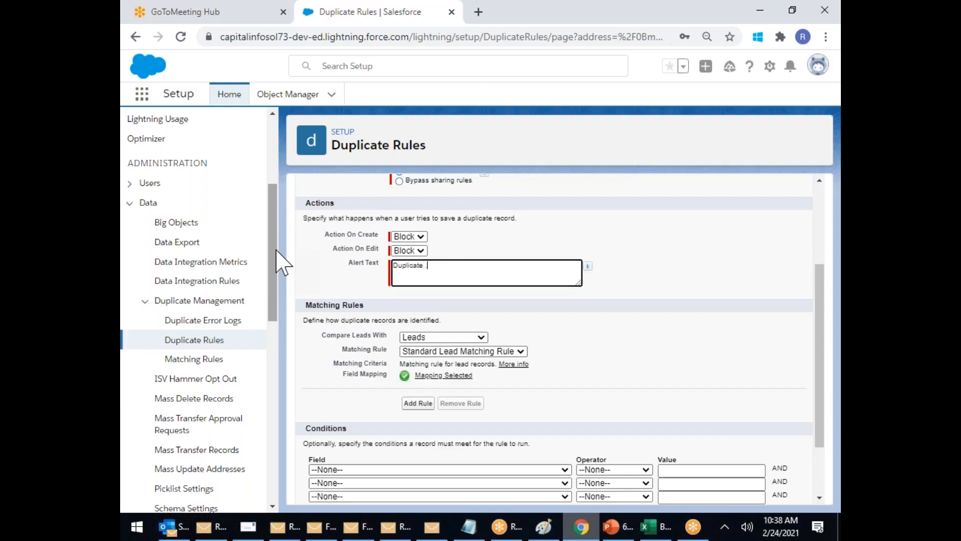
{"action": "type", "text": "e C"}
{"action": "right_click", "coordinate": [452, 264]}
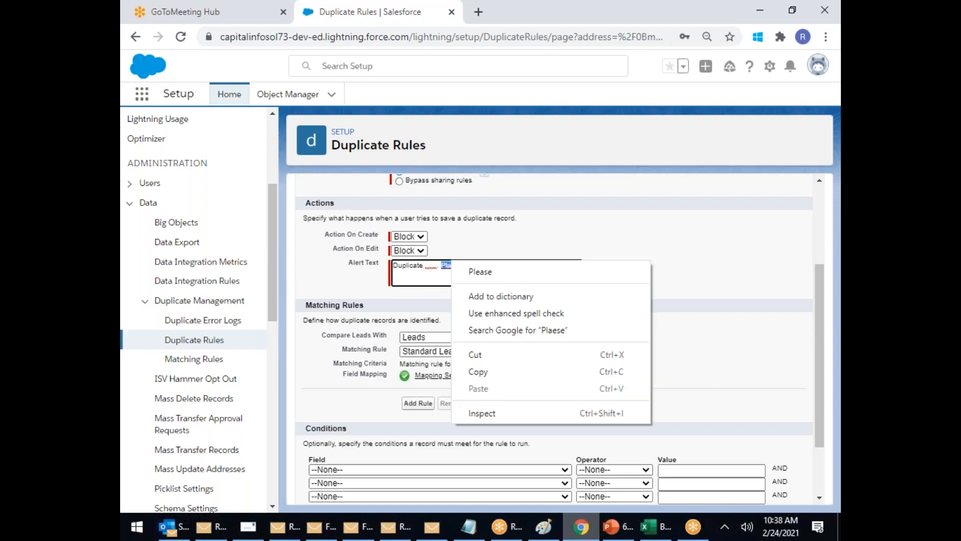
{"action": "left_click", "coordinate": [499, 273]}
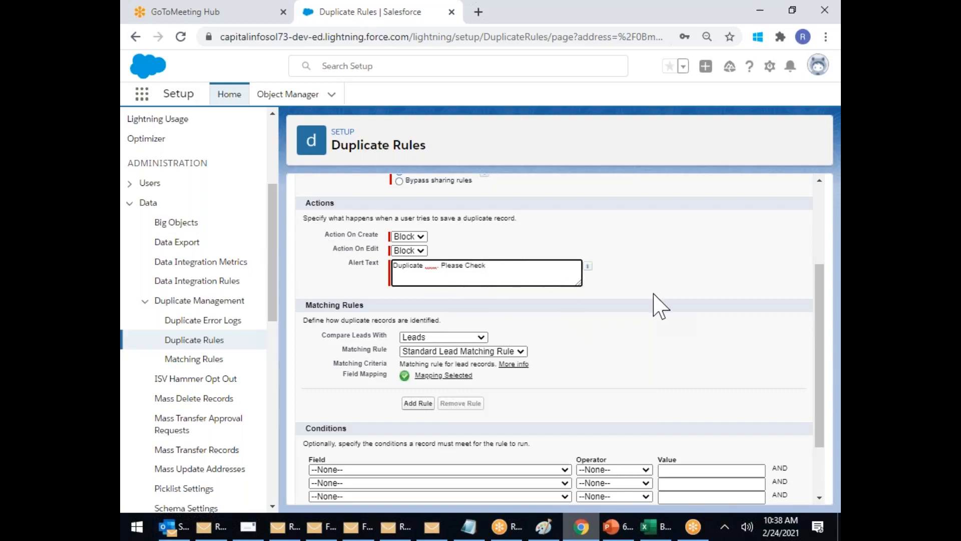
{"action": "scroll", "coordinate": [653, 294], "scroll_direction": "up", "scroll_amount": 4}
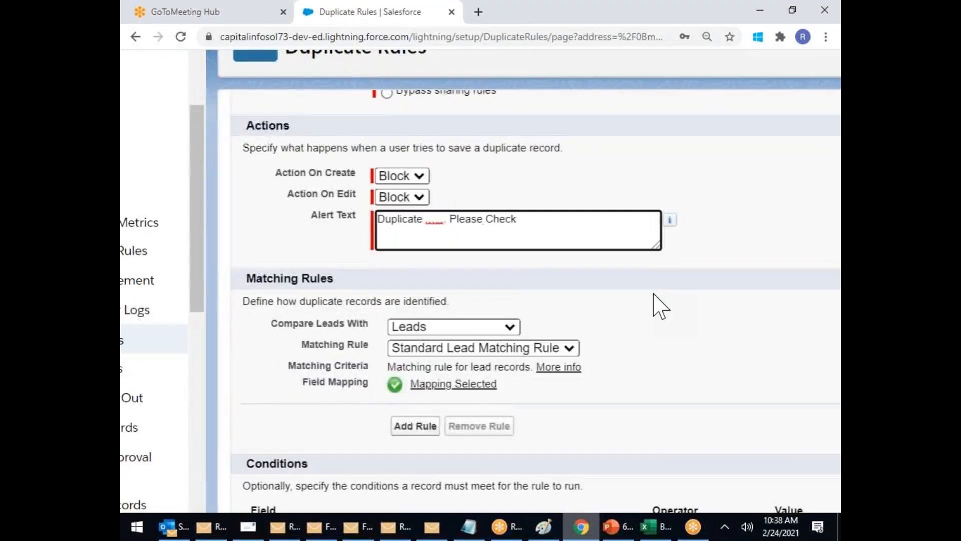
Step: Choose 'Lead Dup by Lastname Email' as the duplicate rule's matching rule and zoom out
{"action": "scroll", "coordinate": [653, 295], "scroll_direction": "down", "scroll_amount": 2}
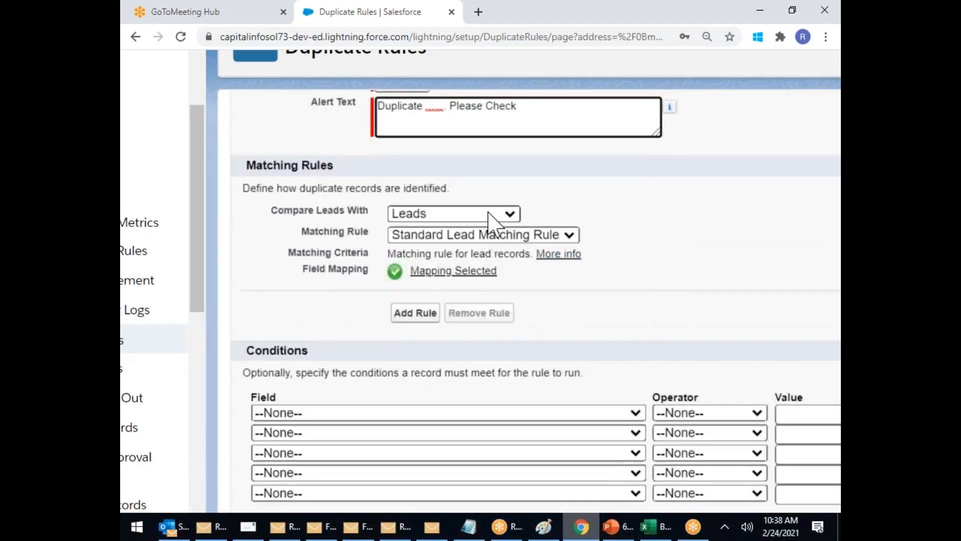
{"action": "left_click", "coordinate": [493, 236]}
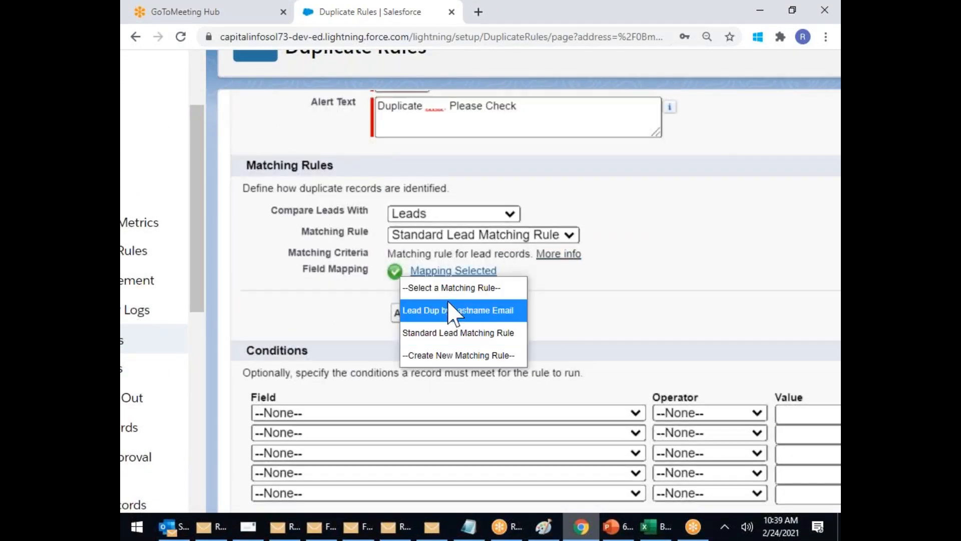
{"action": "left_click", "coordinate": [446, 313]}
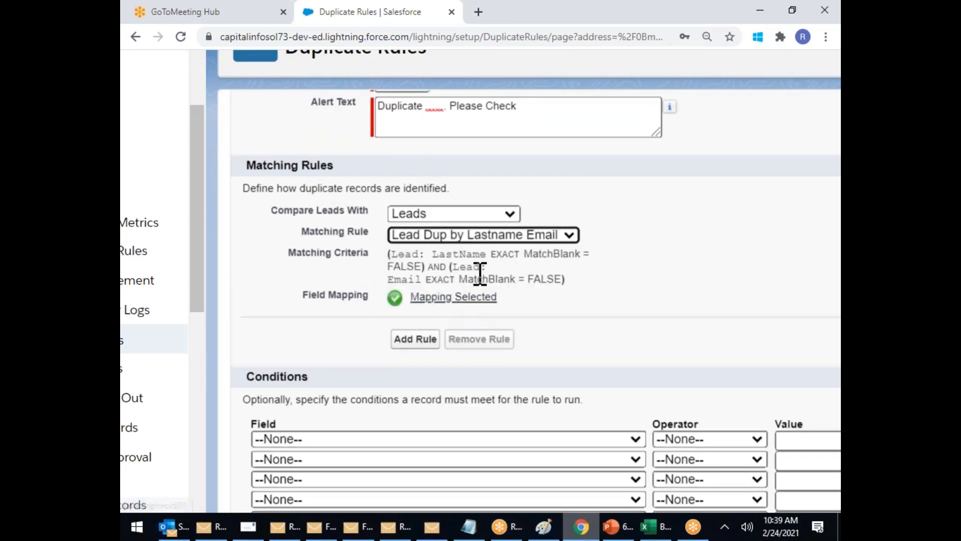
{"action": "scroll", "coordinate": [480, 280], "scroll_direction": "down", "scroll_amount": 2}
{"action": "key", "text": "ctrl+minus"}
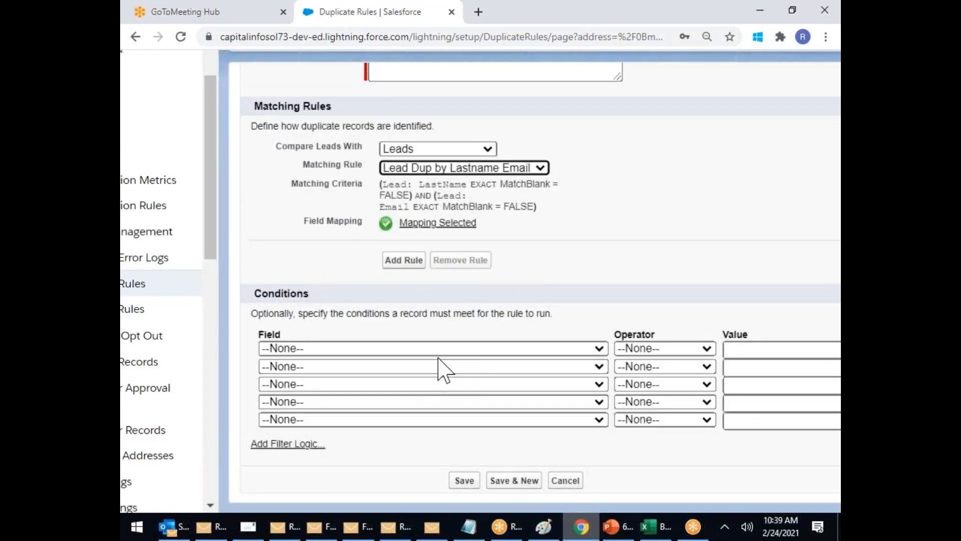
Step: Save 'Duplicate Rule Lead' and open its detail page
{"action": "left_click", "coordinate": [469, 481]}
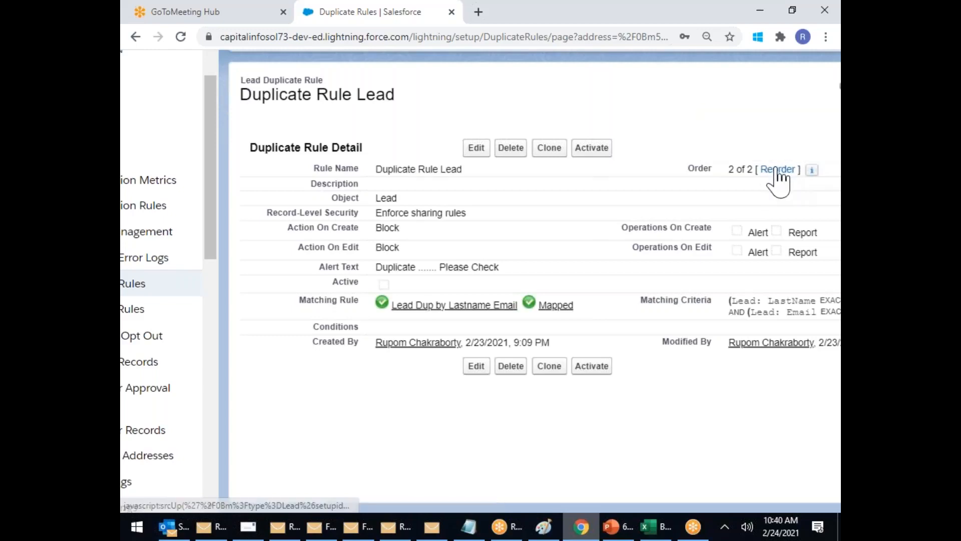
Step: Reorder the Lead duplicate rules so 'Duplicate Rule Lead' is first, above Standard Lead Duplicate Rule
{"action": "left_click", "coordinate": [776, 170]}
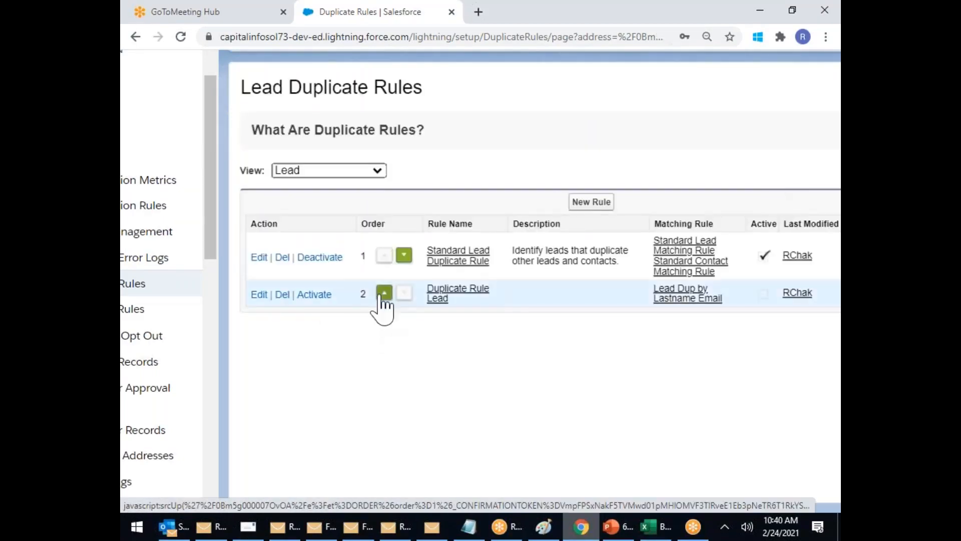
{"action": "left_click_drag", "start_coordinate": [480, 314], "coordinate": [430, 298]}
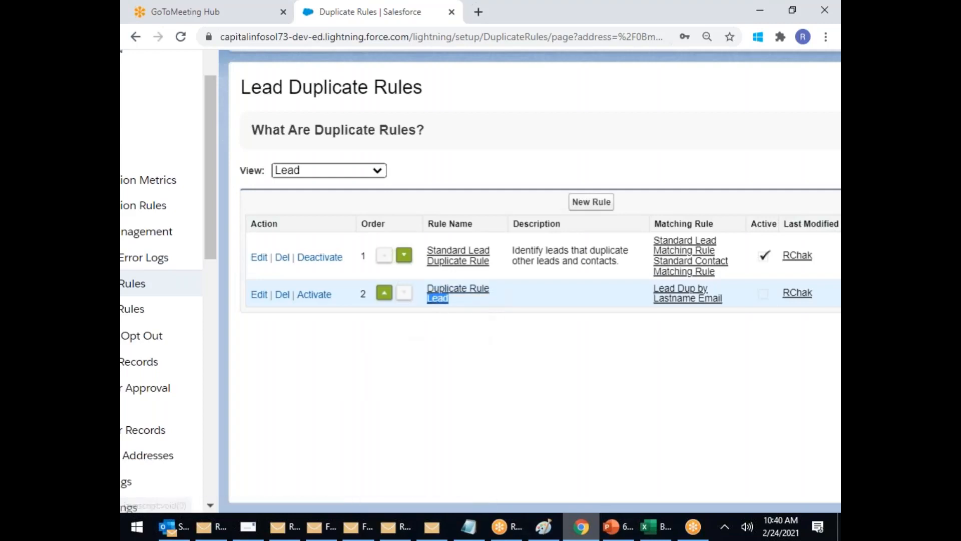
{"action": "left_click", "coordinate": [385, 293]}
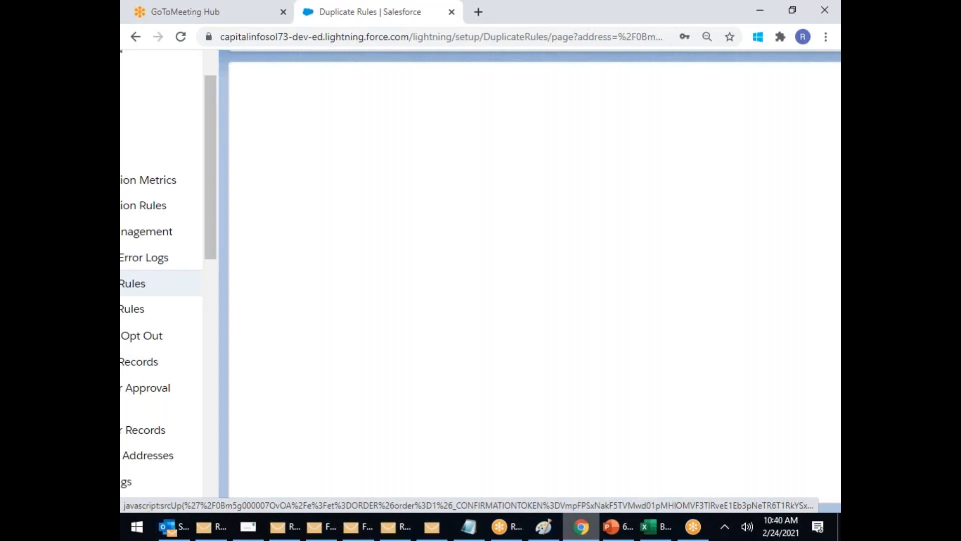
{"action": "left_click_drag", "start_coordinate": [449, 257], "coordinate": [434, 255]}
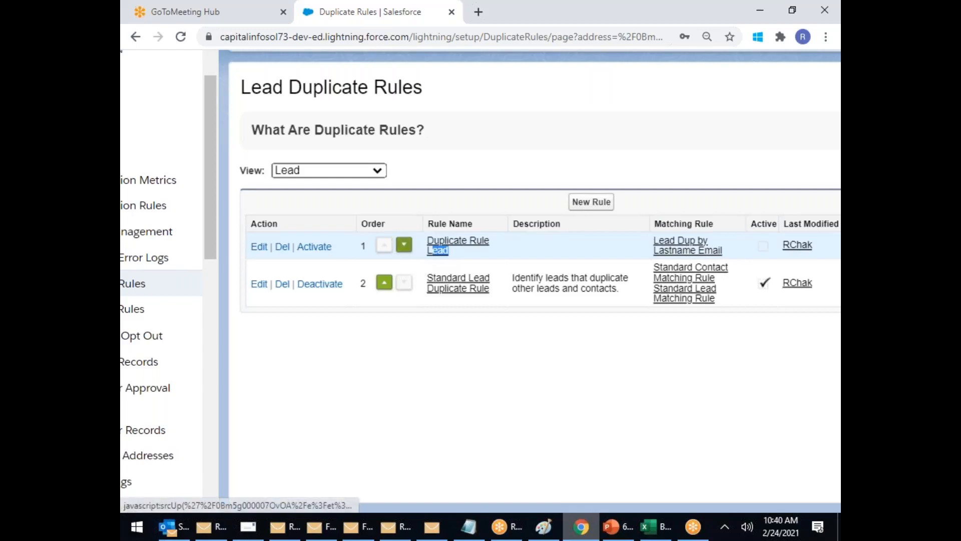
{"action": "left_click_drag", "start_coordinate": [447, 250], "coordinate": [433, 248]}
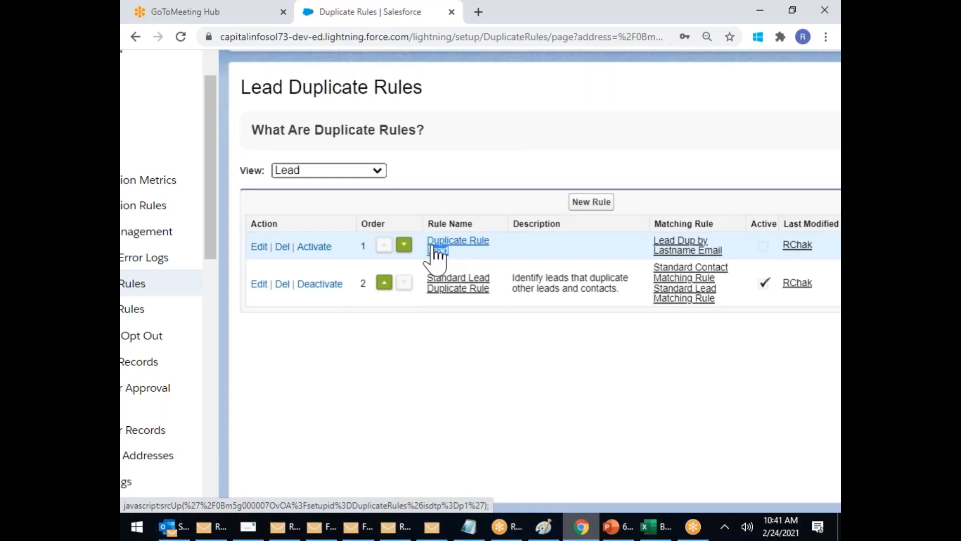
{"action": "left_click_drag", "start_coordinate": [427, 274], "coordinate": [509, 294]}
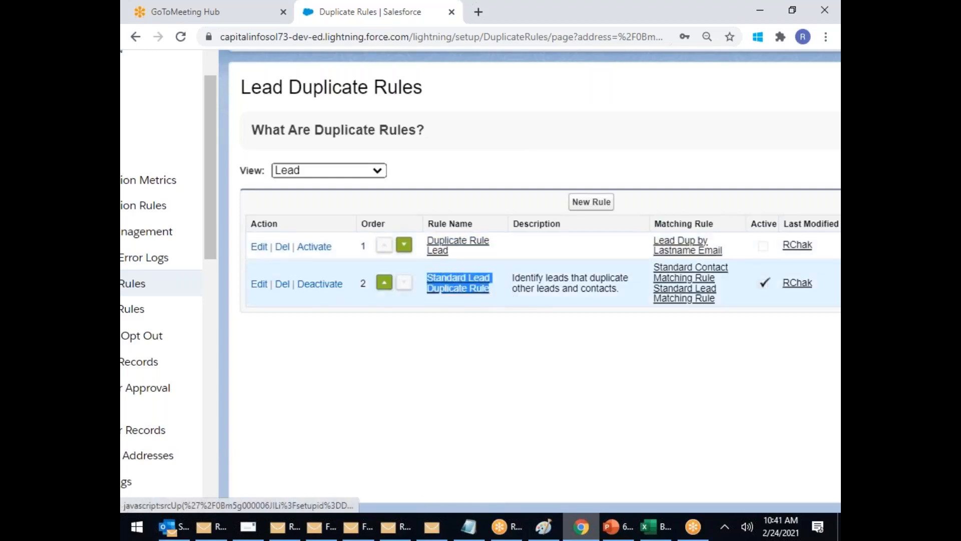
{"action": "left_click", "coordinate": [529, 371]}
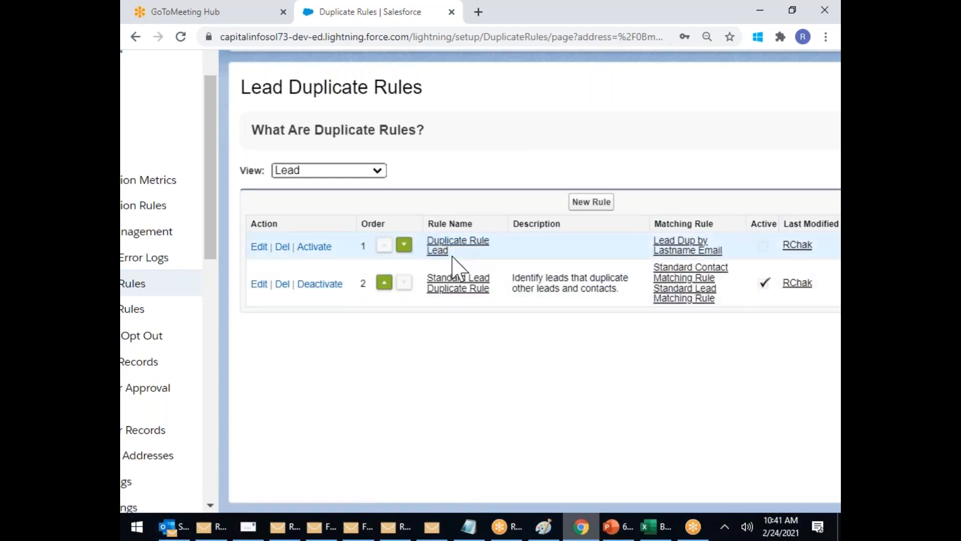
{"action": "left_click_drag", "start_coordinate": [451, 252], "coordinate": [428, 250]}
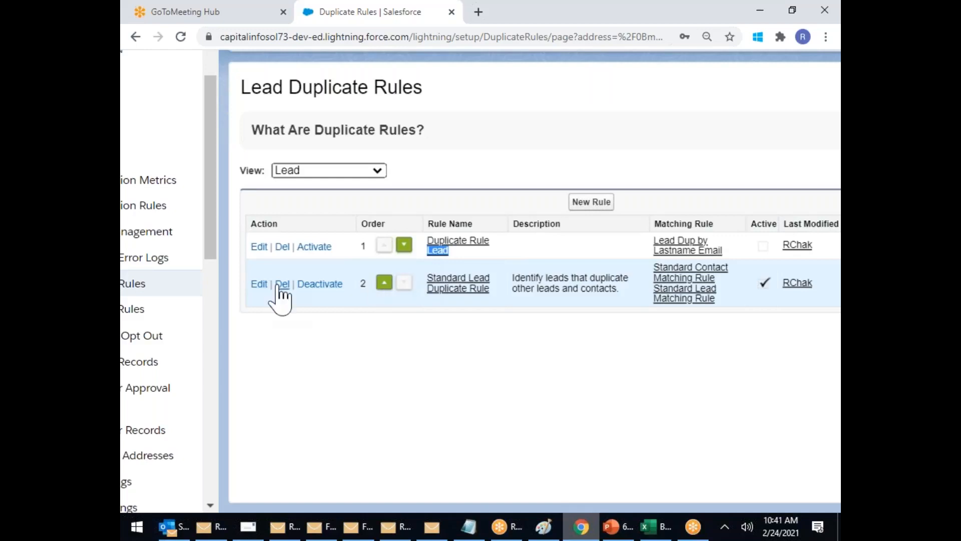
{"action": "left_click", "coordinate": [467, 251]}
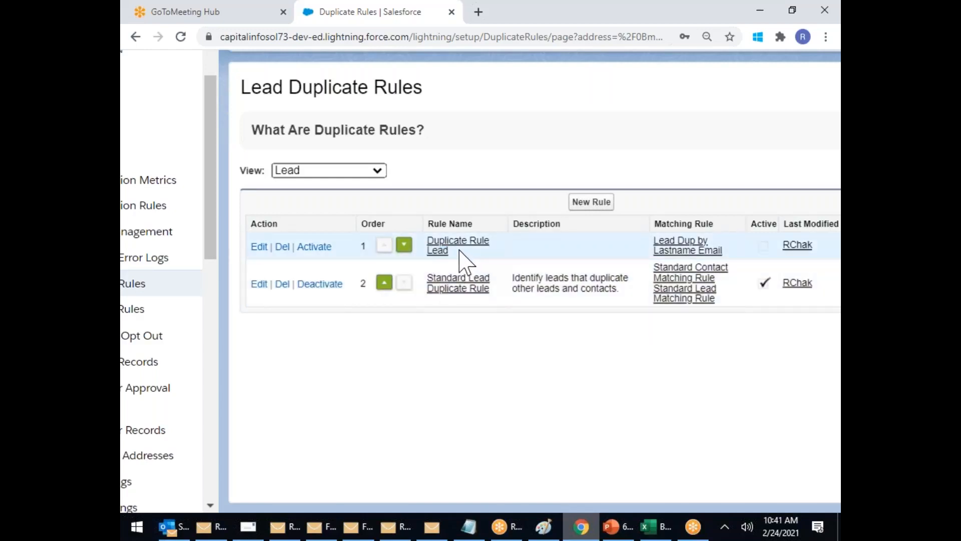
{"action": "scroll", "coordinate": [506, 314], "scroll_direction": "down", "scroll_amount": 3}
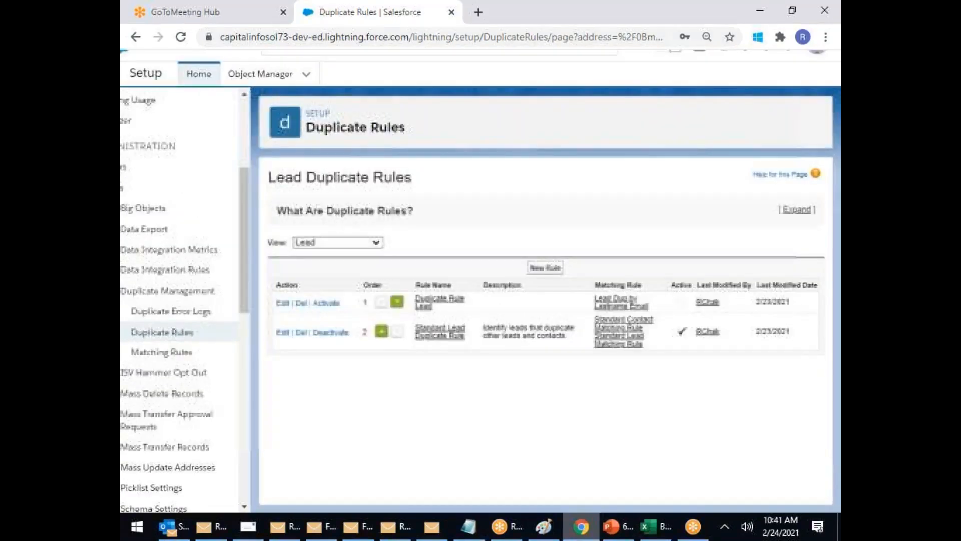
Step: Open 'Duplicate Rule Lead' from the Duplicate Rules list and activate it
{"action": "left_click", "coordinate": [183, 332]}
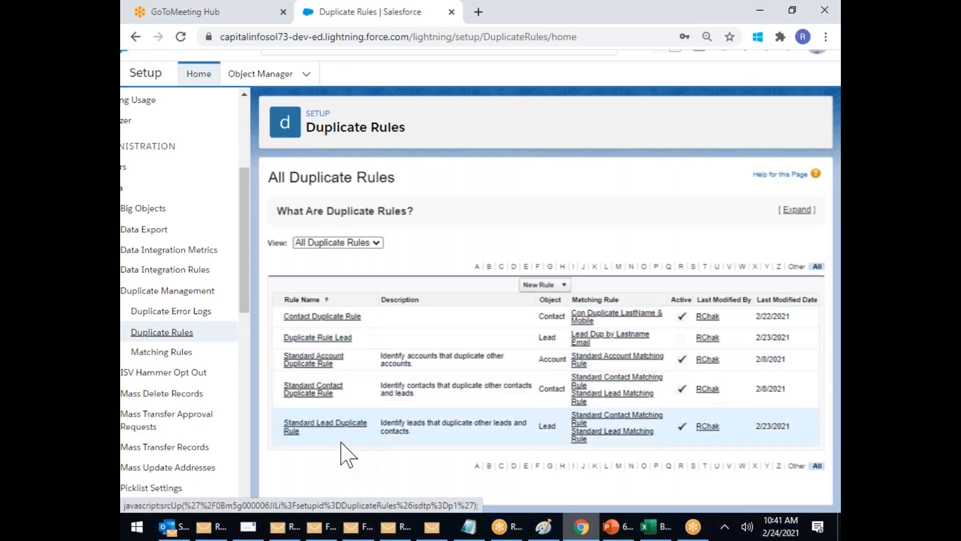
{"action": "left_click", "coordinate": [333, 338]}
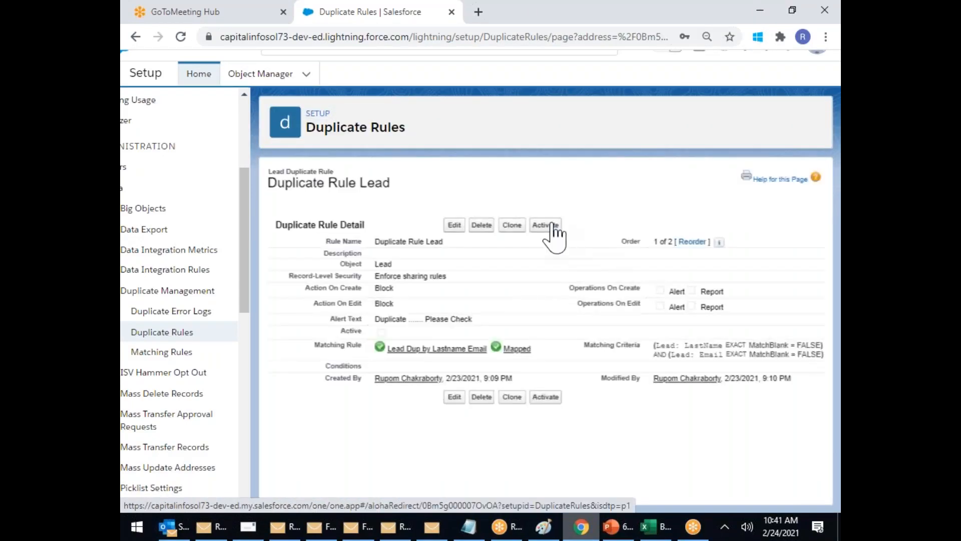
{"action": "left_click", "coordinate": [551, 225]}
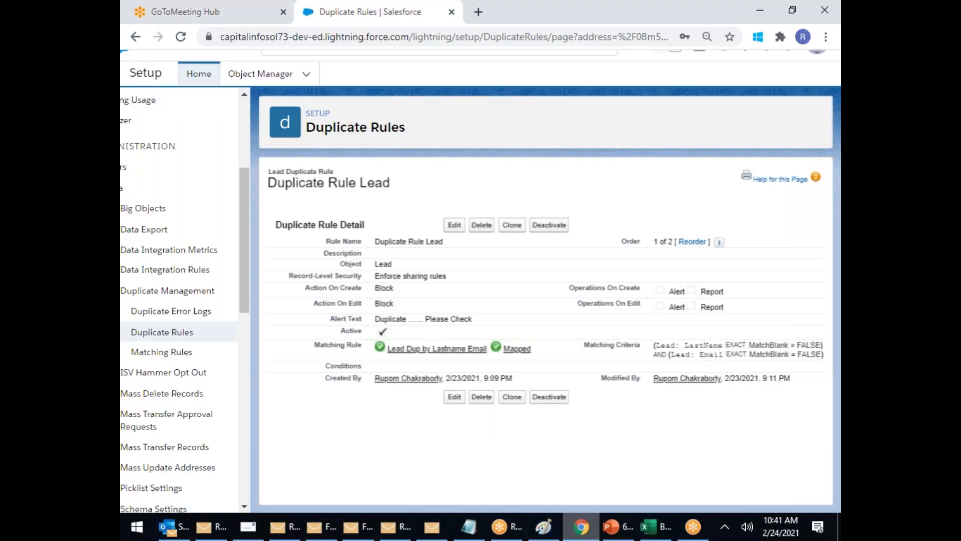
{"action": "scroll", "coordinate": [223, 141], "scroll_direction": "down", "scroll_amount": 2}
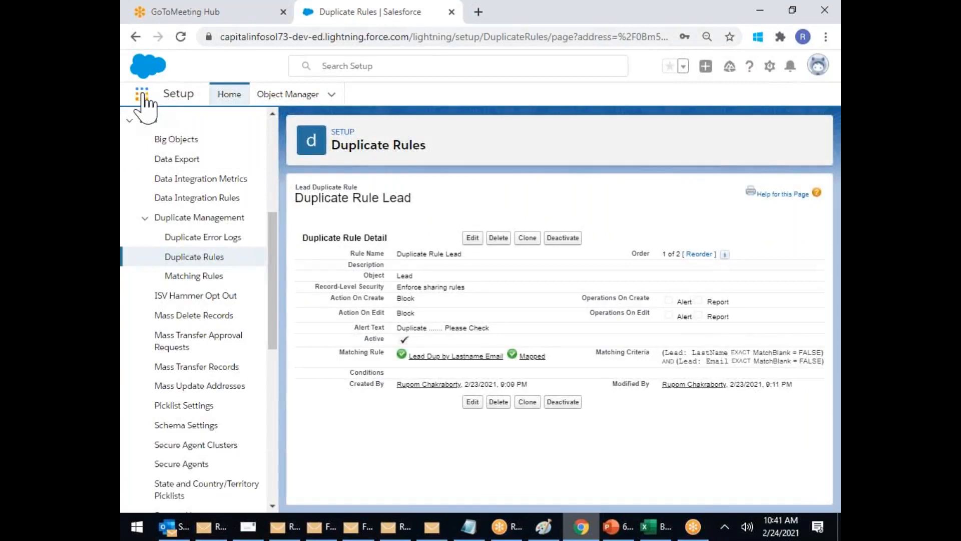
Step: Switch to the Marketing app and start a new Lead from the Leads tab
{"action": "left_click", "coordinate": [141, 97]}
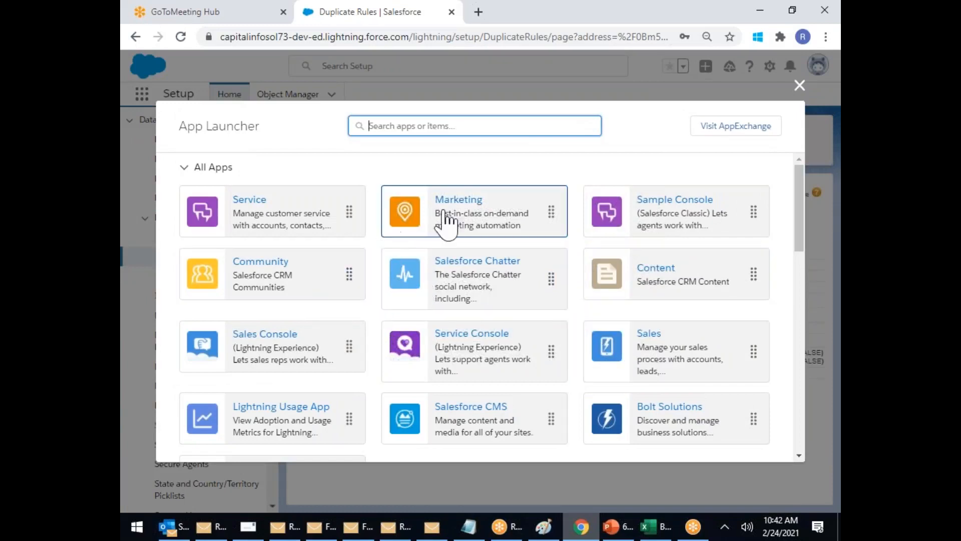
{"action": "left_click", "coordinate": [457, 207]}
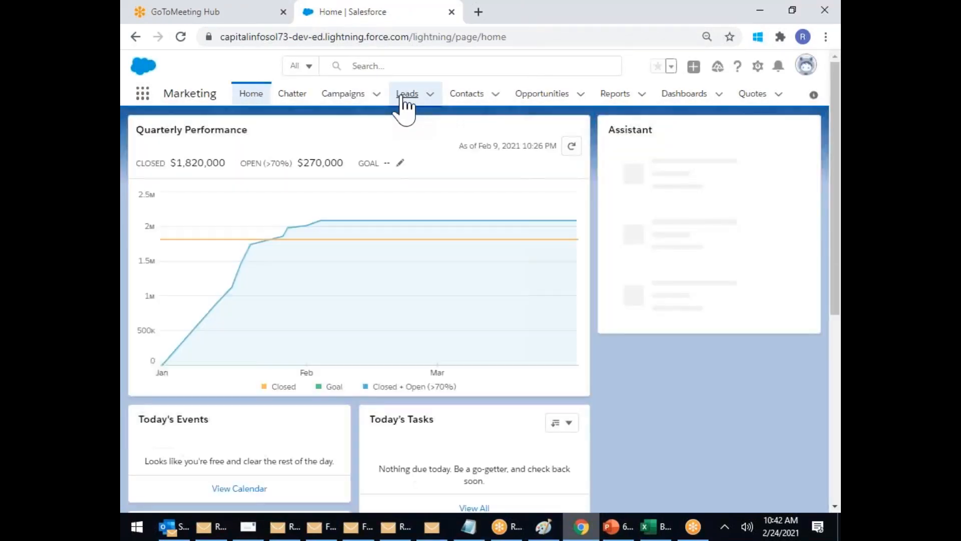
{"action": "left_click", "coordinate": [400, 96]}
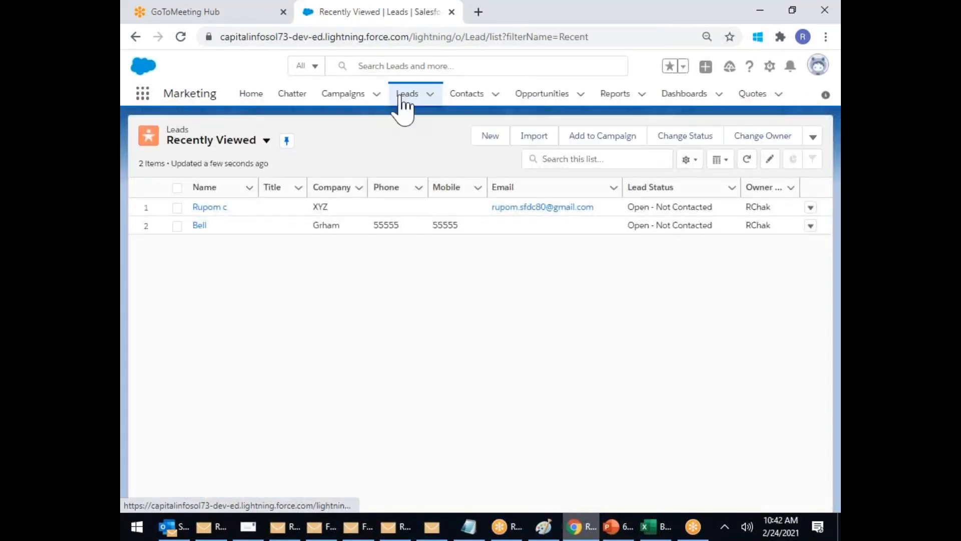
{"action": "left_click", "coordinate": [491, 142]}
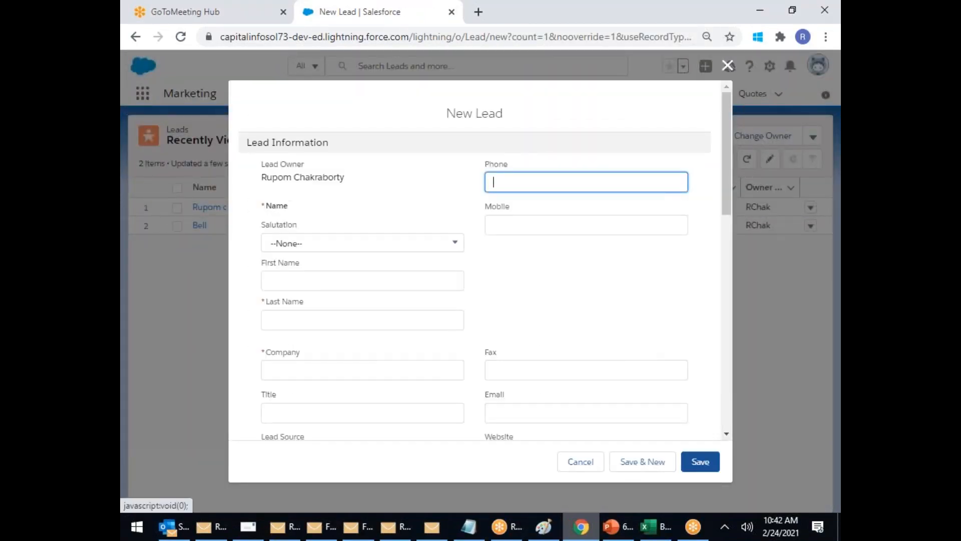
Step: On the New Lead form, choose salutation Mr. and enter the lead's first and last name
{"action": "left_click", "coordinate": [308, 247]}
{"action": "left_click", "coordinate": [301, 289]}
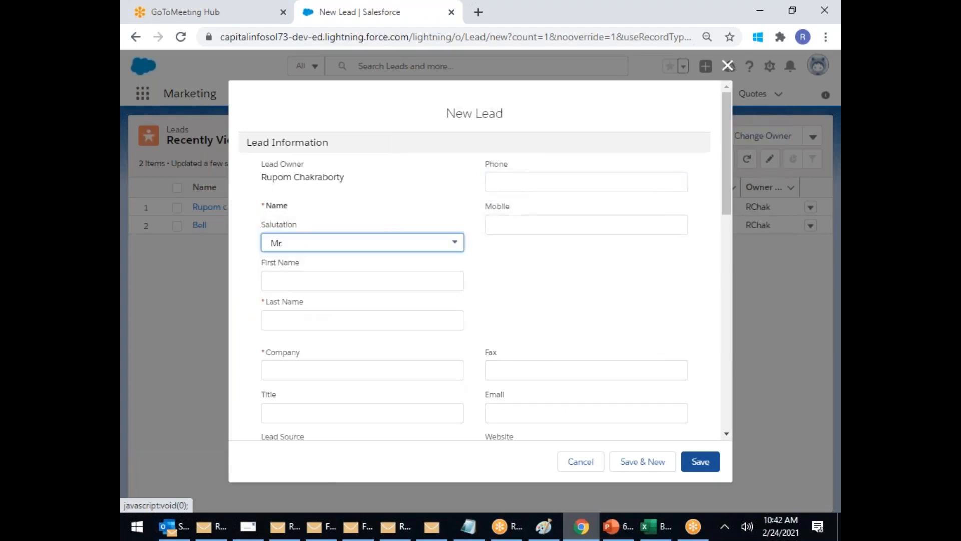
{"action": "left_click", "coordinate": [287, 280]}
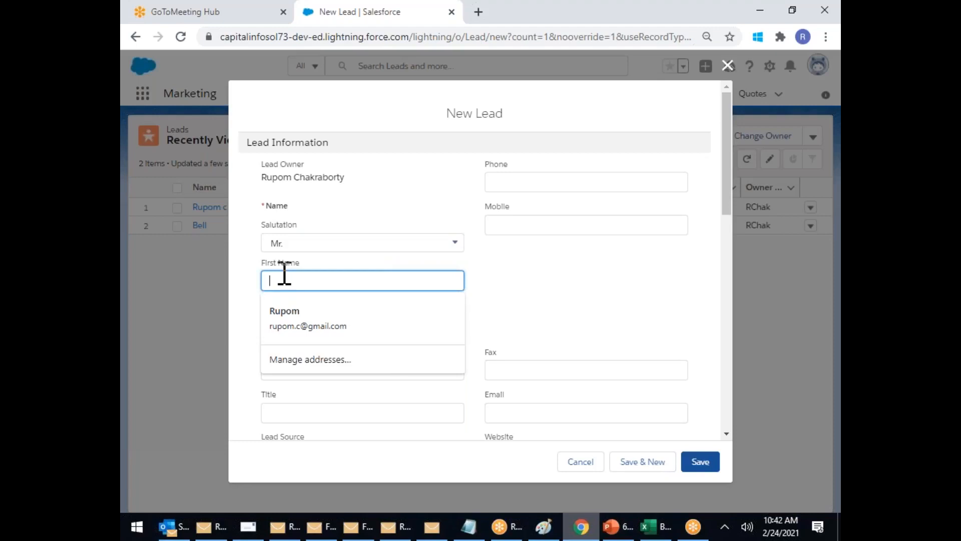
{"action": "key", "text": "Tab"}
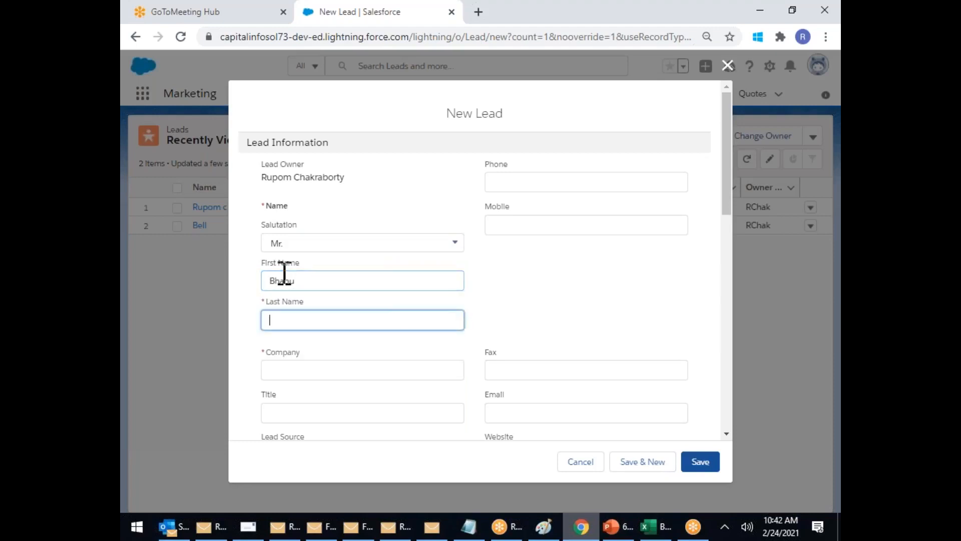
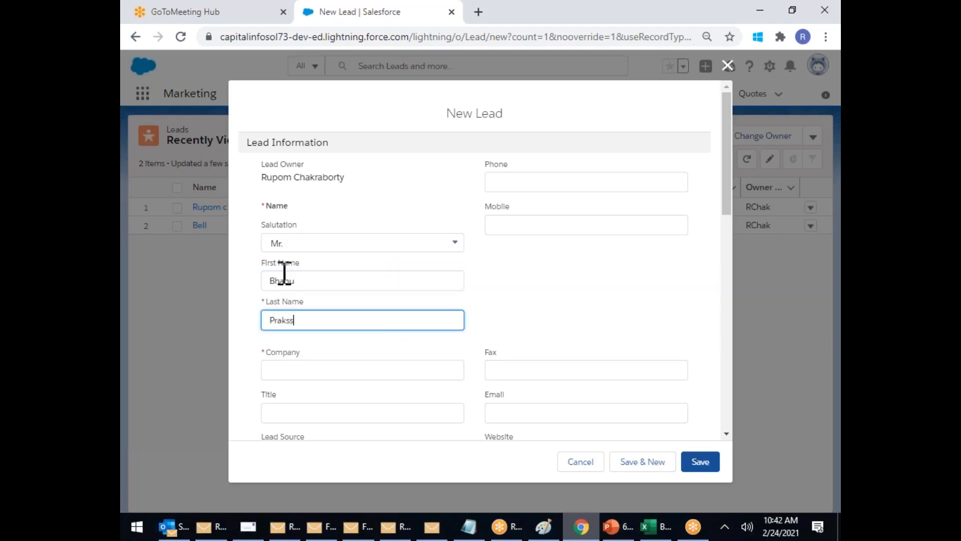
Step: Enter company ABC and the lead's email address, then save the lead and dismiss the confirmation
{"action": "left_click", "coordinate": [300, 371]}
{"action": "type", "text": "ABC"}
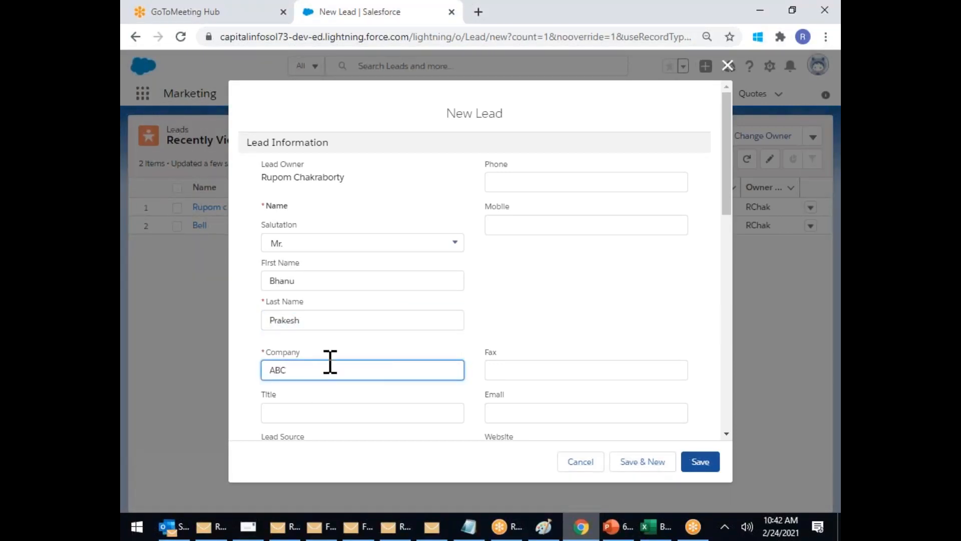
{"action": "scroll", "coordinate": [400, 301], "scroll_direction": "down", "scroll_amount": 3}
{"action": "left_click", "coordinate": [511, 274]}
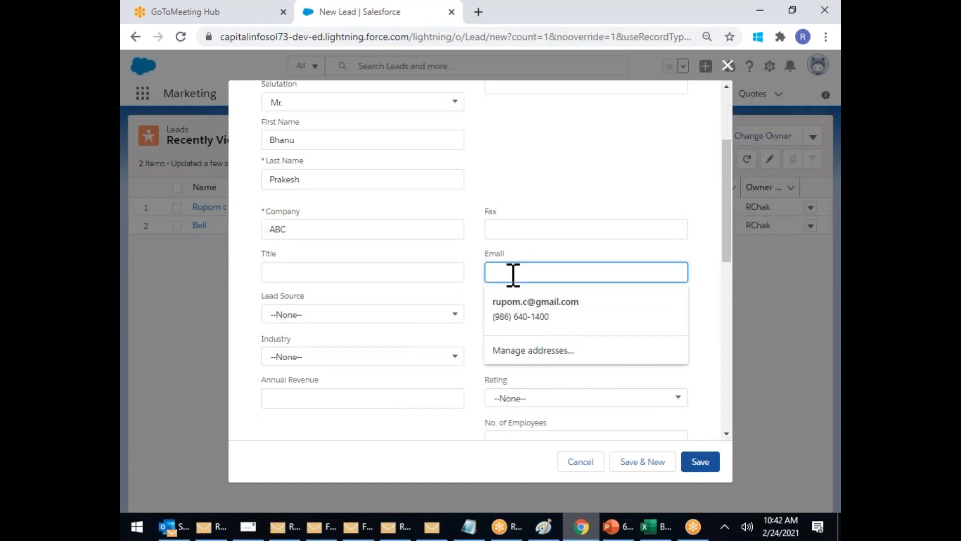
{"action": "type", "text": "P@P"}
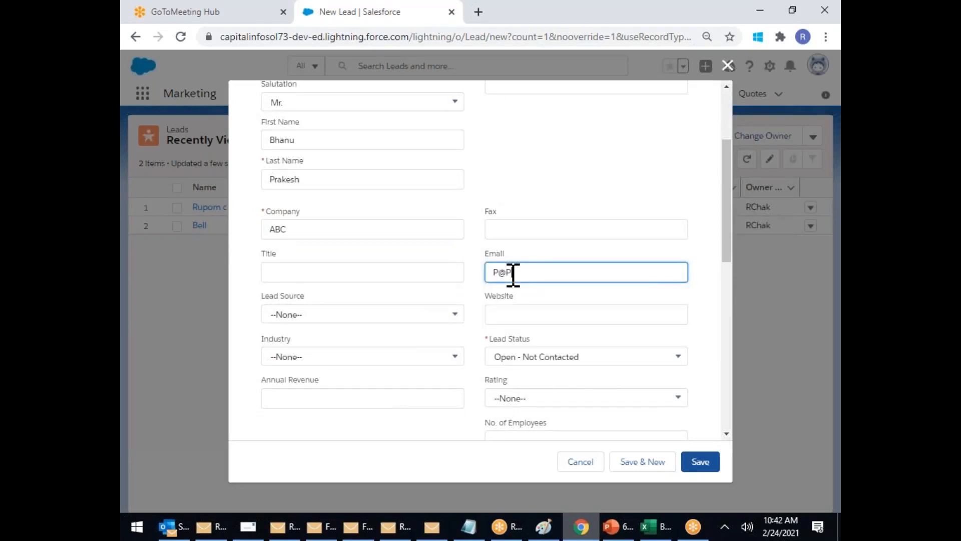
{"action": "type", "text": ".COM"}
{"action": "left_click", "coordinate": [706, 463]}
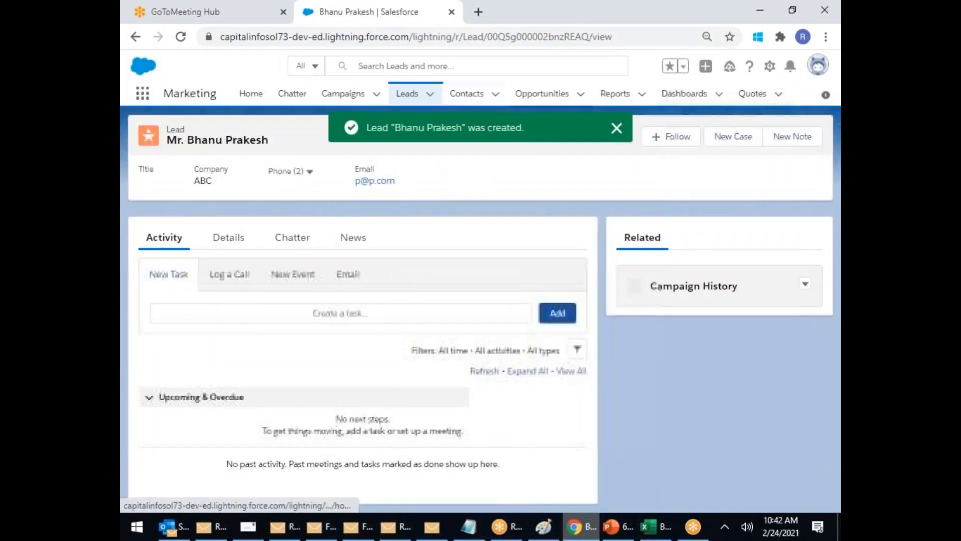
{"action": "left_click", "coordinate": [610, 129]}
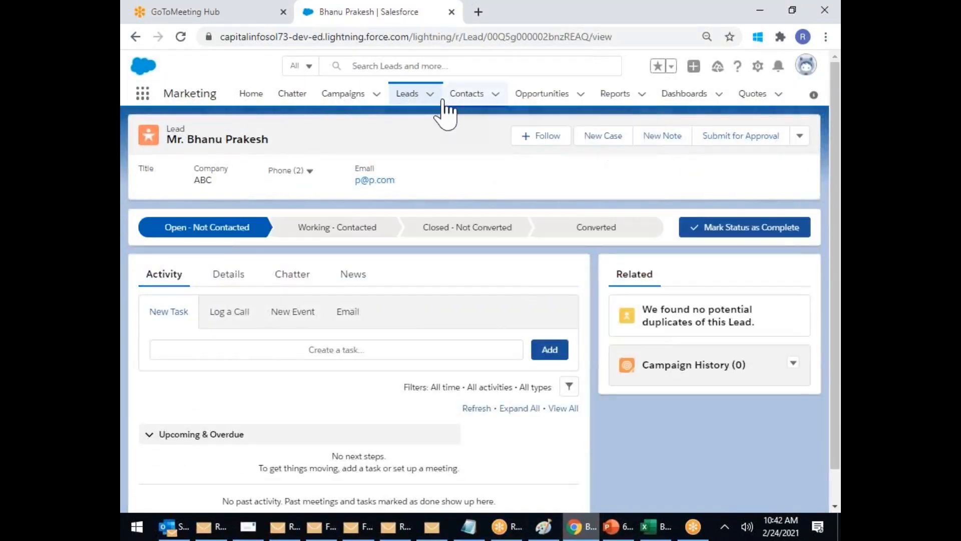
Step: Start a new lead with a first name, the same last name, and the first lead's email
{"action": "left_click", "coordinate": [412, 96]}
{"action": "left_click", "coordinate": [502, 138]}
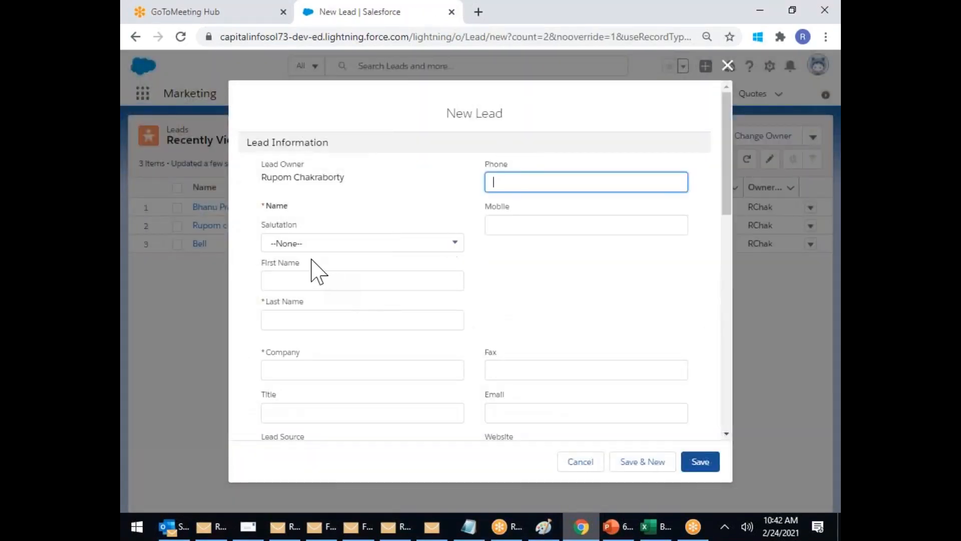
{"action": "left_click", "coordinate": [277, 284]}
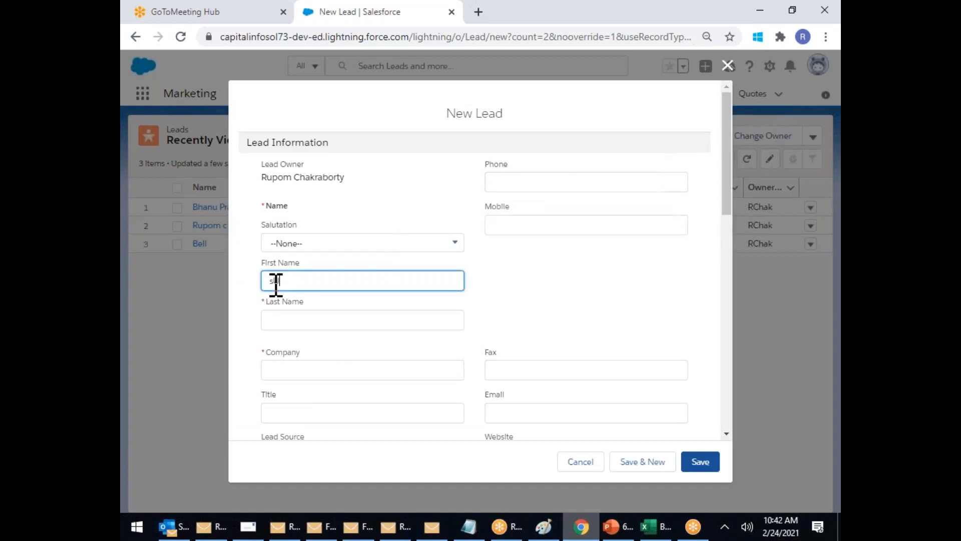
{"action": "key", "text": "Tab"}
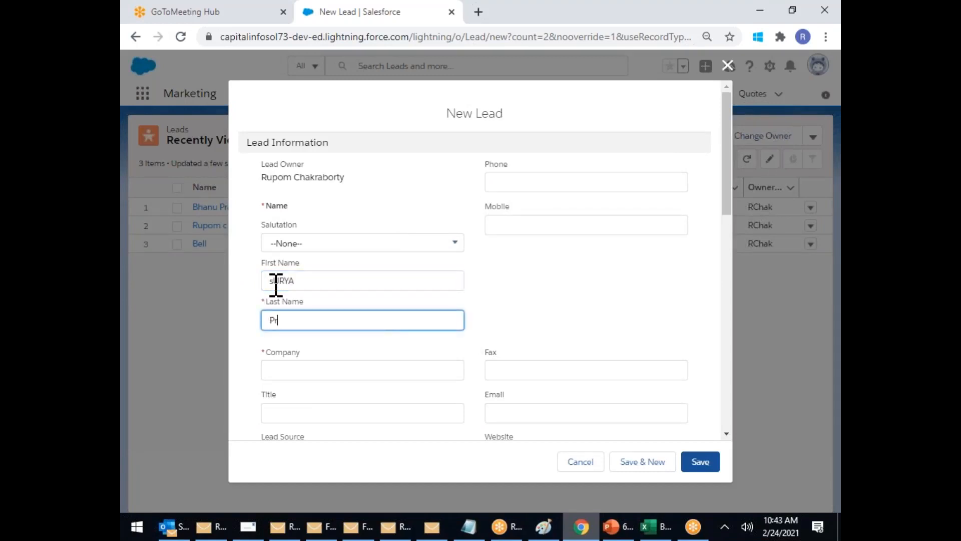
{"action": "scroll", "coordinate": [579, 332], "scroll_direction": "down", "scroll_amount": 3}
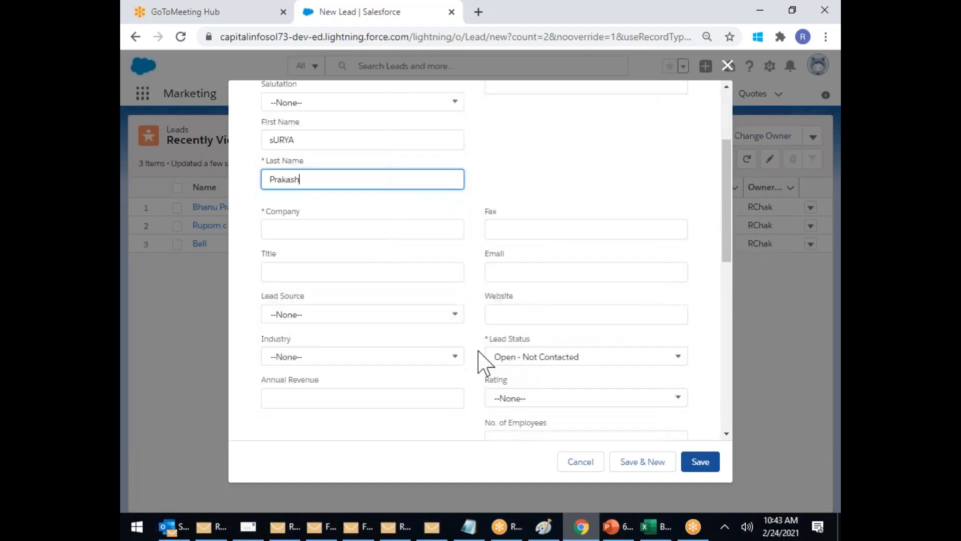
{"action": "left_click", "coordinate": [509, 281]}
{"action": "type", "text": "p@"}
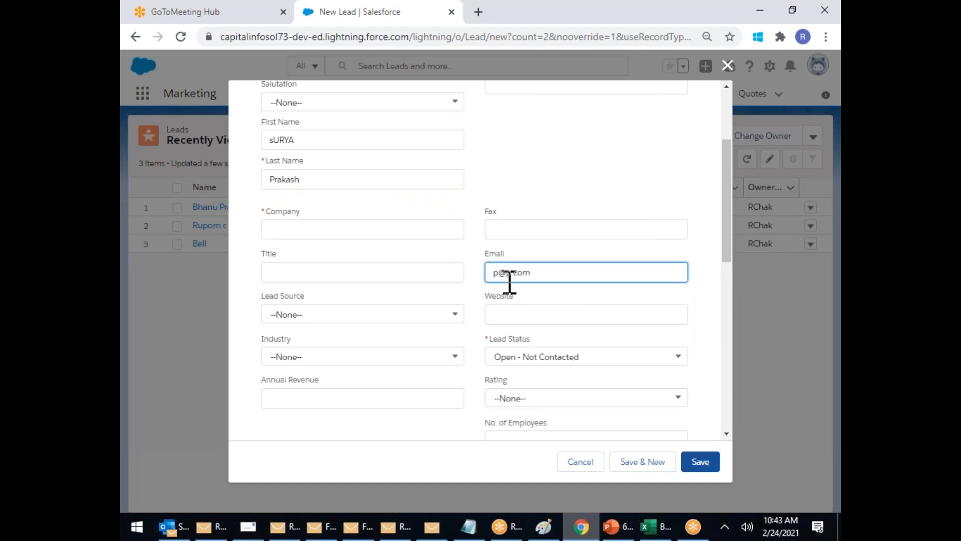
{"action": "type", "text": "p.com"}
{"action": "scroll", "coordinate": [369, 275], "scroll_direction": "up", "scroll_amount": 2}
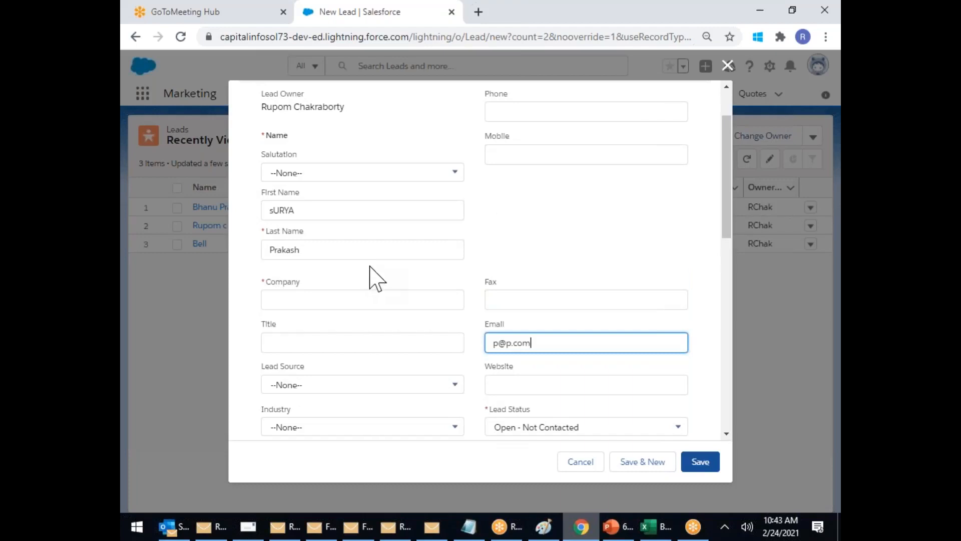
Step: Match the last name to the first lead, add company bbb, and attempt to save
{"action": "left_click", "coordinate": [311, 256]}
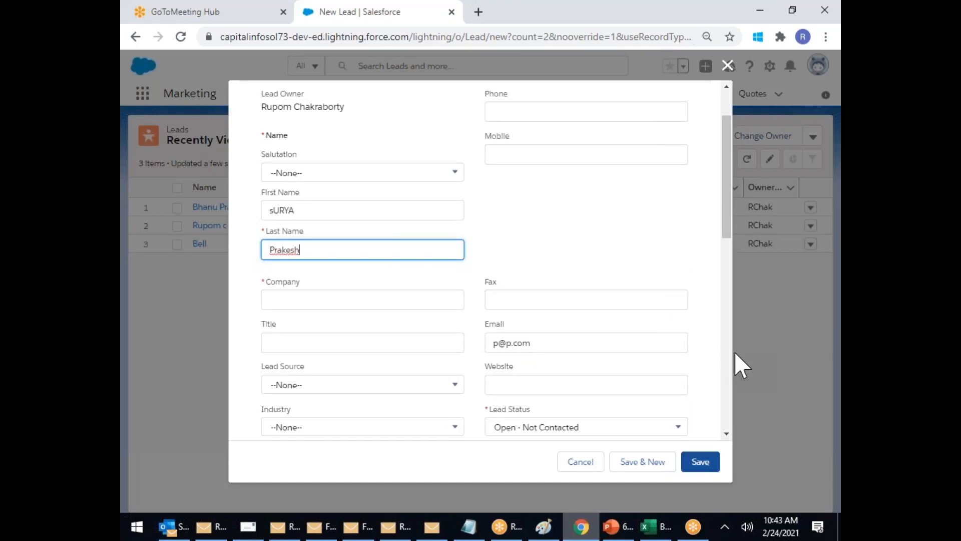
{"action": "left_click", "coordinate": [701, 463]}
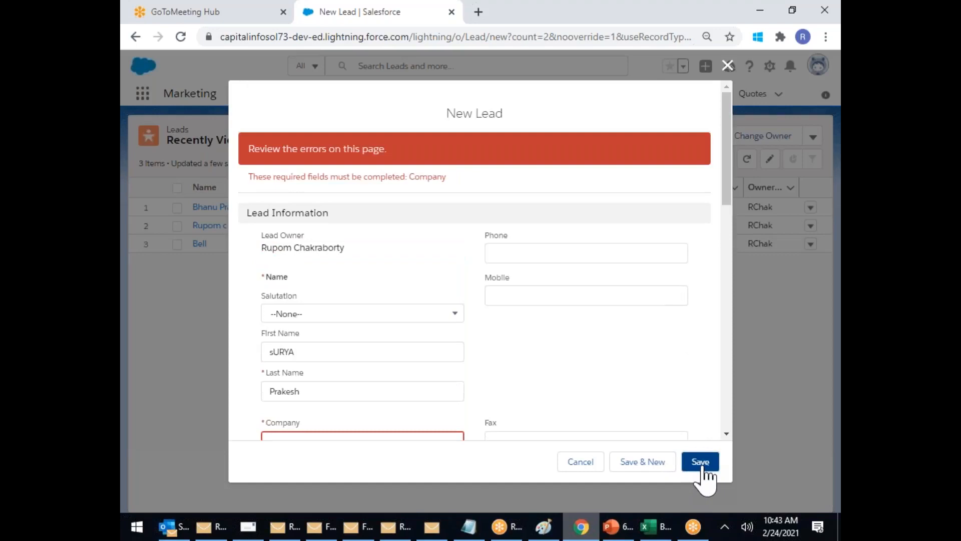
{"action": "scroll", "coordinate": [606, 344], "scroll_direction": "down", "scroll_amount": 3}
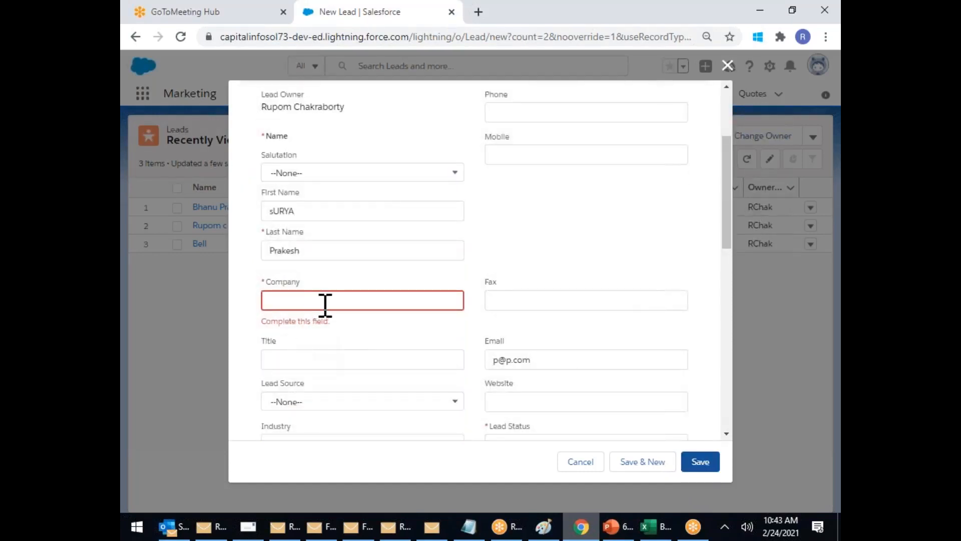
{"action": "left_click", "coordinate": [309, 303]}
{"action": "type", "text": "bbb"}
{"action": "left_click", "coordinate": [701, 463]}
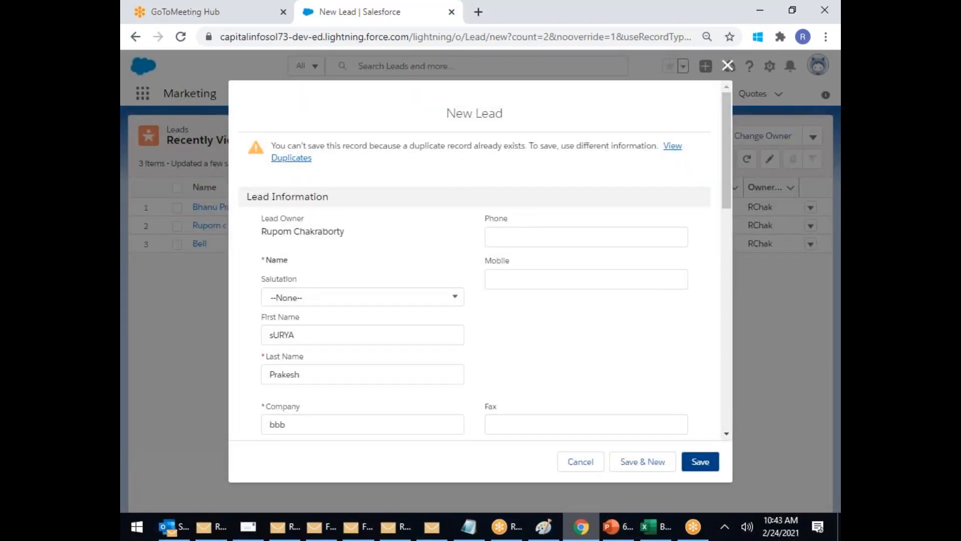
{"action": "left_click", "coordinate": [700, 462]}
{"action": "scroll", "coordinate": [542, 391], "scroll_direction": "down", "scroll_amount": 1}
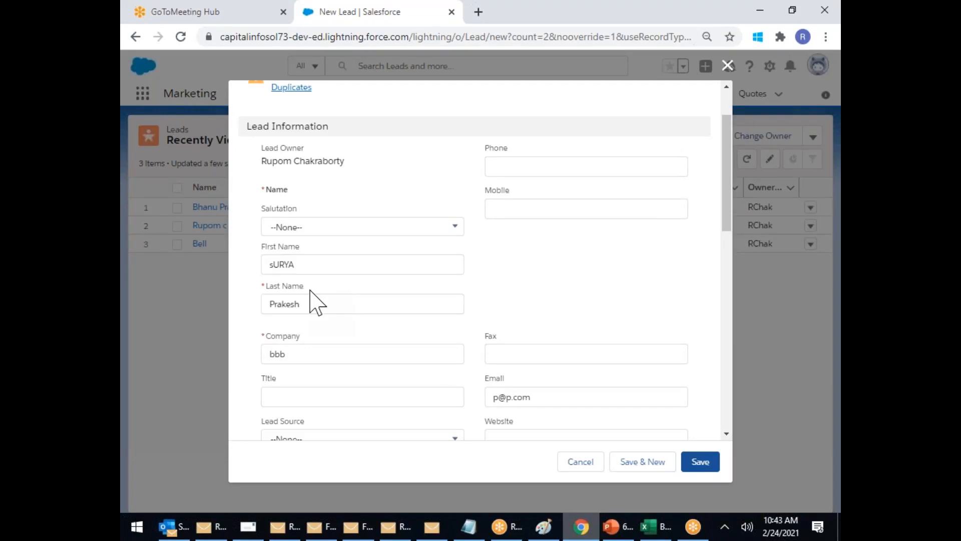
{"action": "scroll", "coordinate": [315, 303], "scroll_direction": "up", "scroll_amount": 1}
{"action": "left_click", "coordinate": [291, 158]}
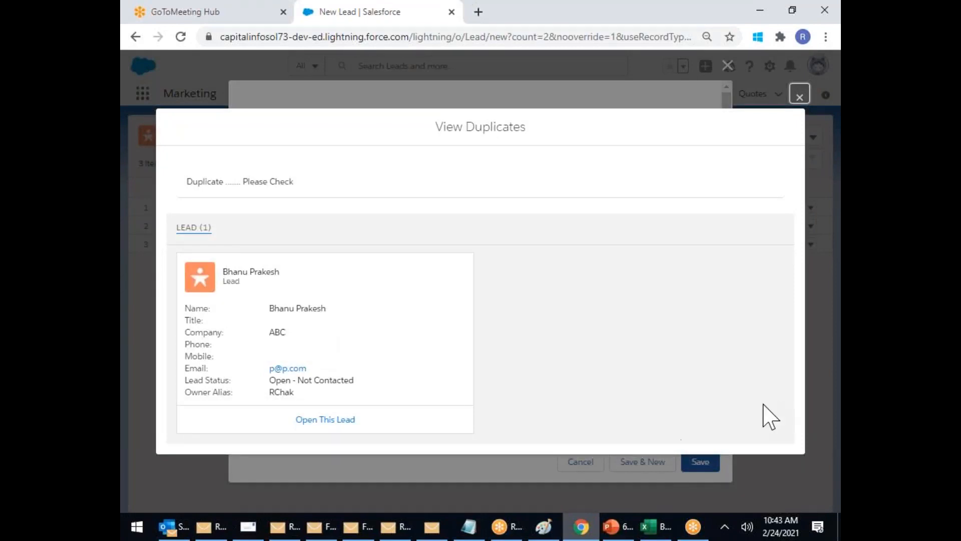
{"action": "left_click", "coordinate": [798, 96]}
{"action": "left_click", "coordinate": [700, 461]}
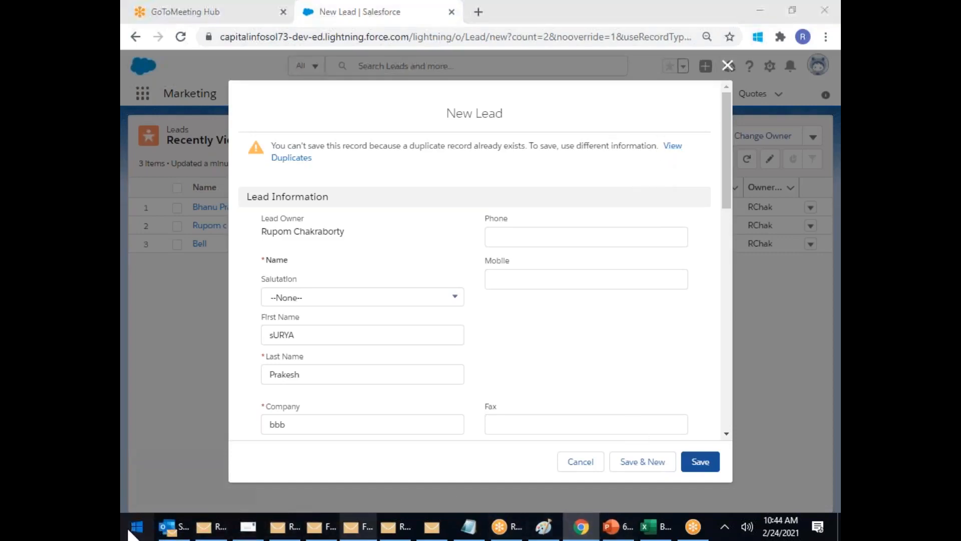
Step: Launch Paint from the Start search
{"action": "key", "text": "super"}
{"action": "type", "text": "p"}
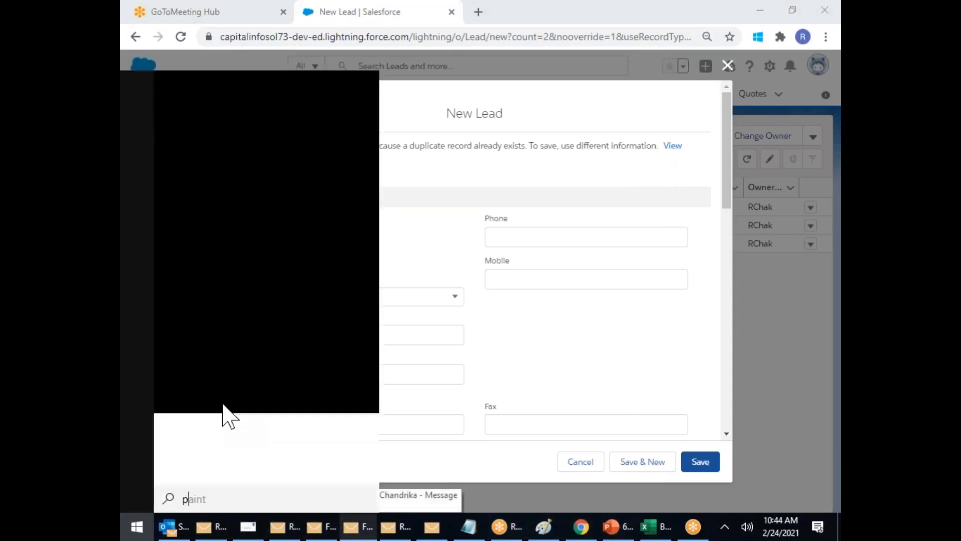
{"action": "left_click", "coordinate": [228, 165]}
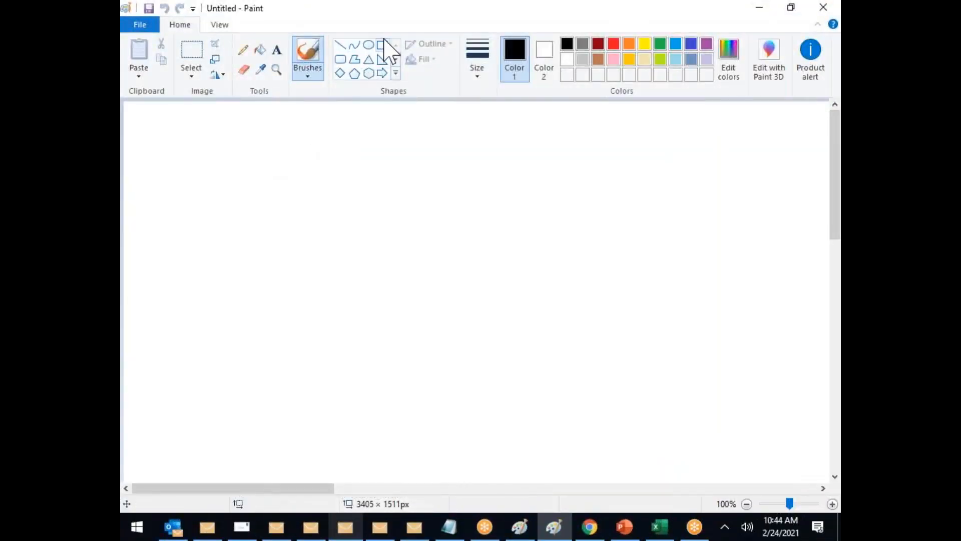
Step: Draw a database cylinder on the right from a rectangle body with top and bottom ellipses
{"action": "left_click", "coordinate": [382, 45]}
{"action": "left_click_drag", "start_coordinate": [633, 235], "coordinate": [720, 397]}
{"action": "left_click", "coordinate": [369, 44]}
{"action": "left_click_drag", "start_coordinate": [626, 223], "coordinate": [723, 256]}
{"action": "left_click_drag", "start_coordinate": [630, 383], "coordinate": [724, 408]}
Step: Draw seven rectangles: a column of five on the left and two to their right
{"action": "left_click", "coordinate": [383, 45]}
{"action": "left_click_drag", "start_coordinate": [387, 106], "coordinate": [429, 153]}
{"action": "left_click_drag", "start_coordinate": [384, 186], "coordinate": [434, 236]}
{"action": "mouse_move", "coordinate": [391, 269]}
{"action": "left_mouse_down"}
{"action": "mouse_move", "coordinate": [405, 327]}
{"action": "mouse_move", "coordinate": [438, 339]}
{"action": "mouse_move", "coordinate": [441, 325]}
{"action": "left_mouse_up"}
{"action": "left_click_drag", "start_coordinate": [389, 357], "coordinate": [444, 410]}
{"action": "mouse_move", "coordinate": [396, 429]}
{"action": "left_mouse_down"}
{"action": "mouse_move", "coordinate": [429, 472]}
{"action": "mouse_move", "coordinate": [449, 478]}
{"action": "left_mouse_up"}
{"action": "left_click_drag", "start_coordinate": [520, 118], "coordinate": [564, 154]}
{"action": "left_click_drag", "start_coordinate": [538, 415], "coordinate": [584, 470]}
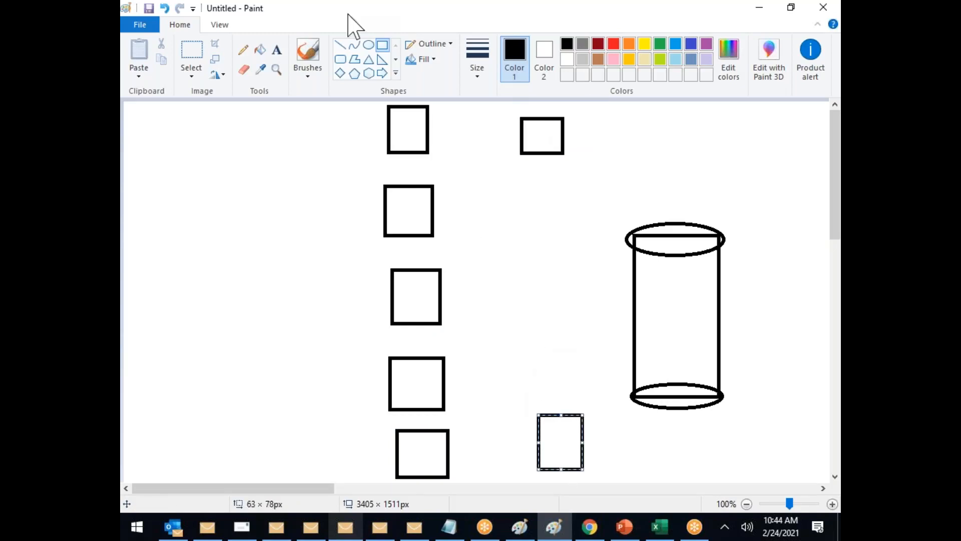
Step: Label the top box 'Form' with the Text tool
{"action": "left_click", "coordinate": [276, 50]}
{"action": "left_click", "coordinate": [399, 128]}
{"action": "type", "text": "Fa"}
{"action": "key", "text": "BackSpace"}
{"action": "key", "text": "BackSpace"}
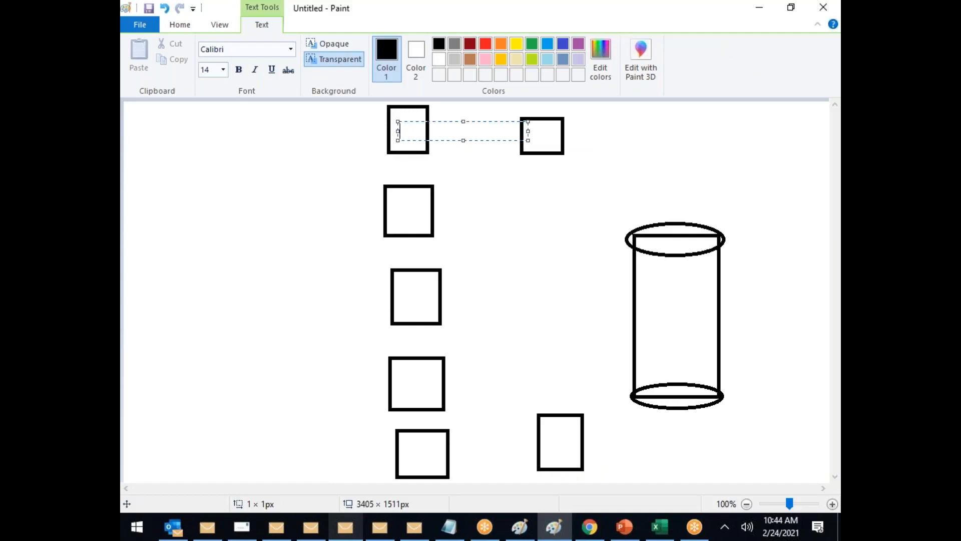
{"action": "type", "text": "for"}
{"action": "key", "text": "BackSpace"}
{"action": "key", "text": "BackSpace"}
{"action": "type", "text": "OR"}
{"action": "key", "text": "BackSpace"}
{"action": "key", "text": "BackSpace"}
{"action": "type", "text": "Fo"}
Step: Label the second box 'Light Comp'
{"action": "left_click", "coordinate": [391, 205]}
{"action": "left_click", "coordinate": [391, 204]}
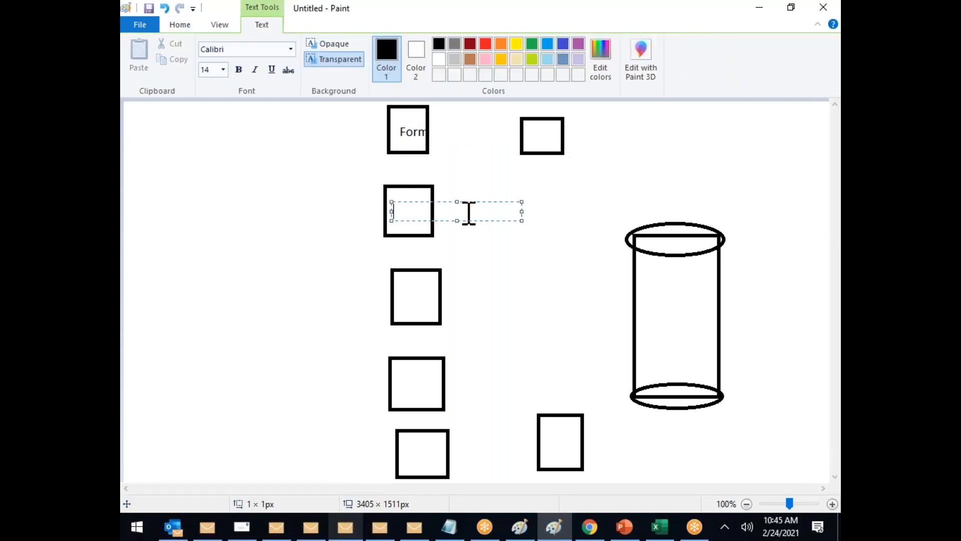
{"action": "type", "text": "L"}
{"action": "type", "text": "if"}
{"action": "key", "text": "BackSpace"}
{"action": "type", "text": "ghtb"}
{"action": "key", "text": "BackSpace"}
{"action": "key", "text": "BackSpace"}
{"action": "type", "text": "t W"}
{"action": "key", "text": "BackSpace"}
{"action": "type", "text": "Comp"}
{"action": "left_click", "coordinate": [401, 294]}
Step: Label the third and fourth boxes 'Apex' and 'DataLadder'
{"action": "left_click", "coordinate": [400, 285]}
{"action": "left_click", "coordinate": [396, 313]}
{"action": "left_click", "coordinate": [396, 288]}
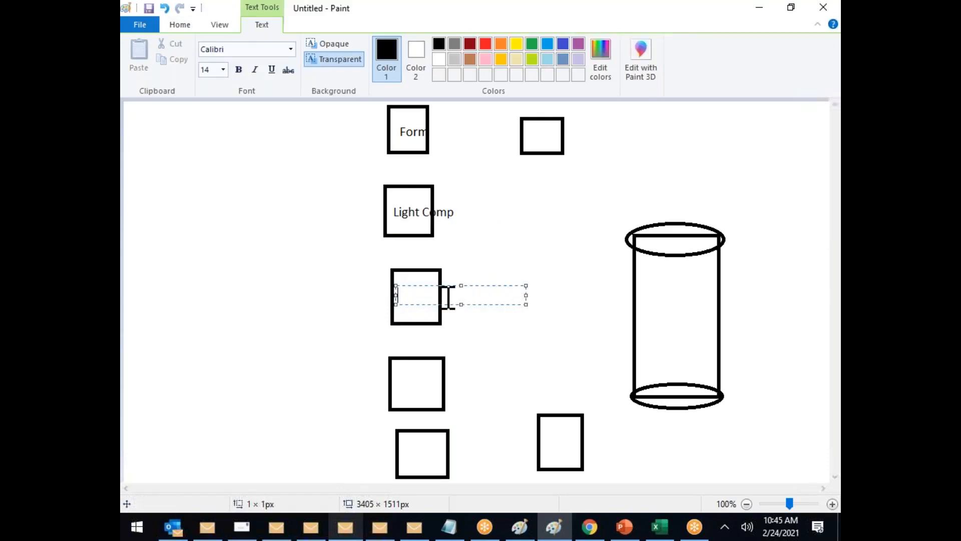
{"action": "type", "text": "Apex"}
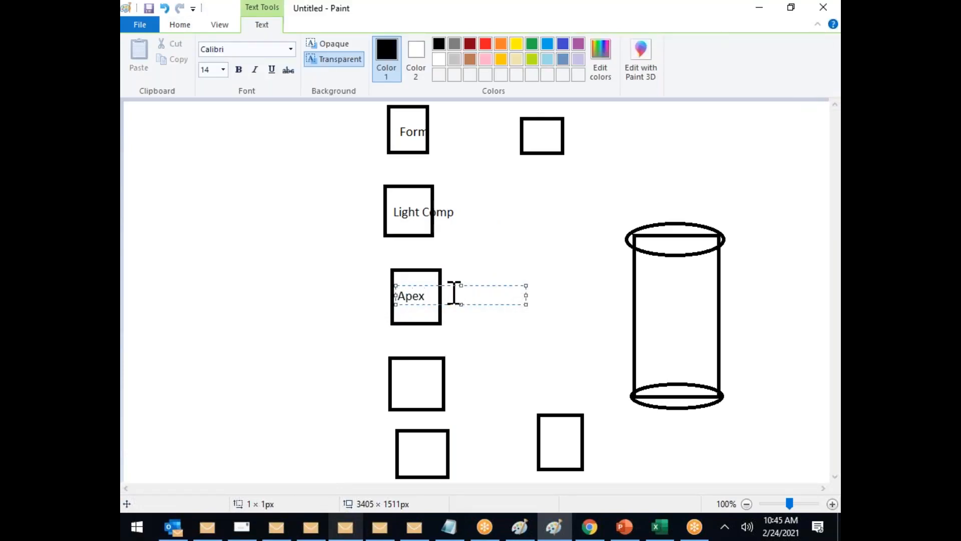
{"action": "left_click", "coordinate": [401, 383]}
{"action": "left_click", "coordinate": [399, 375]}
{"action": "type", "text": "DataLadder"}
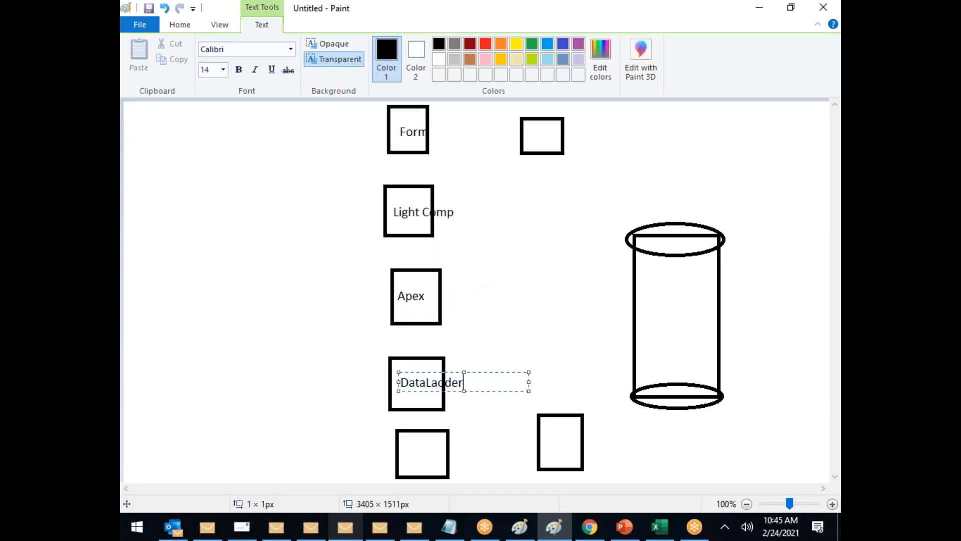
{"action": "left_click", "coordinate": [402, 450]}
Step: Label the fifth box 'REST/SOAP' and the top-right box 'VF', then begin 'L APP' bottom-right
{"action": "left_click", "coordinate": [403, 442]}
{"action": "type", "text": "RES"}
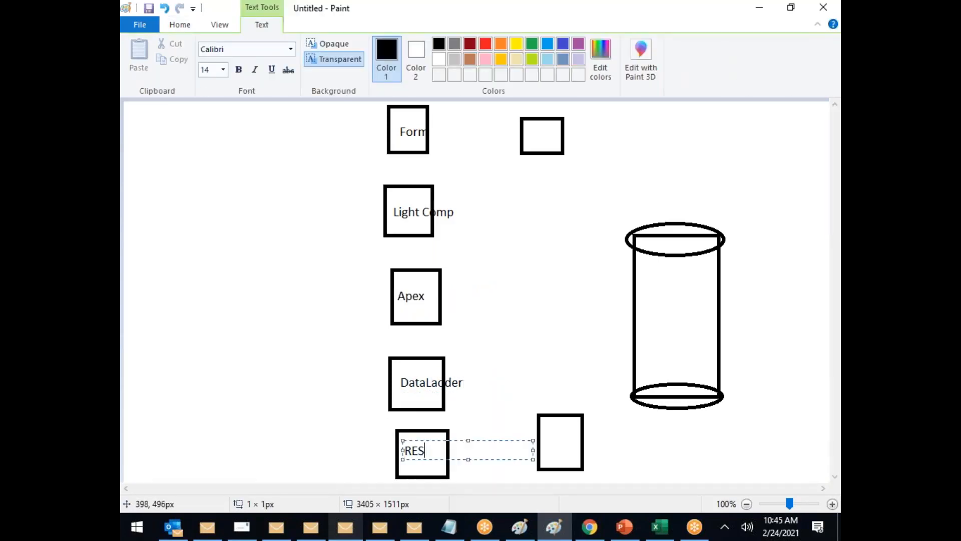
{"action": "type", "text": "T/SOAP"}
{"action": "left_click", "coordinate": [555, 191]}
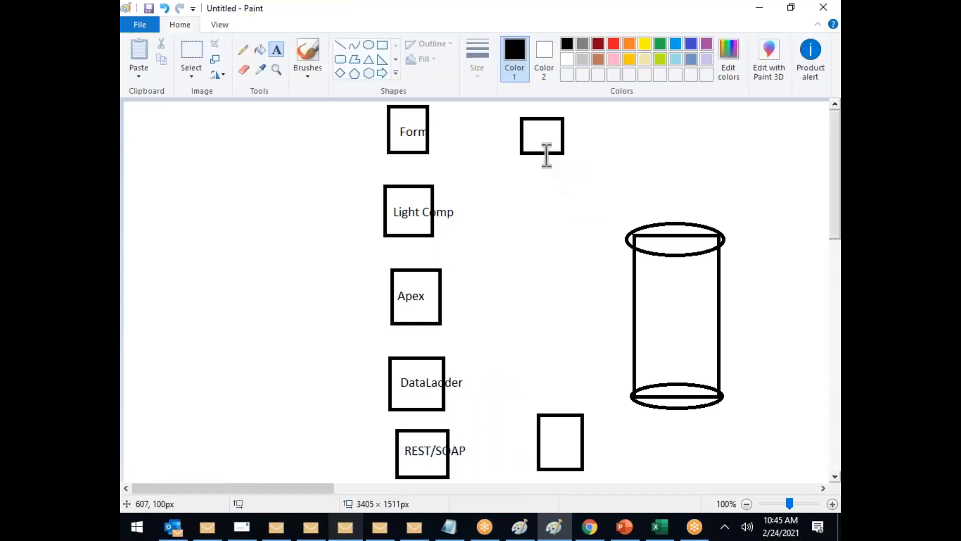
{"action": "left_click", "coordinate": [531, 123]}
{"action": "type", "text": "VF"}
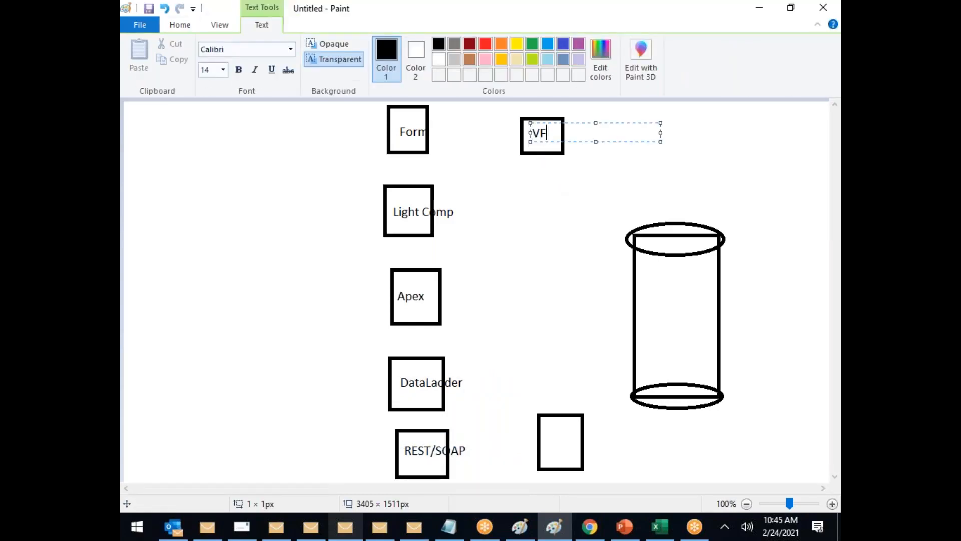
{"action": "left_click", "coordinate": [550, 437]}
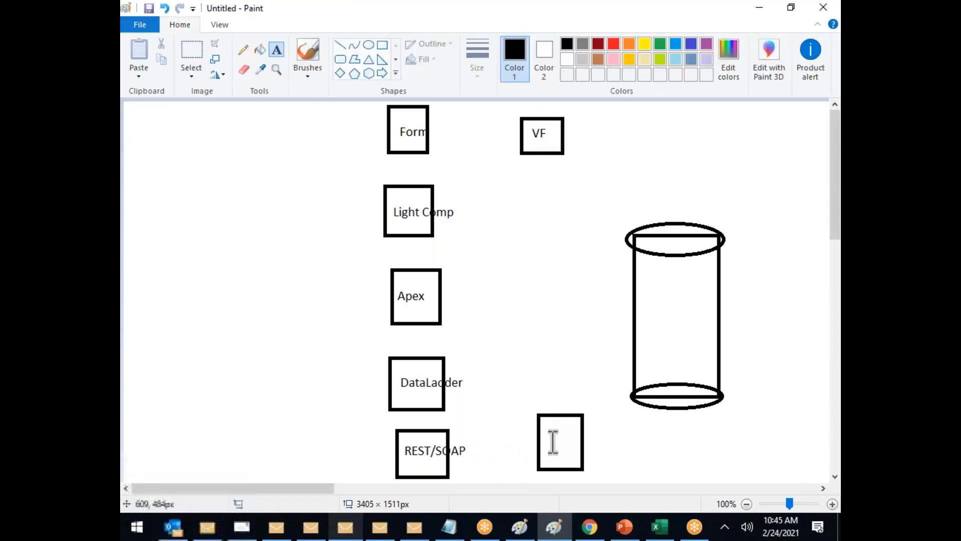
{"action": "left_click", "coordinate": [550, 435]}
{"action": "type", "text": "L"}
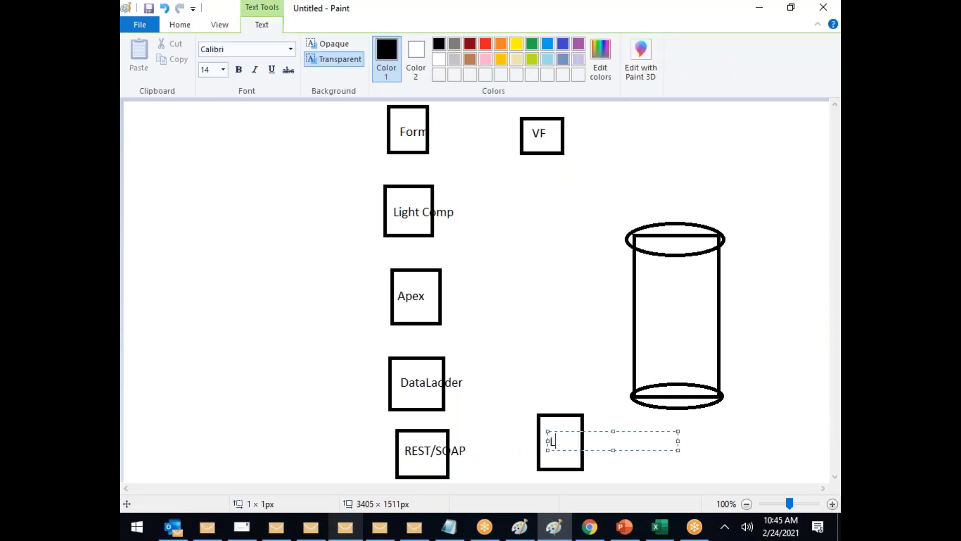
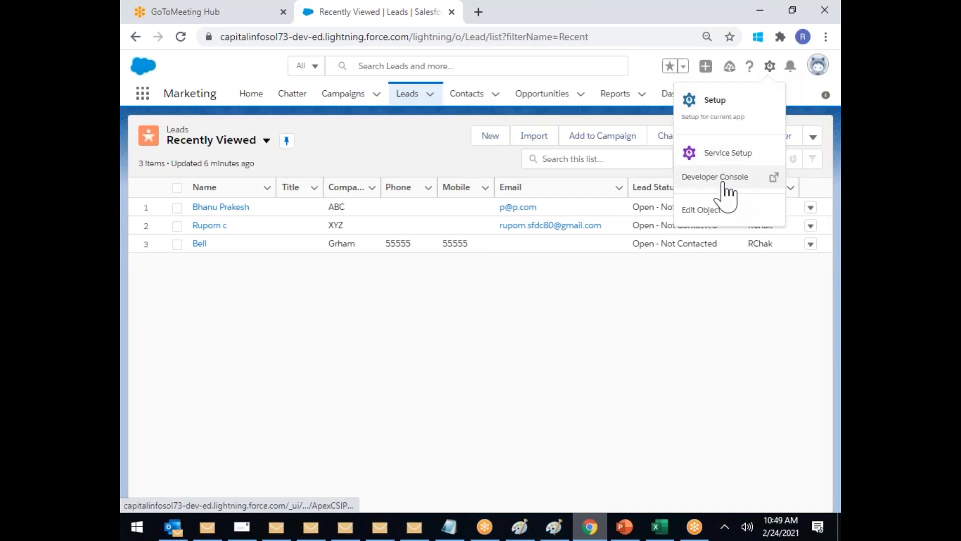
Step: Go to Setup from the gear menu and open Data > Data Export
{"action": "left_click", "coordinate": [719, 106]}
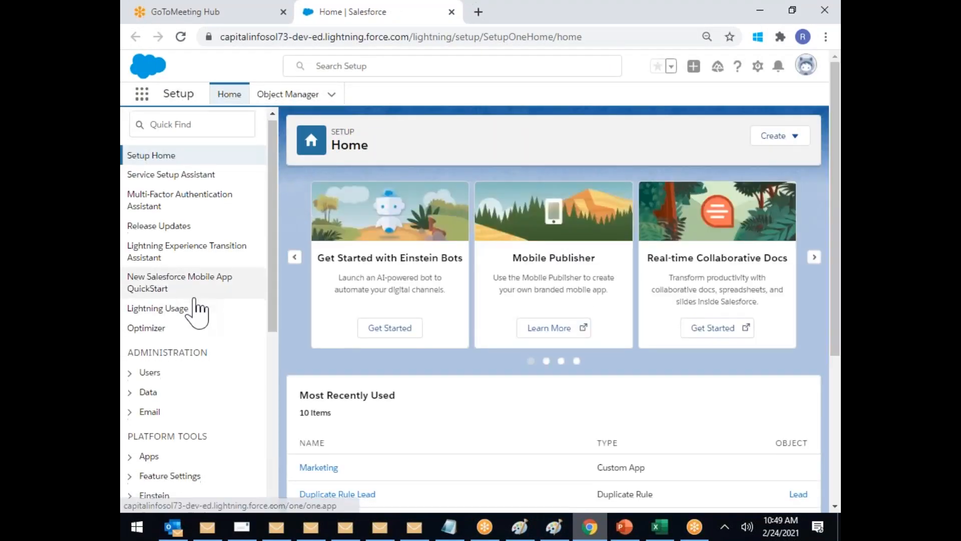
{"action": "scroll", "coordinate": [216, 322], "scroll_direction": "down", "scroll_amount": 6}
{"action": "scroll", "coordinate": [227, 313], "scroll_direction": "up", "scroll_amount": 3}
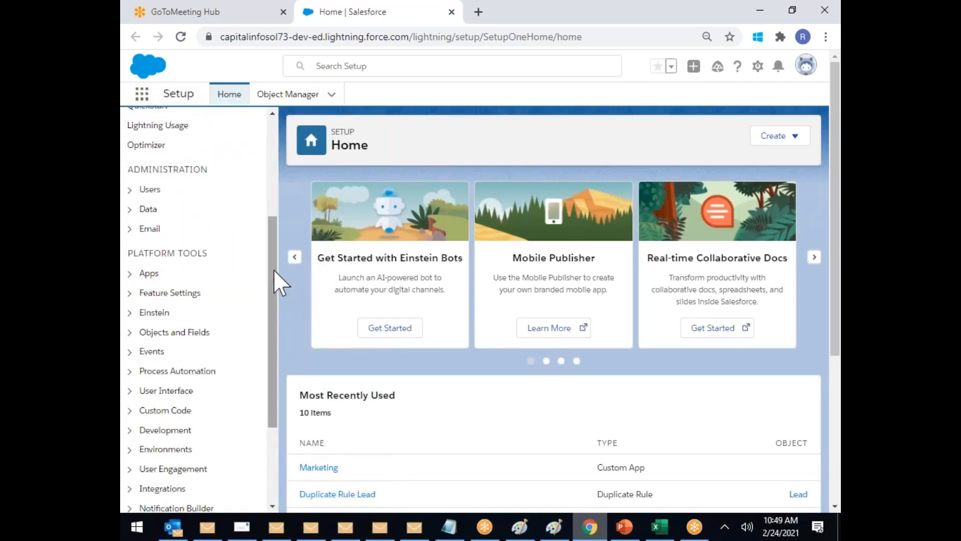
{"action": "left_click", "coordinate": [130, 210]}
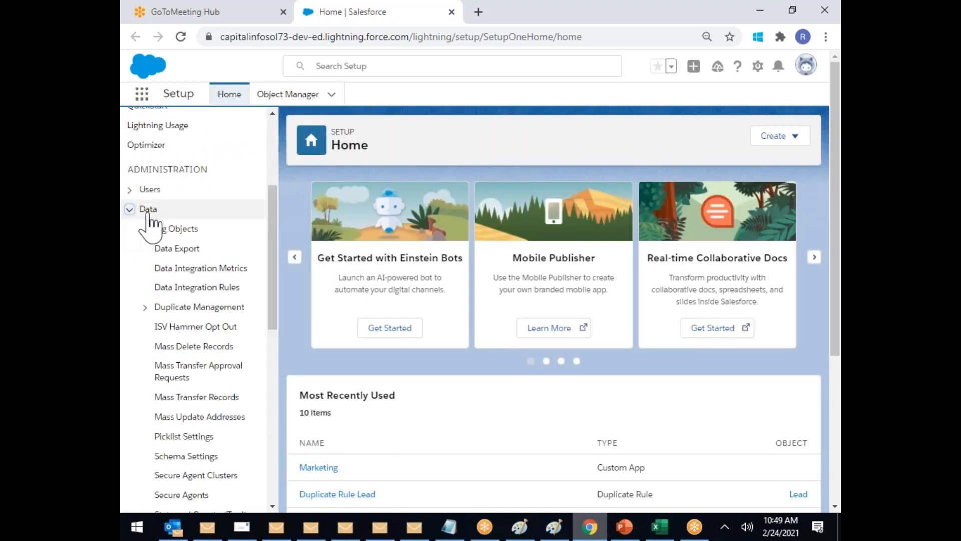
{"action": "left_click", "coordinate": [170, 249]}
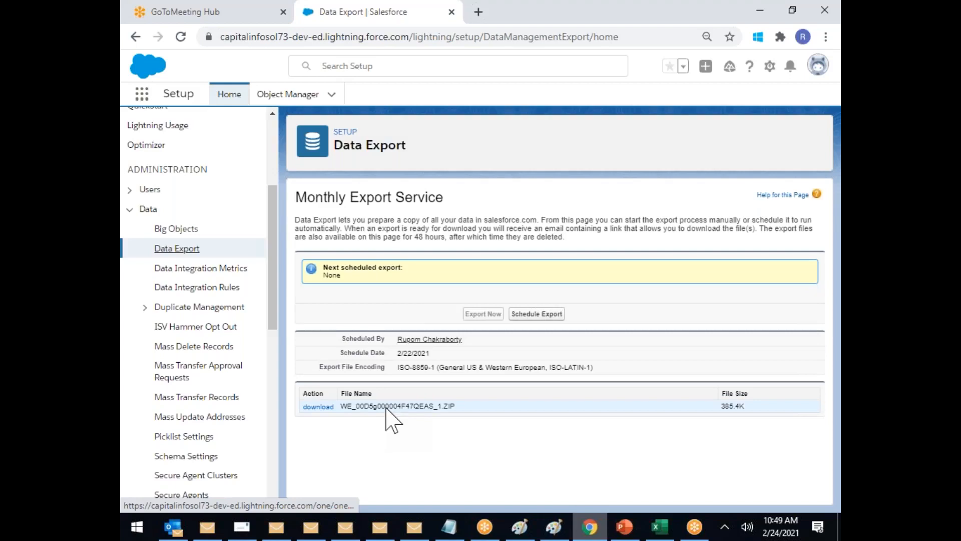
{"action": "left_click_drag", "start_coordinate": [347, 406], "coordinate": [456, 406]}
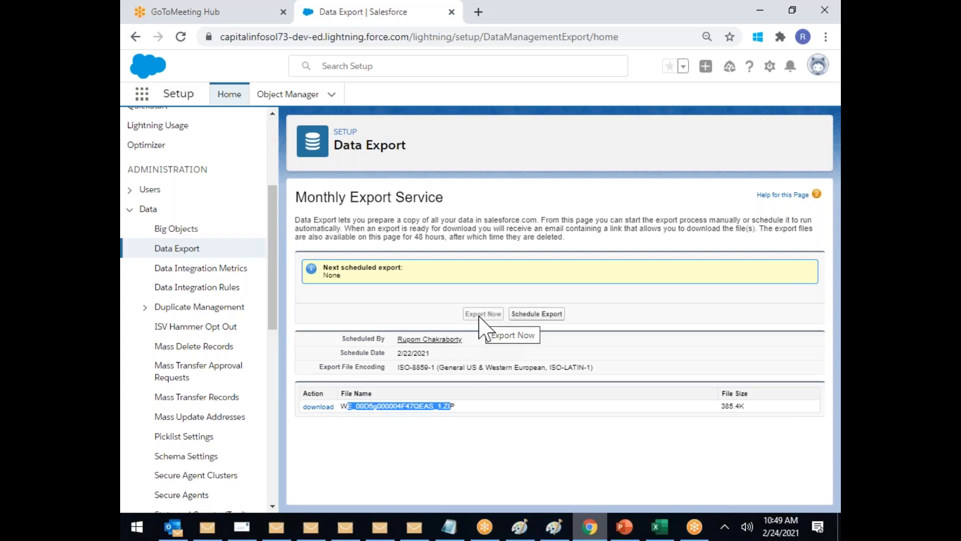
{"action": "left_click", "coordinate": [473, 411]}
{"action": "left_click_drag", "start_coordinate": [477, 406], "coordinate": [347, 409]}
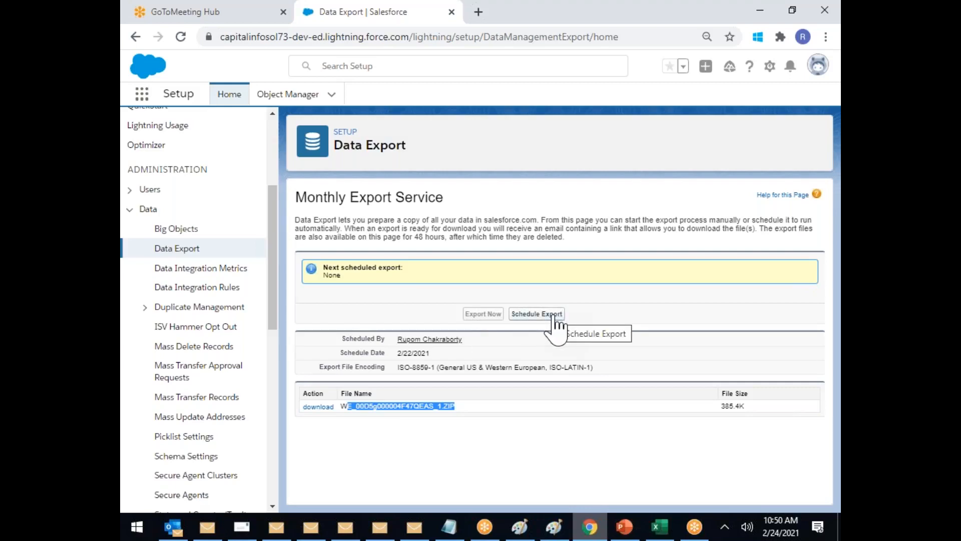
{"action": "left_click", "coordinate": [217, 308]}
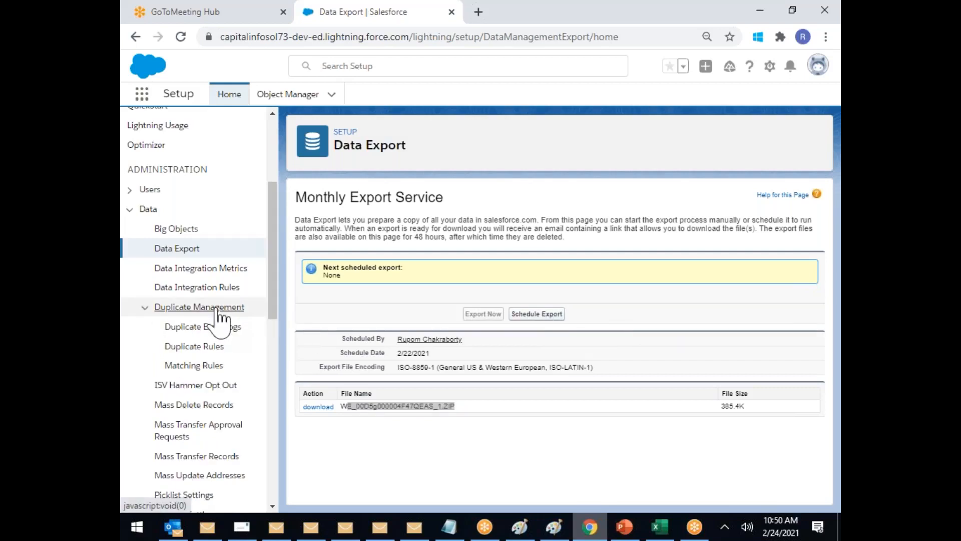
Step: Collapse Duplicate Management and open Mass Delete Records under Data
{"action": "left_click", "coordinate": [217, 308]}
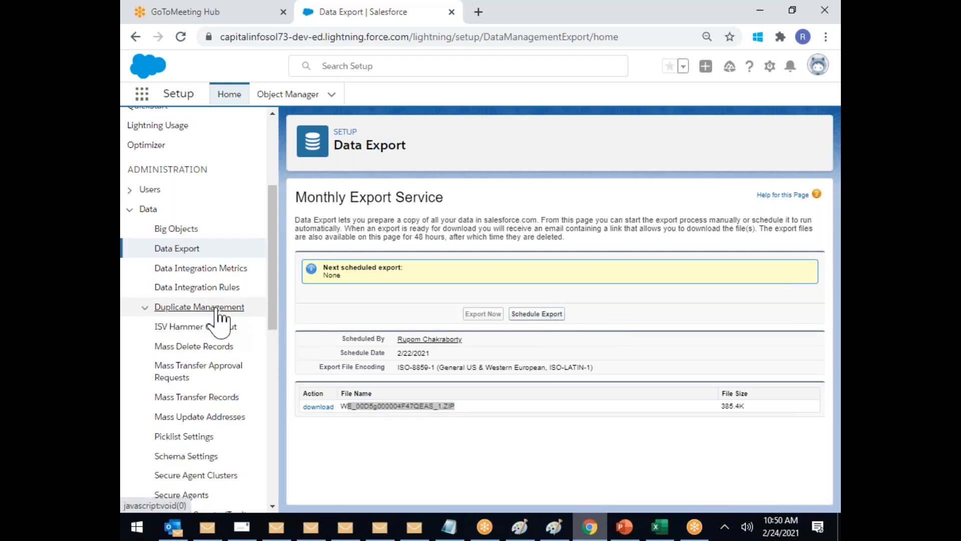
{"action": "left_click", "coordinate": [206, 349]}
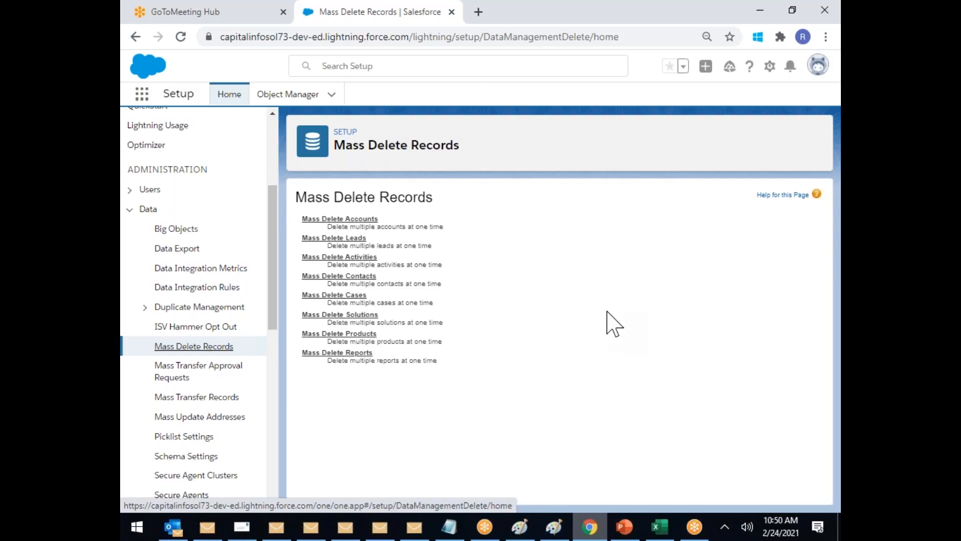
{"action": "scroll", "coordinate": [607, 325], "scroll_direction": "up", "scroll_amount": 3}
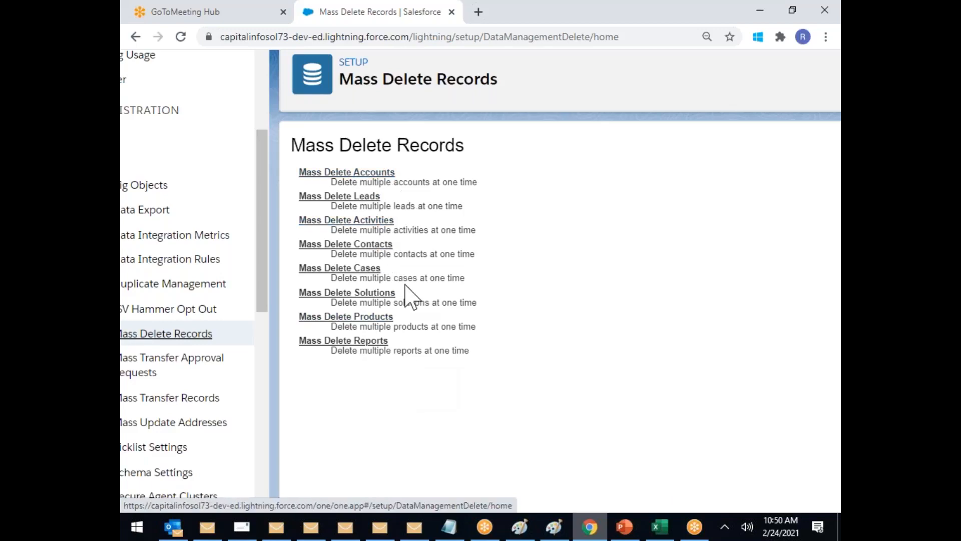
Step: Choose Mass Delete Accounts on the Mass Delete Records page
{"action": "left_click", "coordinate": [347, 173]}
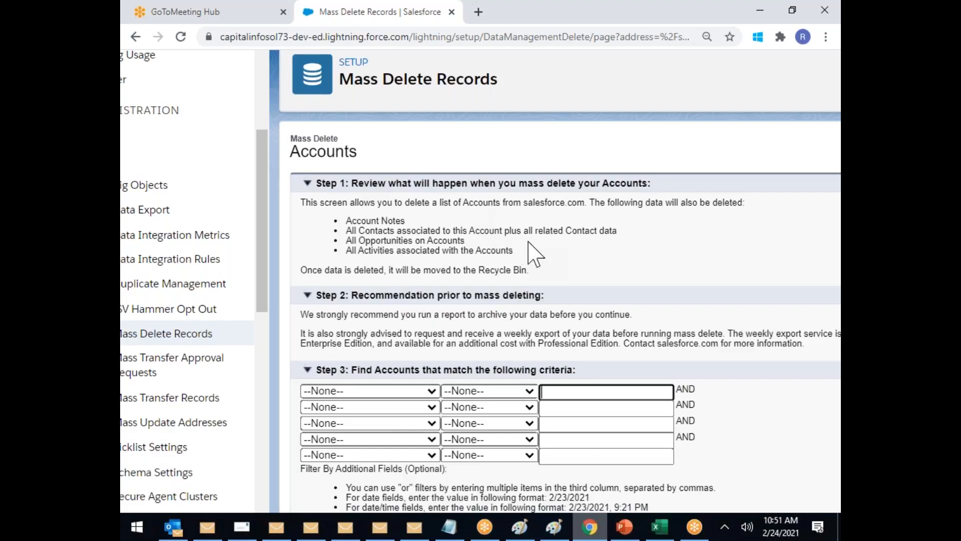
{"action": "left_click_drag", "start_coordinate": [548, 257], "coordinate": [313, 193]}
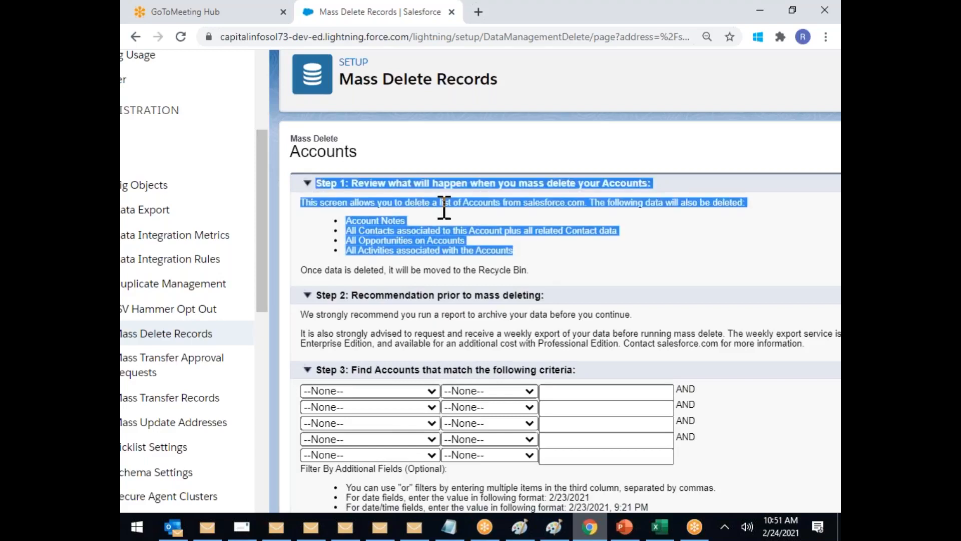
{"action": "left_click", "coordinate": [434, 235]}
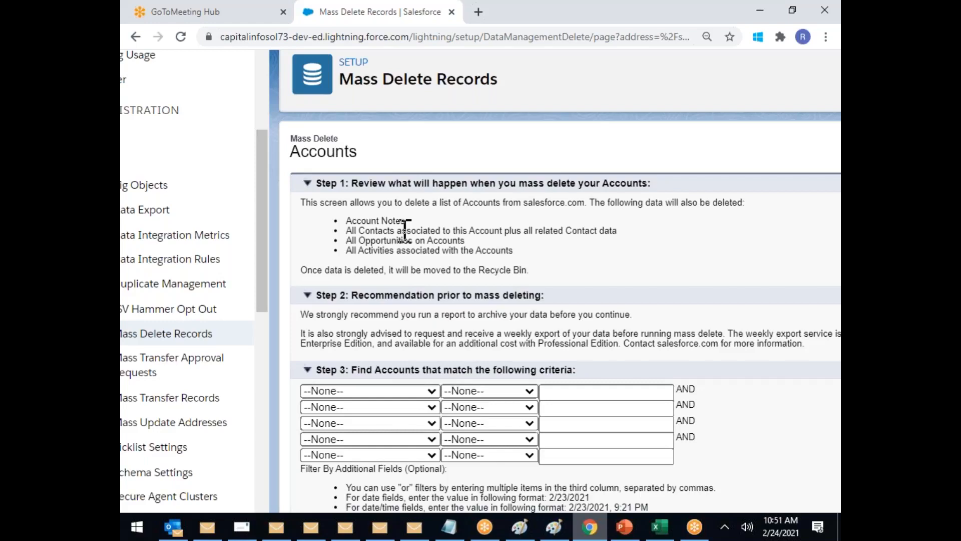
{"action": "left_click_drag", "start_coordinate": [370, 183], "coordinate": [490, 182]}
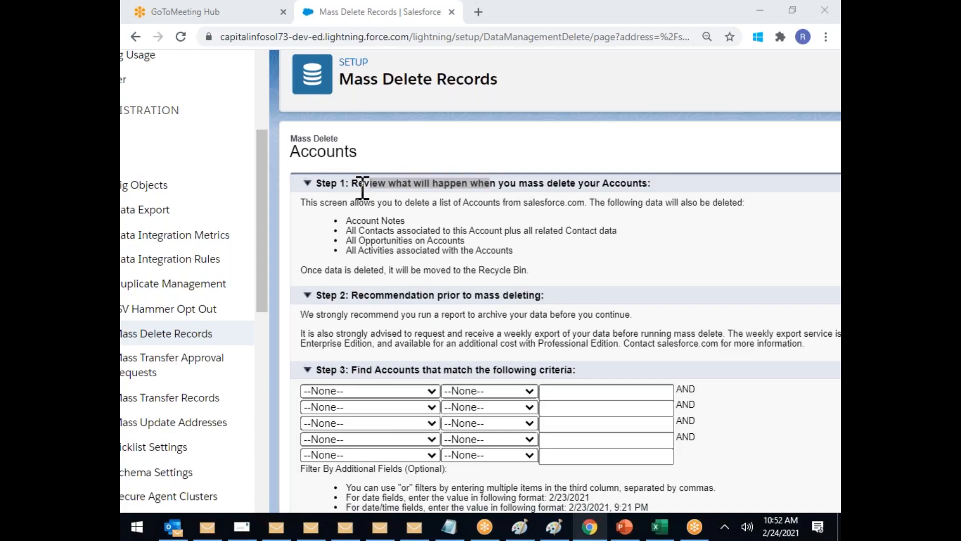
{"action": "left_click", "coordinate": [396, 219]}
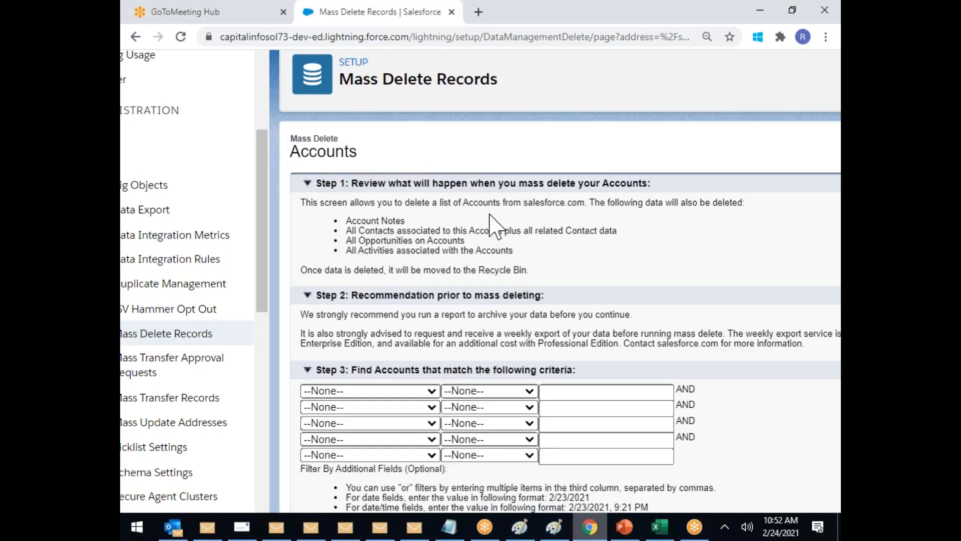
{"action": "scroll", "coordinate": [420, 235], "scroll_direction": "down", "scroll_amount": 1}
{"action": "left_click_drag", "start_coordinate": [358, 244], "coordinate": [614, 242]}
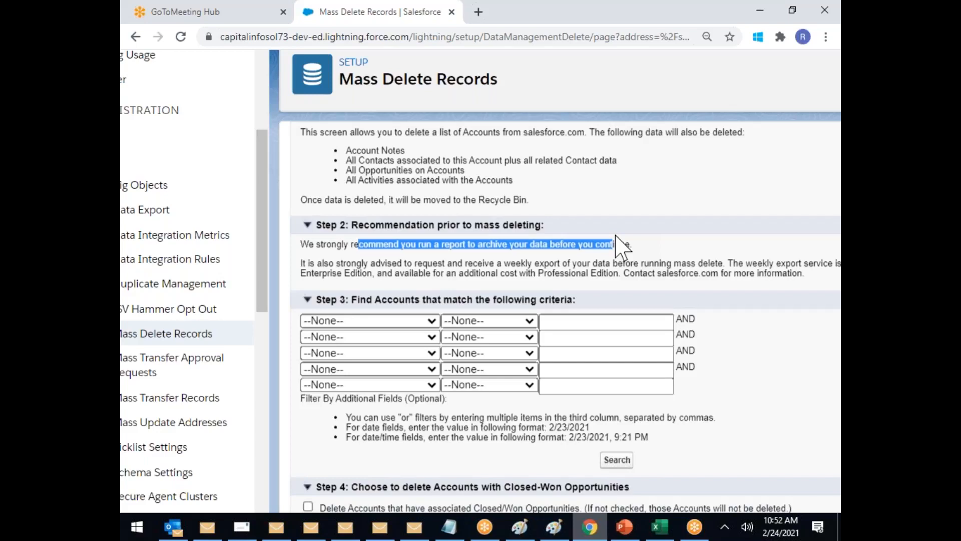
{"action": "scroll", "coordinate": [402, 169], "scroll_direction": "up", "scroll_amount": 1}
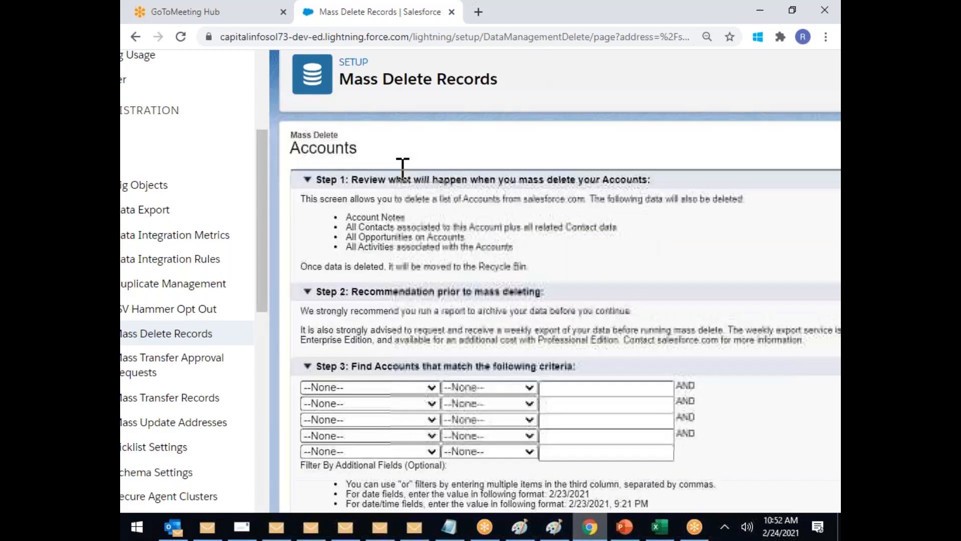
{"action": "left_click_drag", "start_coordinate": [364, 183], "coordinate": [573, 183]}
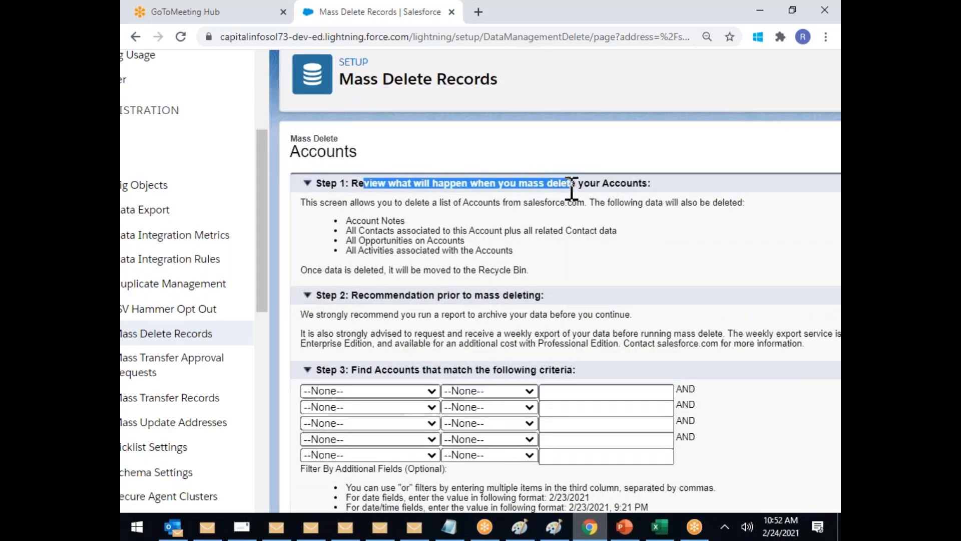
{"action": "scroll", "coordinate": [525, 235], "scroll_direction": "down", "scroll_amount": 1}
{"action": "left_click_drag", "start_coordinate": [379, 226], "coordinate": [546, 230]}
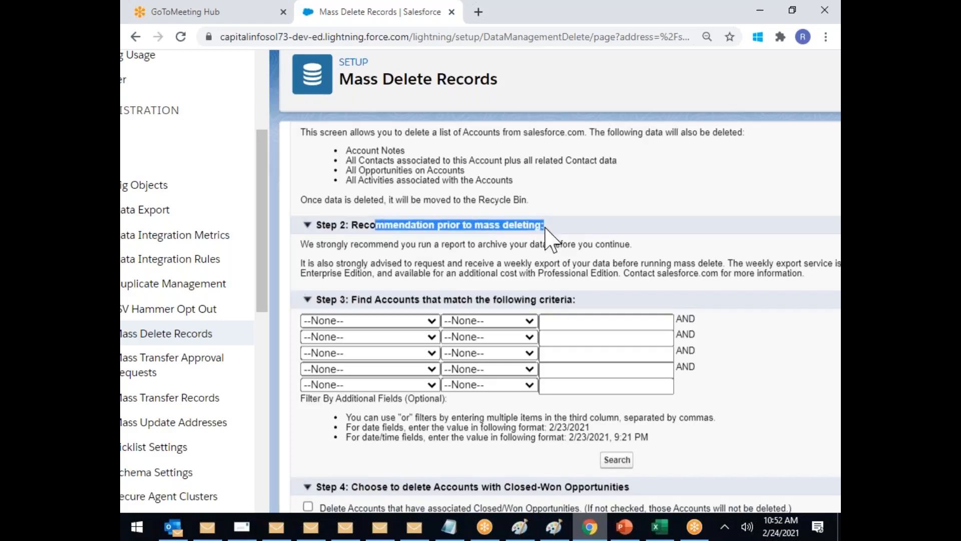
{"action": "scroll", "coordinate": [546, 230], "scroll_direction": "down", "scroll_amount": 2}
{"action": "left_click_drag", "start_coordinate": [399, 158], "coordinate": [549, 158]}
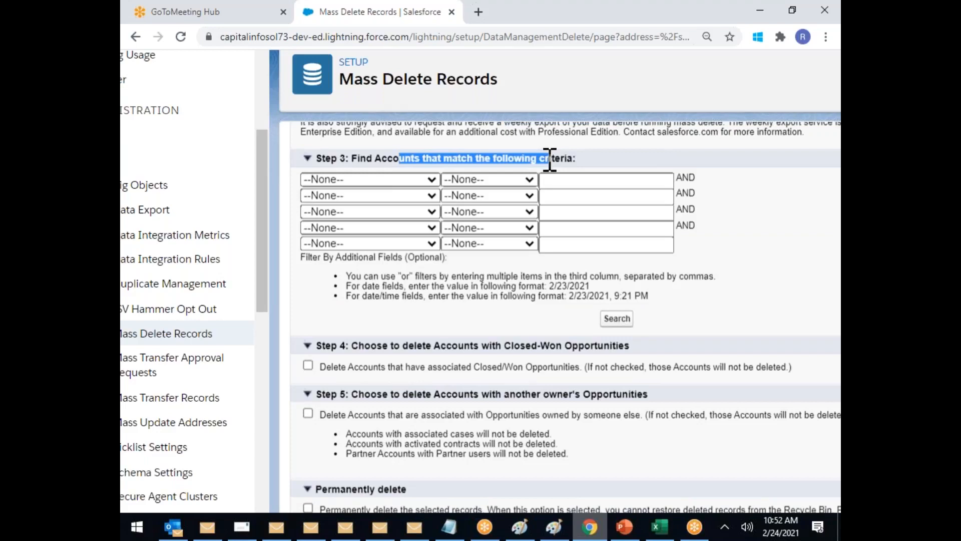
{"action": "left_click", "coordinate": [404, 183]}
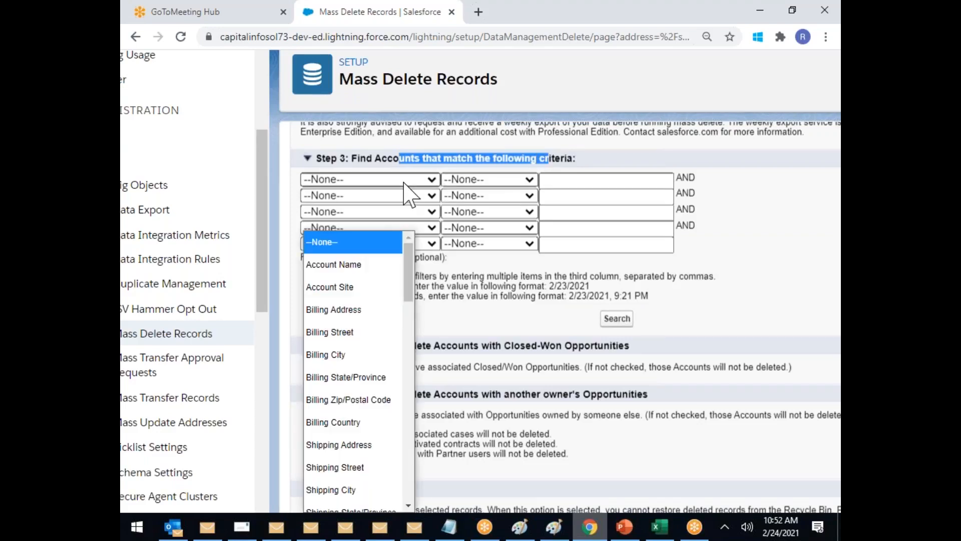
Step: Set the Step 3 criterion to Account Name contains 'A' and run the search
{"action": "left_click", "coordinate": [345, 264]}
{"action": "left_click", "coordinate": [493, 183]}
{"action": "left_click", "coordinate": [440, 328]}
{"action": "left_click", "coordinate": [559, 183]}
{"action": "type", "text": "A"}
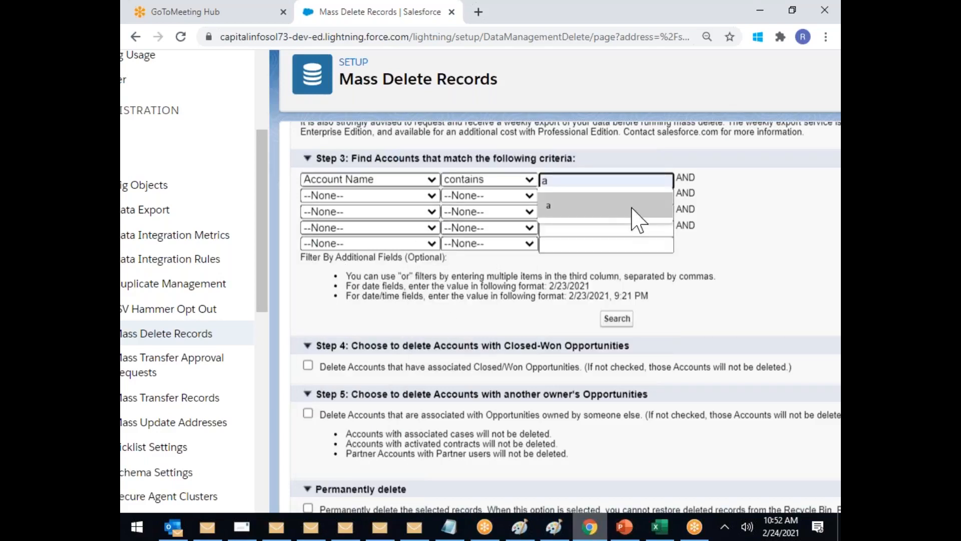
{"action": "left_click", "coordinate": [791, 218]}
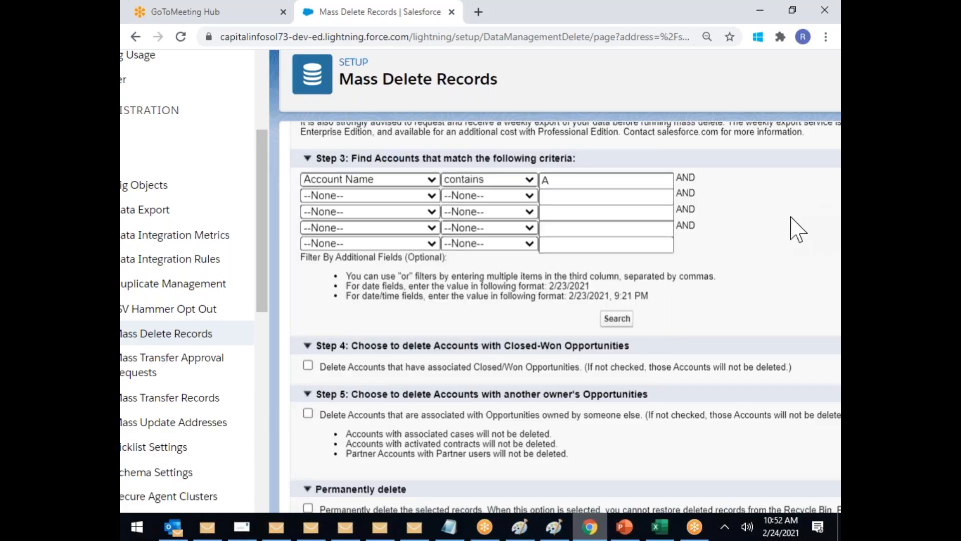
{"action": "left_click", "coordinate": [617, 319]}
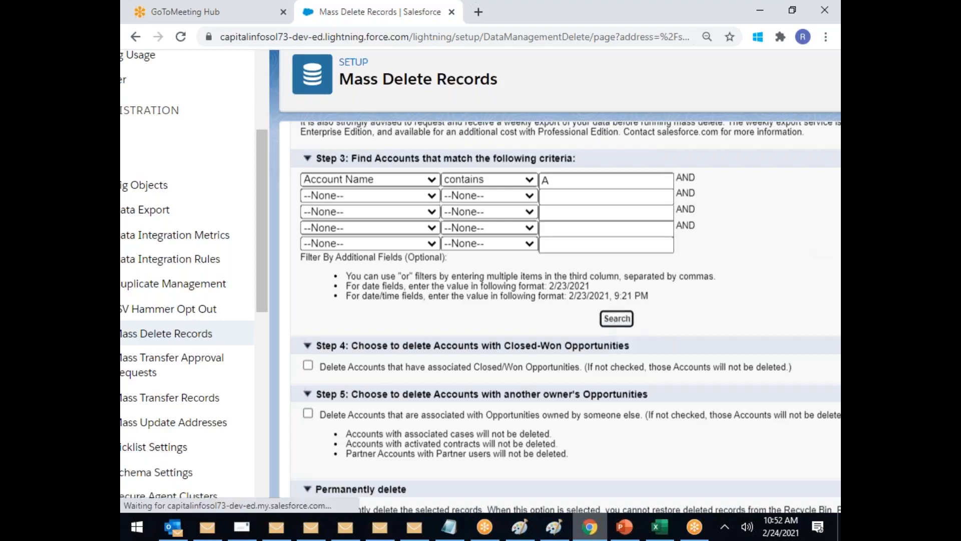
Step: Scroll through the matching accounts, then return to the filter value field
{"action": "scroll", "coordinate": [621, 320], "scroll_direction": "down", "scroll_amount": 2}
{"action": "scroll", "coordinate": [621, 320], "scroll_direction": "down", "scroll_amount": 5}
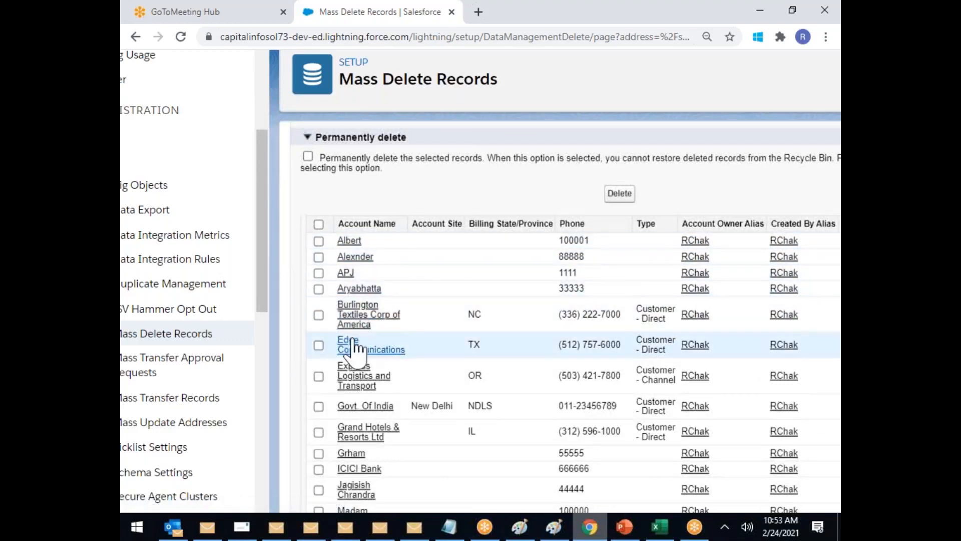
{"action": "scroll", "coordinate": [361, 355], "scroll_direction": "down", "scroll_amount": 3}
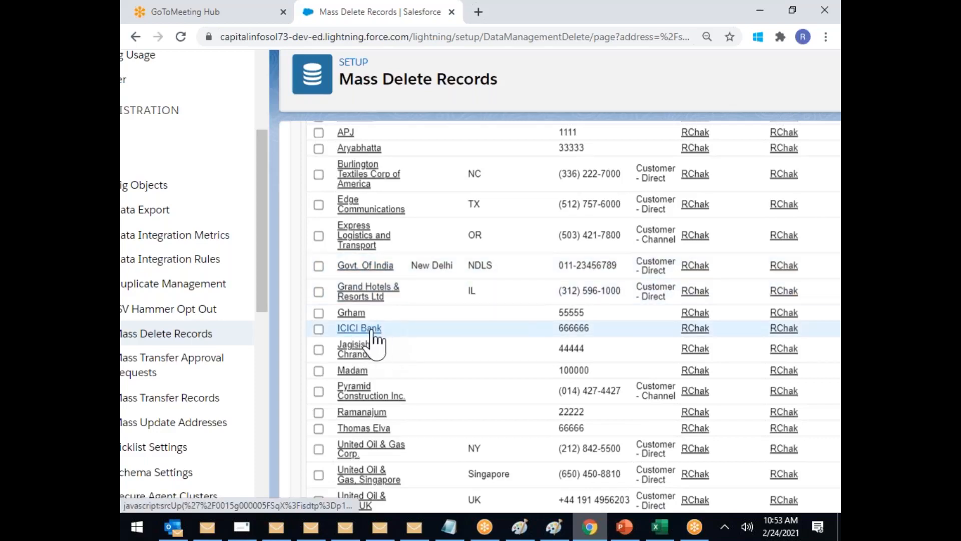
{"action": "scroll", "coordinate": [427, 299], "scroll_direction": "down", "scroll_amount": 1}
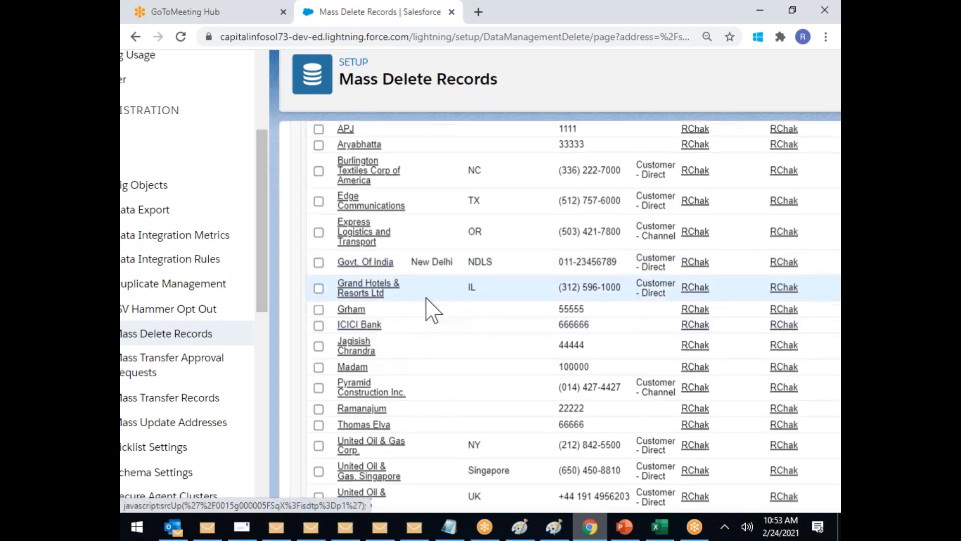
{"action": "scroll", "coordinate": [457, 354], "scroll_direction": "down", "scroll_amount": 1}
{"action": "scroll", "coordinate": [457, 351], "scroll_direction": "up", "scroll_amount": 8}
{"action": "scroll", "coordinate": [457, 354], "scroll_direction": "down", "scroll_amount": 1}
{"action": "scroll", "coordinate": [397, 356], "scroll_direction": "up", "scroll_amount": 4}
{"action": "left_click", "coordinate": [544, 188]}
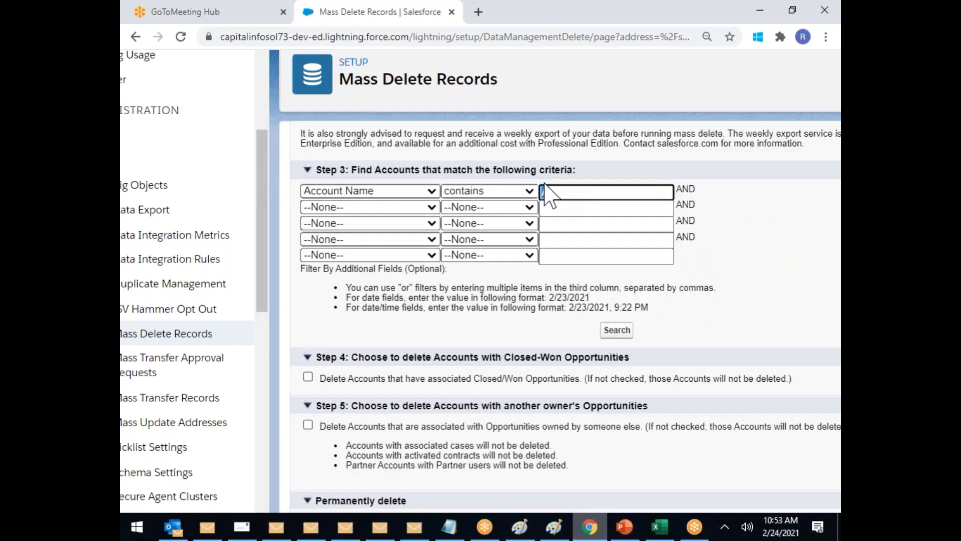
Step: Tick the Step 4 Closed/Won and Step 5 other owners' opportunities checkboxes
{"action": "scroll", "coordinate": [545, 192], "scroll_direction": "down", "scroll_amount": 3}
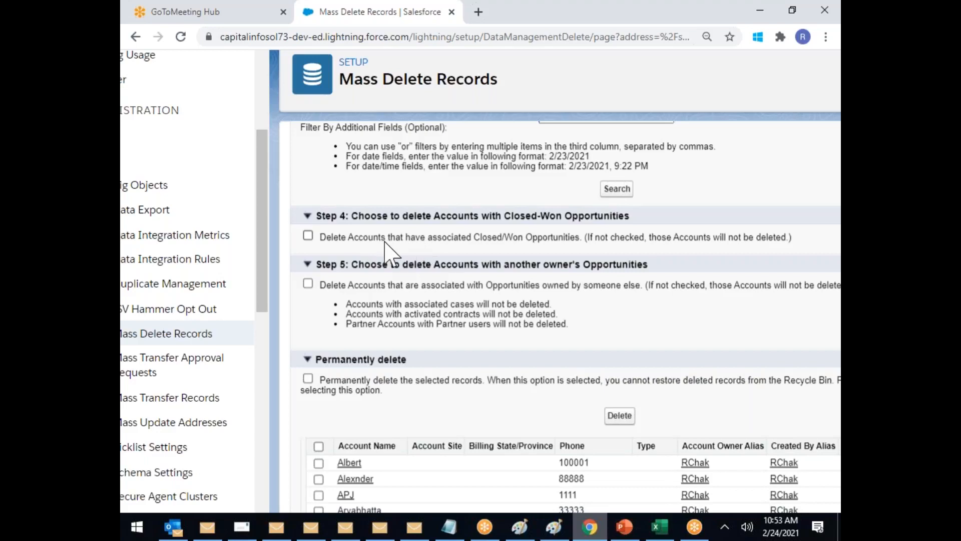
{"action": "left_click", "coordinate": [308, 235]}
{"action": "left_click", "coordinate": [308, 237]}
{"action": "left_click_drag", "start_coordinate": [486, 239], "coordinate": [593, 240]}
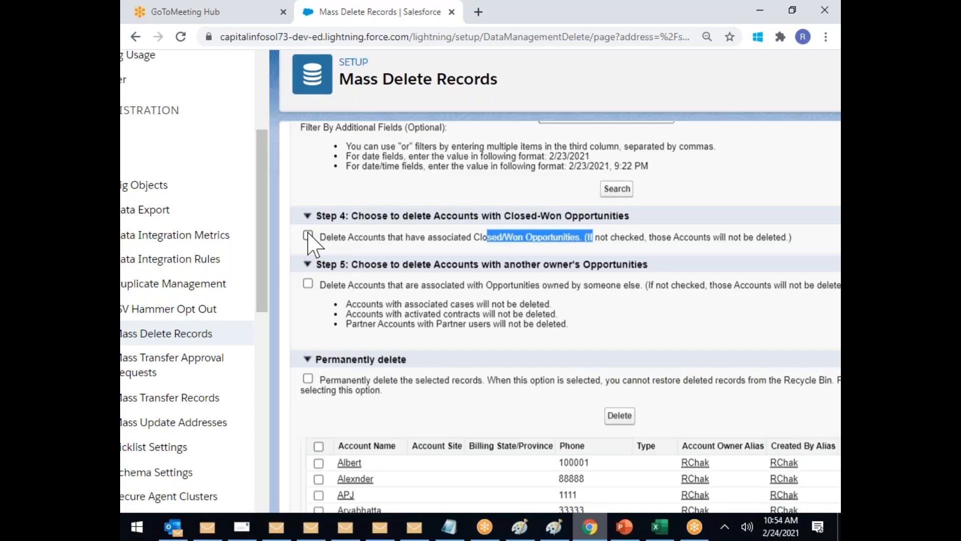
{"action": "left_click", "coordinate": [308, 284]}
{"action": "left_click", "coordinate": [308, 236]}
{"action": "left_click", "coordinate": [527, 238]}
{"action": "left_click", "coordinate": [370, 285]}
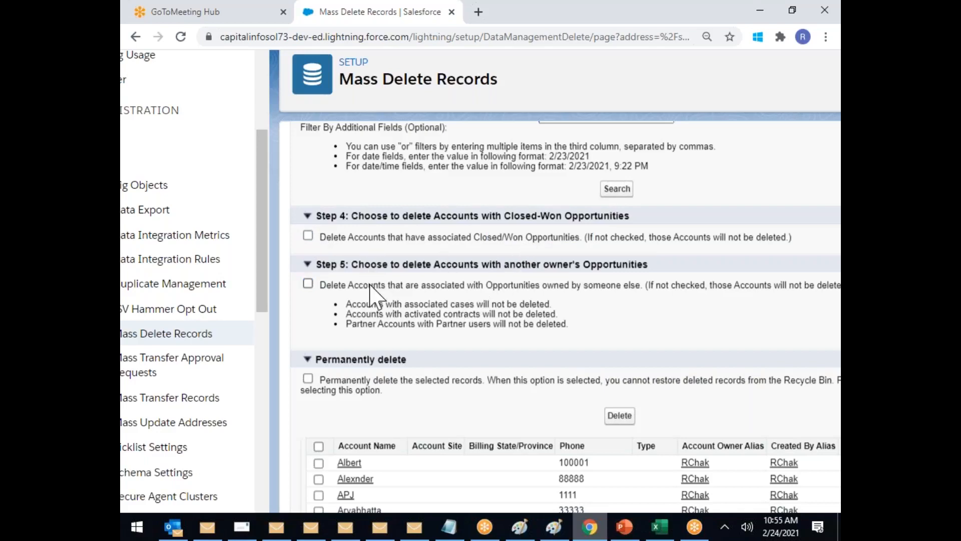
{"action": "scroll", "coordinate": [390, 260], "scroll_direction": "down", "scroll_amount": 2}
{"action": "scroll", "coordinate": [386, 247], "scroll_direction": "up", "scroll_amount": 2}
{"action": "left_click", "coordinate": [333, 239]}
{"action": "left_click", "coordinate": [308, 284]}
Step: Highlight the exclusion notes about accounts with cases, contracts and Partner accounts
{"action": "left_click_drag", "start_coordinate": [443, 304], "coordinate": [545, 301]}
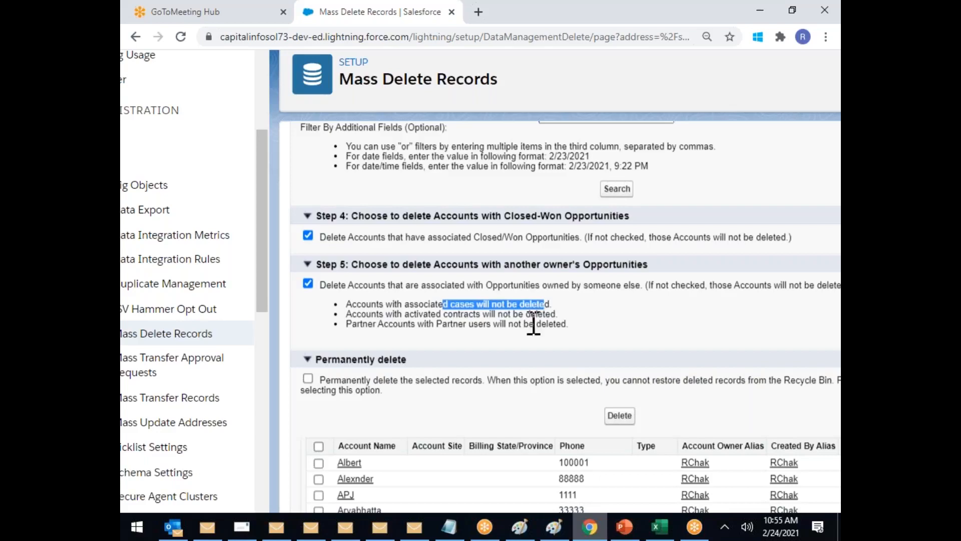
{"action": "double_click", "coordinate": [460, 314]}
{"action": "left_click", "coordinate": [523, 347]}
{"action": "left_click_drag", "start_coordinate": [443, 324], "coordinate": [476, 323]}
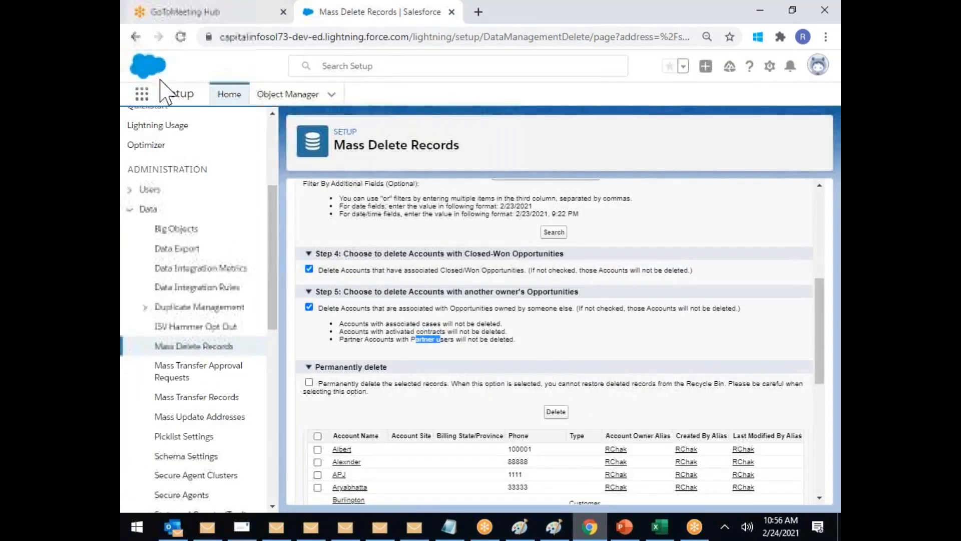
Step: Open Setup Home in a new browser tab and switch to it
{"action": "right_click", "coordinate": [228, 95]}
{"action": "left_click", "coordinate": [270, 100]}
{"action": "left_click", "coordinate": [499, 17]}
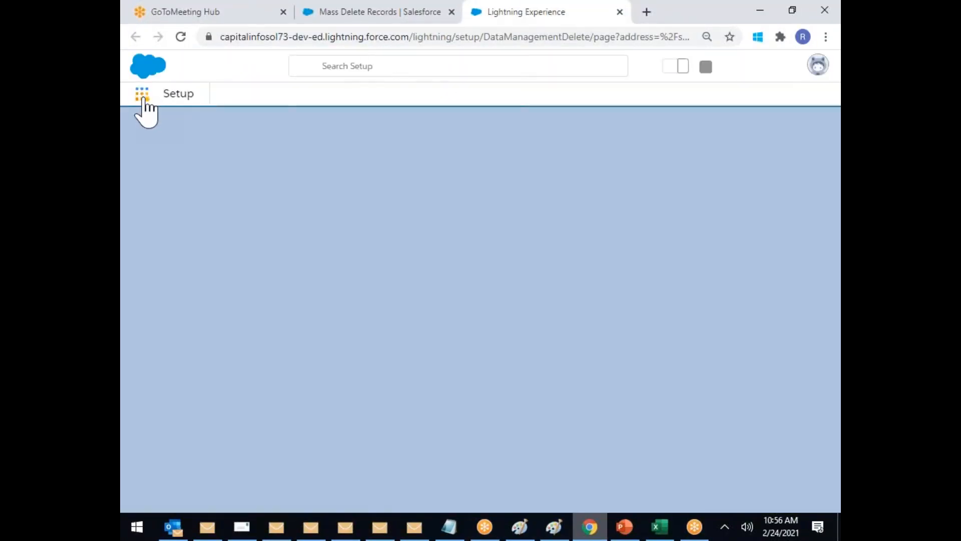
Step: Switch to the Sales app via App Launcher and open the Bolywood account from Accounts
{"action": "left_click", "coordinate": [142, 100]}
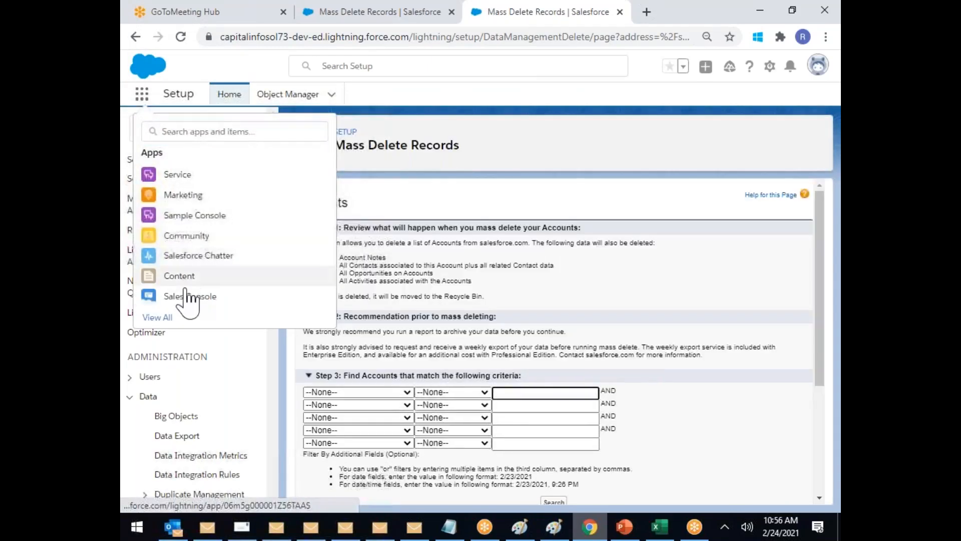
{"action": "left_click", "coordinate": [168, 323]}
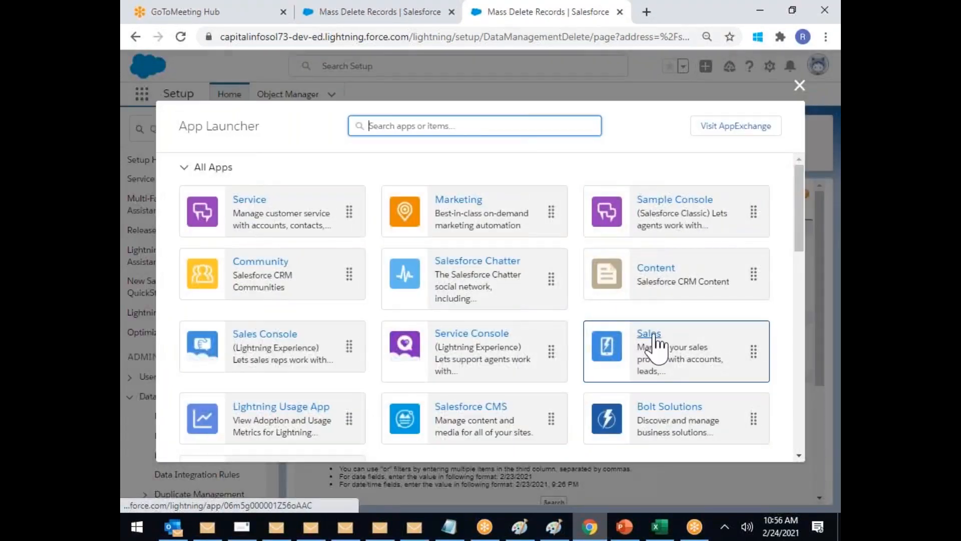
{"action": "left_click", "coordinate": [657, 346]}
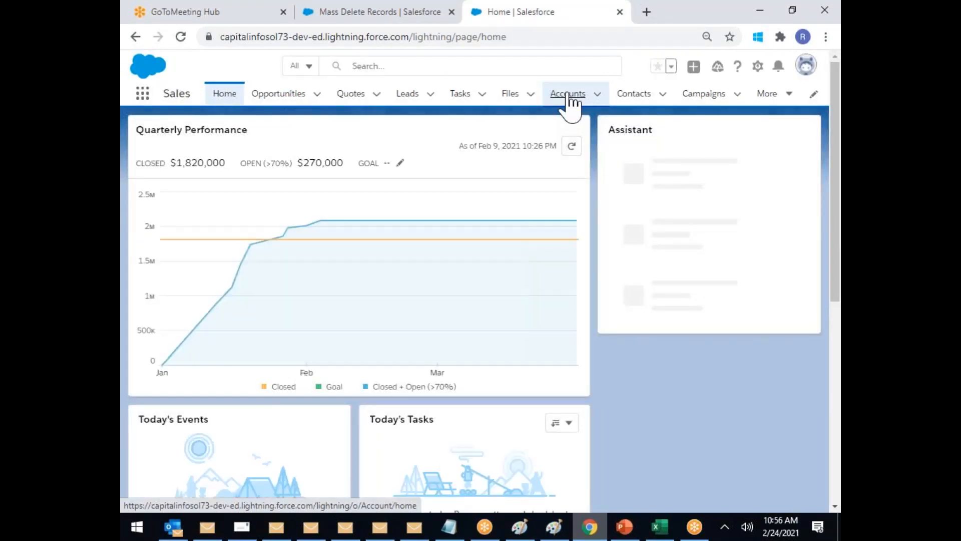
{"action": "left_click", "coordinate": [569, 98]}
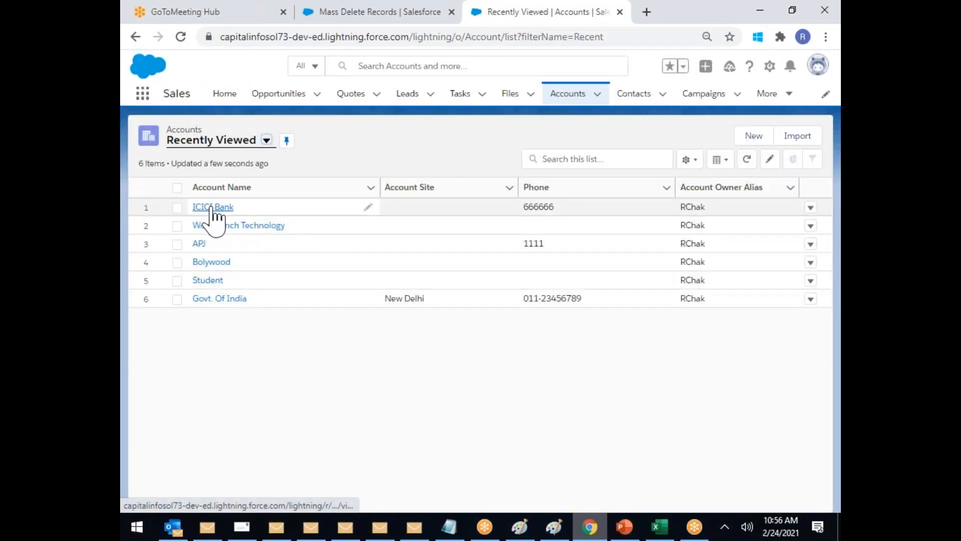
{"action": "left_click", "coordinate": [211, 261]}
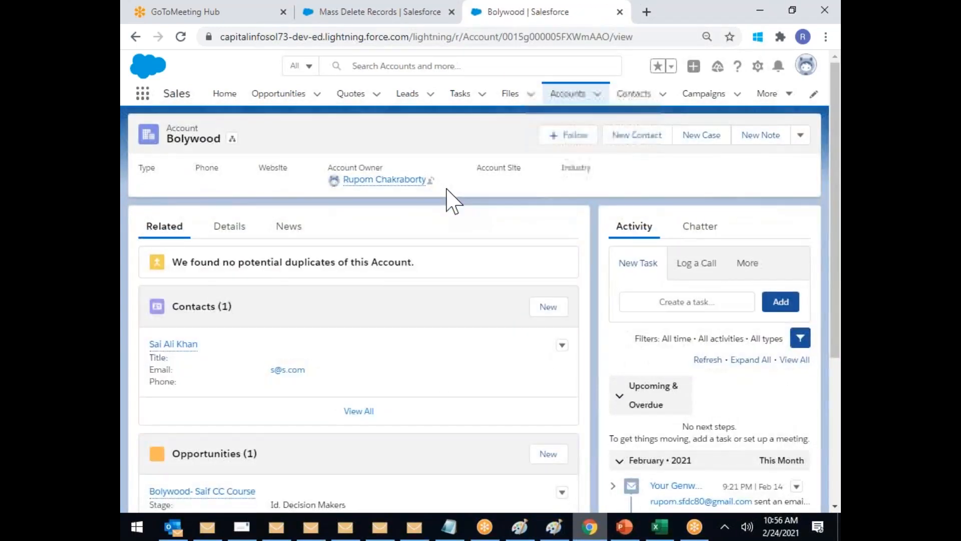
Step: Delete the Bolywood account from its actions menu and confirm the deletion
{"action": "scroll", "coordinate": [453, 201], "scroll_direction": "down", "scroll_amount": 5}
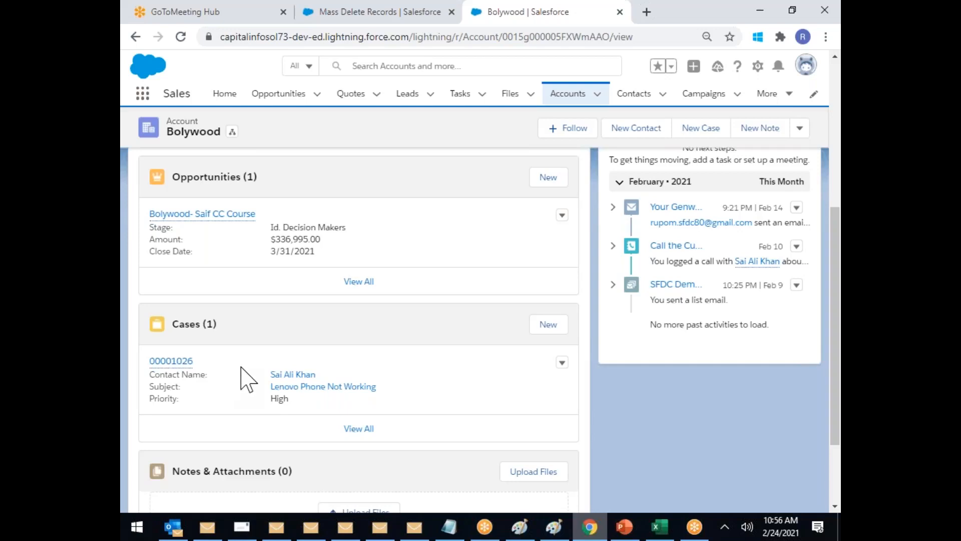
{"action": "scroll", "coordinate": [344, 354], "scroll_direction": "up", "scroll_amount": 5}
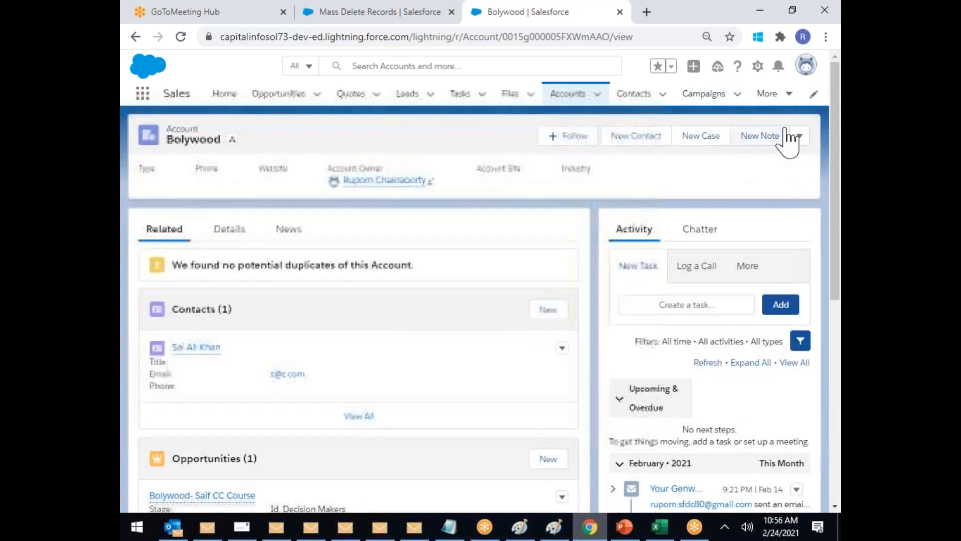
{"action": "left_click", "coordinate": [799, 137]}
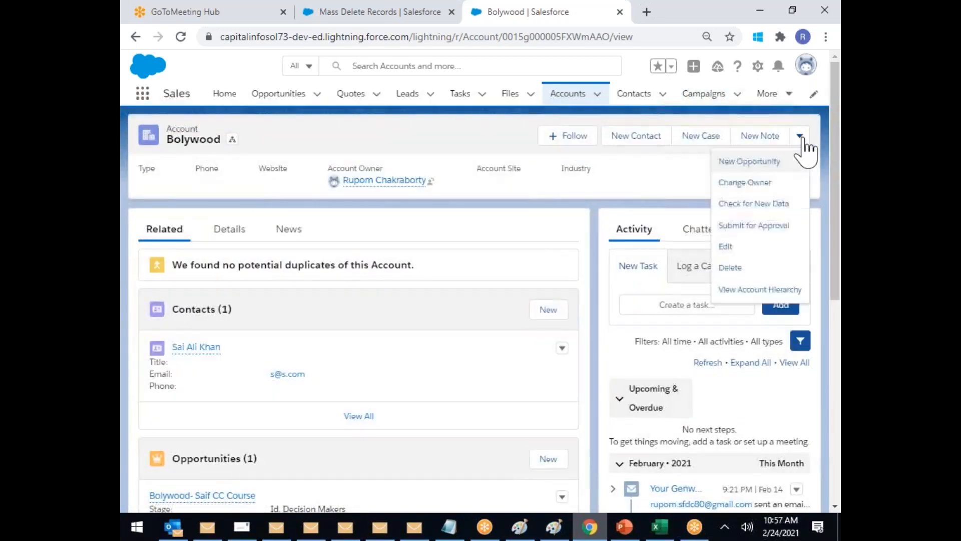
{"action": "left_click", "coordinate": [731, 268]}
{"action": "left_click", "coordinate": [628, 316]}
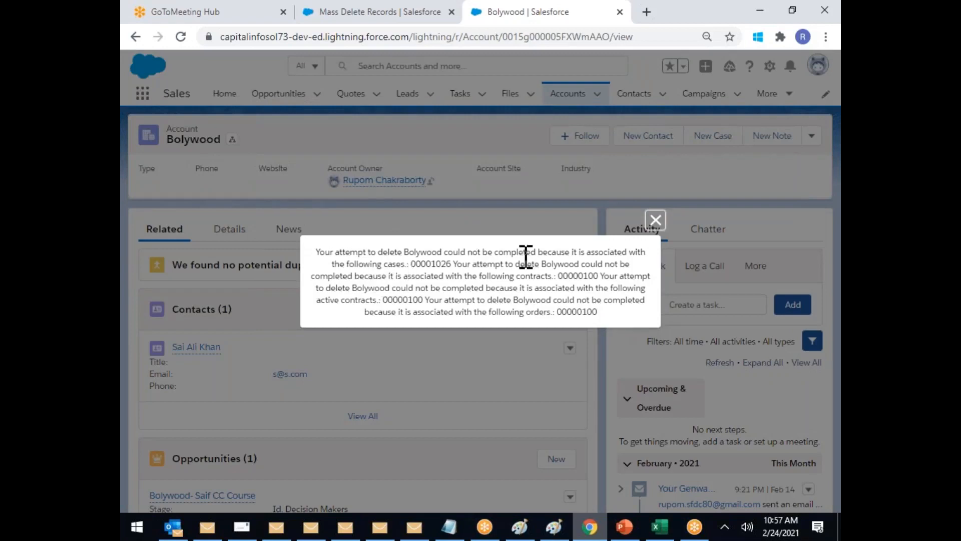
Step: Highlight the blocking case and contract numbers, check the Paint diagram, then close the error
{"action": "left_click_drag", "start_coordinate": [588, 252], "coordinate": [450, 264]}
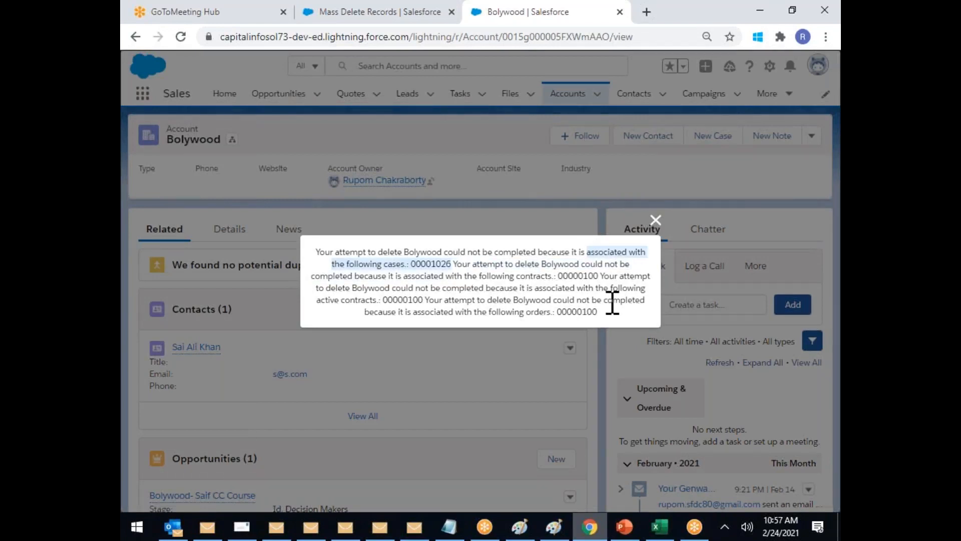
{"action": "left_click", "coordinate": [491, 276]}
{"action": "left_click_drag", "start_coordinate": [517, 275], "coordinate": [601, 276]}
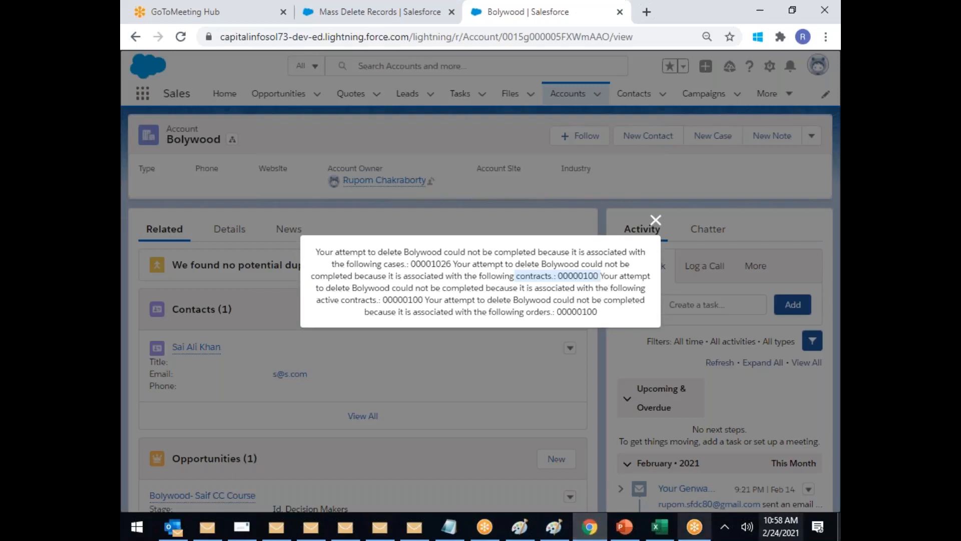
{"action": "left_click", "coordinate": [554, 526]}
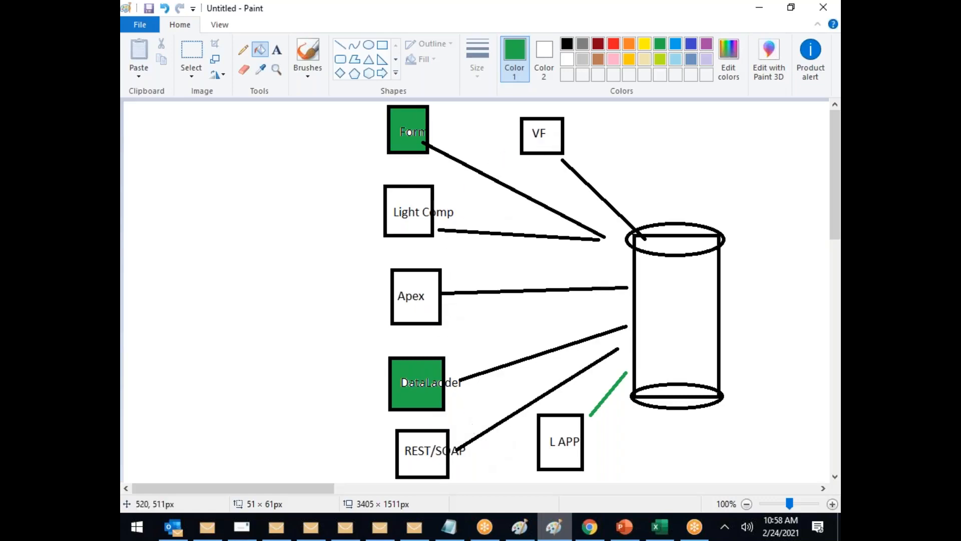
{"action": "left_click", "coordinate": [590, 527]}
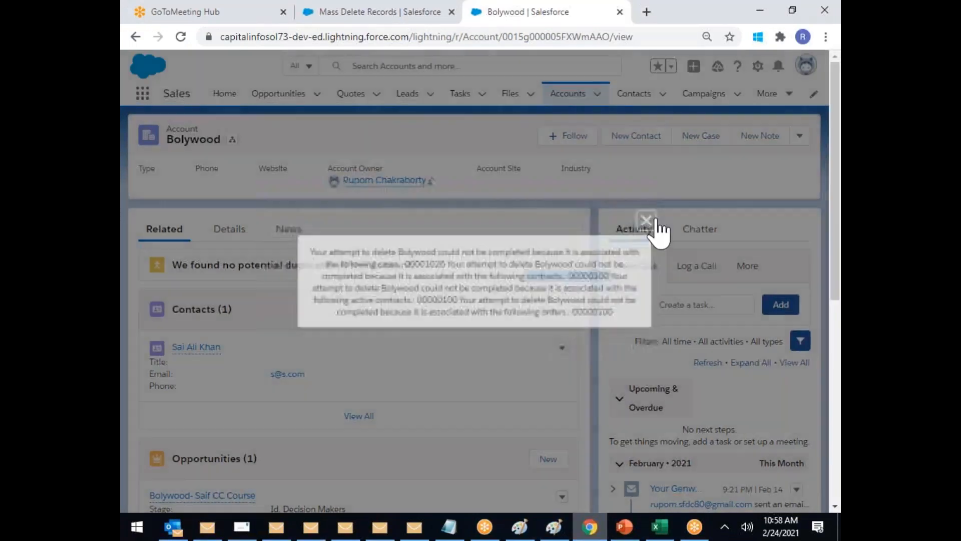
{"action": "left_click", "coordinate": [655, 220]}
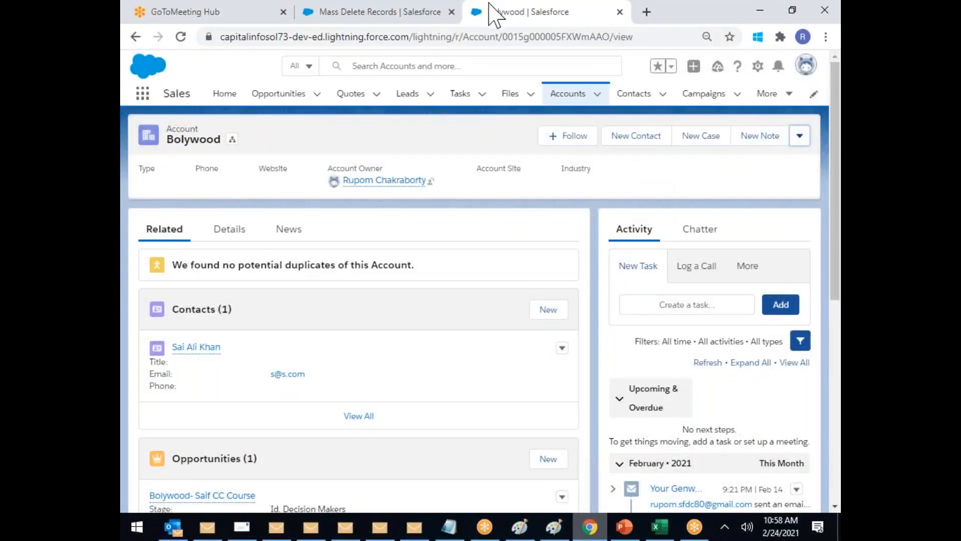
Step: Open the ICICI Bank account and scroll through its related contacts and cases
{"action": "left_click", "coordinate": [569, 100]}
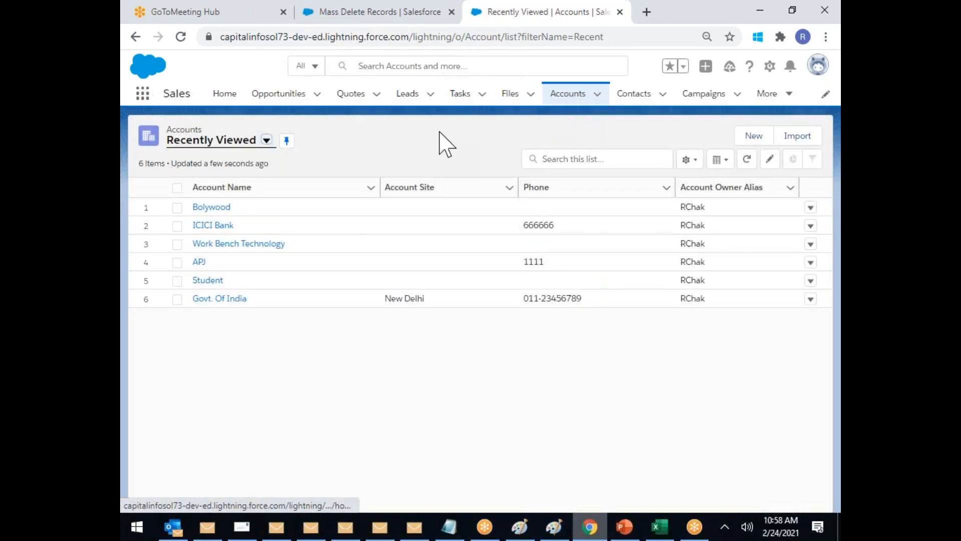
{"action": "left_click", "coordinate": [210, 227]}
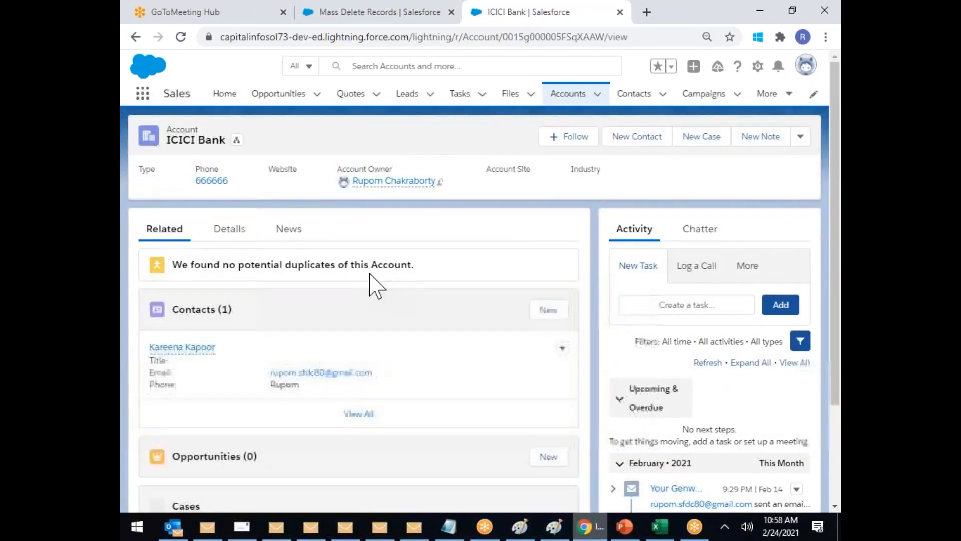
{"action": "scroll", "coordinate": [393, 286], "scroll_direction": "down", "scroll_amount": 3}
{"action": "scroll", "coordinate": [390, 299], "scroll_direction": "down", "scroll_amount": 1}
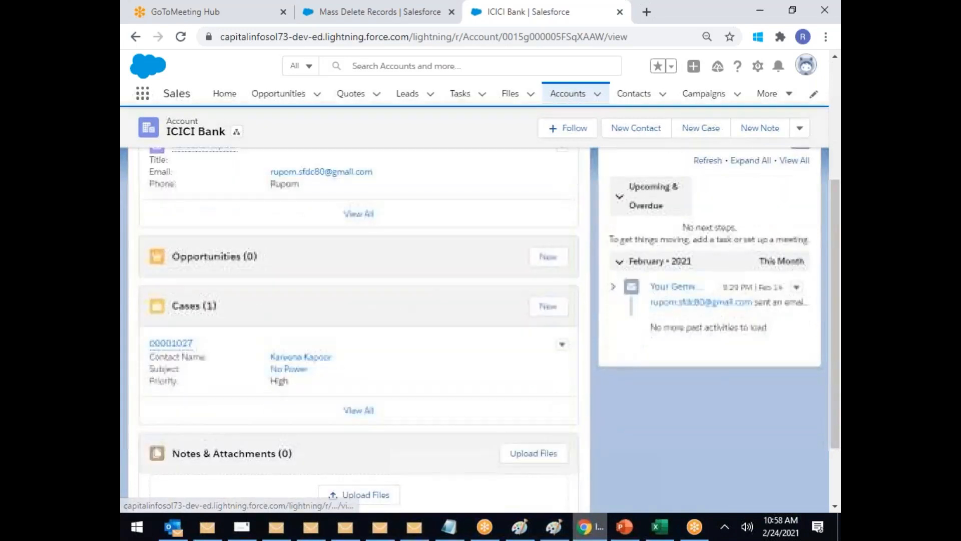
{"action": "scroll", "coordinate": [247, 361], "scroll_direction": "up", "scroll_amount": 4}
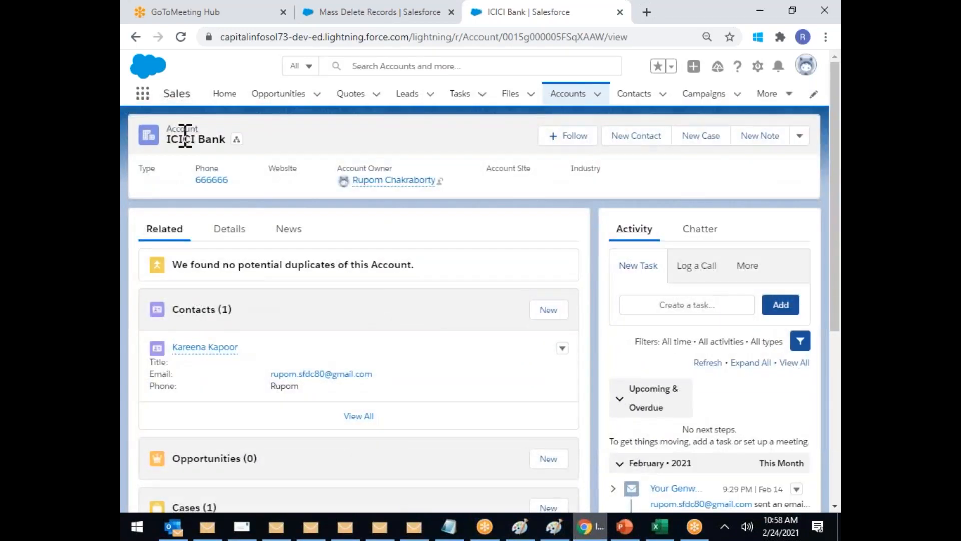
{"action": "scroll", "coordinate": [285, 266], "scroll_direction": "down", "scroll_amount": 5}
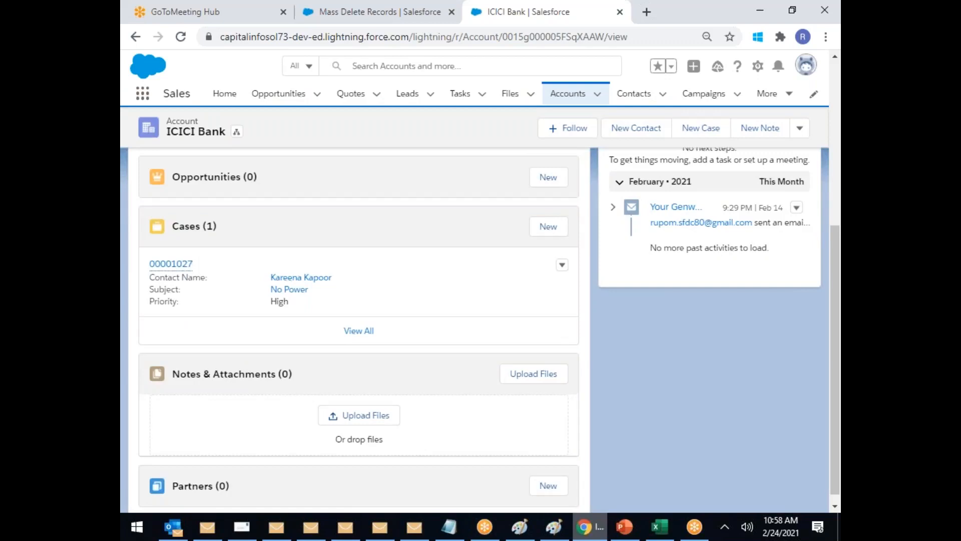
{"action": "scroll", "coordinate": [205, 391], "scroll_direction": "down", "scroll_amount": 1}
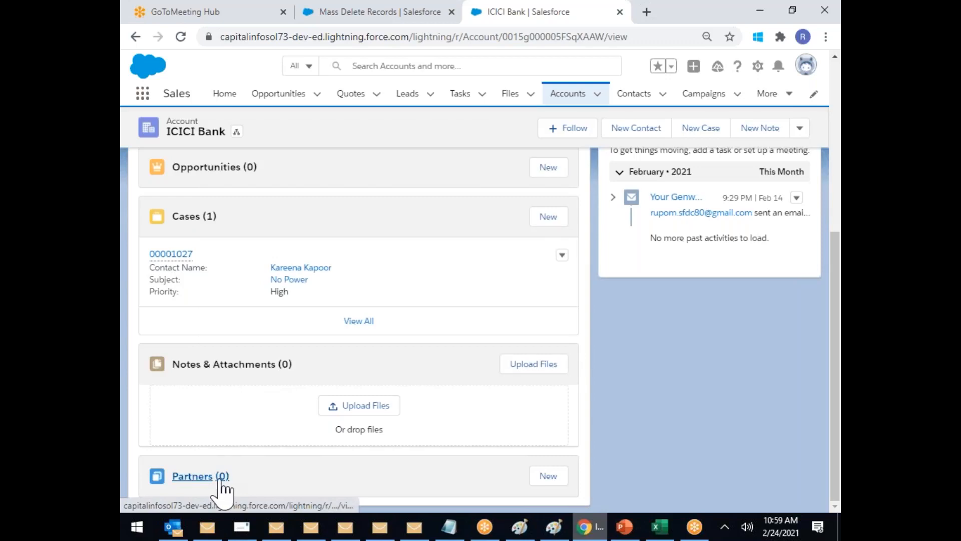
{"action": "scroll", "coordinate": [293, 441], "scroll_direction": "up", "scroll_amount": 1}
{"action": "scroll", "coordinate": [251, 425], "scroll_direction": "up", "scroll_amount": 3}
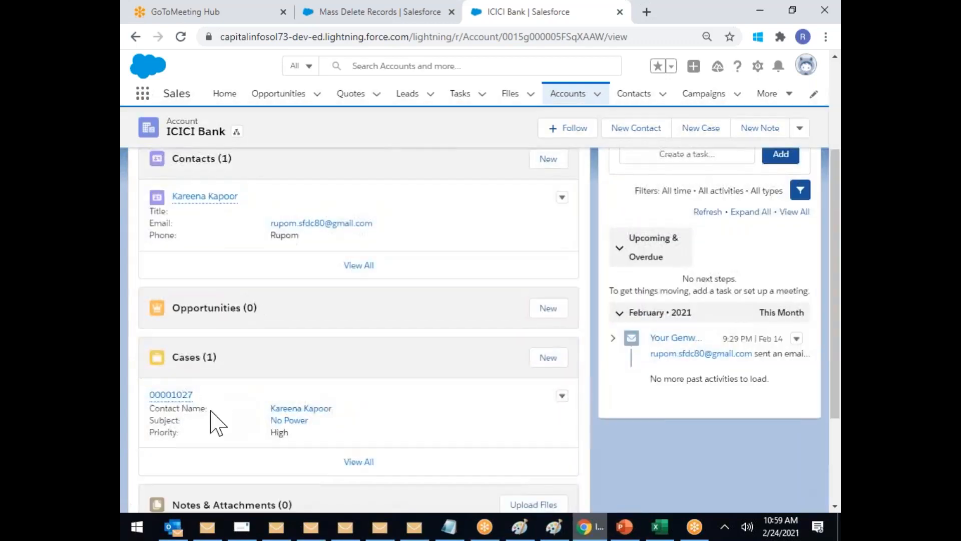
{"action": "scroll", "coordinate": [640, 423], "scroll_direction": "up", "scroll_amount": 3}
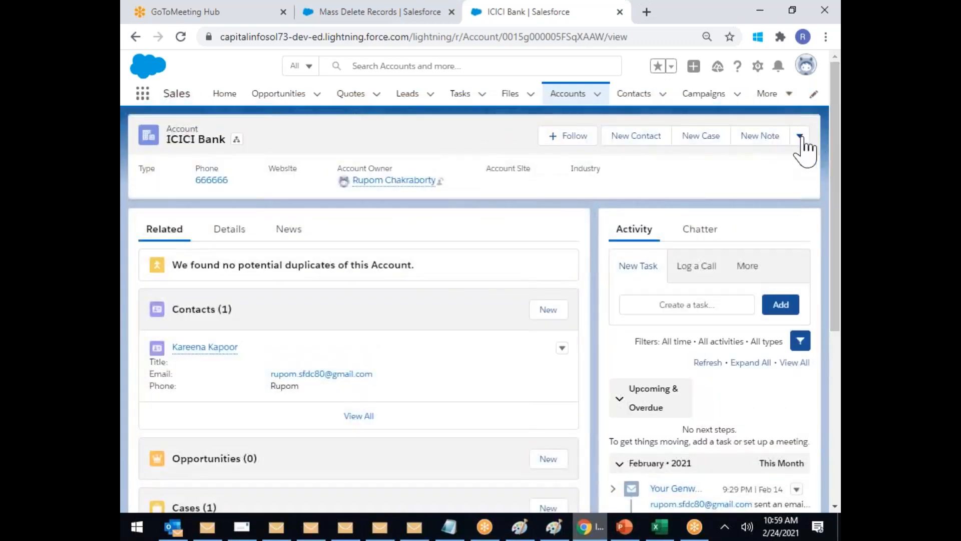
{"action": "left_click", "coordinate": [799, 136]}
Step: Try deleting ICICI Bank, note the blocking case, dismiss the error and return to Mass Delete Records
{"action": "left_click", "coordinate": [727, 268]}
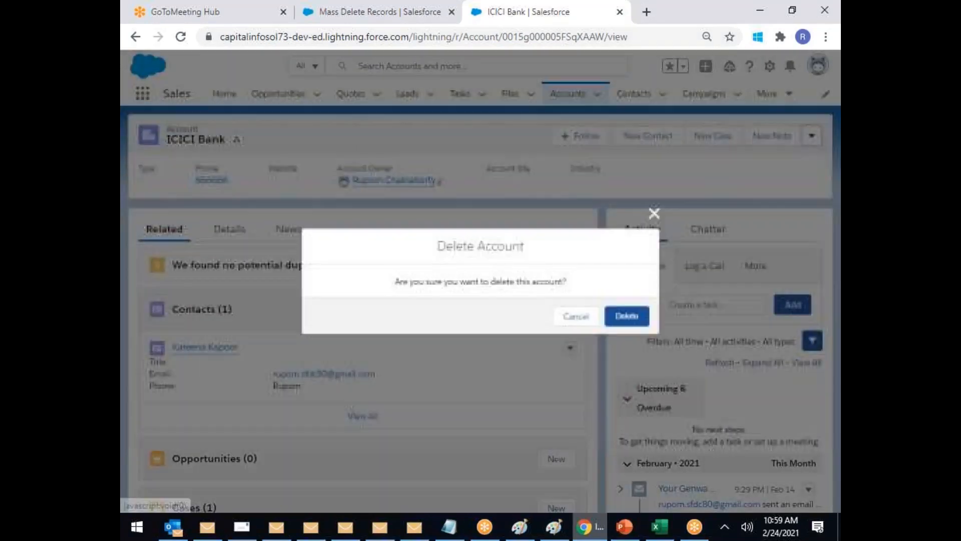
{"action": "left_click", "coordinate": [625, 318]}
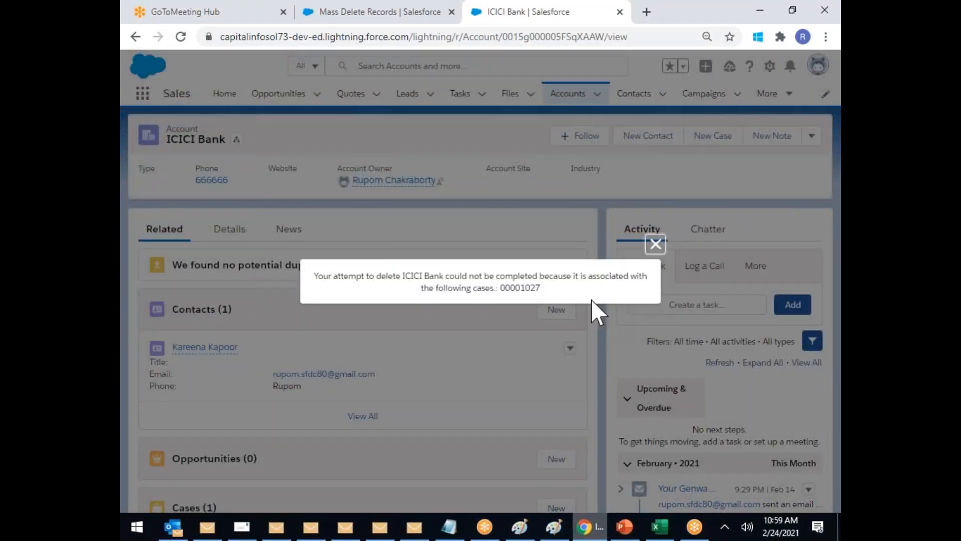
{"action": "left_click_drag", "start_coordinate": [587, 275], "coordinate": [501, 292]}
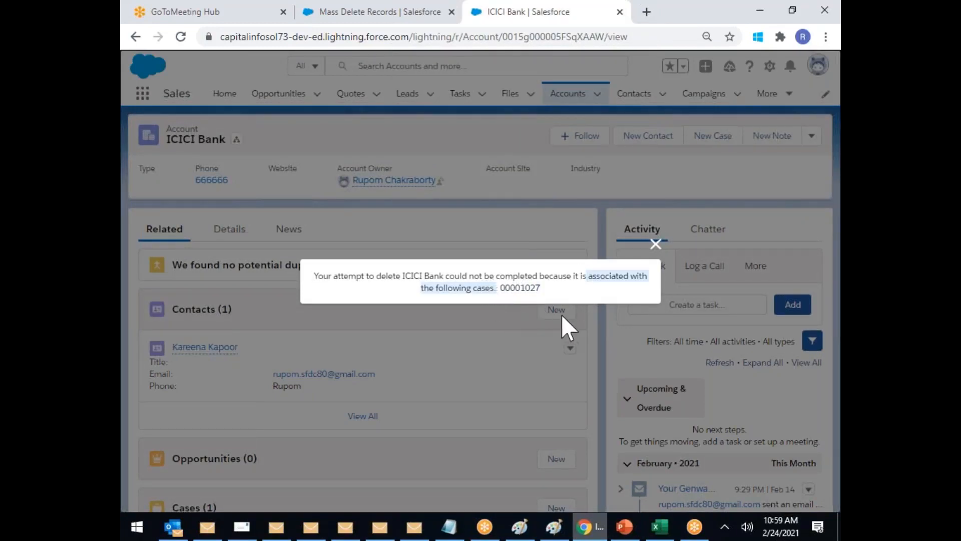
{"action": "left_click", "coordinate": [655, 244]}
{"action": "left_click", "coordinate": [349, 14]}
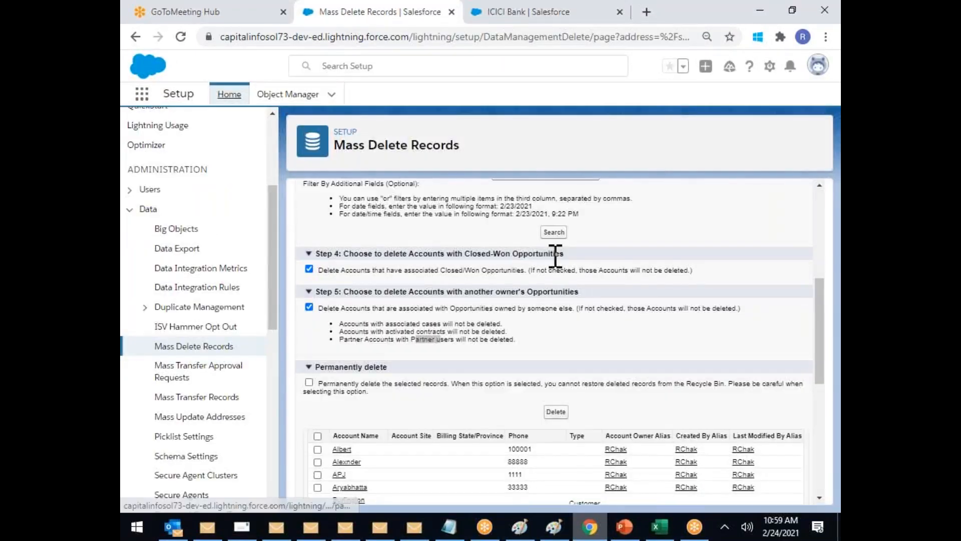
{"action": "scroll", "coordinate": [457, 321], "scroll_direction": "down", "scroll_amount": 3}
Step: Mass-delete ICICI Bank and the top four test accounts (Albert, Alexnder, APJ, Aryabhatta)
{"action": "scroll", "coordinate": [381, 408], "scroll_direction": "down", "scroll_amount": 1}
{"action": "scroll", "coordinate": [386, 408], "scroll_direction": "down", "scroll_amount": 3}
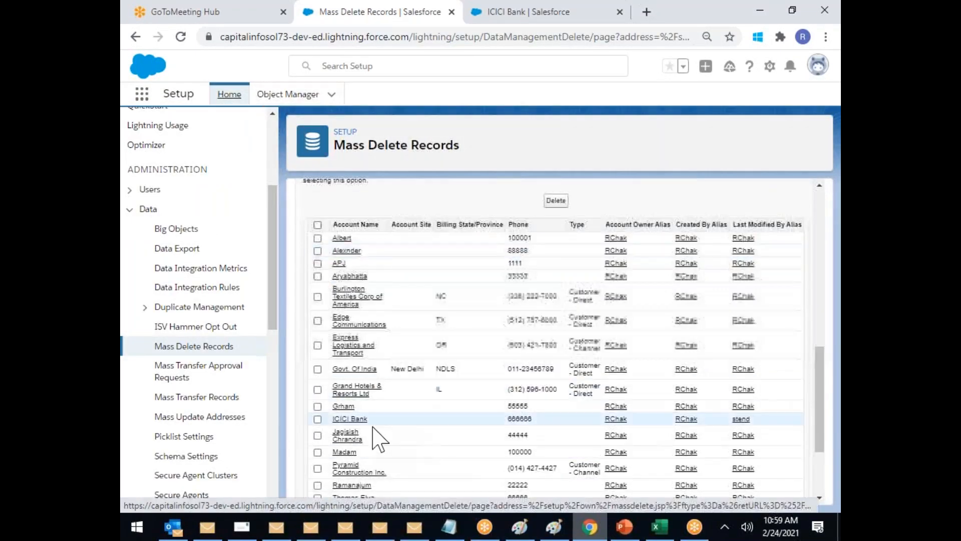
{"action": "left_click", "coordinate": [317, 418]}
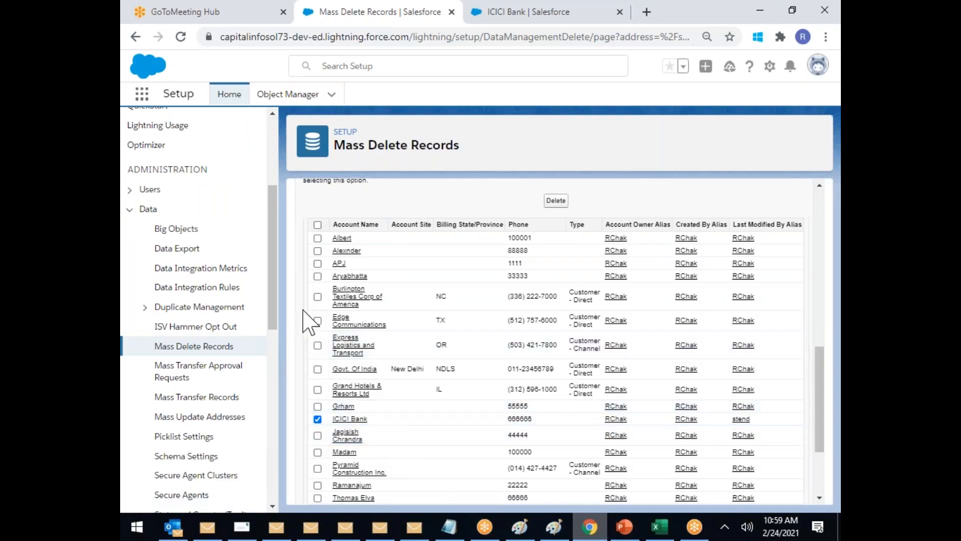
{"action": "left_click", "coordinate": [318, 238]}
{"action": "left_click", "coordinate": [317, 250]}
{"action": "left_click", "coordinate": [317, 263]}
{"action": "left_click", "coordinate": [318, 276]}
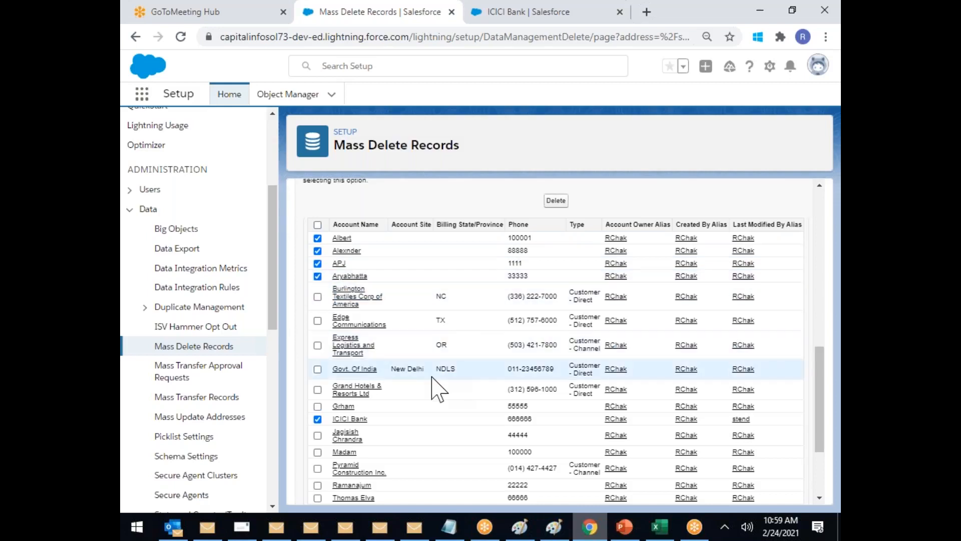
{"action": "left_click", "coordinate": [556, 201]}
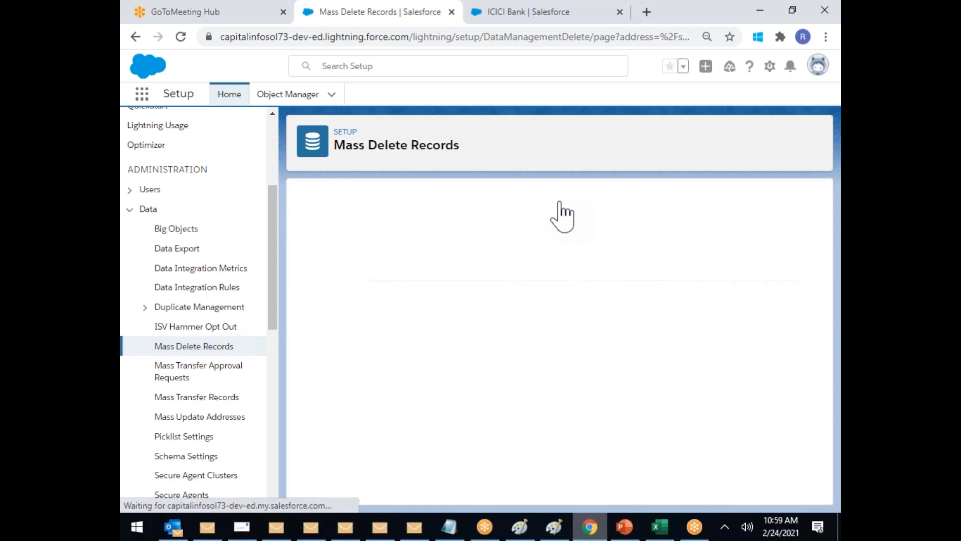
Step: Go back to the Mass Delete Records overview from the Setup sidebar
{"action": "scroll", "coordinate": [580, 295], "scroll_direction": "down", "scroll_amount": 6}
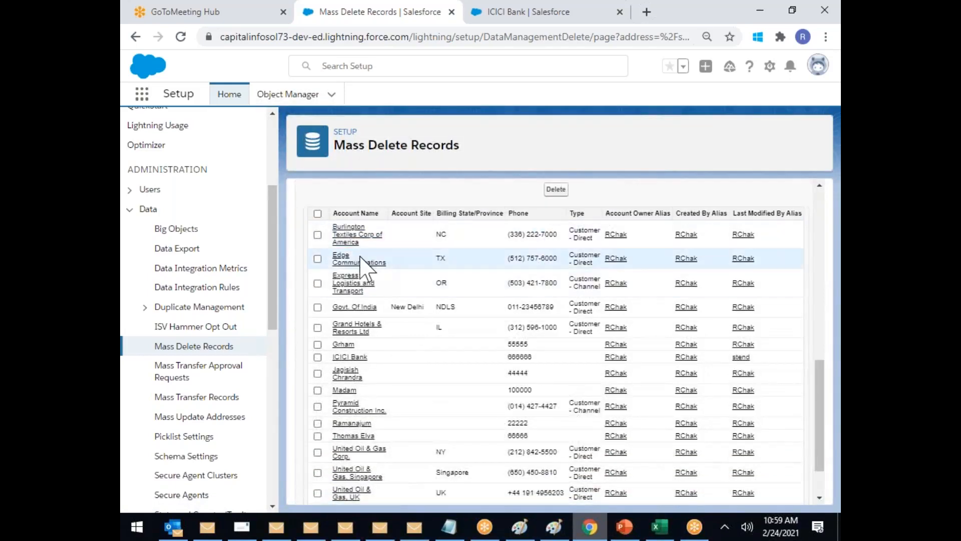
{"action": "scroll", "coordinate": [398, 325], "scroll_direction": "down", "scroll_amount": 2}
{"action": "scroll", "coordinate": [401, 326], "scroll_direction": "up", "scroll_amount": 2}
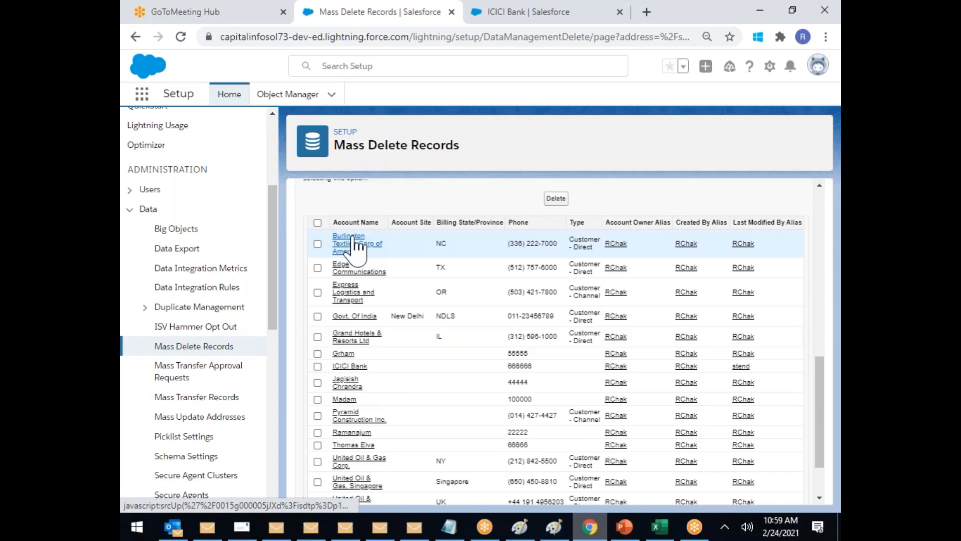
{"action": "scroll", "coordinate": [356, 247], "scroll_direction": "up", "scroll_amount": 3}
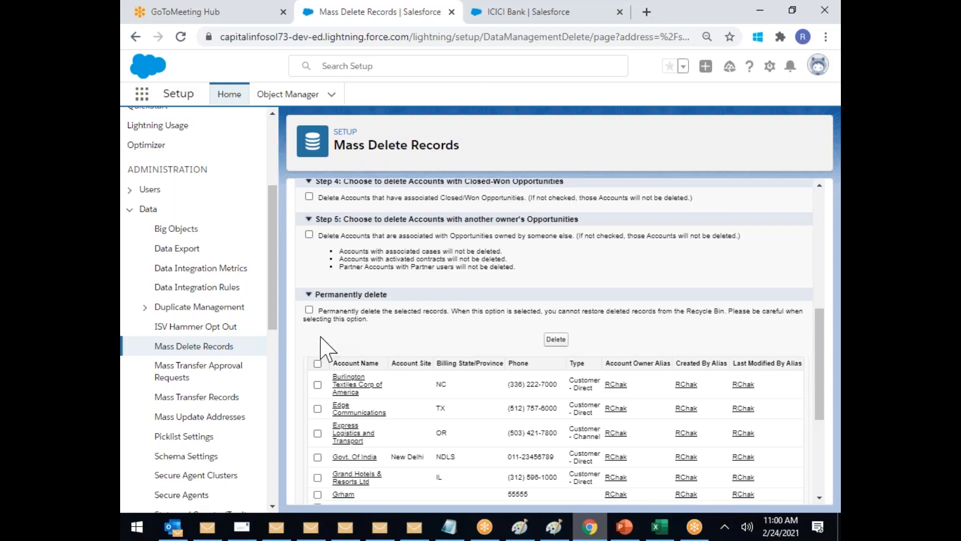
{"action": "scroll", "coordinate": [323, 345], "scroll_direction": "up", "scroll_amount": 3}
{"action": "left_click", "coordinate": [217, 348]}
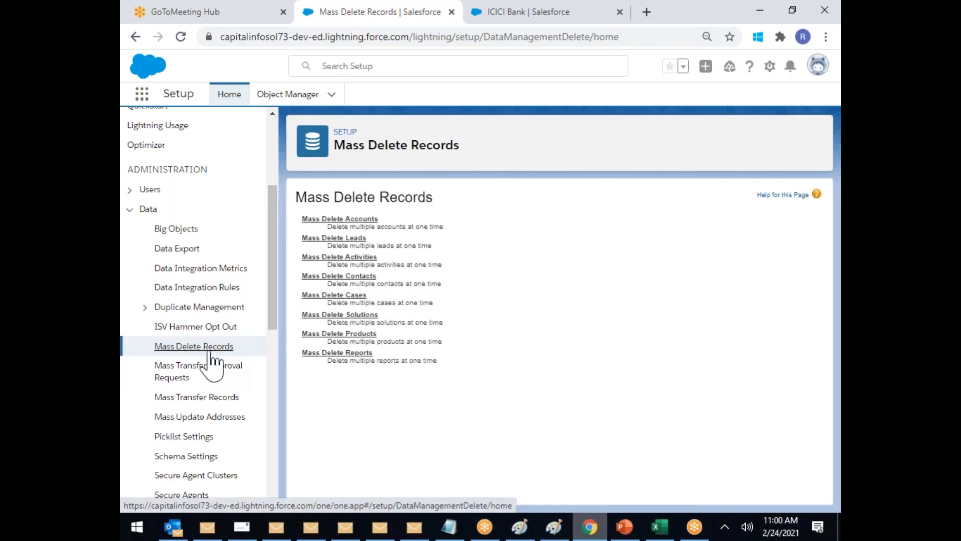
Step: Go to Mass Transfer Records and choose Transfer Accounts
{"action": "left_click", "coordinate": [198, 398]}
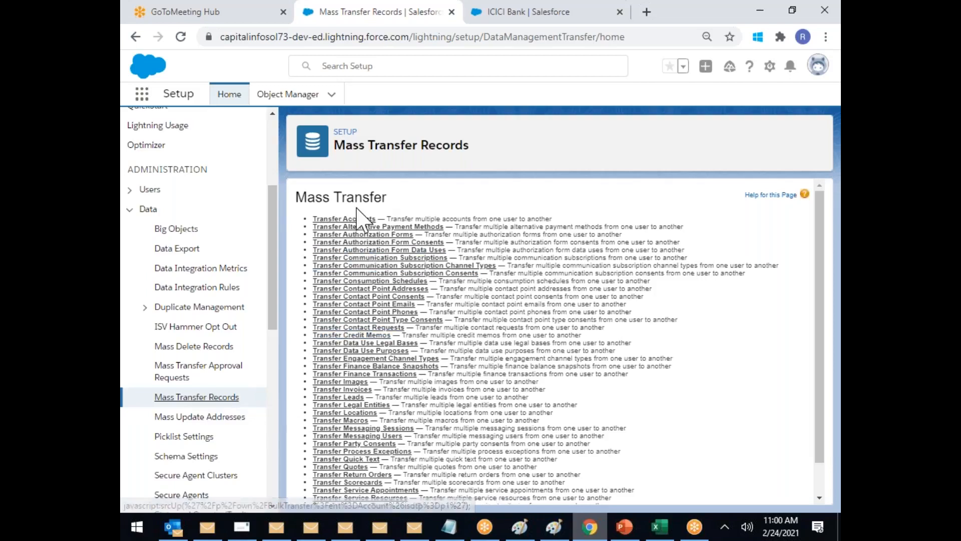
{"action": "scroll", "coordinate": [358, 215], "scroll_direction": "down", "scroll_amount": 2}
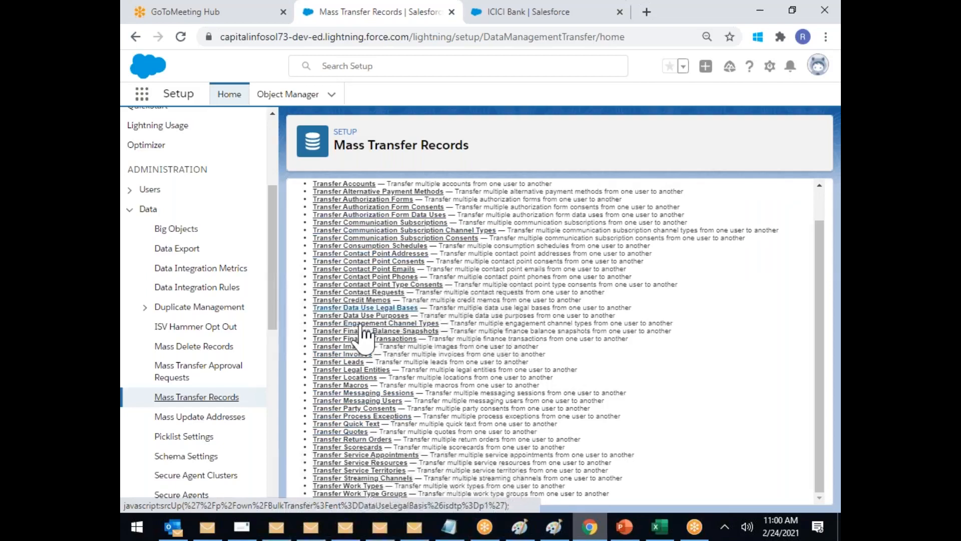
{"action": "scroll", "coordinate": [395, 280], "scroll_direction": "up", "scroll_amount": 2}
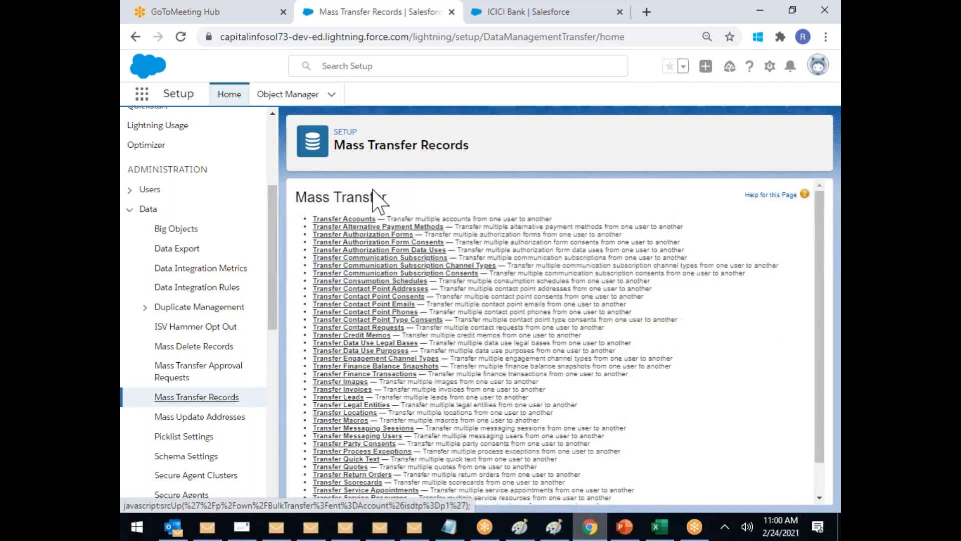
{"action": "scroll", "coordinate": [403, 321], "scroll_direction": "down", "scroll_amount": 2}
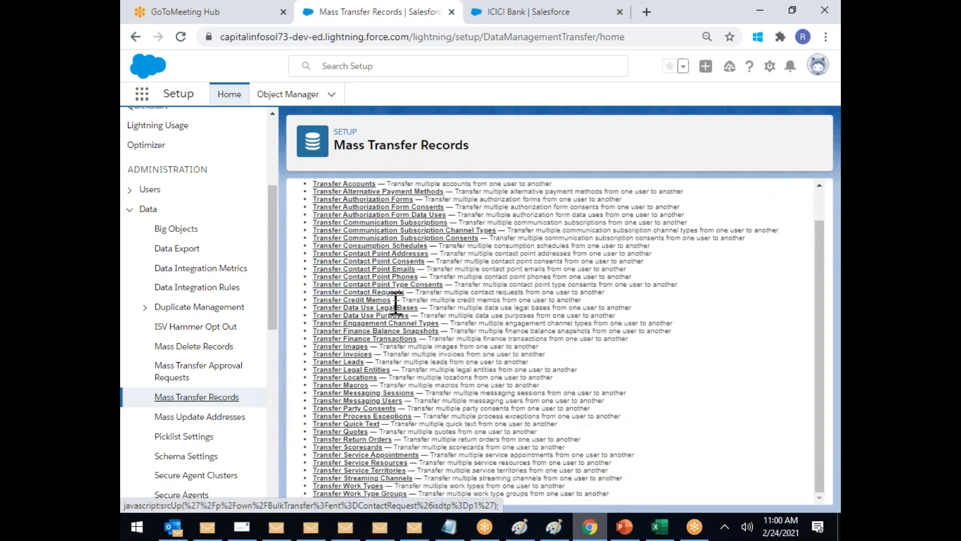
{"action": "left_click", "coordinate": [407, 332]}
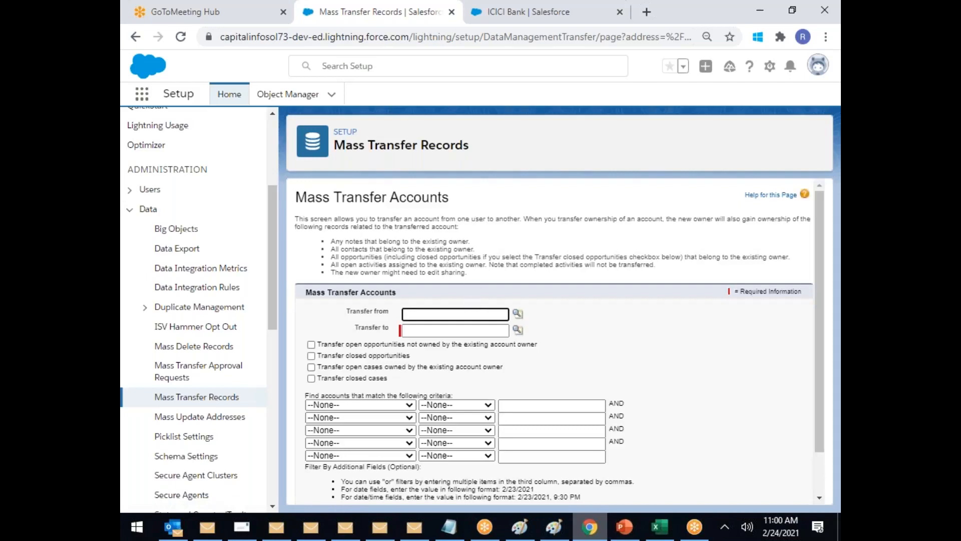
Step: Set the current owner as Transfer from and the new owner as Transfer to
{"action": "left_click", "coordinate": [518, 314]}
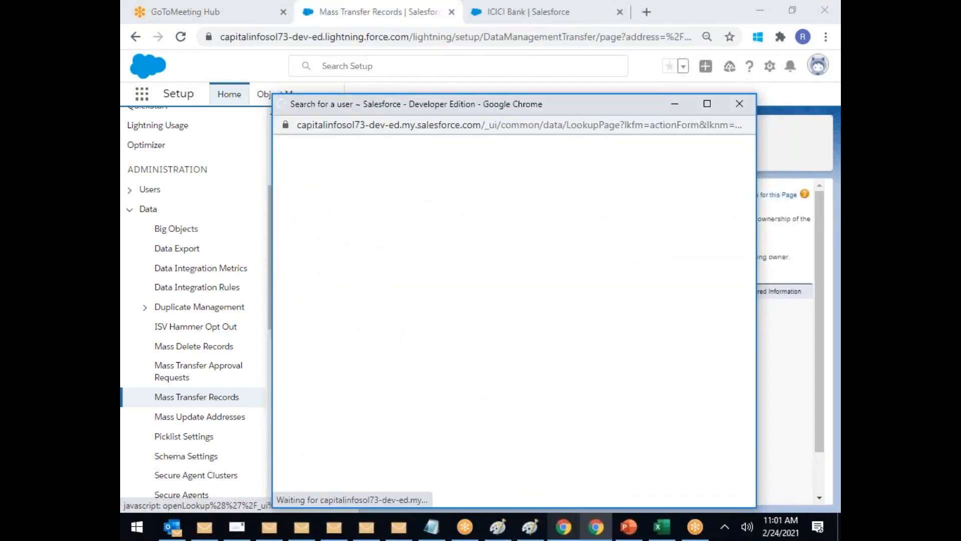
{"action": "left_click", "coordinate": [315, 290]}
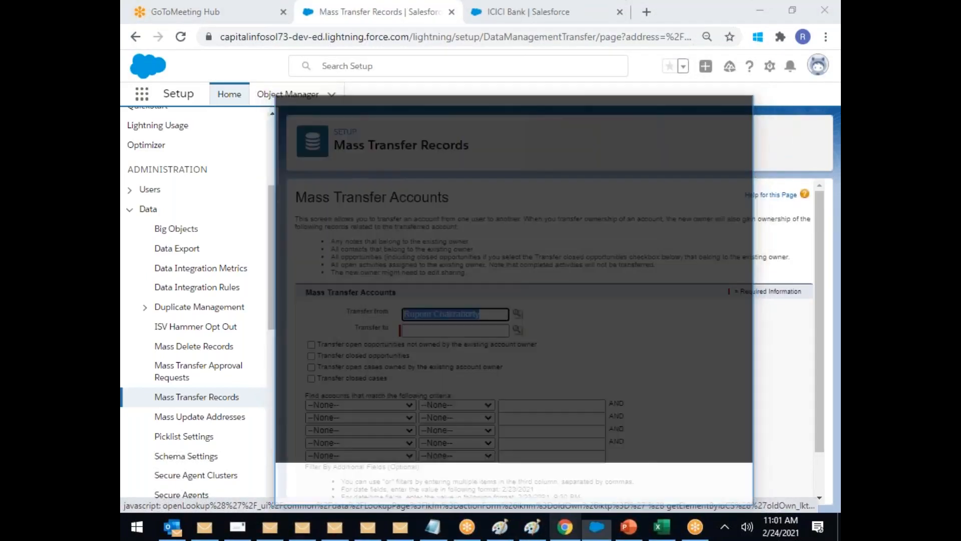
{"action": "left_click", "coordinate": [517, 330]}
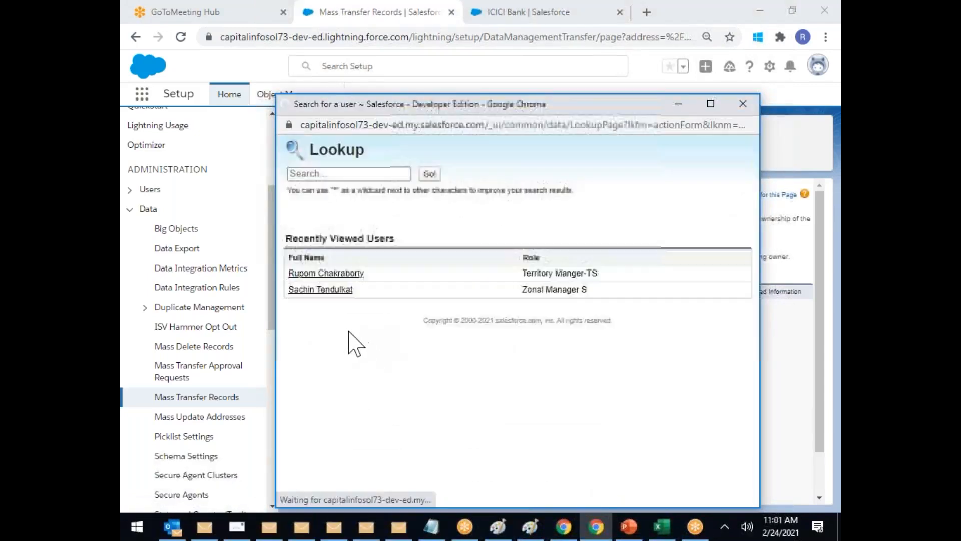
{"action": "left_click", "coordinate": [328, 290]}
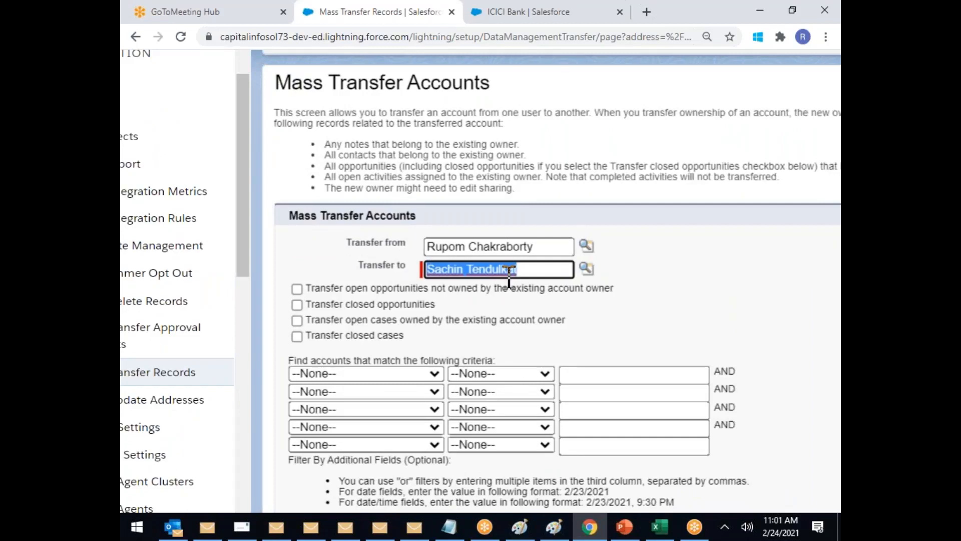
{"action": "left_click", "coordinate": [498, 314]}
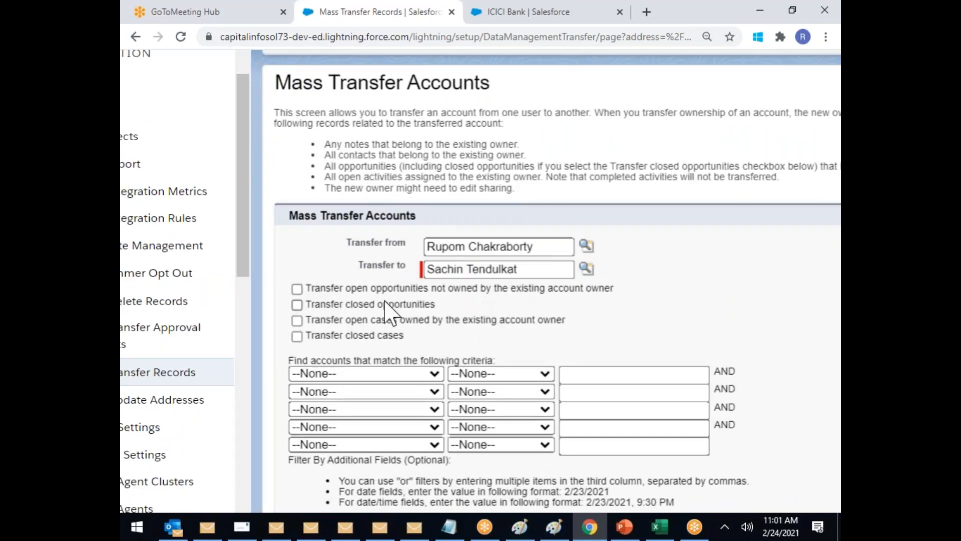
Step: Include open opportunities, closed opportunities and the owner's open cases in the transfer
{"action": "left_click", "coordinate": [297, 289]}
{"action": "left_click_drag", "start_coordinate": [351, 289], "coordinate": [424, 290]}
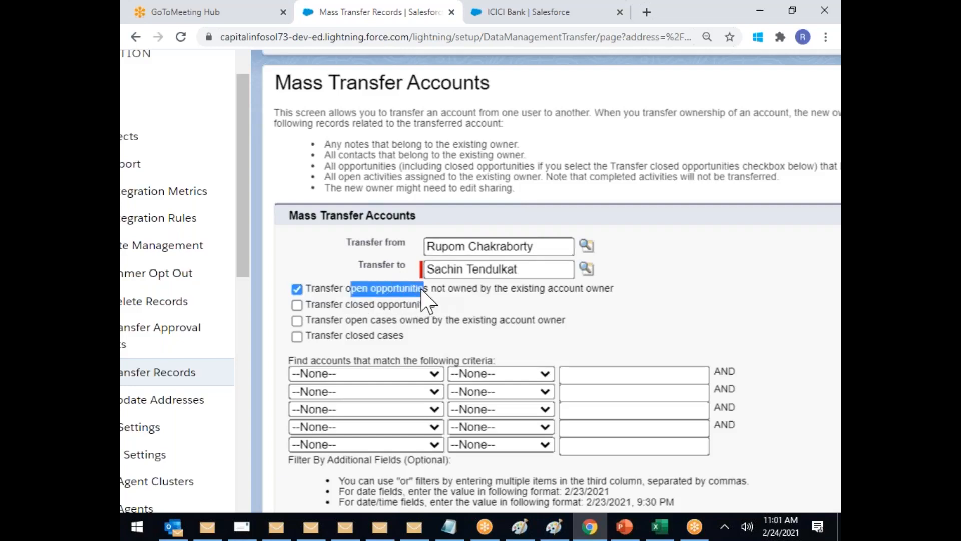
{"action": "left_click_drag", "start_coordinate": [357, 291], "coordinate": [614, 291]}
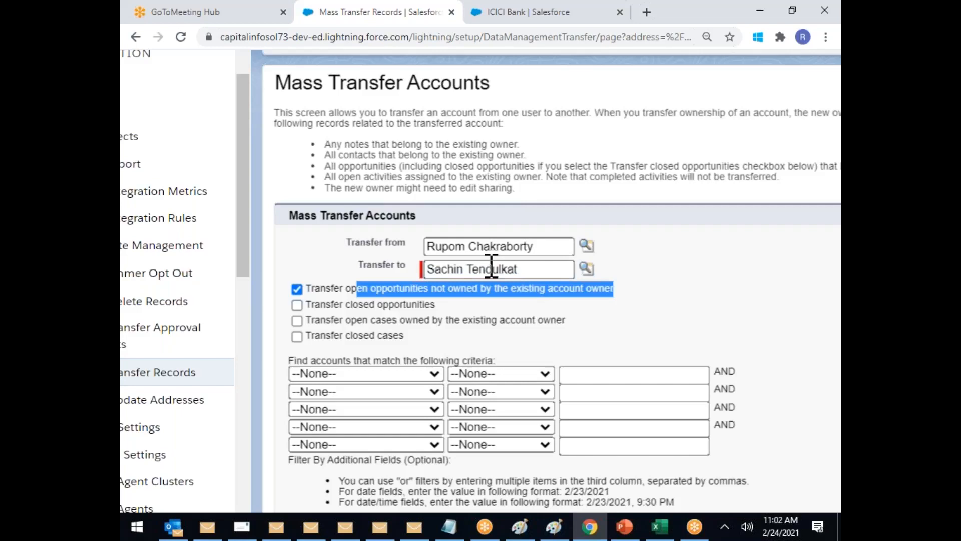
{"action": "left_click", "coordinate": [297, 305]}
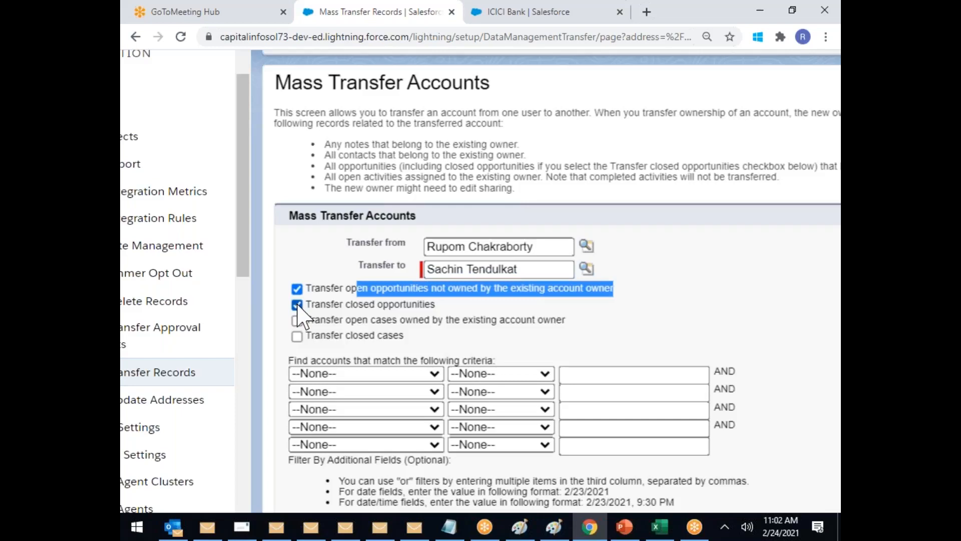
{"action": "left_click", "coordinate": [296, 322]}
Step: Include closed cases and set the filter criterion Account Name contains 'A'
{"action": "left_click", "coordinate": [297, 336]}
{"action": "left_click", "coordinate": [345, 376]}
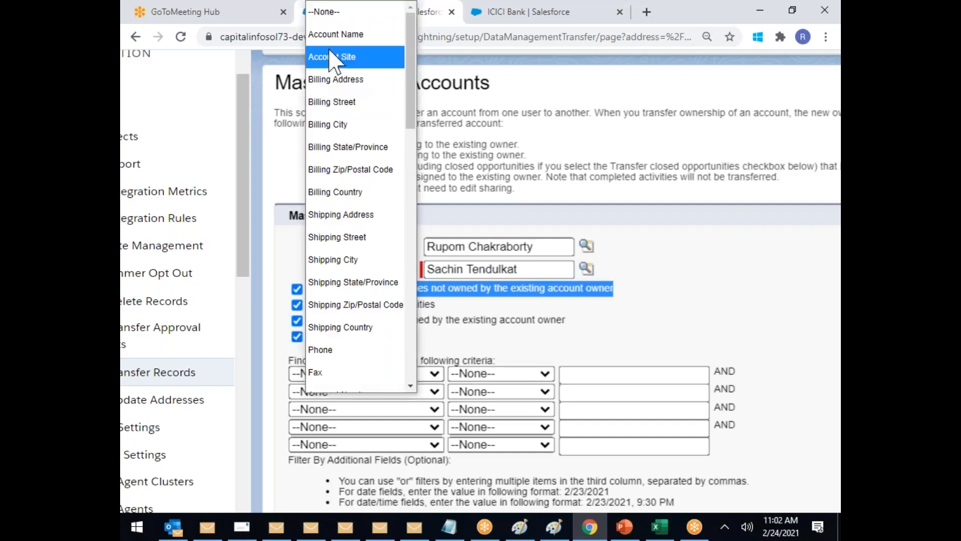
{"action": "left_click", "coordinate": [335, 34]}
{"action": "left_click", "coordinate": [526, 374]}
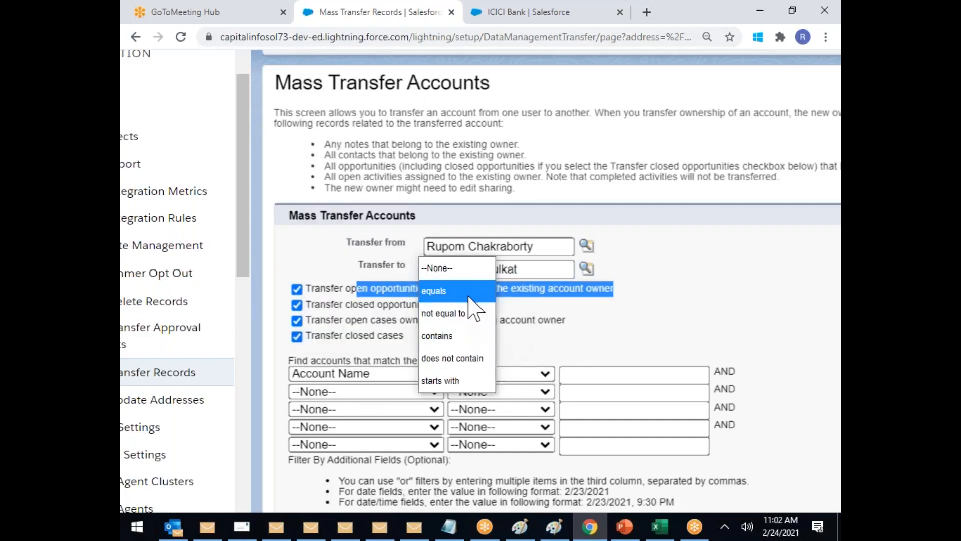
{"action": "left_click", "coordinate": [469, 336]}
{"action": "left_click", "coordinate": [581, 374]}
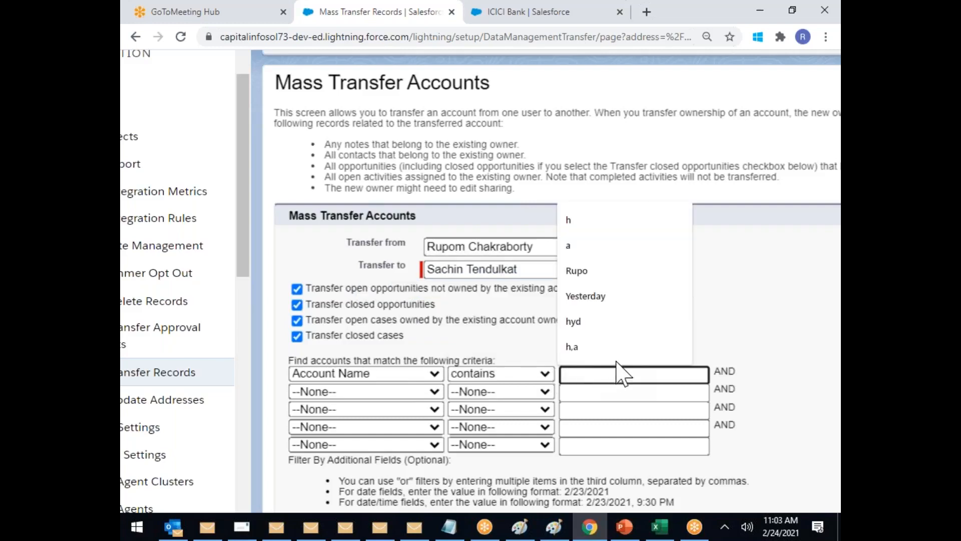
{"action": "type", "text": "A"}
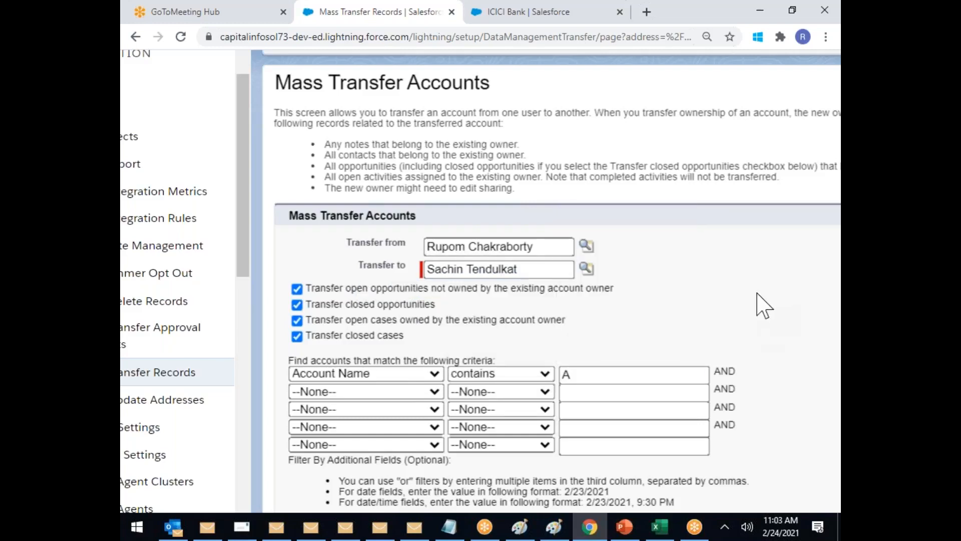
Step: Run Find to list the accounts matching the criterion
{"action": "scroll", "coordinate": [651, 325], "scroll_direction": "down", "scroll_amount": 1}
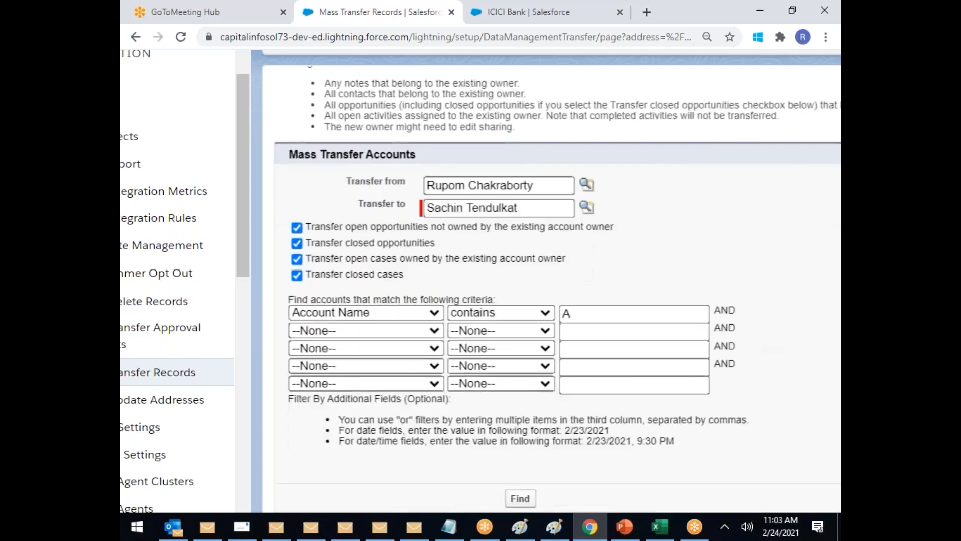
{"action": "left_click", "coordinate": [420, 332]}
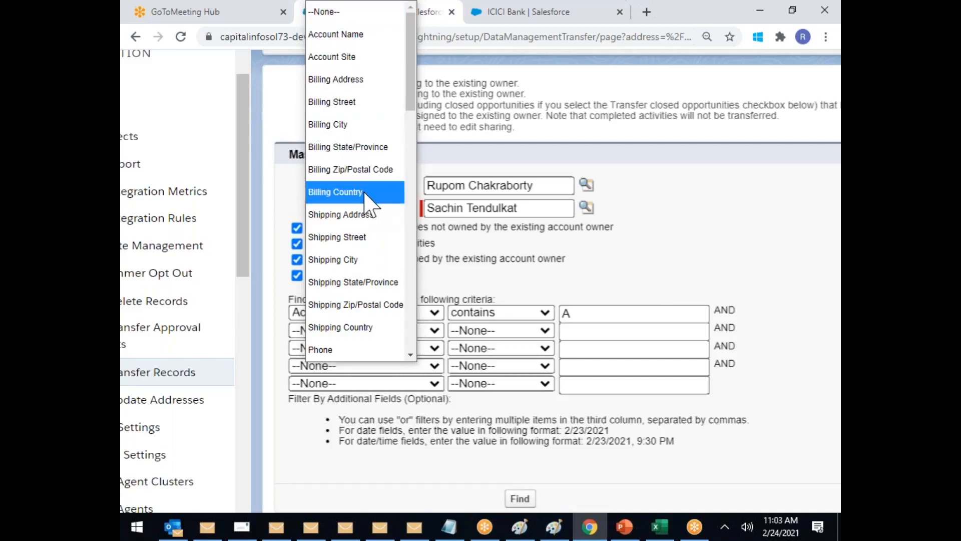
{"action": "left_click", "coordinate": [751, 264]}
{"action": "scroll", "coordinate": [751, 271], "scroll_direction": "down", "scroll_amount": 1}
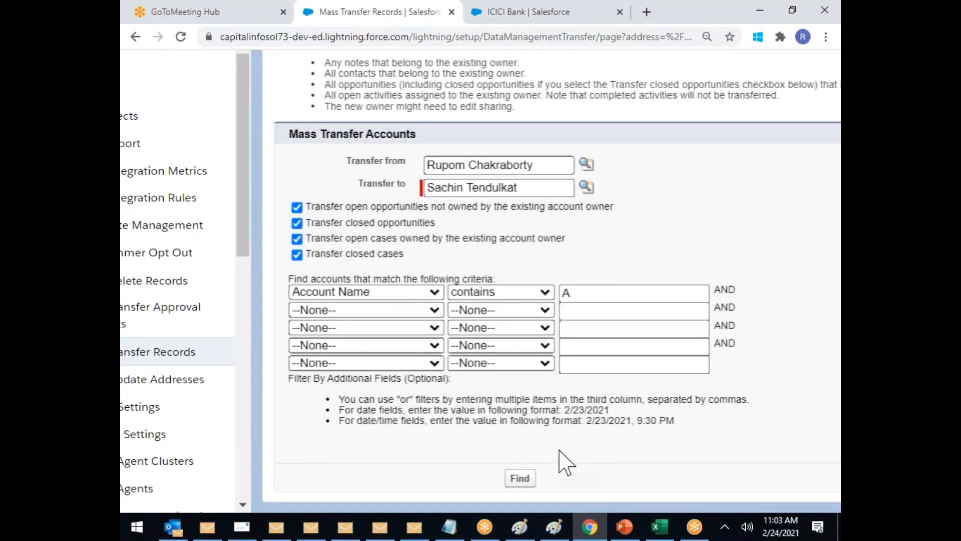
{"action": "left_click", "coordinate": [520, 479]}
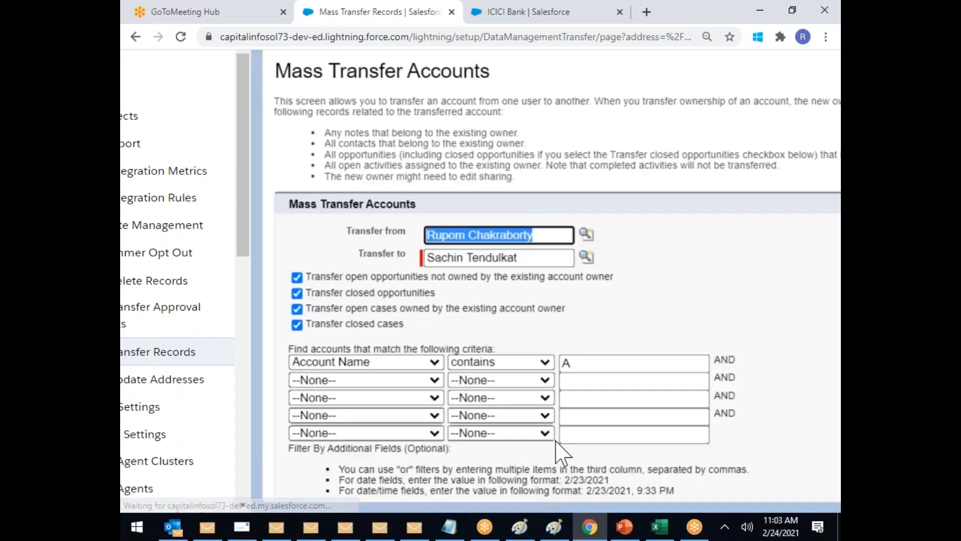
{"action": "scroll", "coordinate": [660, 313], "scroll_direction": "down", "scroll_amount": 5}
Step: Transfer Govt. Of India, ICICI Bank, Grham, Burlington Textiles and Edge Communications, then show the ICICI Bank tab
{"action": "scroll", "coordinate": [651, 310], "scroll_direction": "down", "scroll_amount": 3}
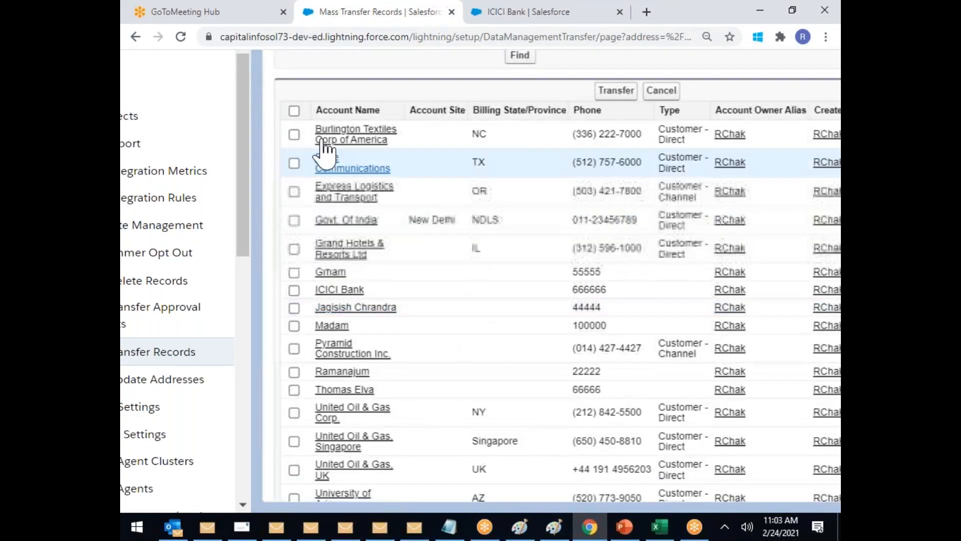
{"action": "left_click", "coordinate": [294, 221]}
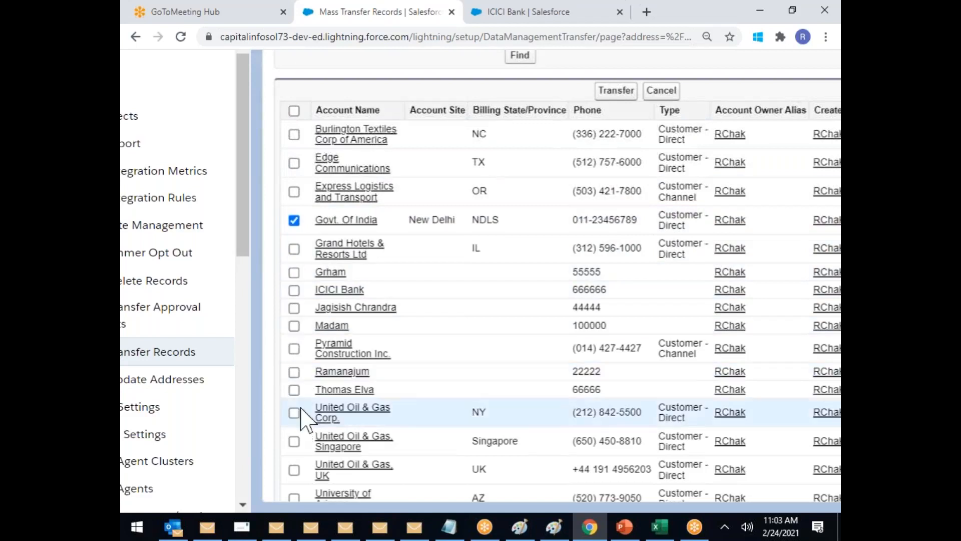
{"action": "left_click", "coordinate": [294, 290]}
{"action": "left_click", "coordinate": [294, 272]}
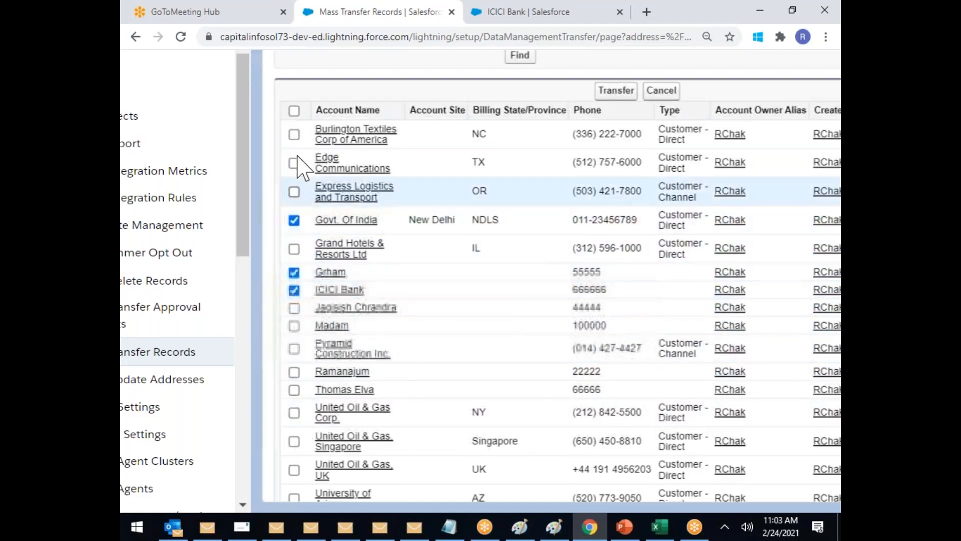
{"action": "left_click", "coordinate": [294, 134]}
{"action": "left_click", "coordinate": [294, 162]}
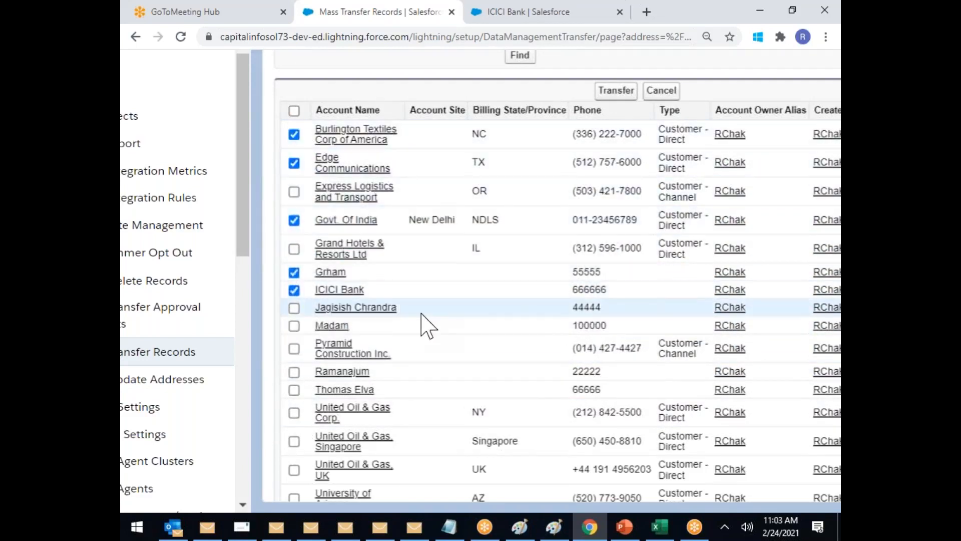
{"action": "scroll", "coordinate": [425, 322], "scroll_direction": "up", "scroll_amount": 3}
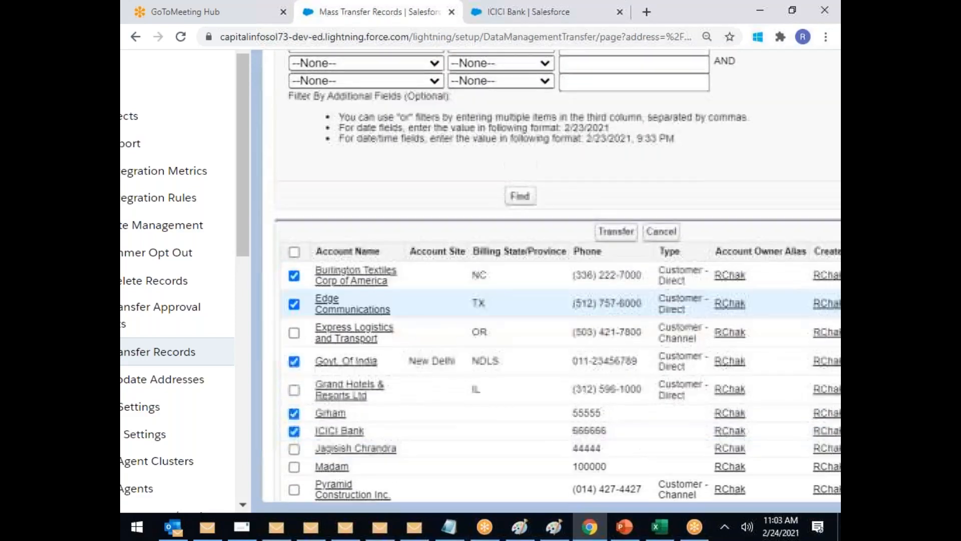
{"action": "left_click", "coordinate": [618, 233]}
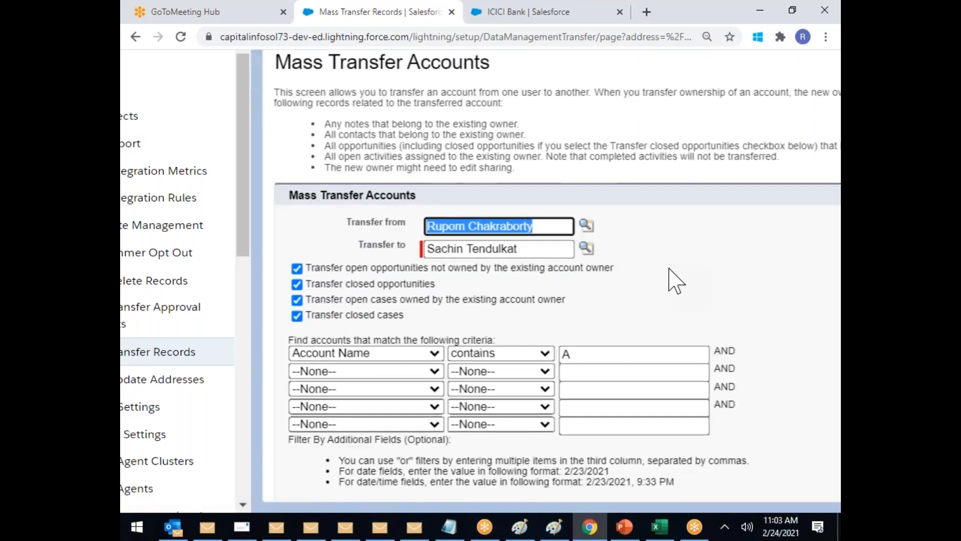
{"action": "scroll", "coordinate": [457, 134], "scroll_direction": "down", "scroll_amount": 1}
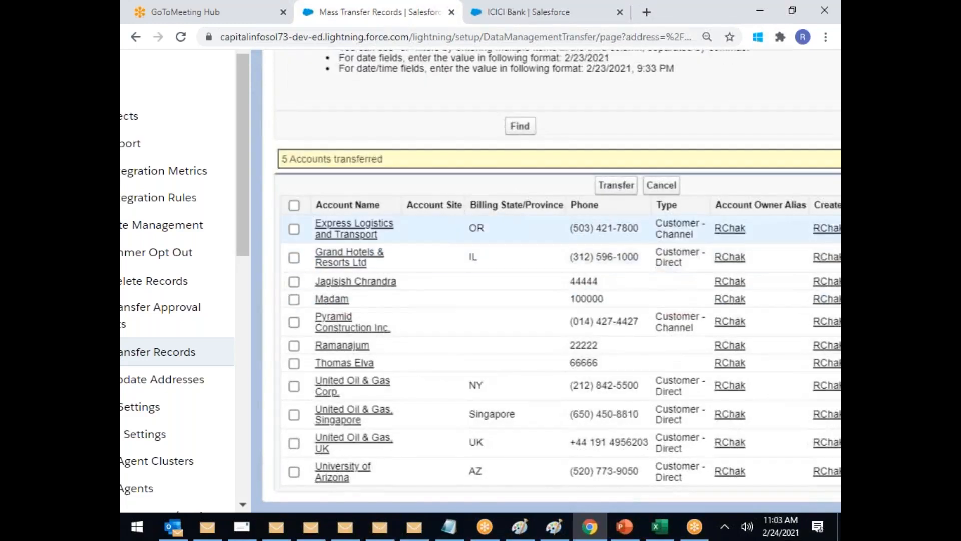
{"action": "left_click", "coordinate": [501, 14]}
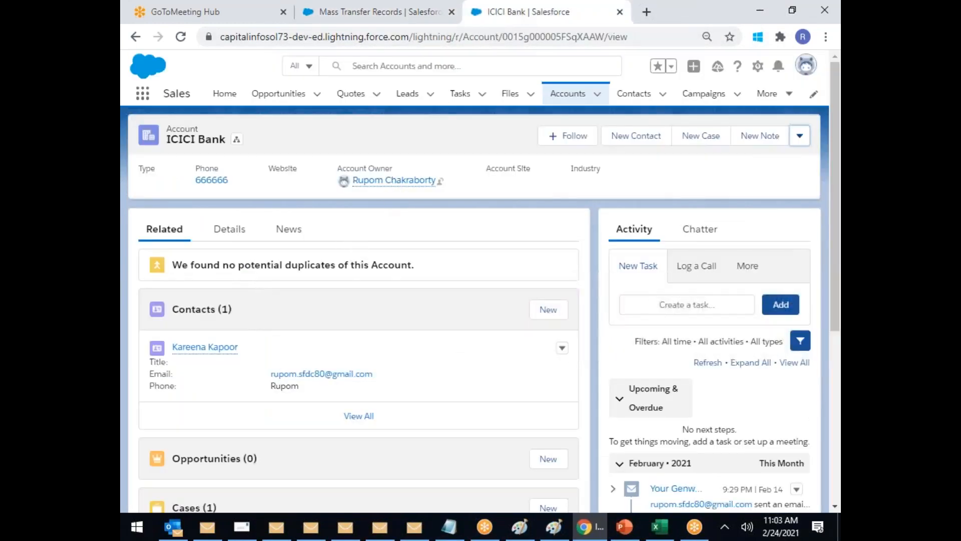
Step: Reload the ICICI Bank account to confirm its new owner
{"action": "left_click_drag", "start_coordinate": [444, 183], "coordinate": [343, 181]}
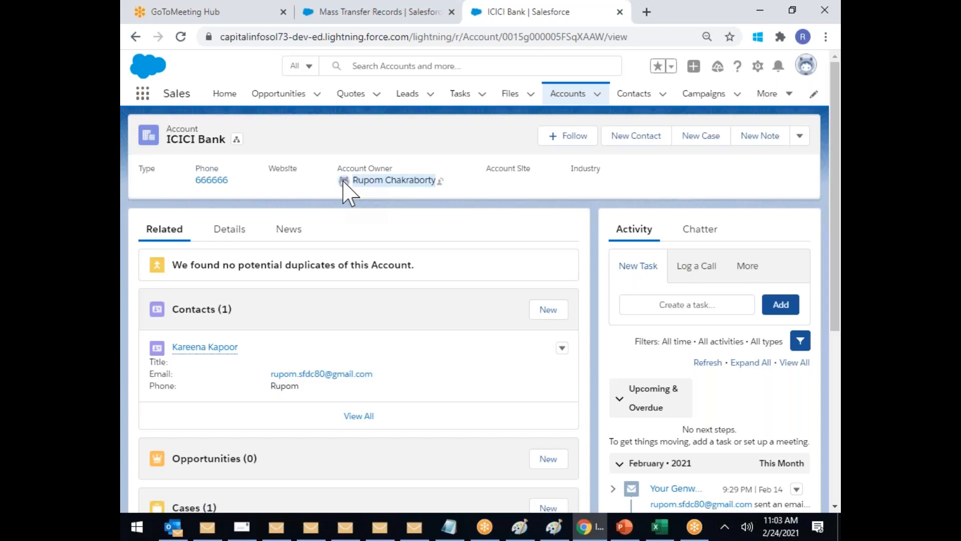
{"action": "left_click", "coordinate": [364, 39]}
{"action": "key", "text": "Return"}
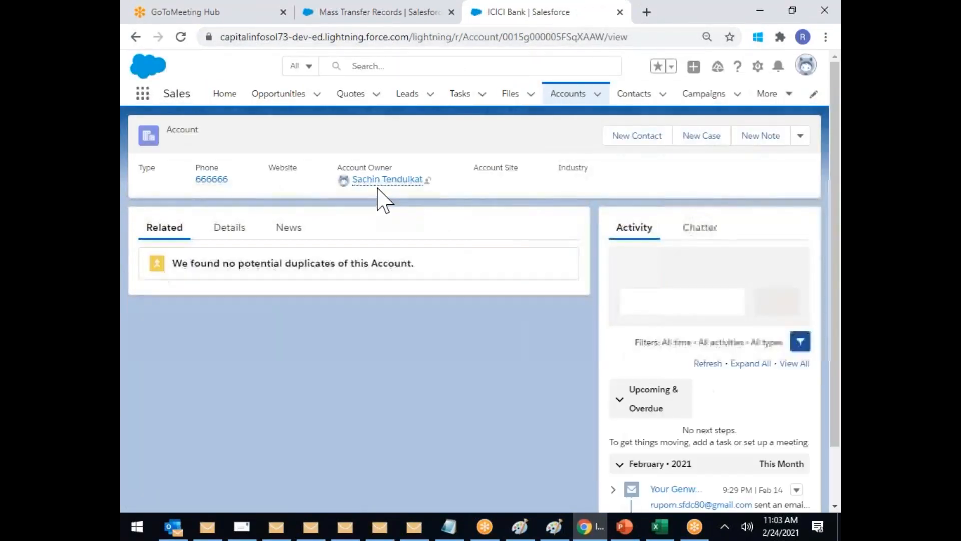
{"action": "mouse_move", "coordinate": [385, 186]}
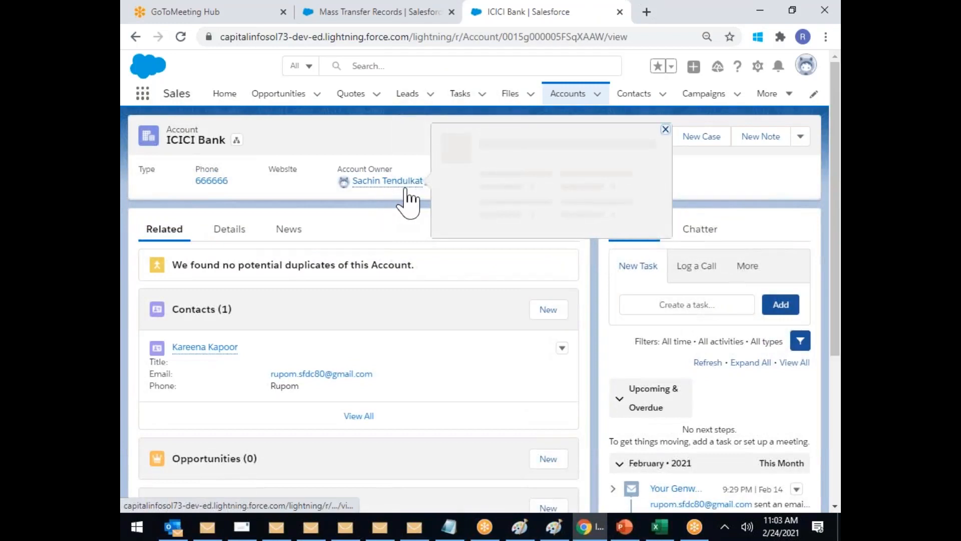
Step: Review No Power case 00001027 twice, then return to the mass transfer results
{"action": "scroll", "coordinate": [378, 247], "scroll_direction": "down", "scroll_amount": 4}
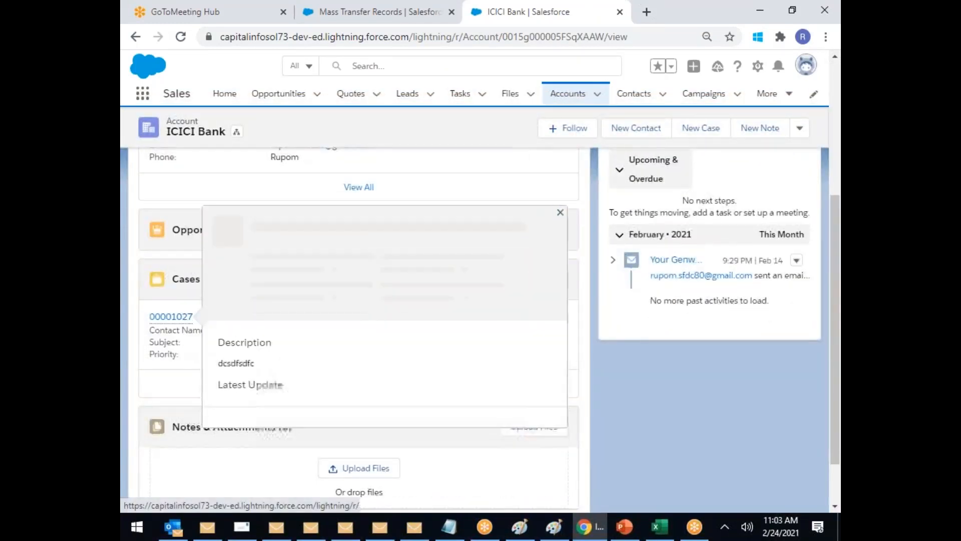
{"action": "left_click", "coordinate": [185, 317]}
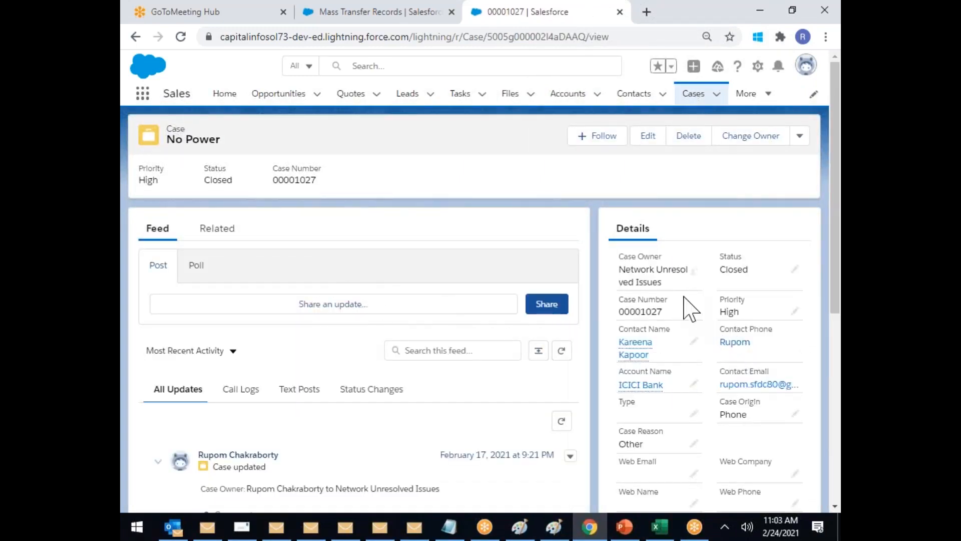
{"action": "scroll", "coordinate": [669, 333], "scroll_direction": "down", "scroll_amount": 2}
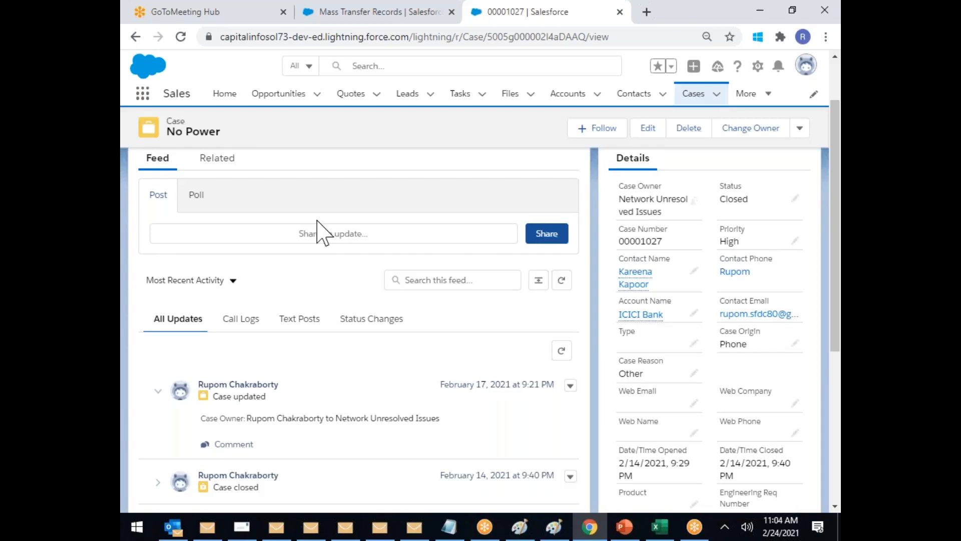
{"action": "scroll", "coordinate": [640, 202], "scroll_direction": "up", "scroll_amount": 2}
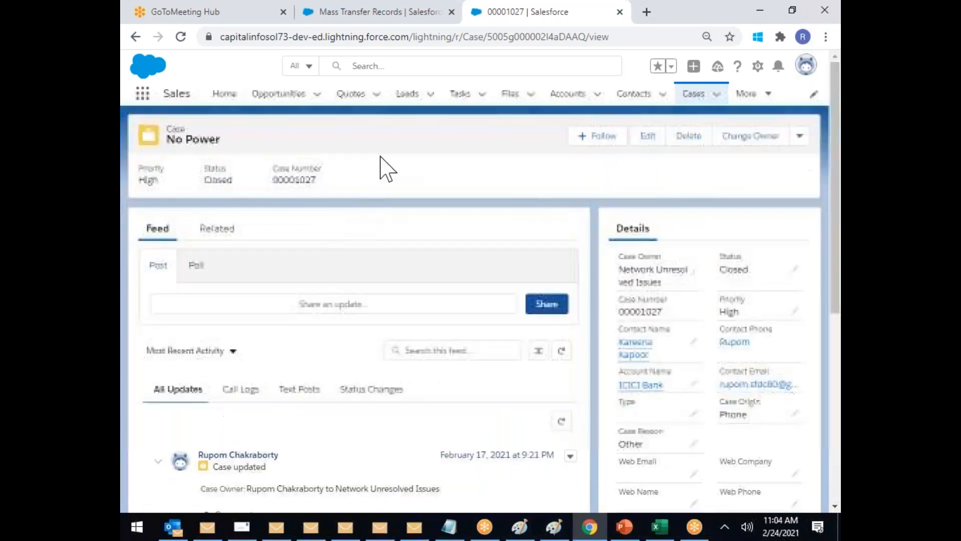
{"action": "left_click", "coordinate": [136, 36]}
{"action": "scroll", "coordinate": [322, 343], "scroll_direction": "down", "scroll_amount": 1}
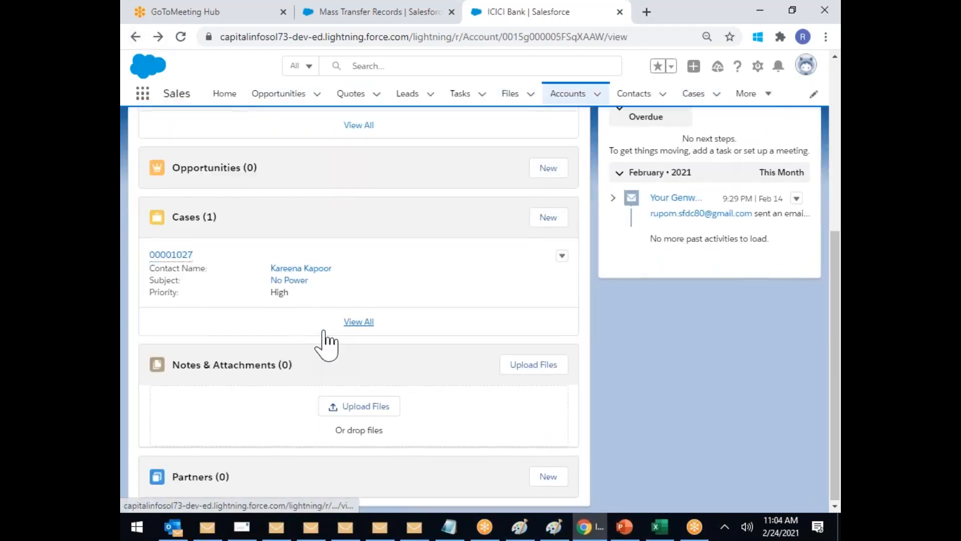
{"action": "scroll", "coordinate": [325, 341], "scroll_direction": "up", "scroll_amount": 4}
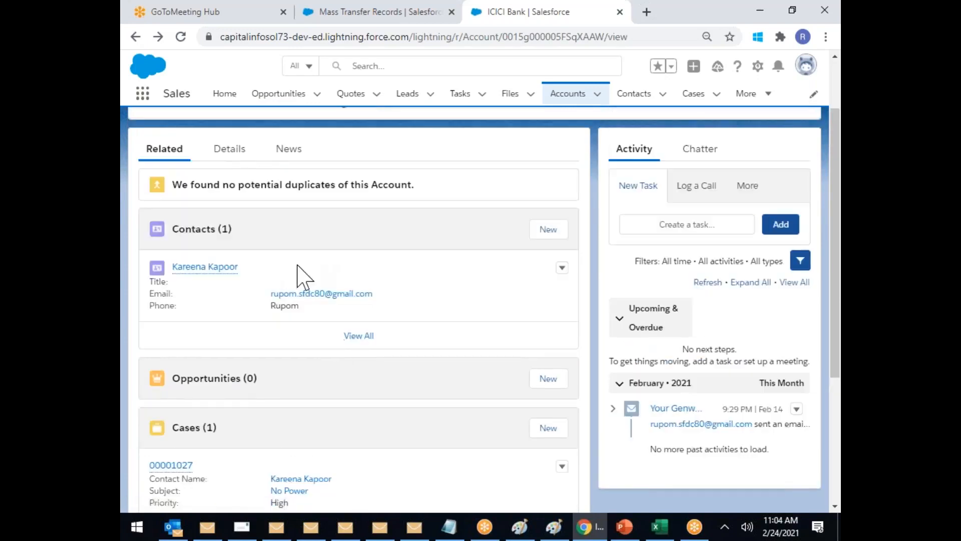
{"action": "scroll", "coordinate": [369, 315], "scroll_direction": "up", "scroll_amount": 2}
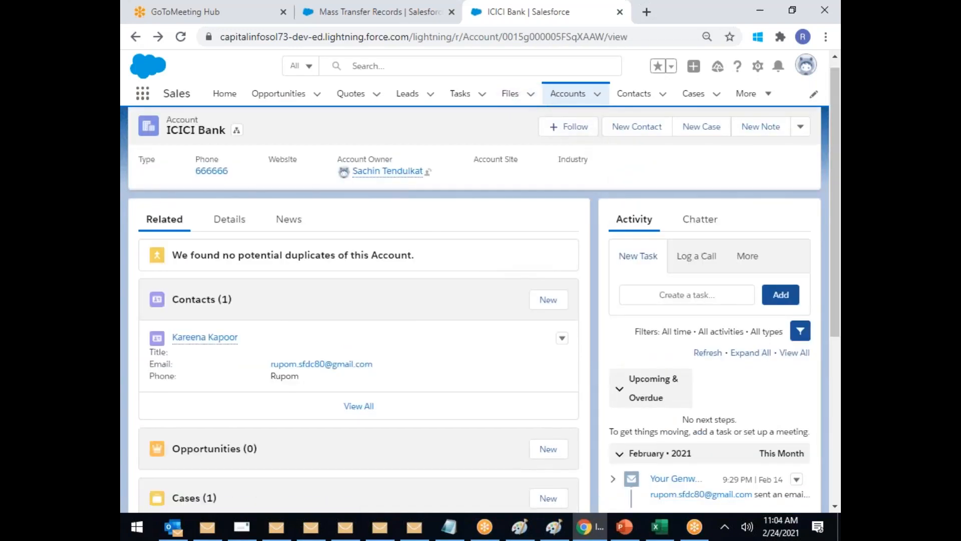
{"action": "scroll", "coordinate": [440, 242], "scroll_direction": "down", "scroll_amount": 4}
{"action": "mouse_move", "coordinate": [181, 325]}
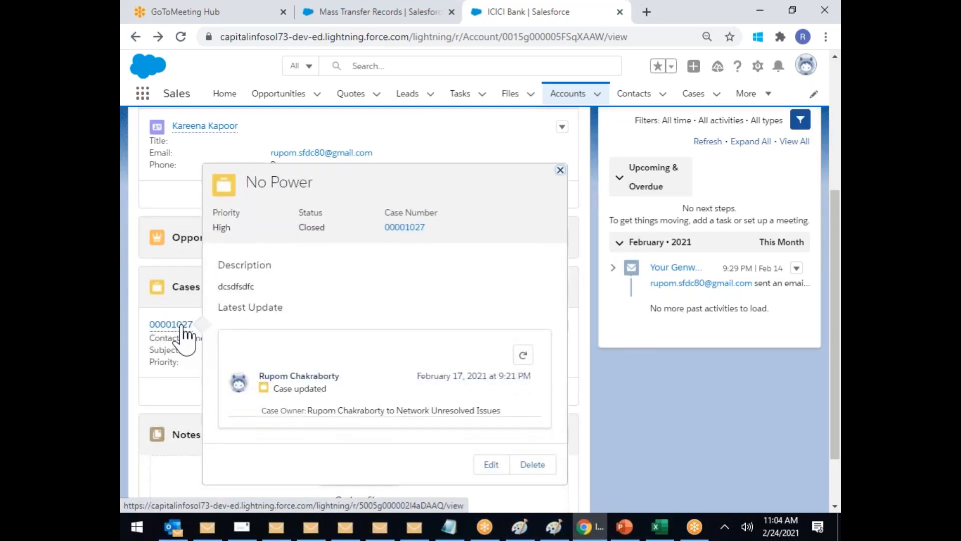
{"action": "left_click", "coordinate": [182, 324]}
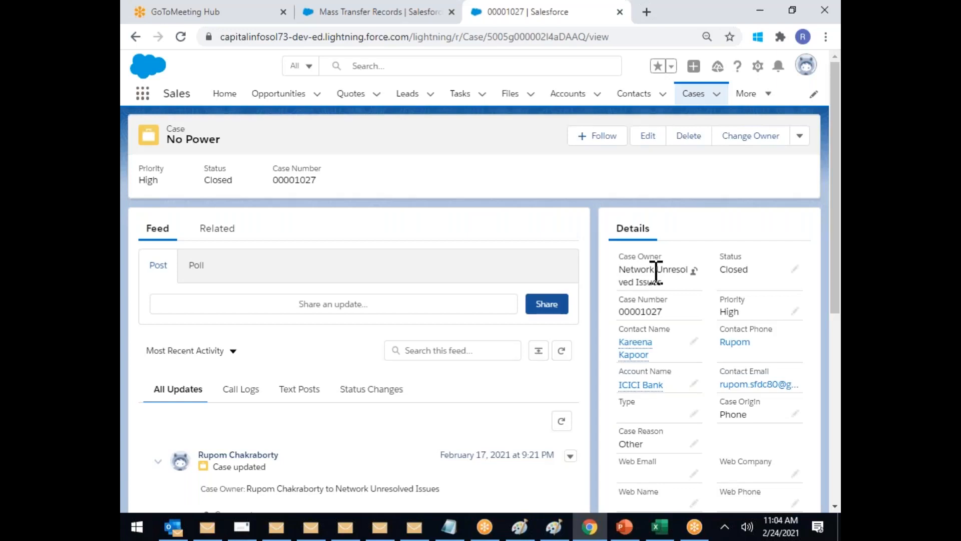
{"action": "left_click", "coordinate": [388, 13]}
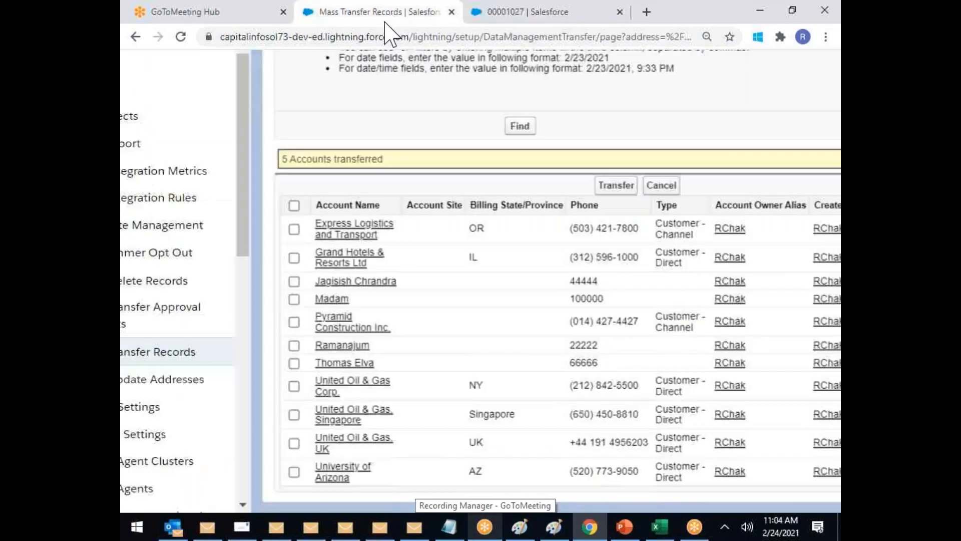
{"action": "scroll", "coordinate": [340, 311], "scroll_direction": "up", "scroll_amount": 8}
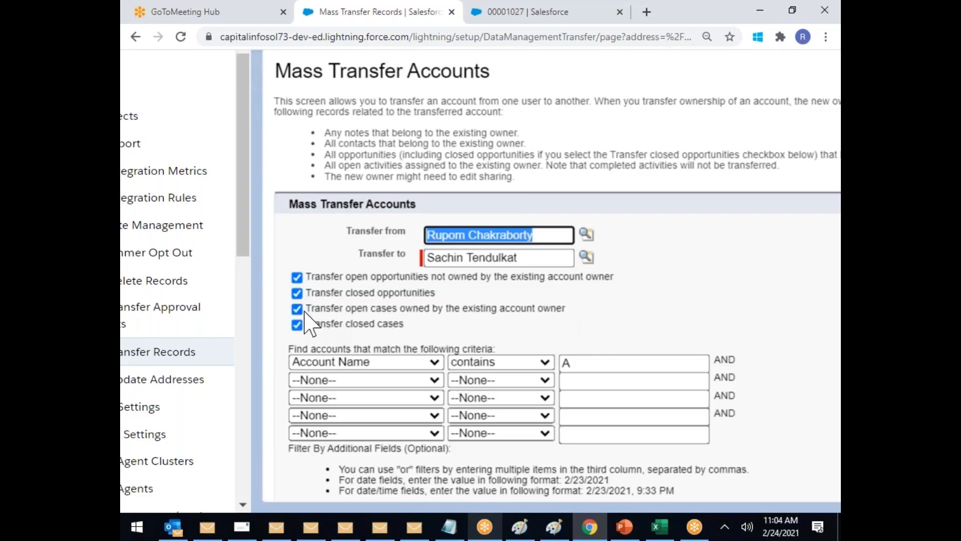
Step: Clear 'Transfer open cases owned by the existing account owner' and 'Transfer closed cases'
{"action": "left_click", "coordinate": [298, 325]}
{"action": "left_click", "coordinate": [297, 309]}
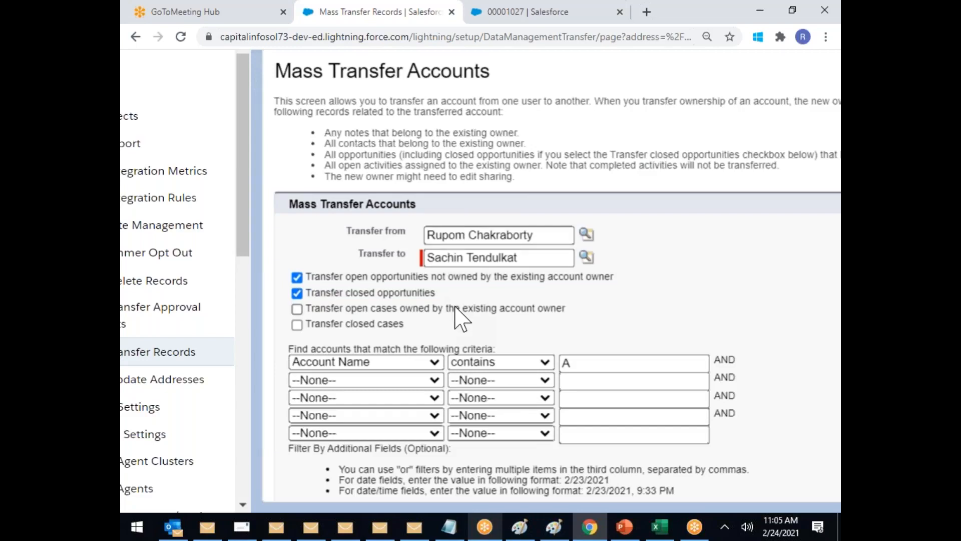
{"action": "scroll", "coordinate": [460, 318], "scroll_direction": "down", "scroll_amount": 1}
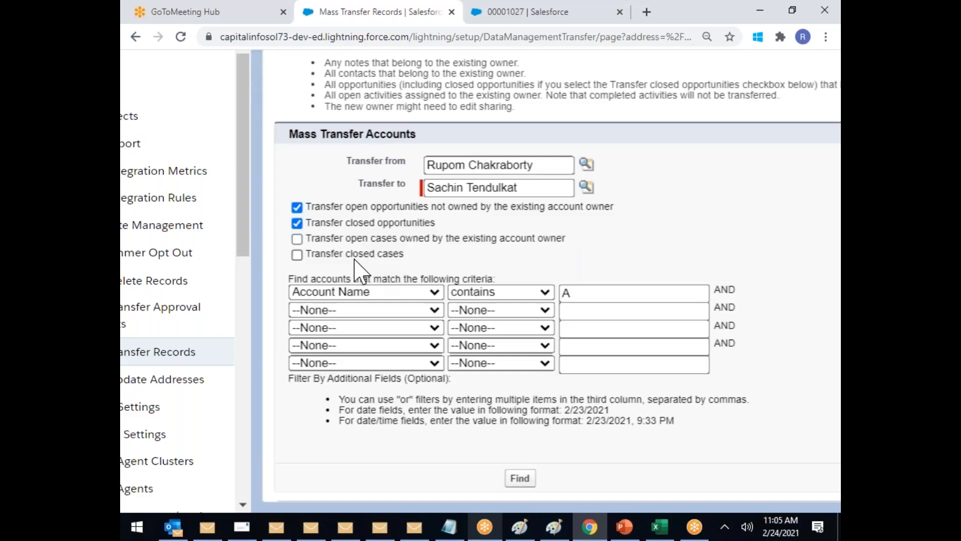
{"action": "scroll", "coordinate": [357, 269], "scroll_direction": "down", "scroll_amount": 5}
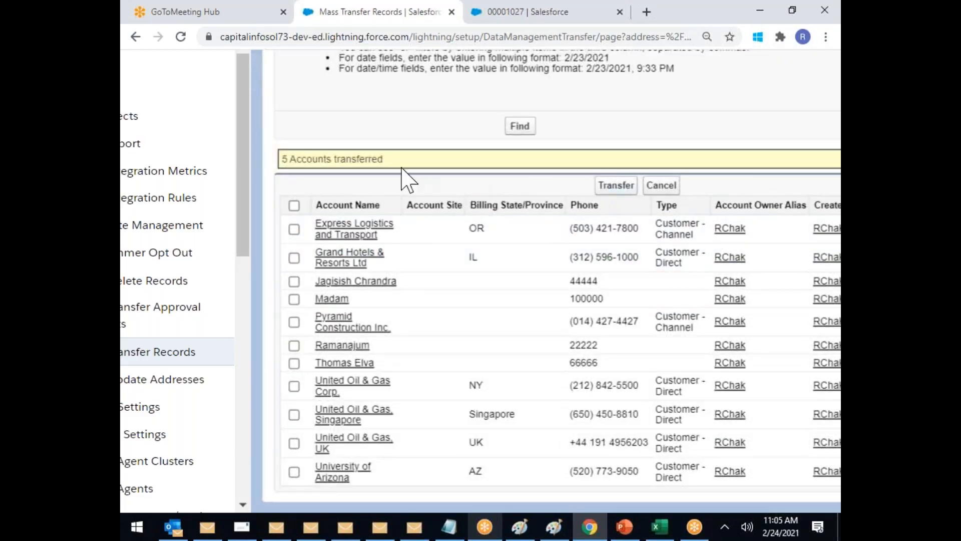
{"action": "left_click_drag", "start_coordinate": [410, 161], "coordinate": [275, 178]}
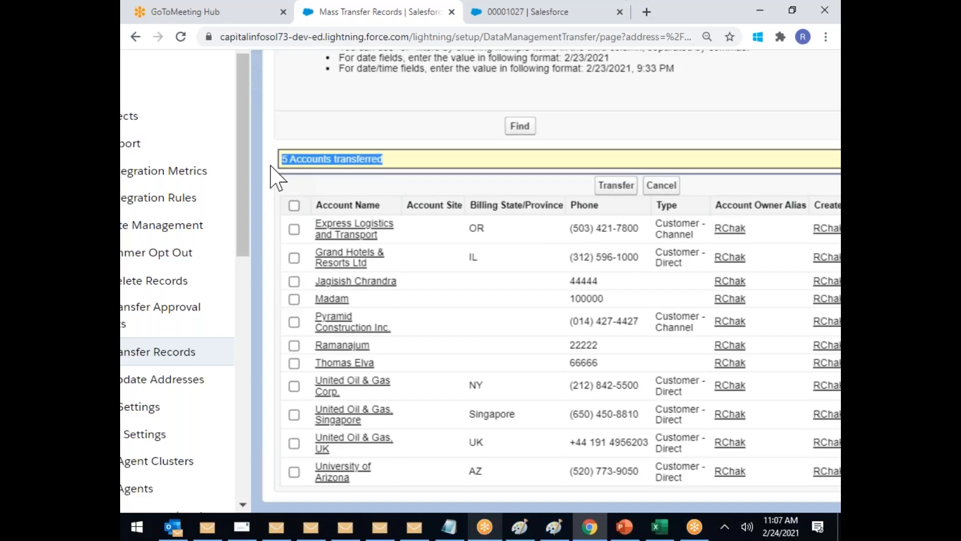
{"action": "left_click", "coordinate": [484, 10]}
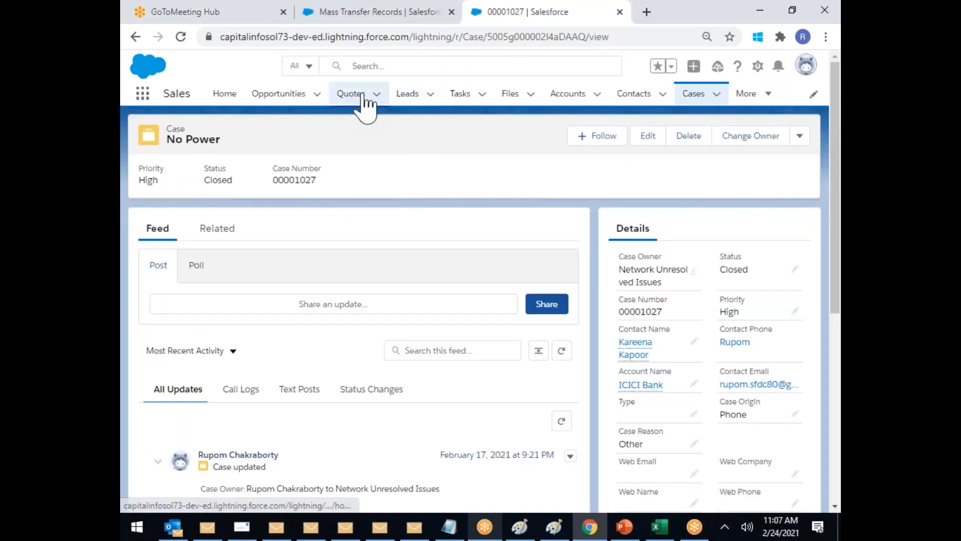
Step: Open two recently viewed contacts, then the second contact owner's user page
{"action": "left_click", "coordinate": [637, 95]}
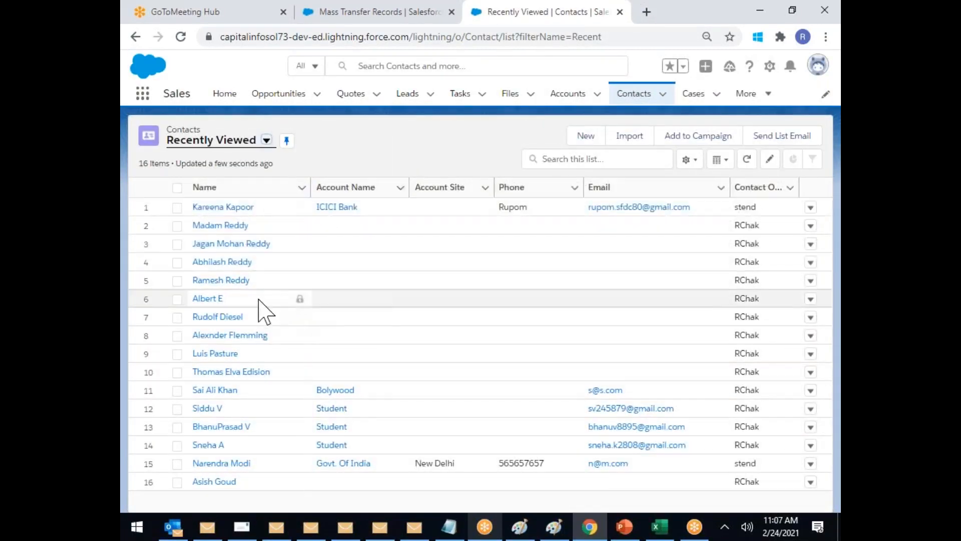
{"action": "left_click", "coordinate": [230, 225]}
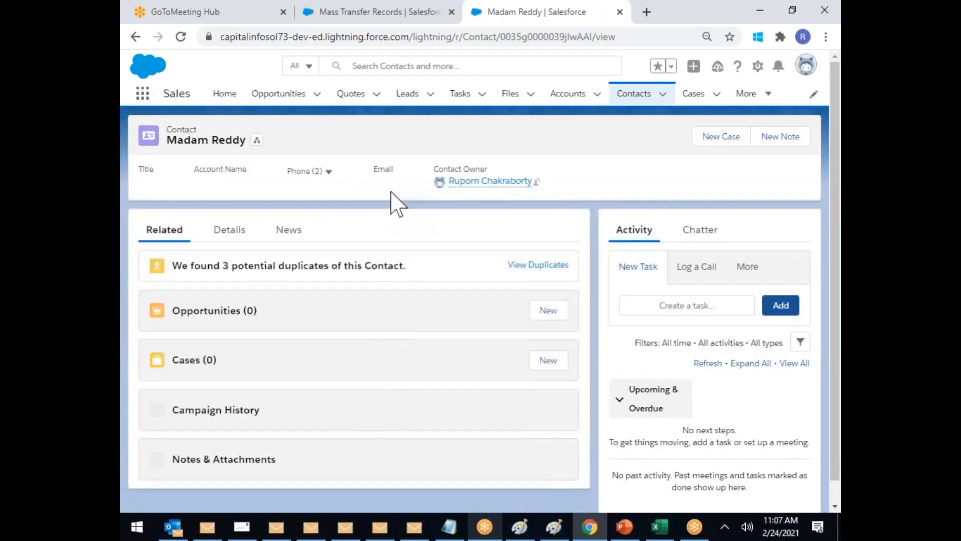
{"action": "mouse_move", "coordinate": [477, 183]}
{"action": "left_click", "coordinate": [635, 100]}
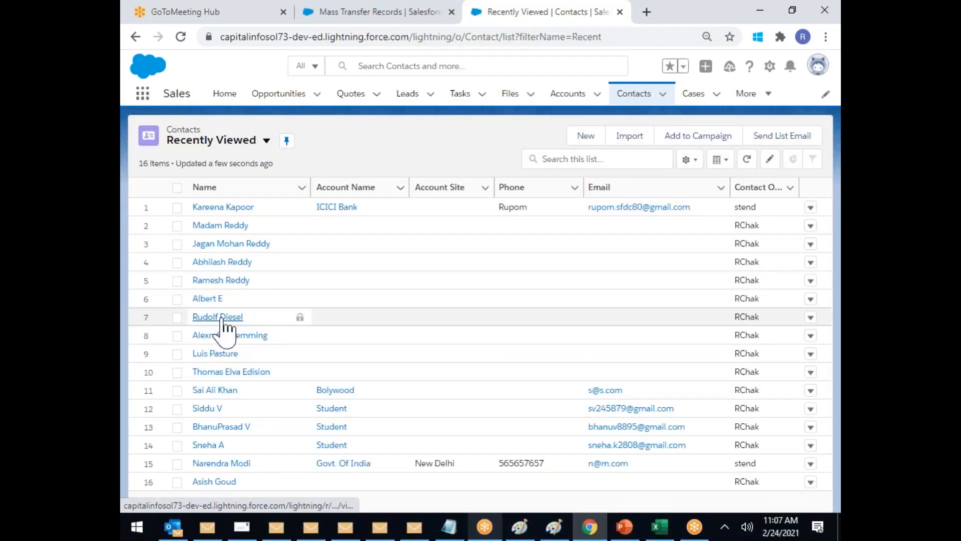
{"action": "left_click", "coordinate": [219, 318]}
{"action": "mouse_move", "coordinate": [486, 186]}
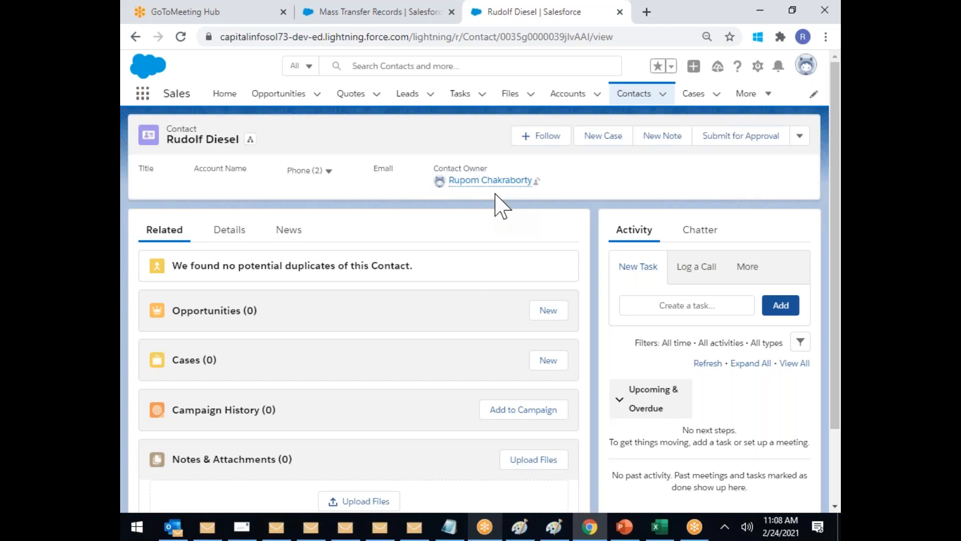
{"action": "left_click", "coordinate": [481, 181]}
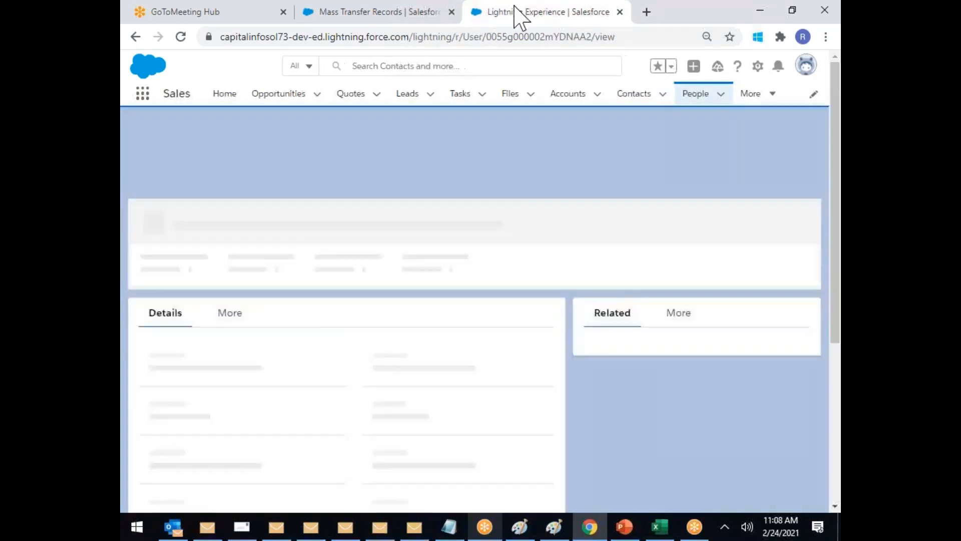
Step: Copy the owner's user record ID from the page address and open File Explorer
{"action": "double_click", "coordinate": [504, 37]}
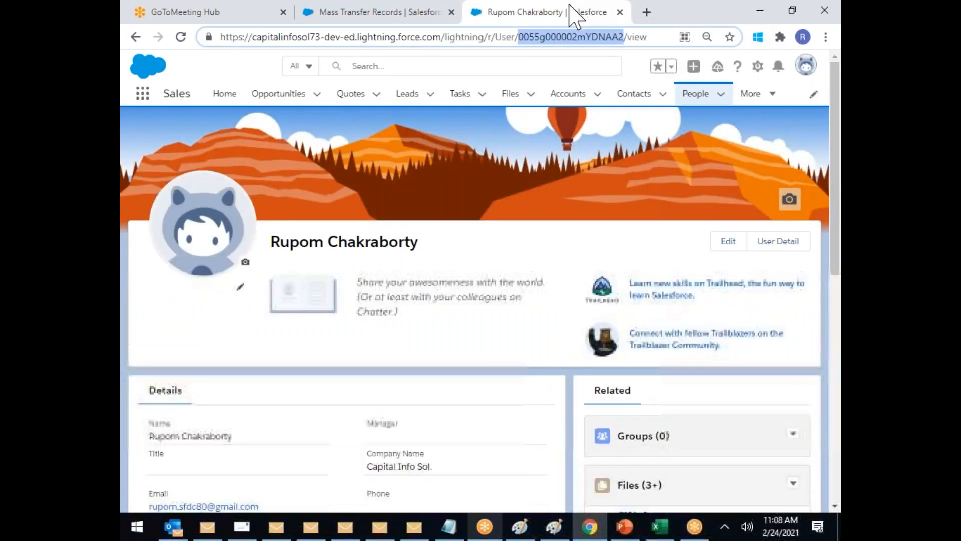
{"action": "left_click", "coordinate": [569, 5]}
{"action": "double_click", "coordinate": [530, 36]}
{"action": "key", "text": "ctrl+c"}
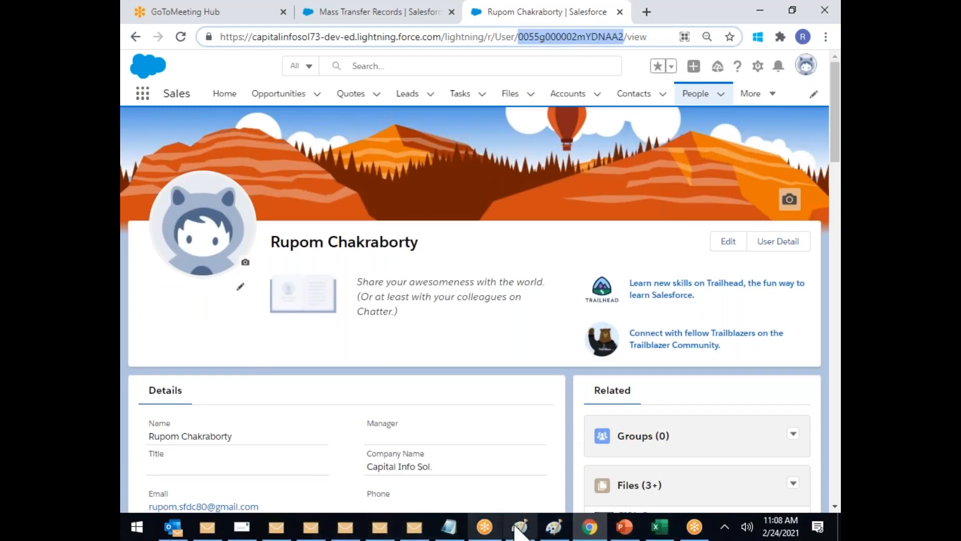
{"action": "left_click", "coordinate": [476, 512]}
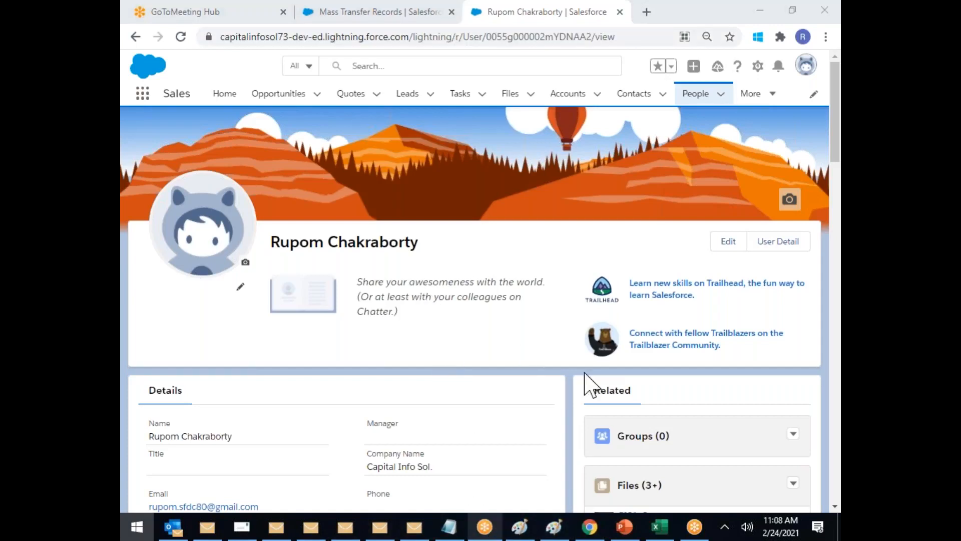
{"action": "key", "text": "super+e"}
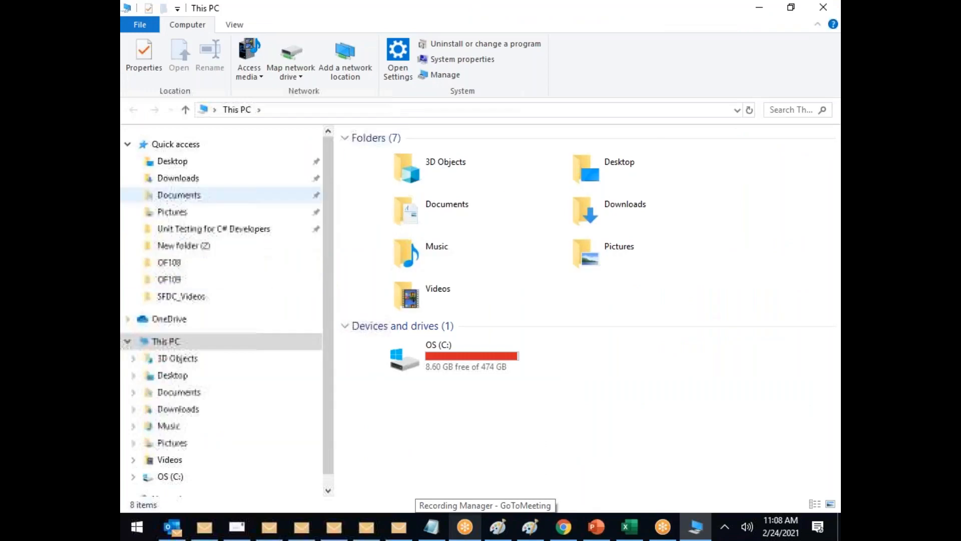
Step: Go to the OF109 folder and open the SCIUpload spreadsheet
{"action": "left_click", "coordinate": [169, 281]}
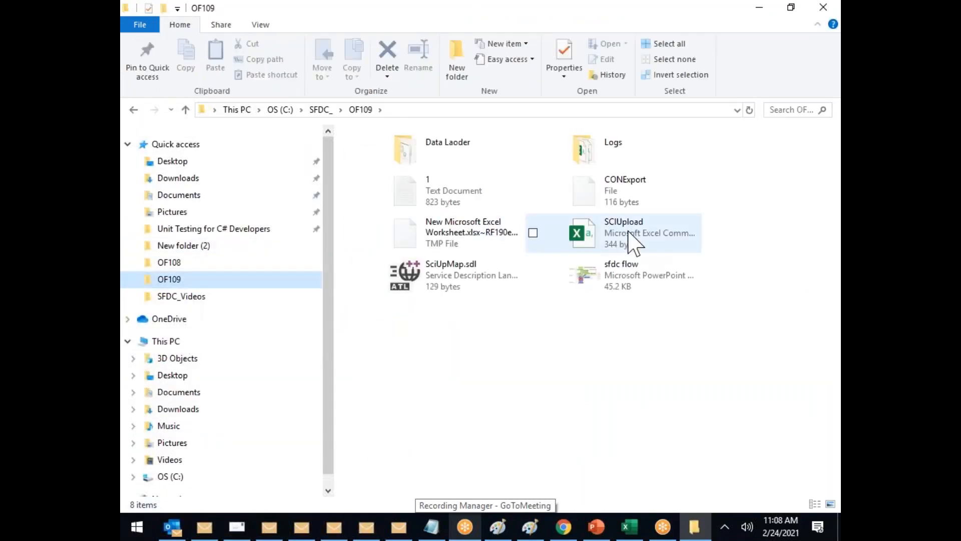
{"action": "left_click", "coordinate": [635, 245]}
{"action": "key", "text": "Return"}
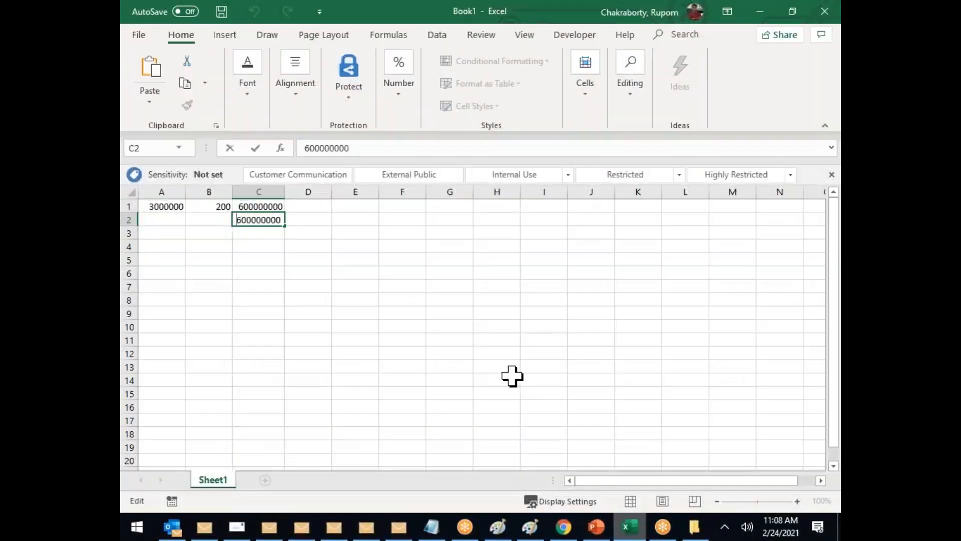
Step: Add an Owner header in E1 and paste the user ID into E2
{"action": "left_click", "coordinate": [434, 324]}
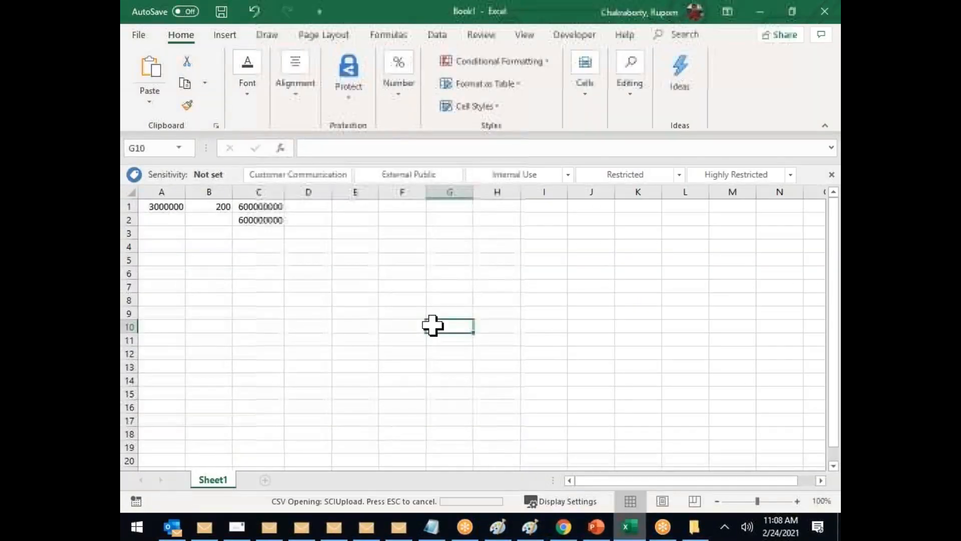
{"action": "left_click", "coordinate": [345, 206]}
{"action": "type", "text": "oWNER"}
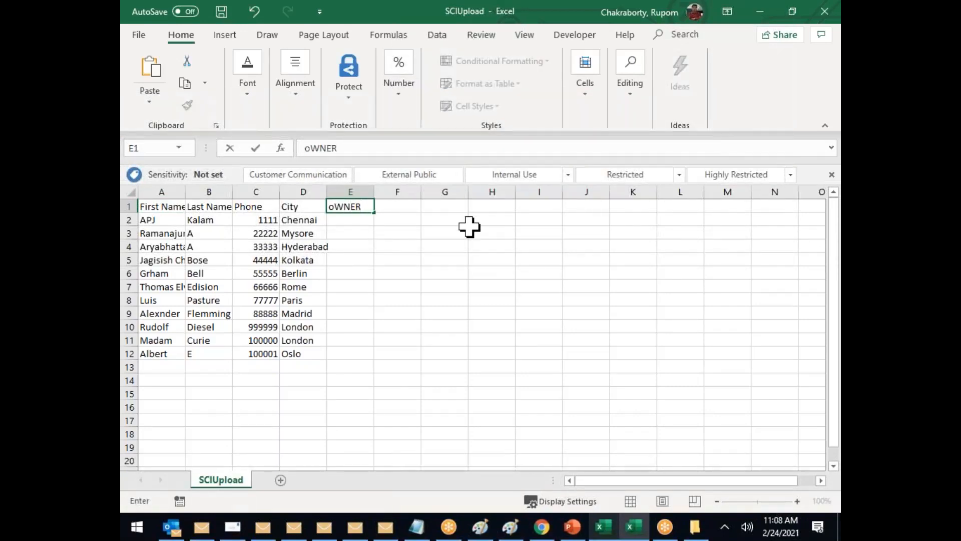
{"action": "left_click", "coordinate": [470, 229]}
{"action": "left_click", "coordinate": [348, 220]}
{"action": "key", "text": "ctrl+v"}
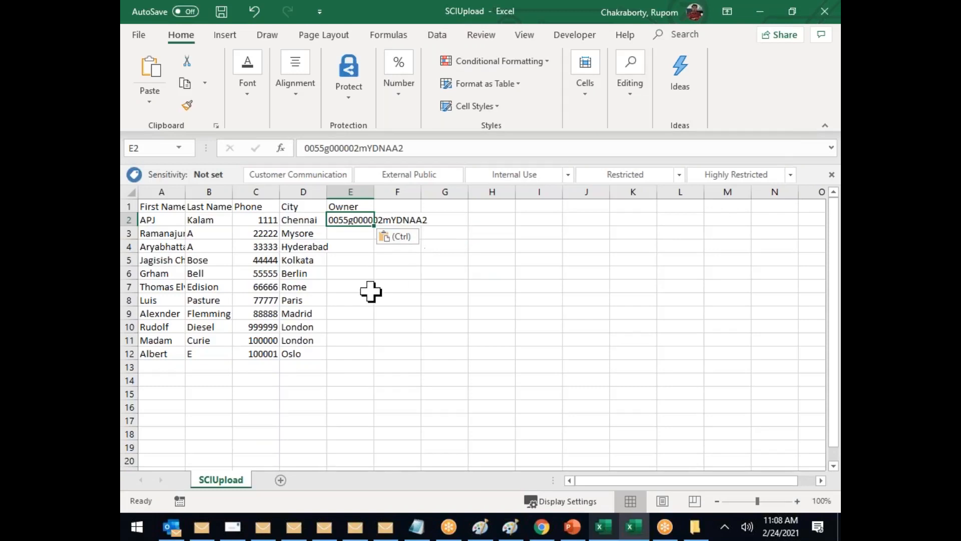
Step: Copy the owner ID from E2 into E3:E12 and autofit column E
{"action": "double_click", "coordinate": [374, 230]}
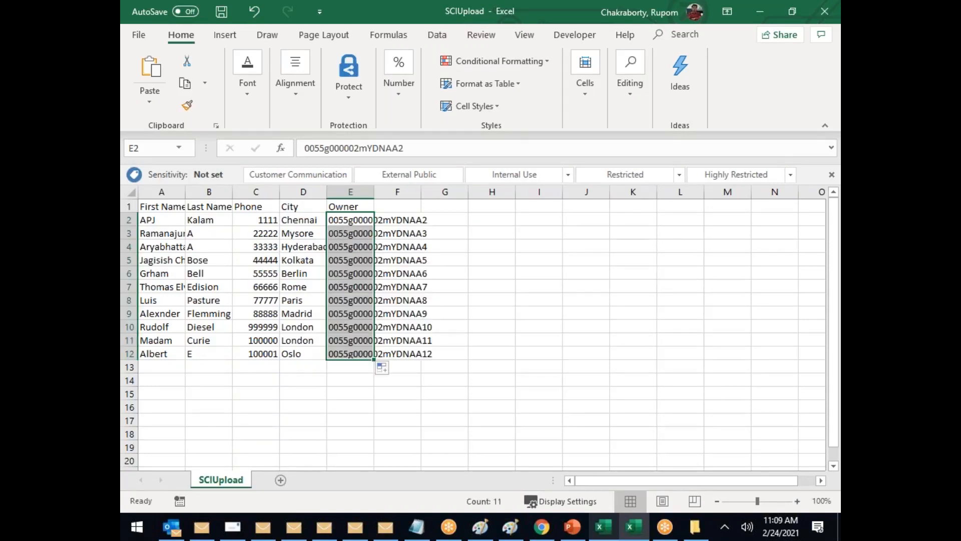
{"action": "key", "text": "ctrl+c"}
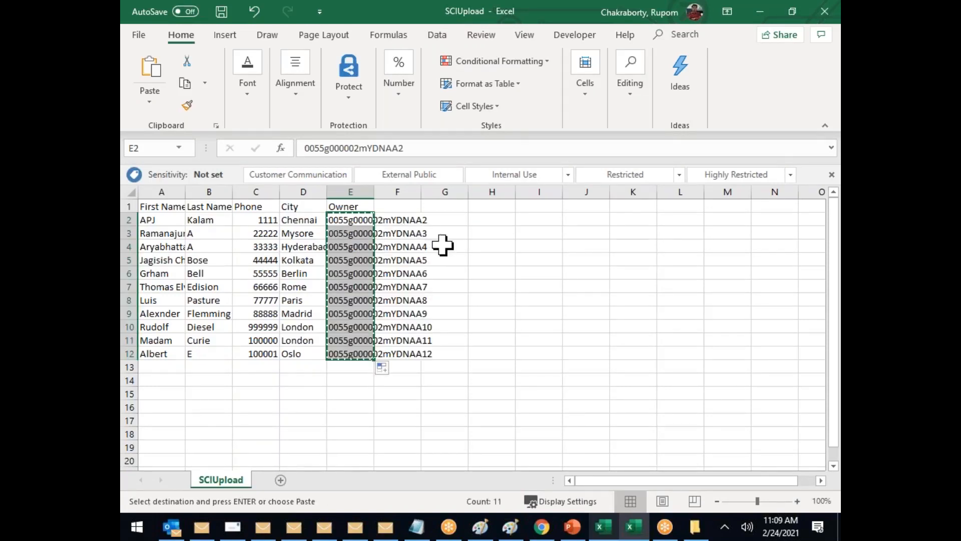
{"action": "left_click", "coordinate": [510, 273]}
{"action": "left_click", "coordinate": [366, 223]}
{"action": "left_click_drag", "start_coordinate": [361, 234], "coordinate": [361, 353]}
{"action": "key", "text": "ctrl+v"}
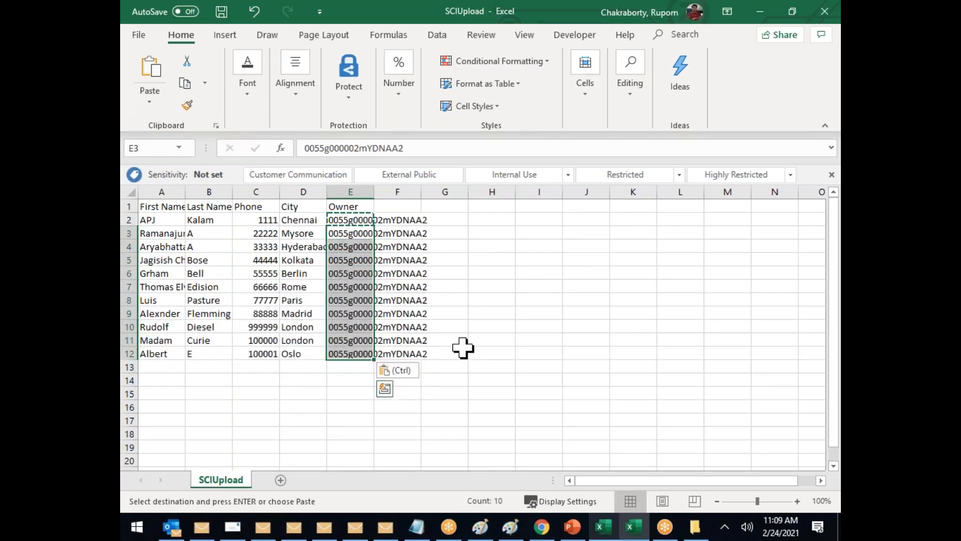
{"action": "double_click", "coordinate": [374, 192]}
{"action": "left_click_drag", "start_coordinate": [397, 219], "coordinate": [399, 339]}
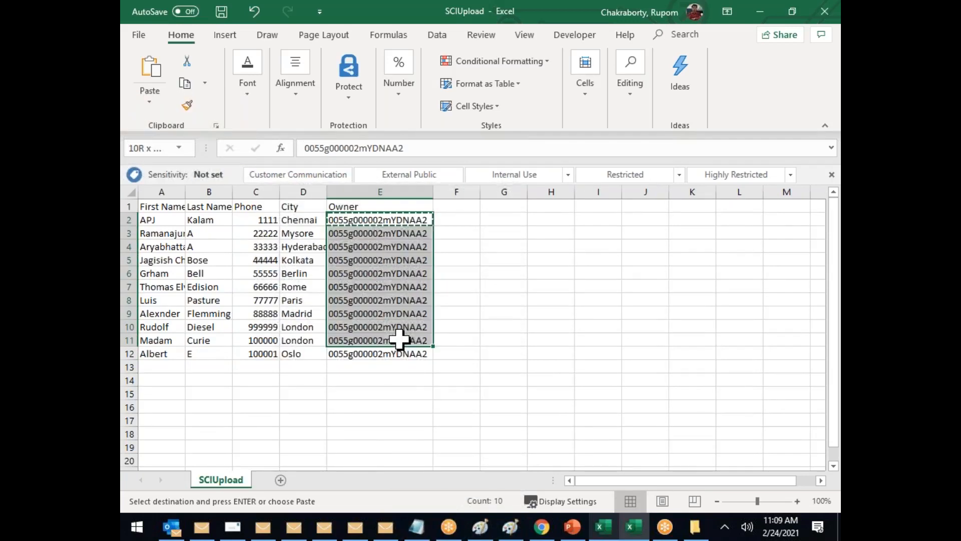
{"action": "left_click", "coordinate": [414, 417]}
{"action": "left_click_drag", "start_coordinate": [156, 221], "coordinate": [288, 216]}
{"action": "left_click", "coordinate": [358, 219]}
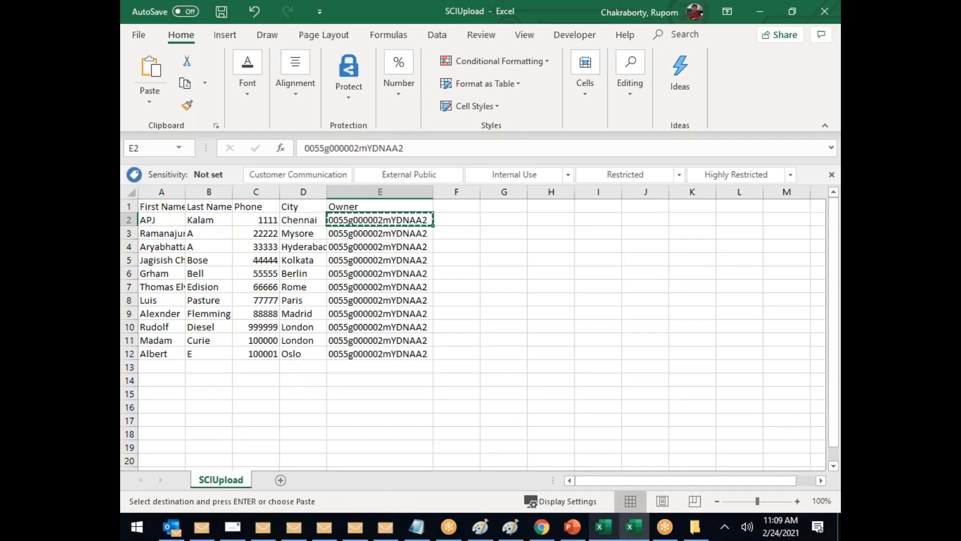
Step: Fix the wrong character in the E2 owner ID by replacing it with 'n'
{"action": "double_click", "coordinate": [394, 220]}
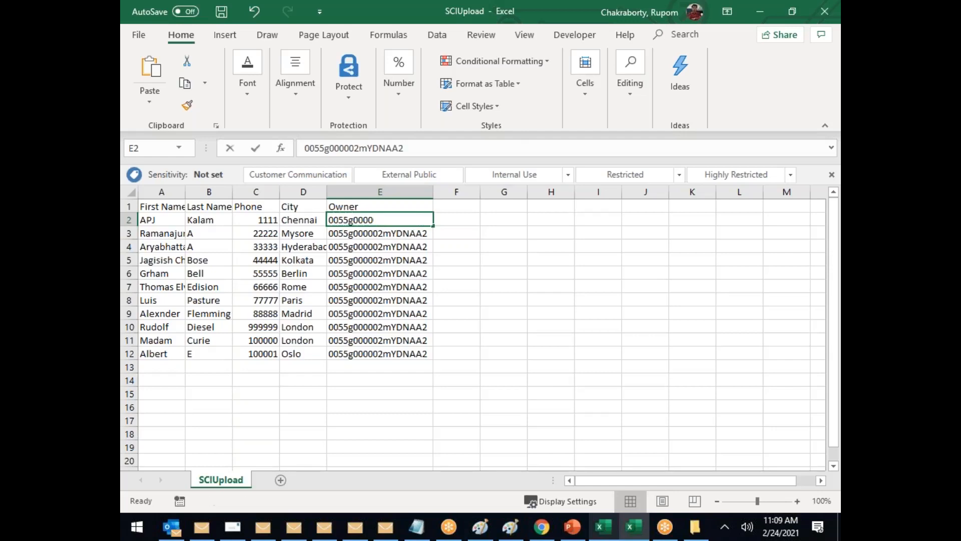
{"action": "key", "text": "BackSpace"}
{"action": "type", "text": "n"}
{"action": "left_click", "coordinate": [552, 259]}
Step: Copy the corrected E2 owner ID into E3:E12
{"action": "left_click", "coordinate": [410, 219]}
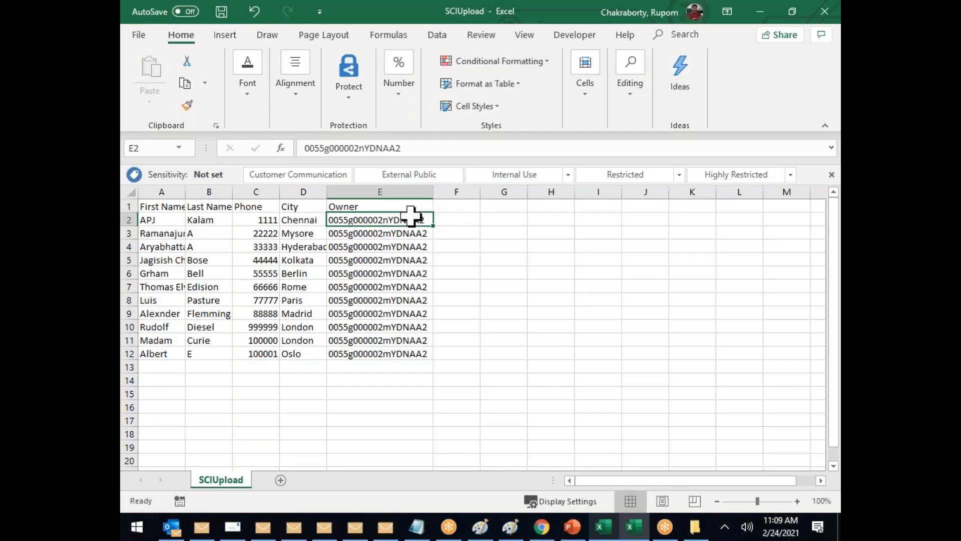
{"action": "key", "text": "ctrl+c"}
{"action": "left_click_drag", "start_coordinate": [403, 235], "coordinate": [405, 351]}
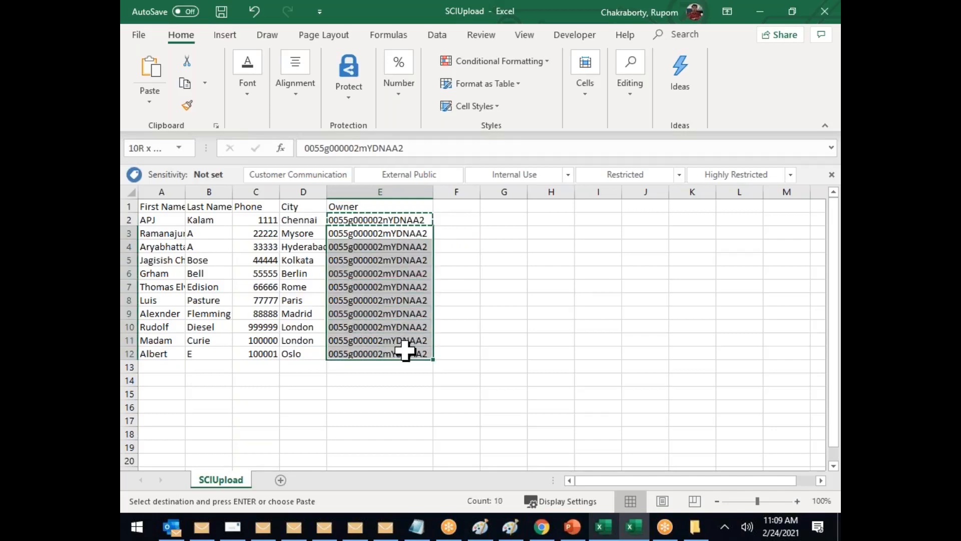
{"action": "key", "text": "ctrl+v"}
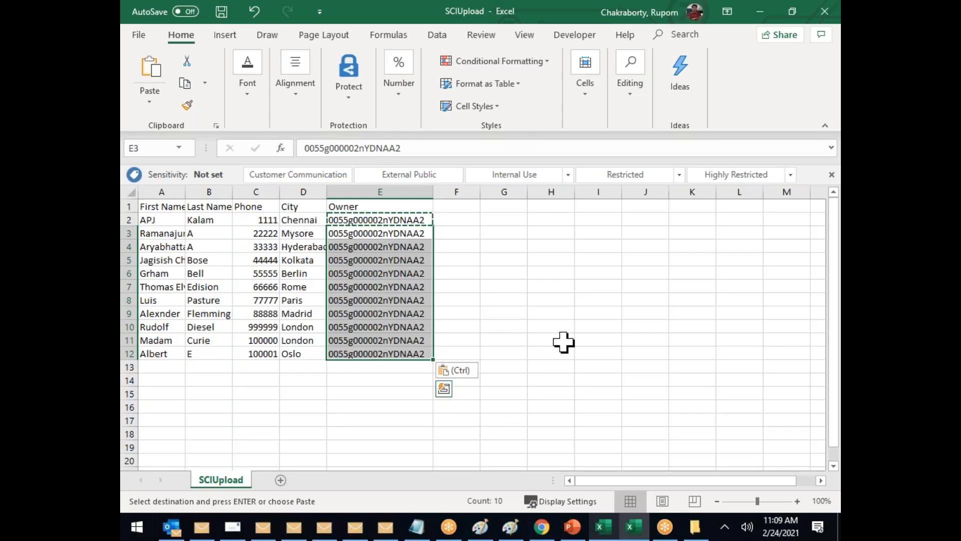
{"action": "left_click_drag", "start_coordinate": [146, 206], "coordinate": [289, 204]}
{"action": "left_click", "coordinate": [364, 204]}
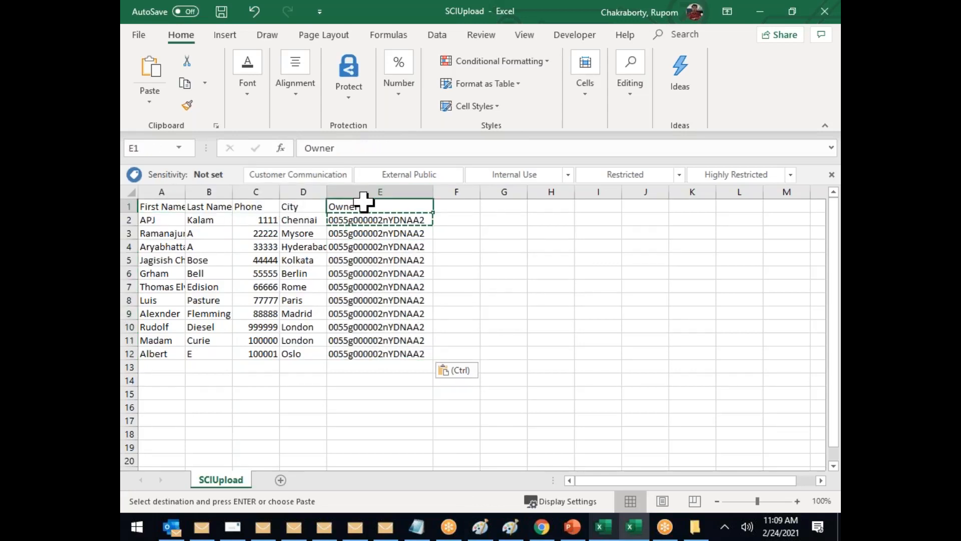
{"action": "left_click", "coordinate": [362, 223]}
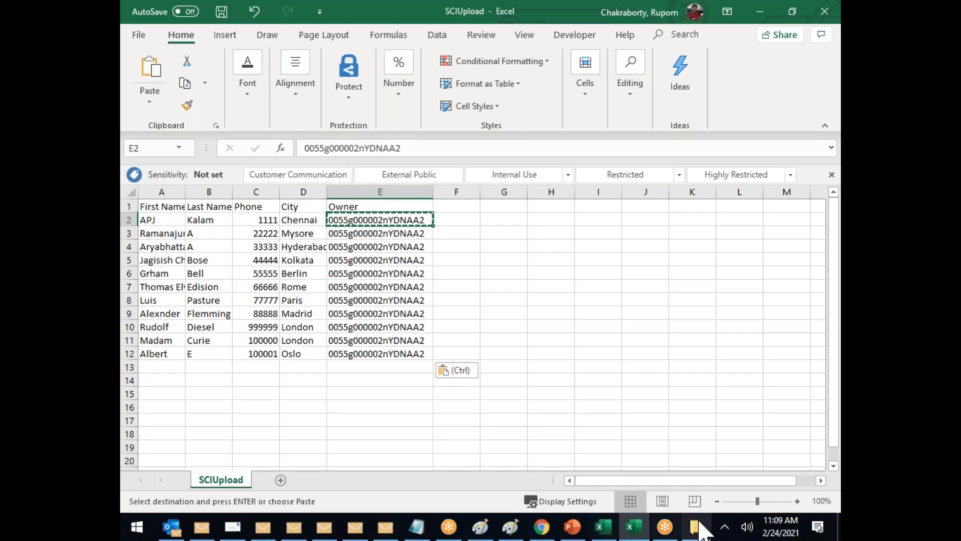
Step: Go to the People list from the App Launcher's all apps and items
{"action": "left_click", "coordinate": [542, 528]}
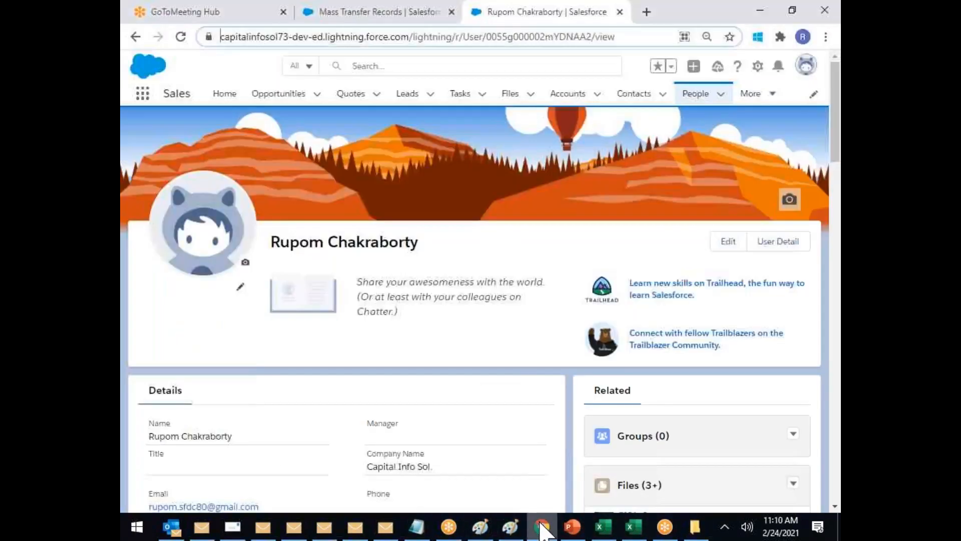
{"action": "scroll", "coordinate": [401, 302], "scroll_direction": "down", "scroll_amount": 4}
{"action": "scroll", "coordinate": [401, 302], "scroll_direction": "up", "scroll_amount": 4}
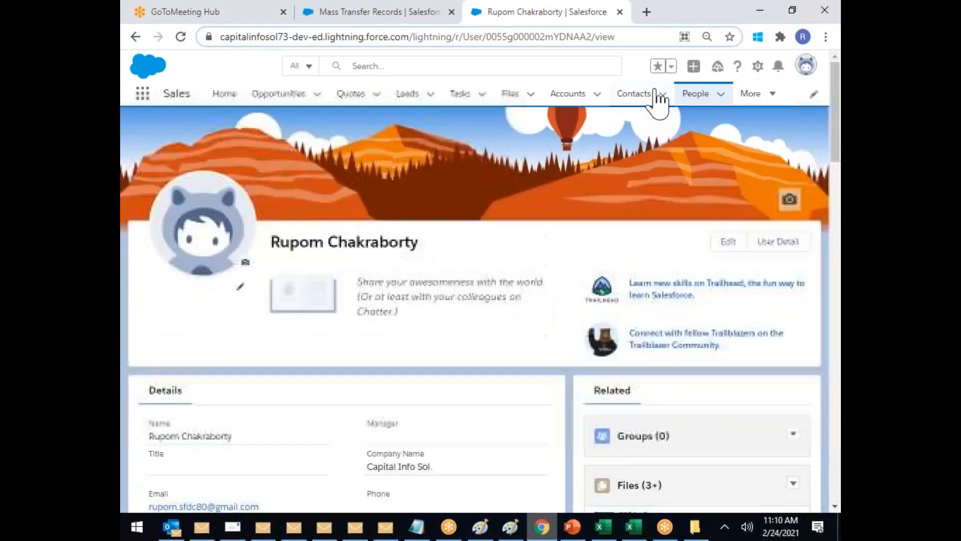
{"action": "left_click", "coordinate": [696, 94]}
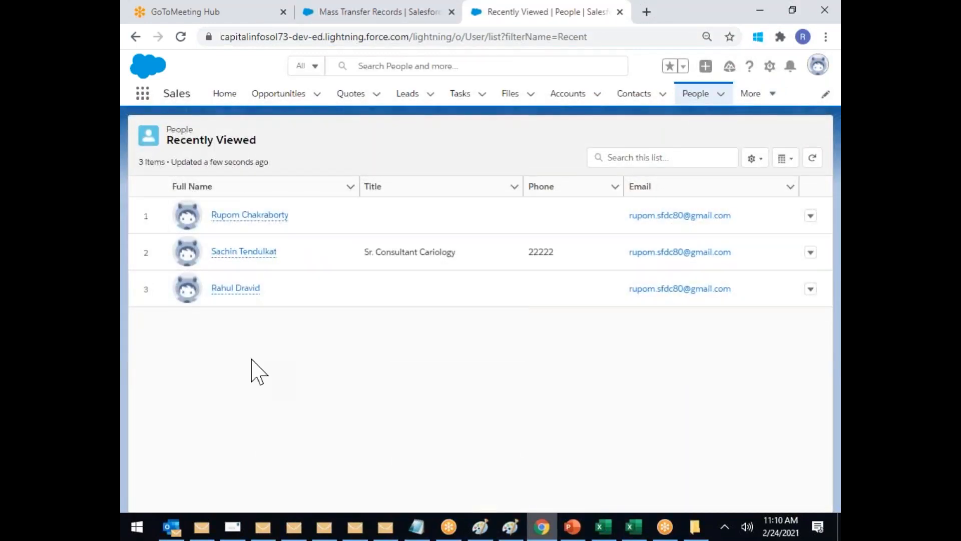
{"action": "left_click", "coordinate": [142, 95]}
{"action": "left_click", "coordinate": [162, 318]}
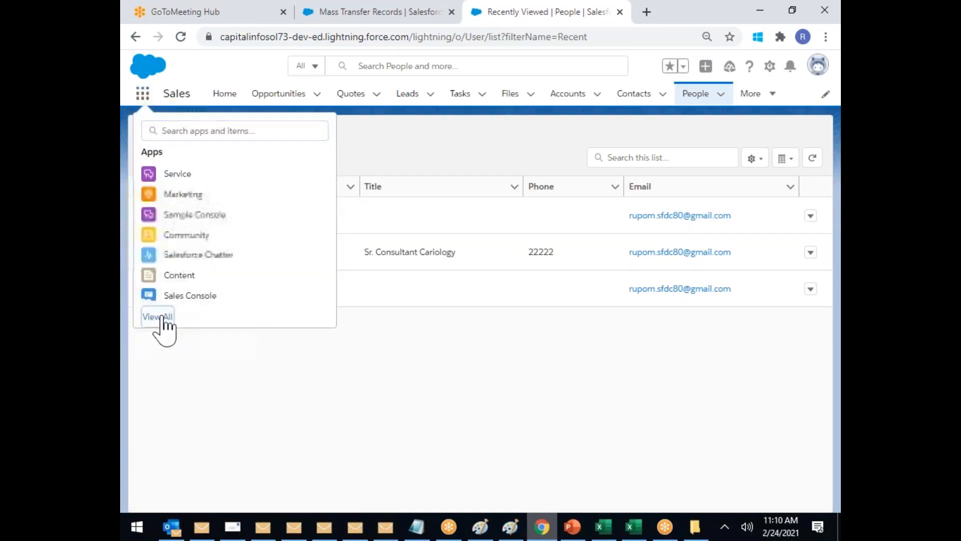
{"action": "scroll", "coordinate": [480, 288], "scroll_direction": "down", "scroll_amount": 6}
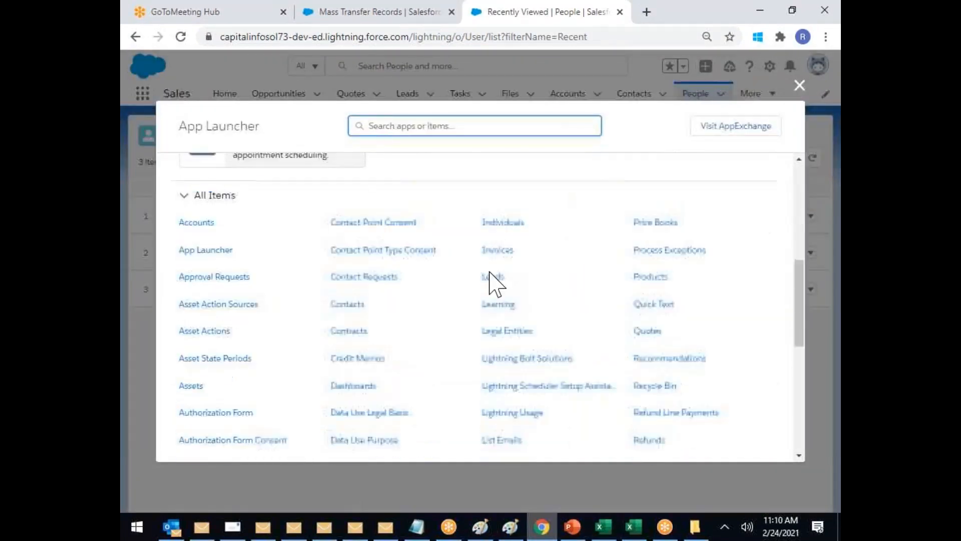
{"action": "scroll", "coordinate": [651, 250], "scroll_direction": "down", "scroll_amount": 1}
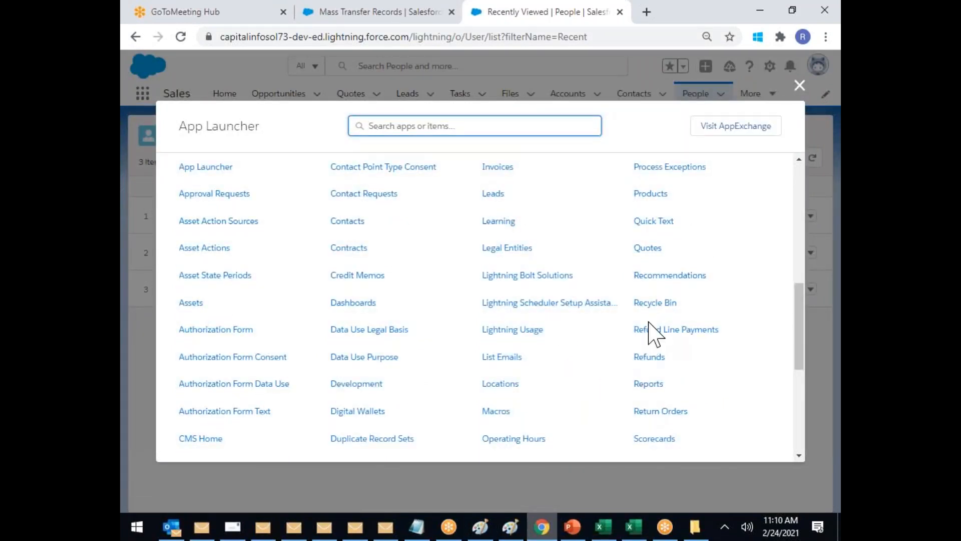
{"action": "scroll", "coordinate": [649, 330], "scroll_direction": "down", "scroll_amount": 2}
{"action": "scroll", "coordinate": [650, 330], "scroll_direction": "down", "scroll_amount": 4}
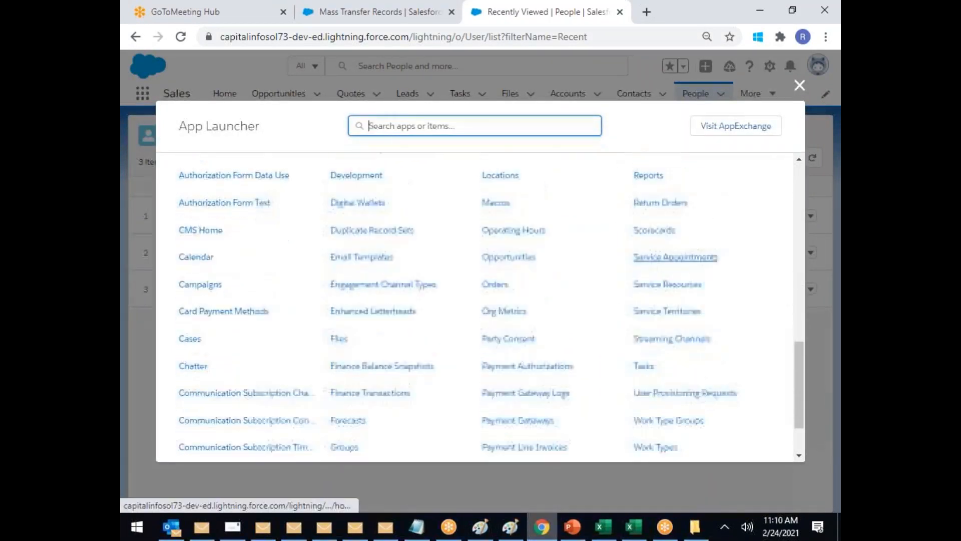
{"action": "scroll", "coordinate": [645, 330], "scroll_direction": "down", "scroll_amount": 2}
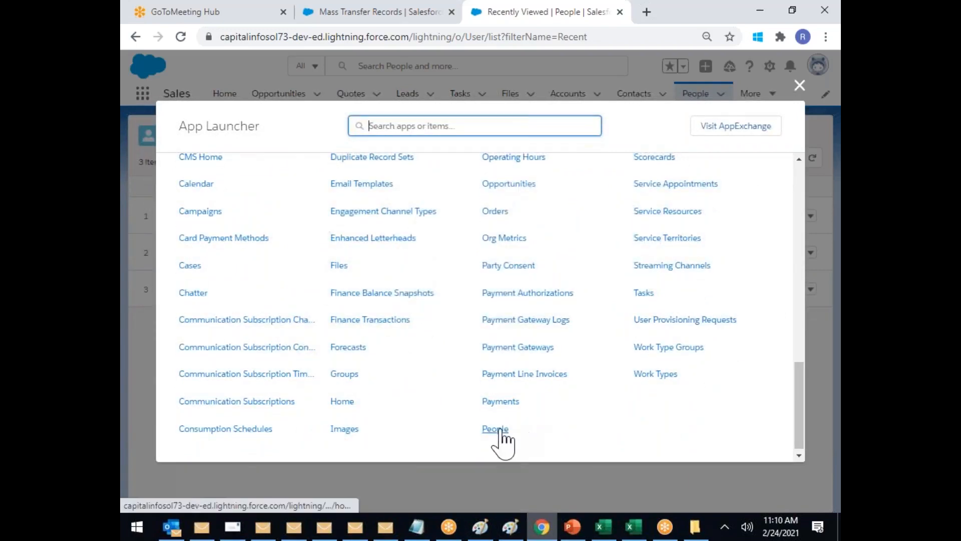
{"action": "left_click", "coordinate": [499, 431]}
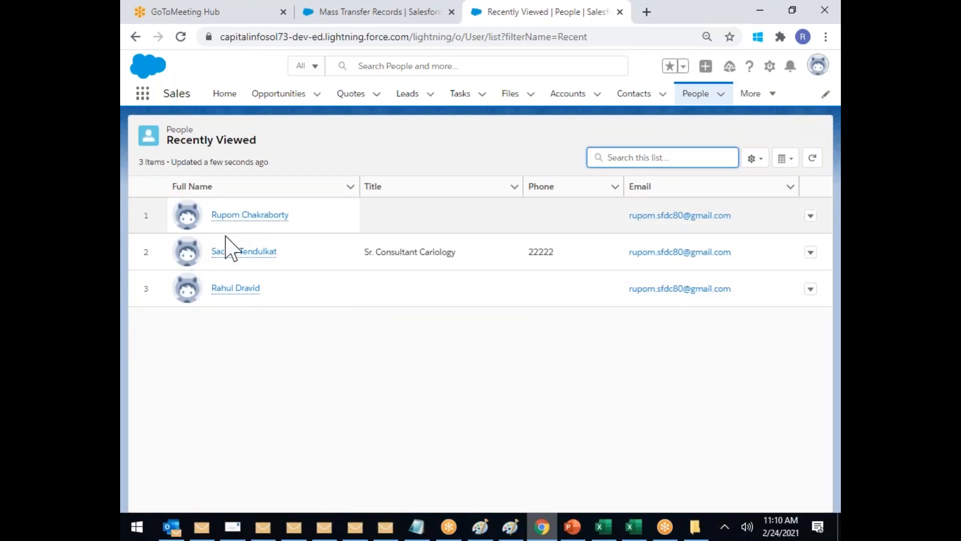
Step: Open the inactive user's profile and select its record ID in the address bar
{"action": "mouse_move", "coordinate": [247, 264]}
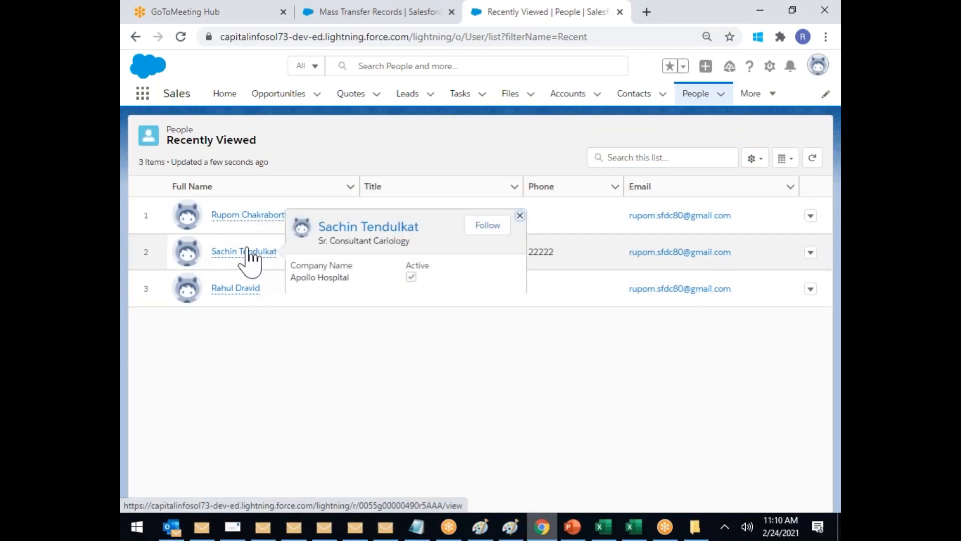
{"action": "left_click", "coordinate": [241, 291]}
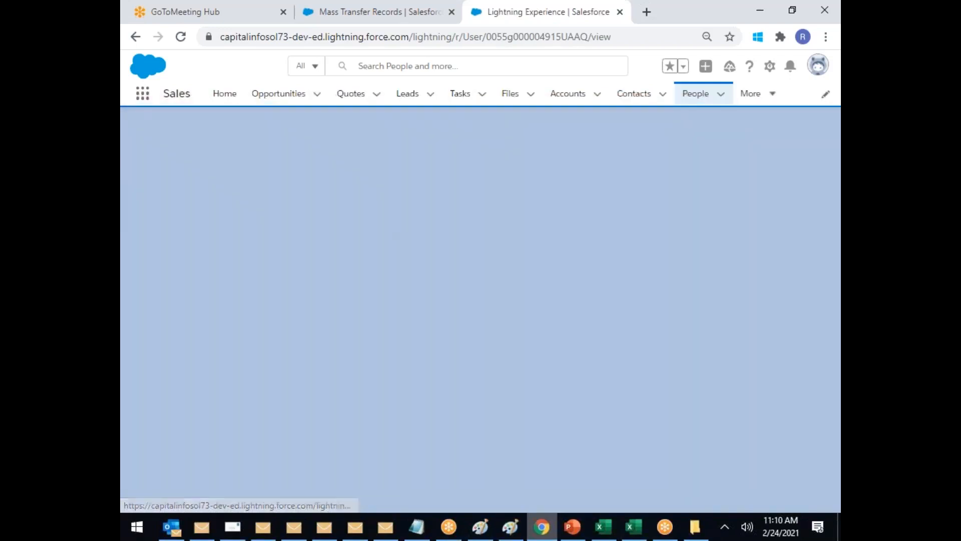
{"action": "double_click", "coordinate": [539, 37]}
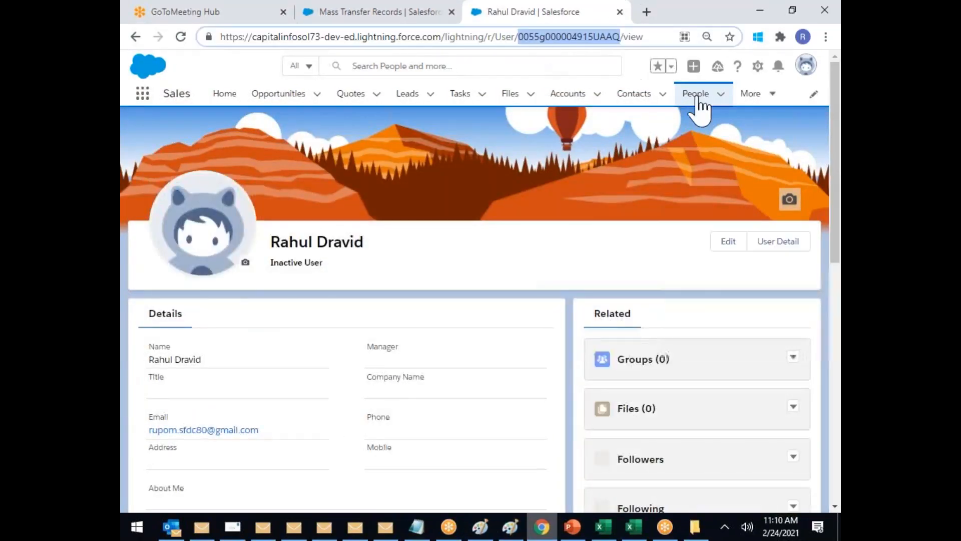
{"action": "left_click", "coordinate": [634, 526]}
Step: Paste the new user ID into E2 and fill E3:E12 with it
{"action": "left_click", "coordinate": [416, 272]}
{"action": "left_click", "coordinate": [427, 220]}
{"action": "key", "text": "ctrl+v"}
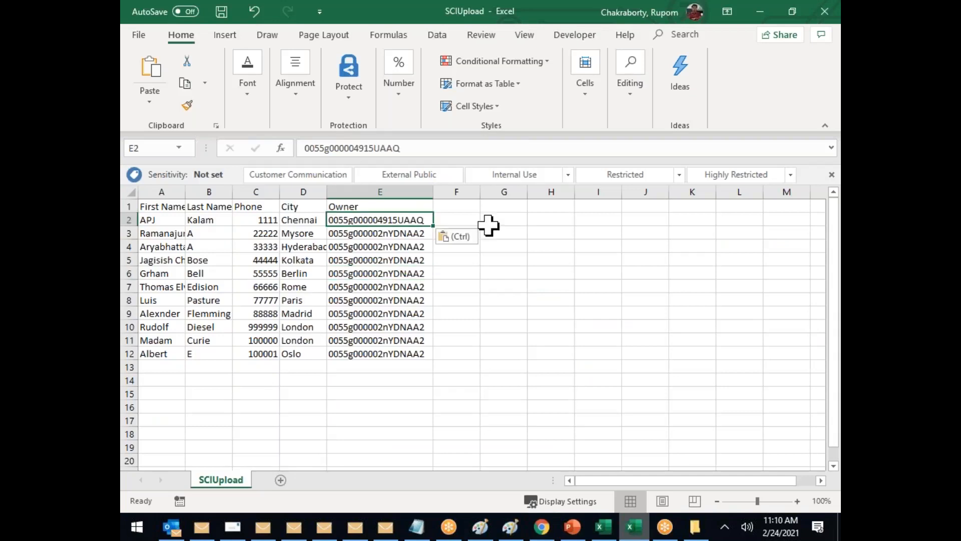
{"action": "key", "text": "ctrl+c"}
{"action": "left_click_drag", "start_coordinate": [413, 233], "coordinate": [418, 354]}
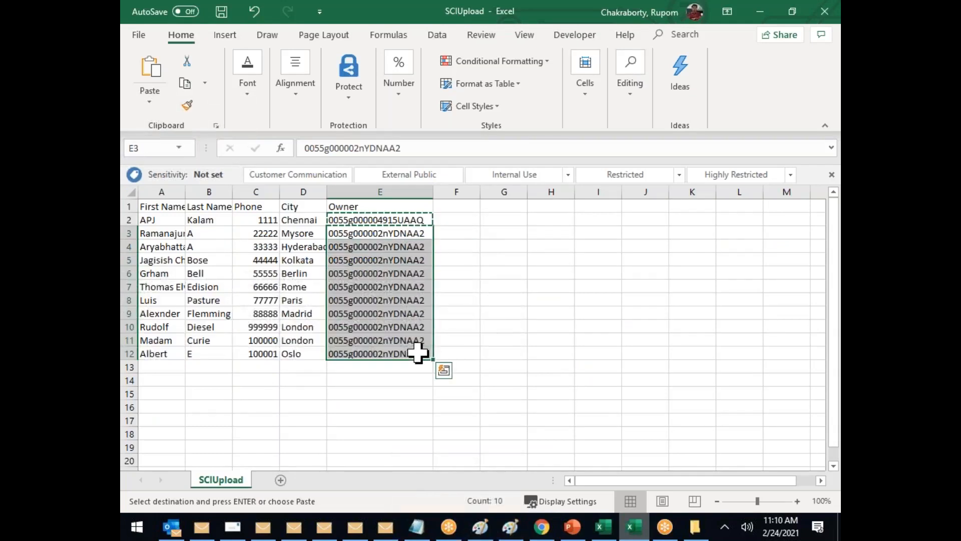
{"action": "key", "text": "ctrl+v"}
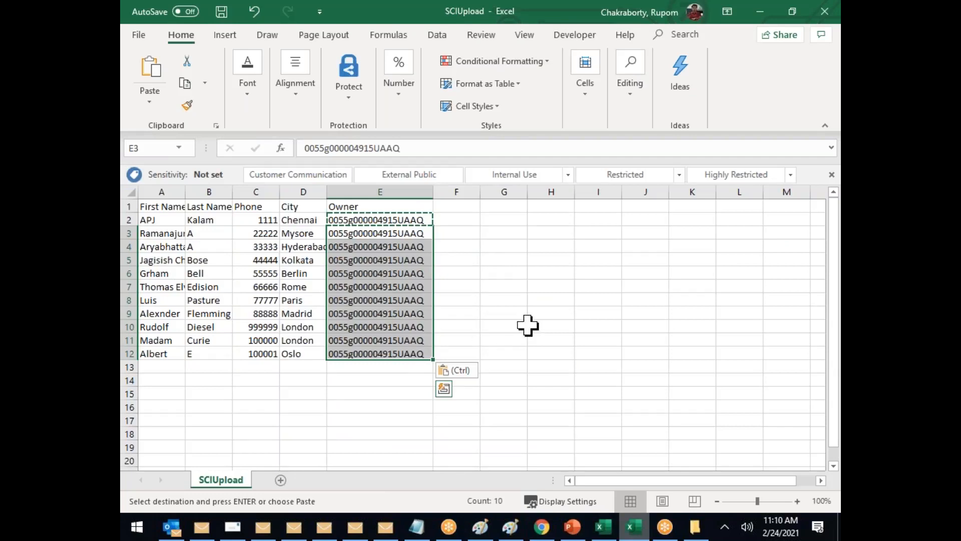
Step: Review the First Name, Last Name, Phone, City and Owner headers, then select column E
{"action": "left_click", "coordinate": [158, 207]}
{"action": "left_click", "coordinate": [204, 206]}
{"action": "left_click", "coordinate": [255, 207]}
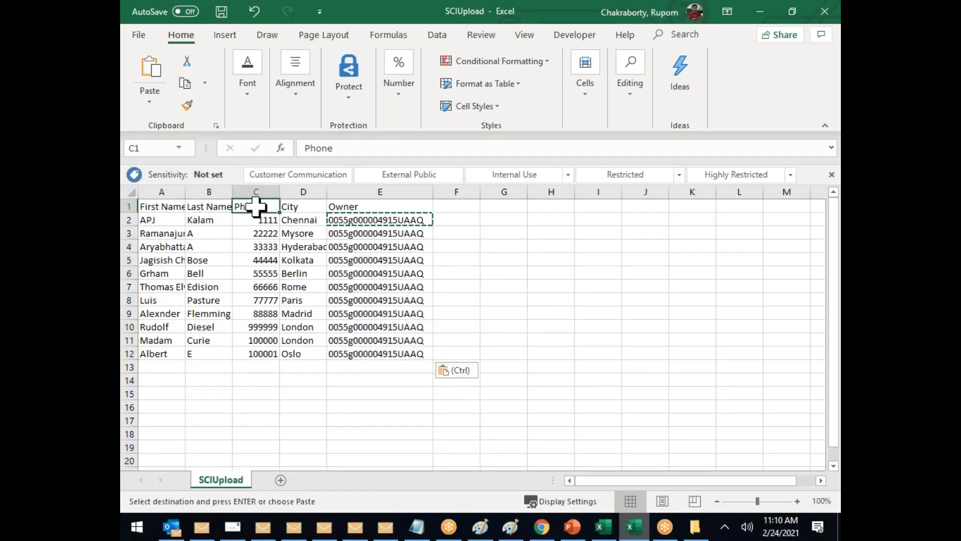
{"action": "left_click", "coordinate": [305, 205]}
{"action": "left_click", "coordinate": [388, 210]}
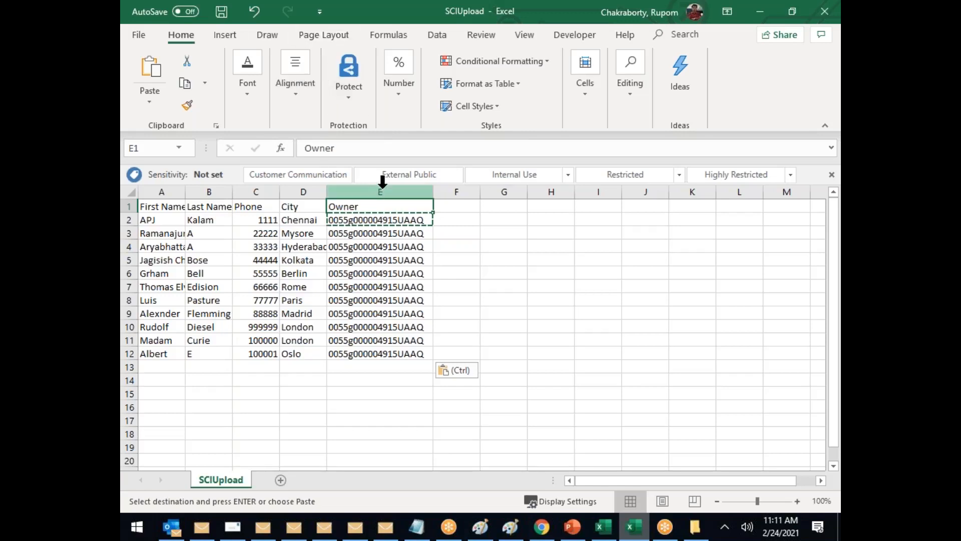
{"action": "left_click", "coordinate": [380, 191]}
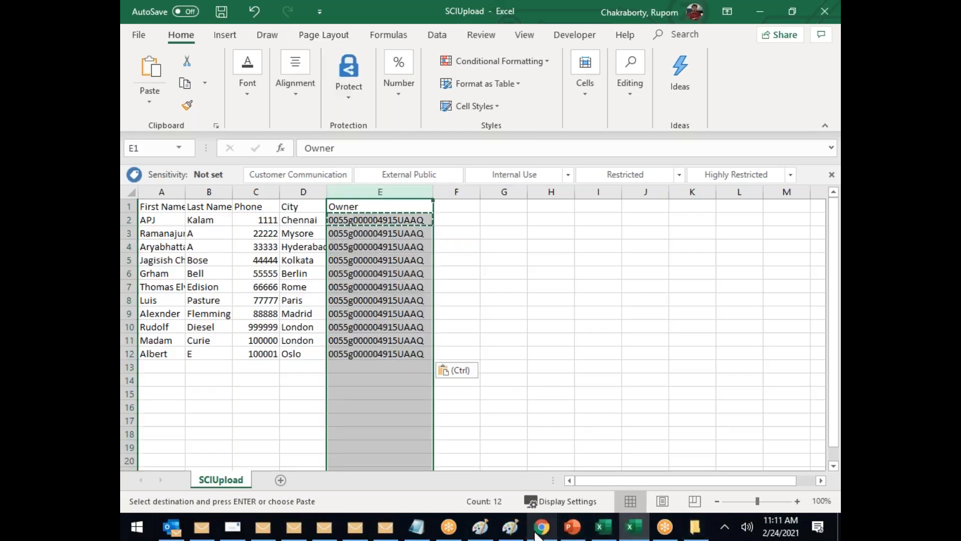
{"action": "left_click", "coordinate": [542, 527]}
{"action": "left_click", "coordinate": [387, 15]}
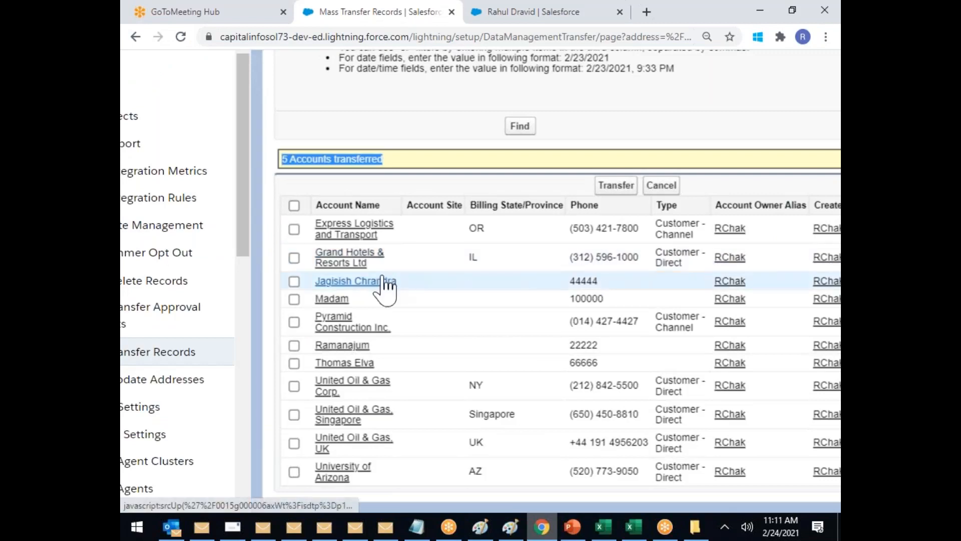
Step: Set the second account criterion to Created Date and note the 2/23/2021 date format
{"action": "scroll", "coordinate": [485, 322], "scroll_direction": "up", "scroll_amount": 5}
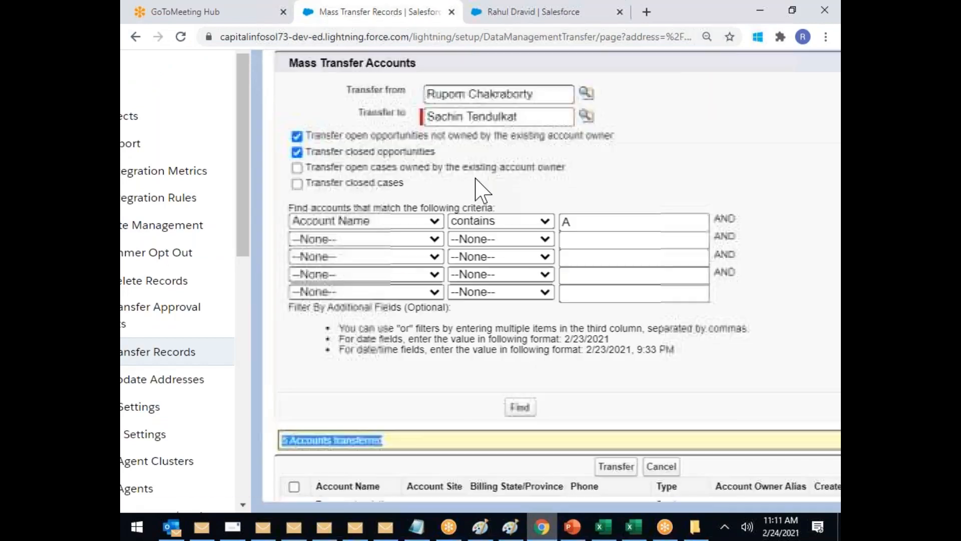
{"action": "left_click", "coordinate": [434, 239]}
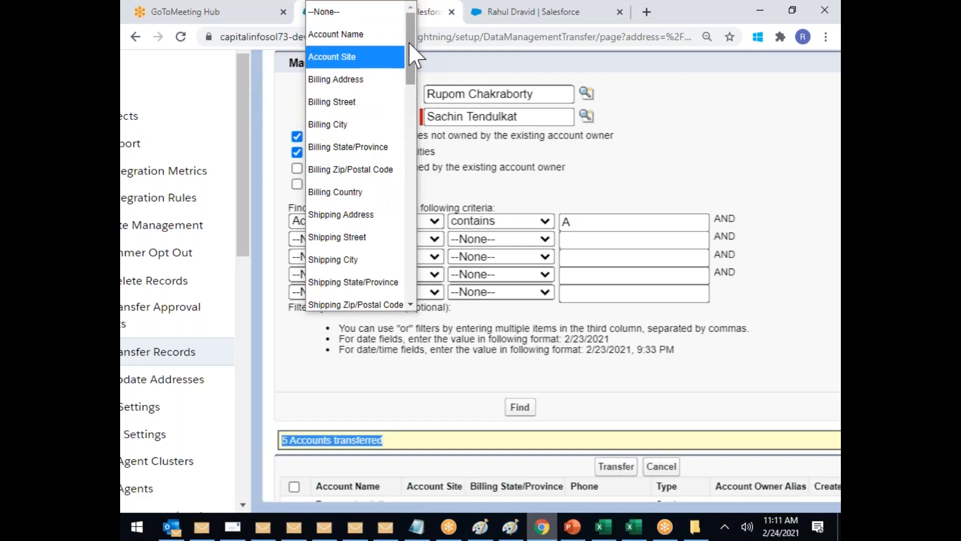
{"action": "scroll", "coordinate": [380, 151], "scroll_direction": "down", "scroll_amount": 5}
{"action": "left_click_drag", "start_coordinate": [422, 95], "coordinate": [436, 204]}
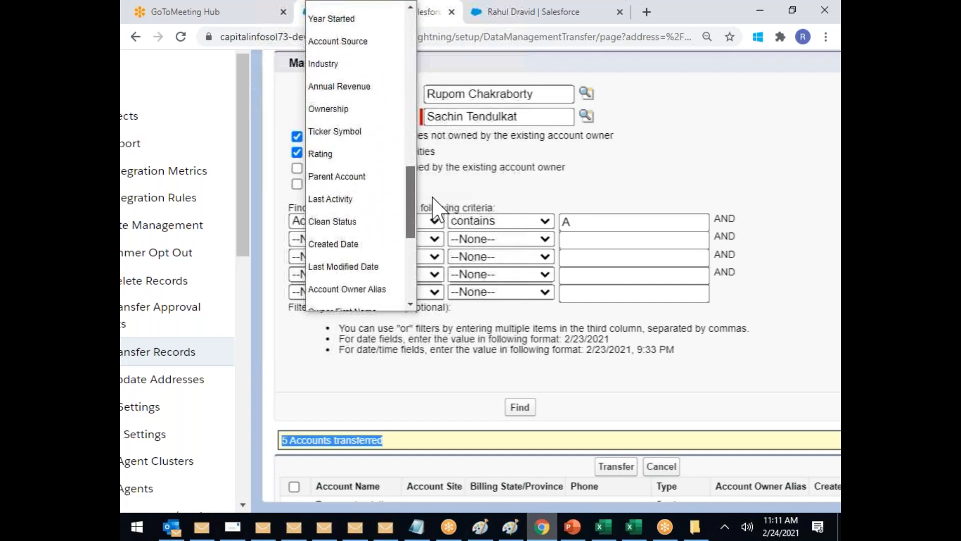
{"action": "left_click", "coordinate": [349, 236]}
{"action": "left_click", "coordinate": [555, 341]}
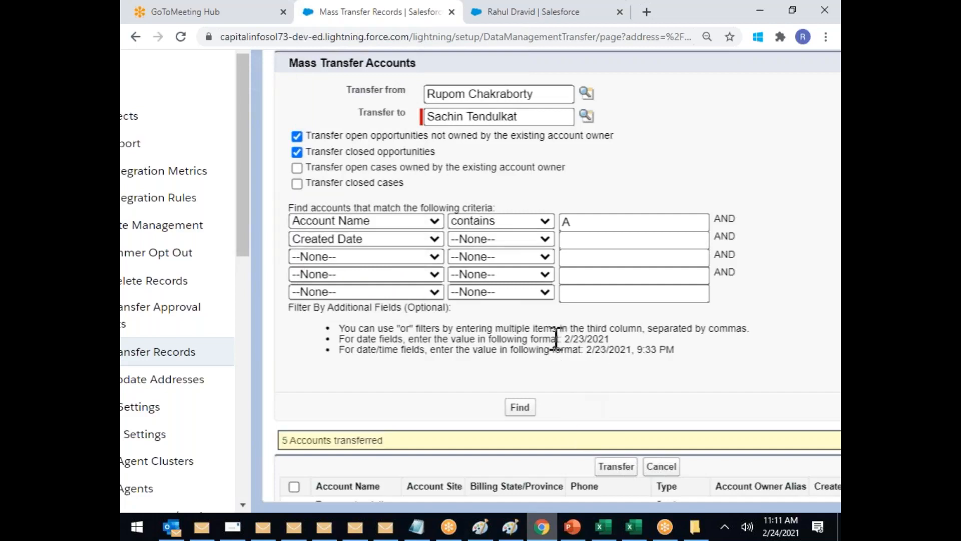
{"action": "left_click_drag", "start_coordinate": [610, 340], "coordinate": [569, 341]}
{"action": "scroll", "coordinate": [572, 336], "scroll_direction": "down", "scroll_amount": 5}
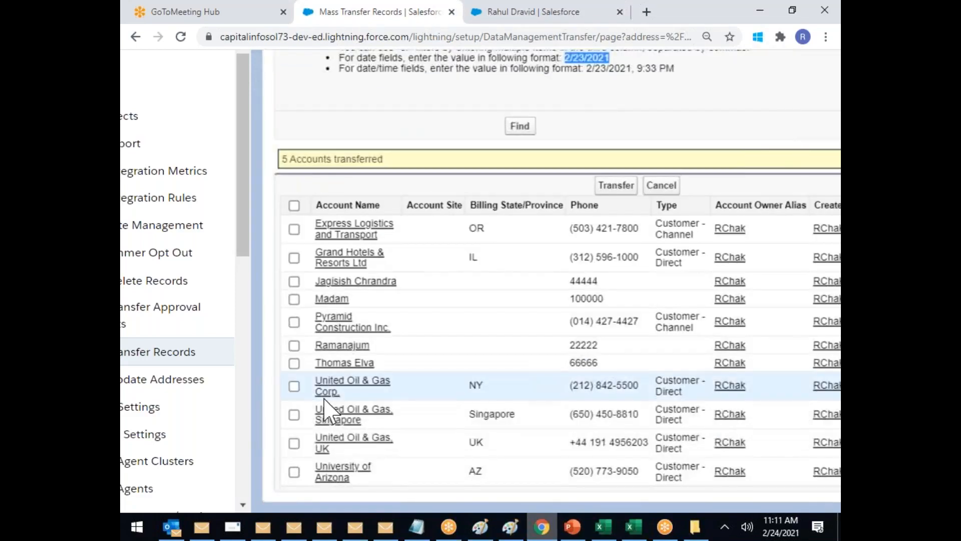
{"action": "scroll", "coordinate": [478, 96], "scroll_direction": "up", "scroll_amount": 5}
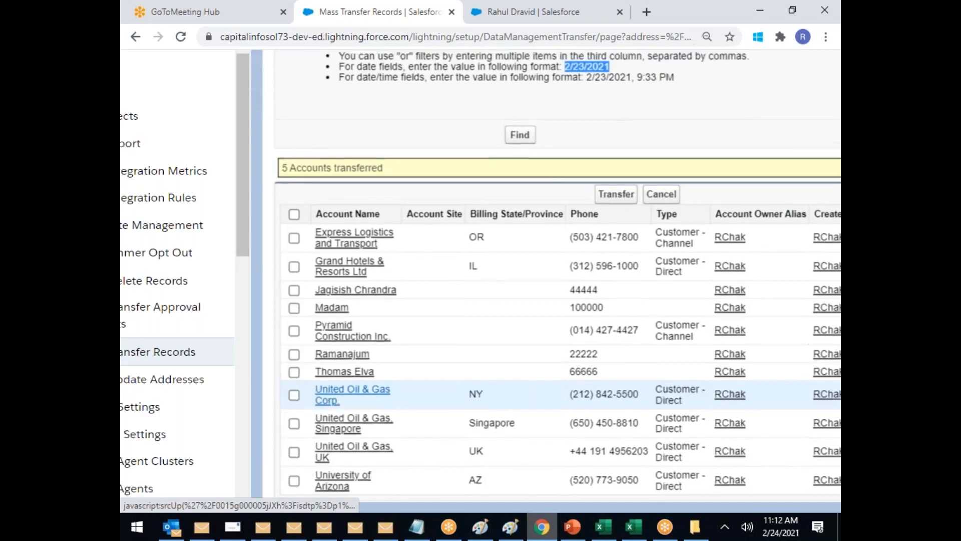
{"action": "left_click", "coordinate": [587, 118]}
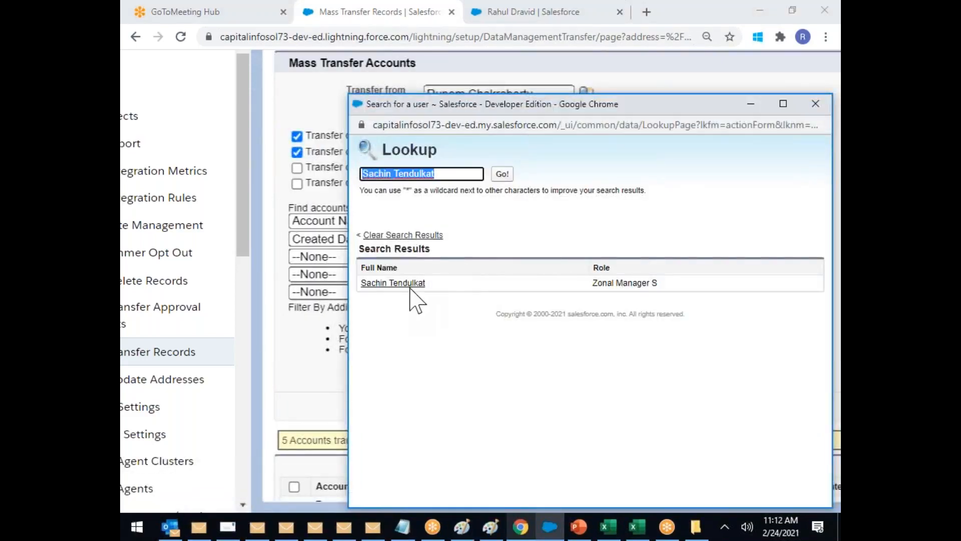
{"action": "key", "text": "BackSpace"}
{"action": "left_click", "coordinate": [502, 174]}
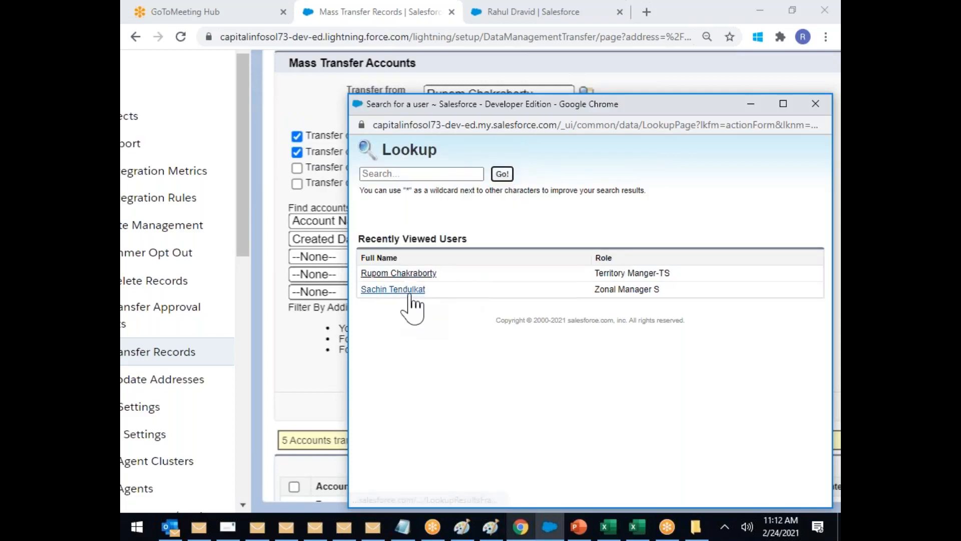
{"action": "left_click", "coordinate": [406, 292]}
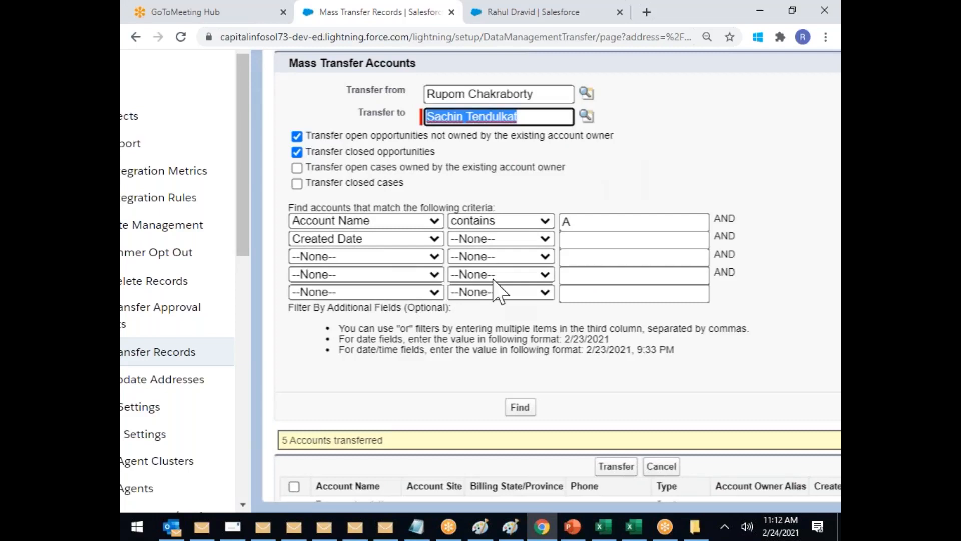
{"action": "scroll", "coordinate": [569, 435], "scroll_direction": "down", "scroll_amount": 3}
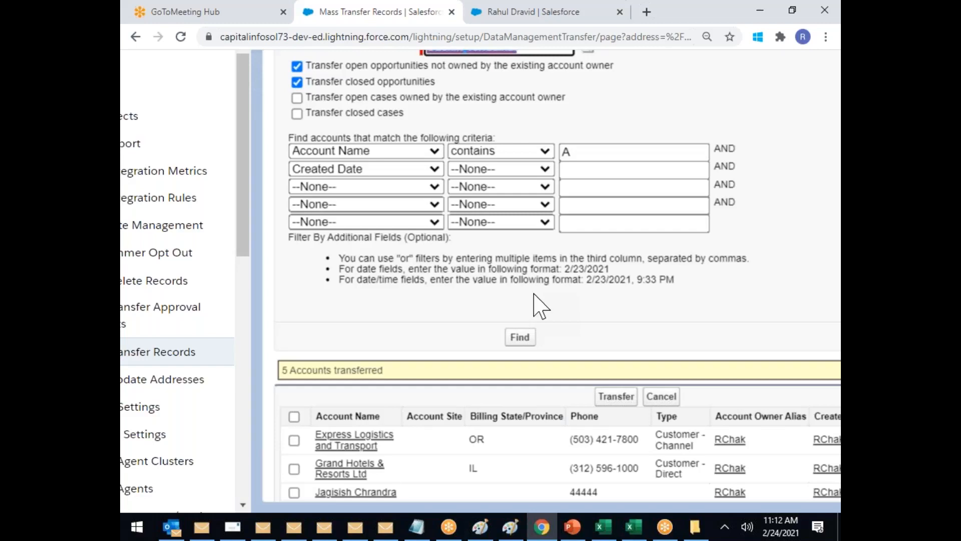
{"action": "scroll", "coordinate": [534, 294], "scroll_direction": "down", "scroll_amount": 2}
{"action": "scroll", "coordinate": [331, 385], "scroll_direction": "down", "scroll_amount": 3}
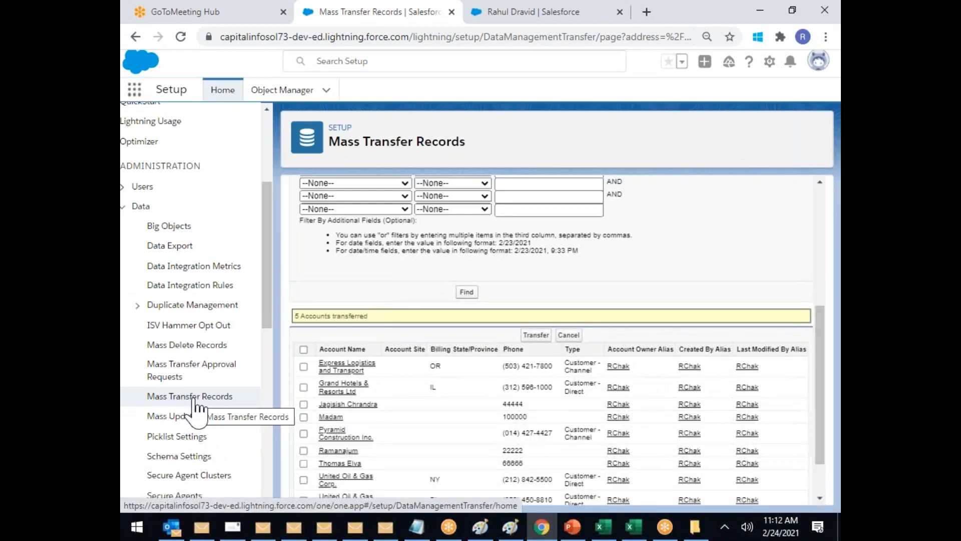
{"action": "left_click", "coordinate": [192, 429]}
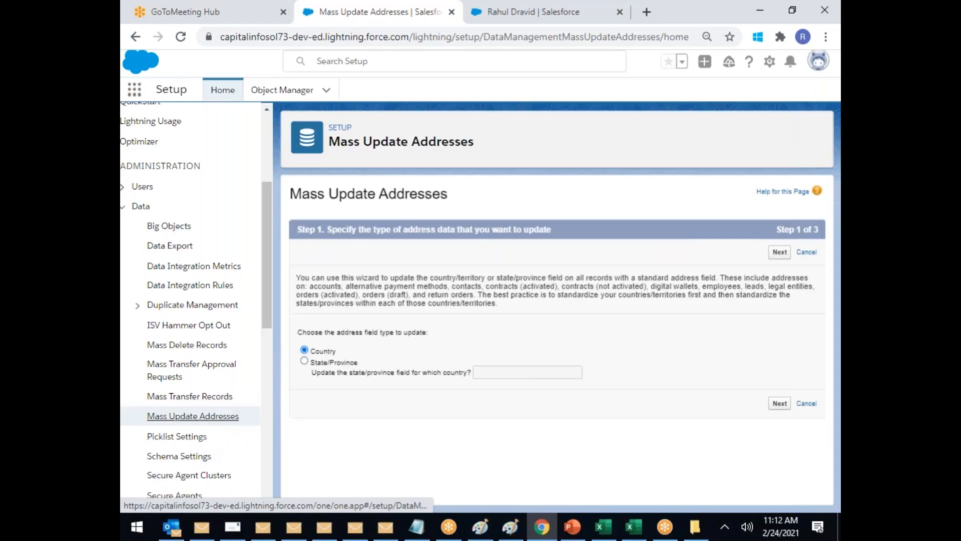
Step: In the other Salesforce tab, go to the Contacts list and open a contact
{"action": "left_click", "coordinate": [563, 18]}
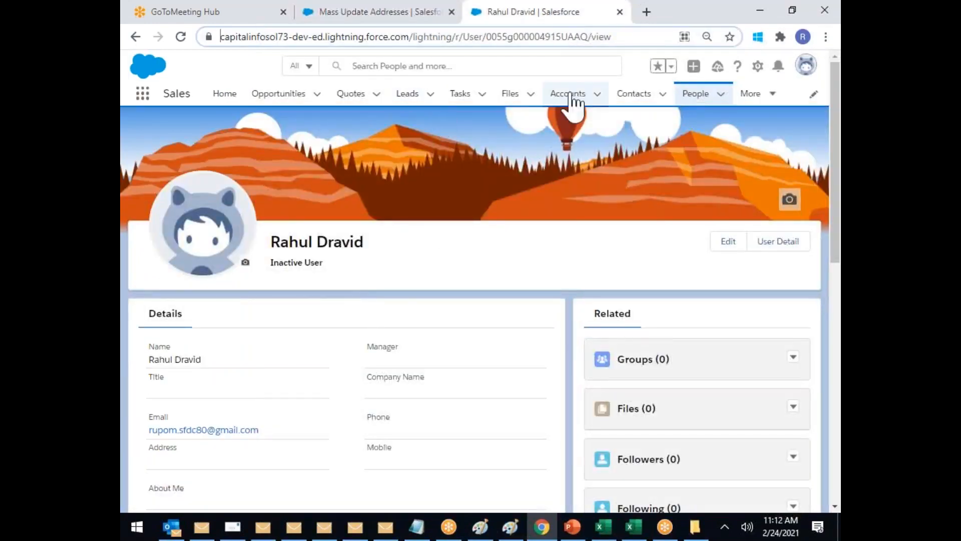
{"action": "left_click", "coordinate": [617, 96]}
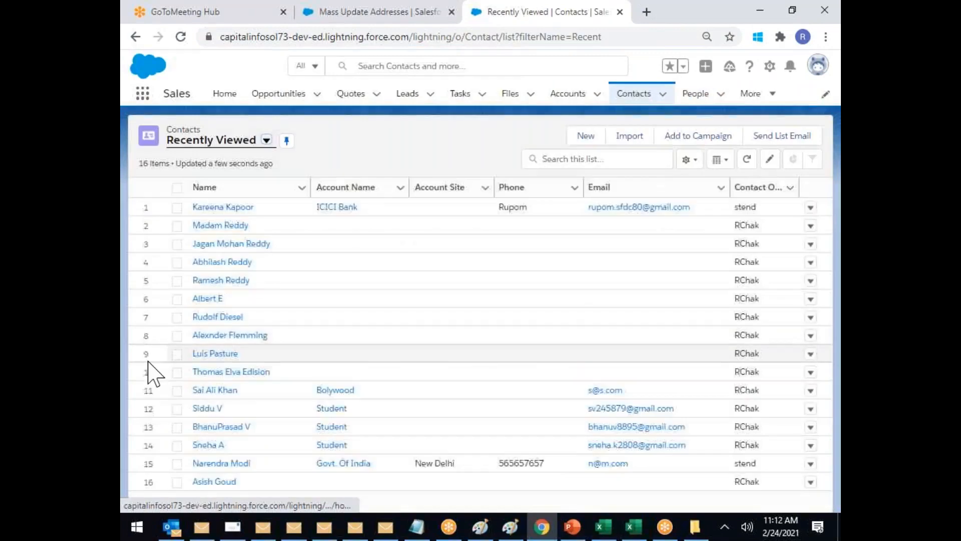
{"action": "left_click", "coordinate": [224, 226]}
Step: Inspect the first contact's mailing address in edit mode, leaving it unsaved
{"action": "left_click", "coordinate": [232, 231]}
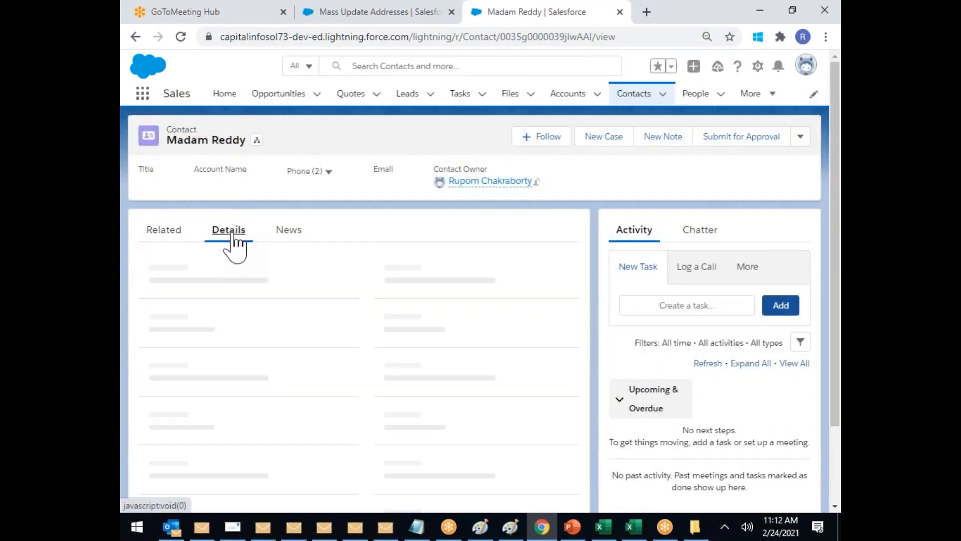
{"action": "scroll", "coordinate": [317, 314], "scroll_direction": "down", "scroll_amount": 2}
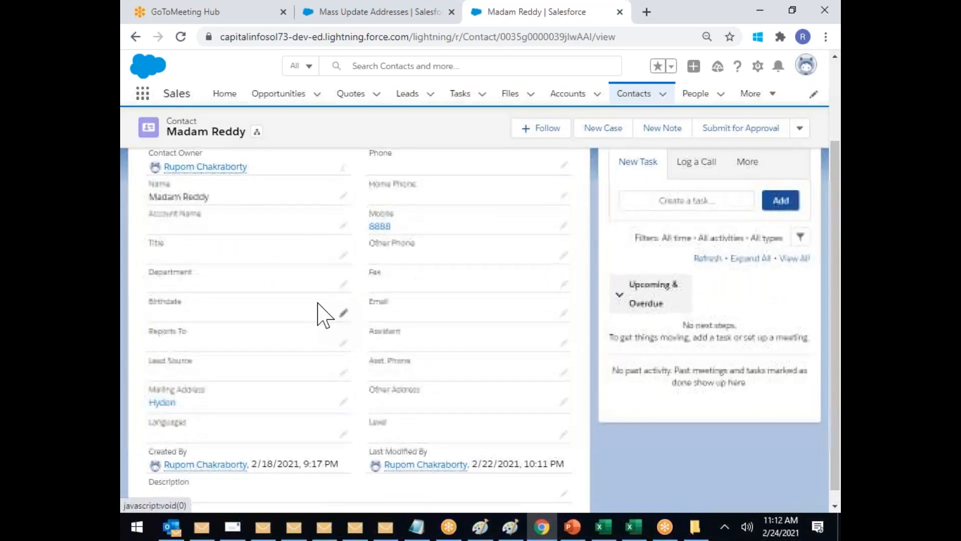
{"action": "scroll", "coordinate": [322, 313], "scroll_direction": "down", "scroll_amount": 1}
{"action": "left_click", "coordinate": [344, 388]}
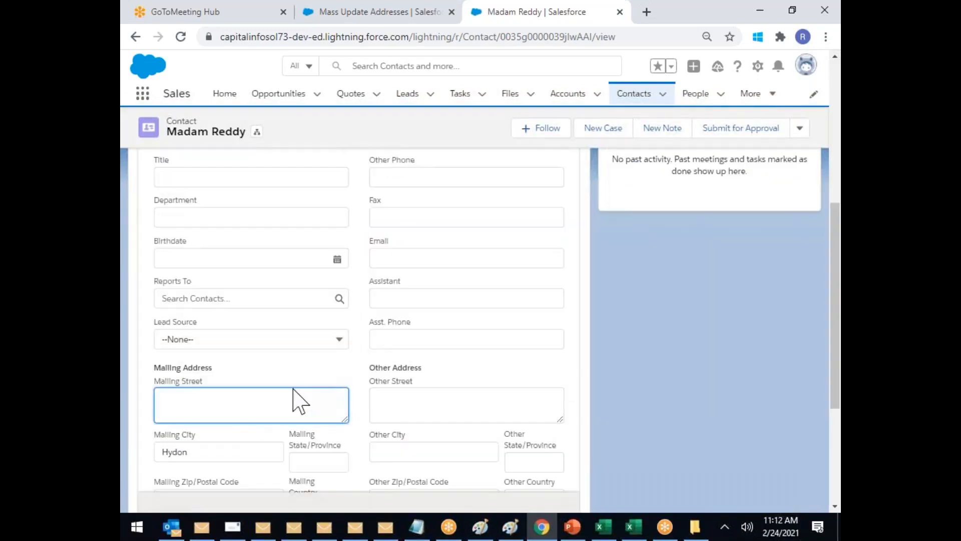
{"action": "left_click", "coordinate": [199, 448]}
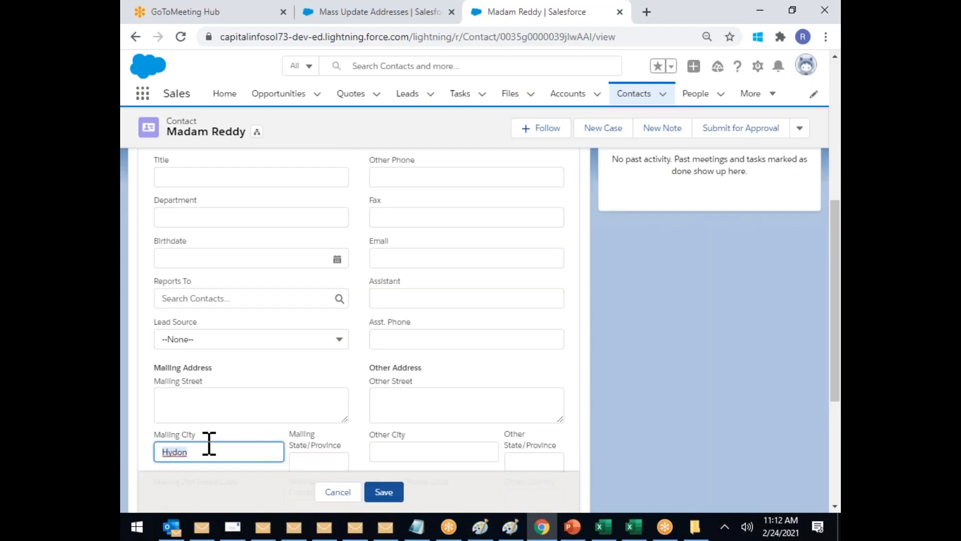
{"action": "left_click", "coordinate": [643, 100]}
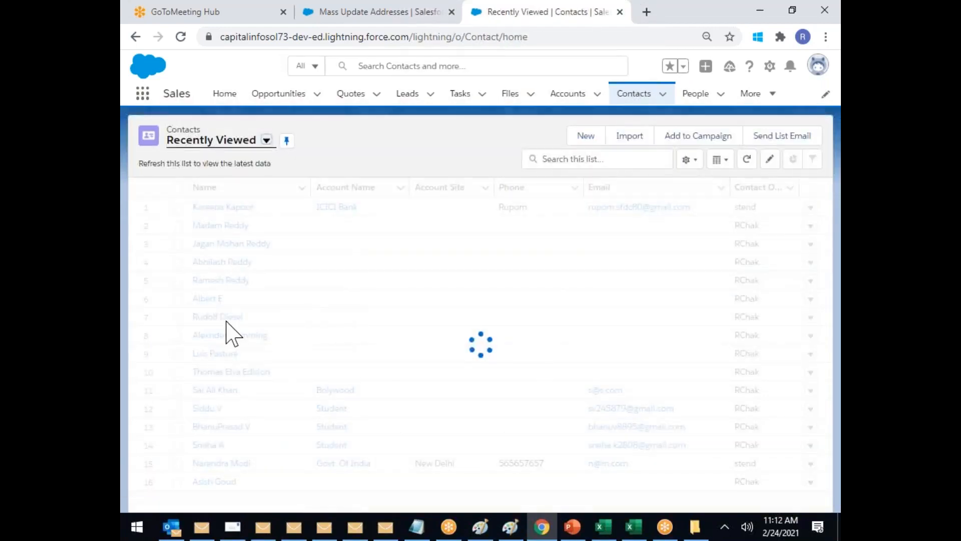
Step: Check another contact's mailing address, then go back to Recently Viewed contacts
{"action": "left_click", "coordinate": [224, 317]}
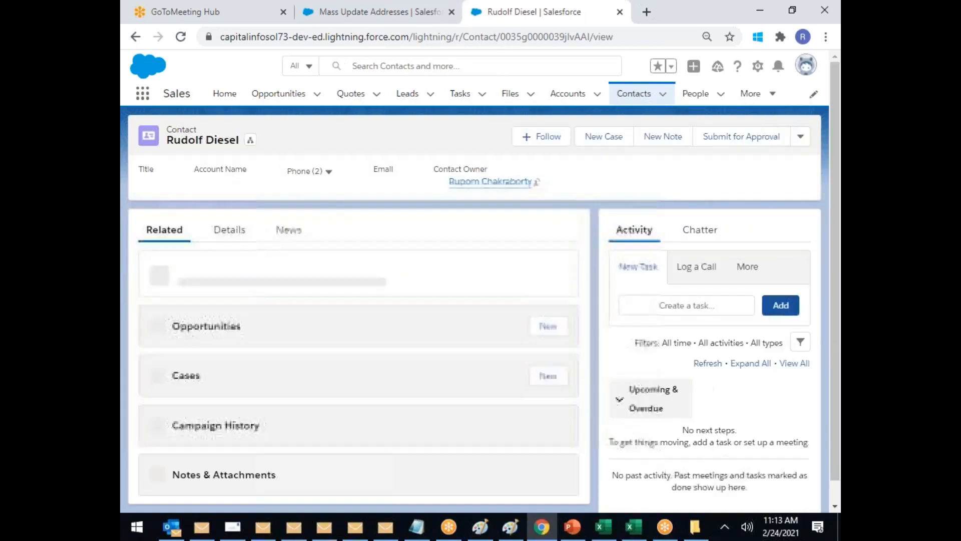
{"action": "left_click", "coordinate": [233, 231]}
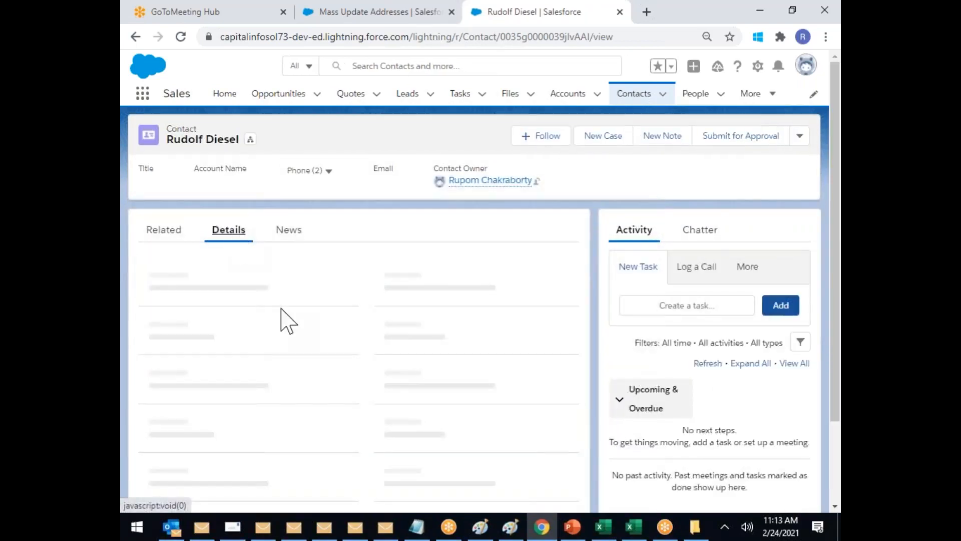
{"action": "scroll", "coordinate": [300, 332], "scroll_direction": "down", "scroll_amount": 3}
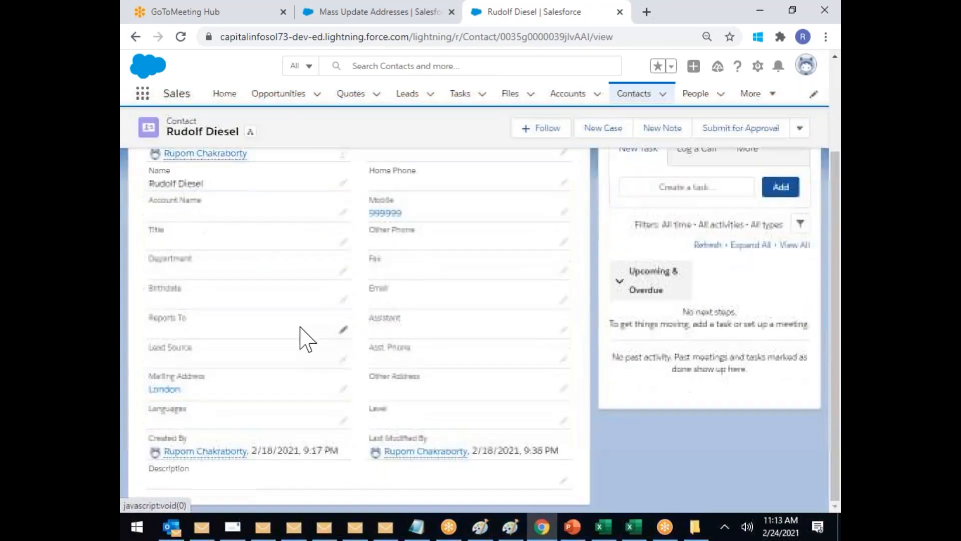
{"action": "left_click", "coordinate": [343, 391]}
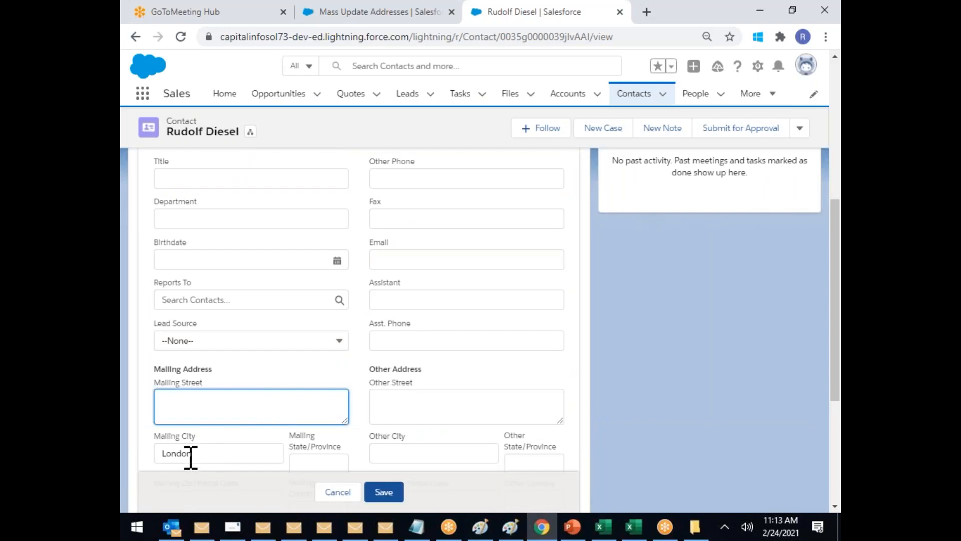
{"action": "left_click", "coordinate": [662, 96]}
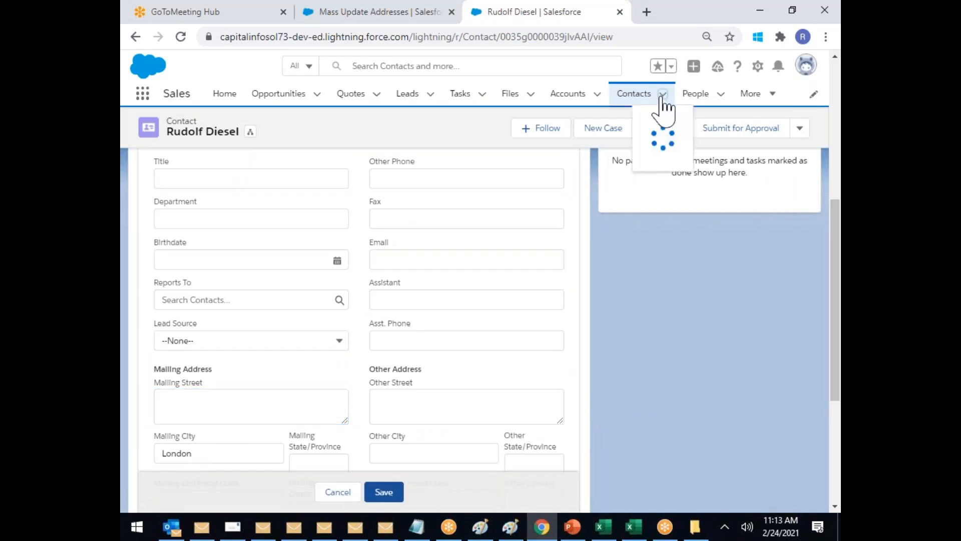
{"action": "left_click", "coordinate": [631, 98]}
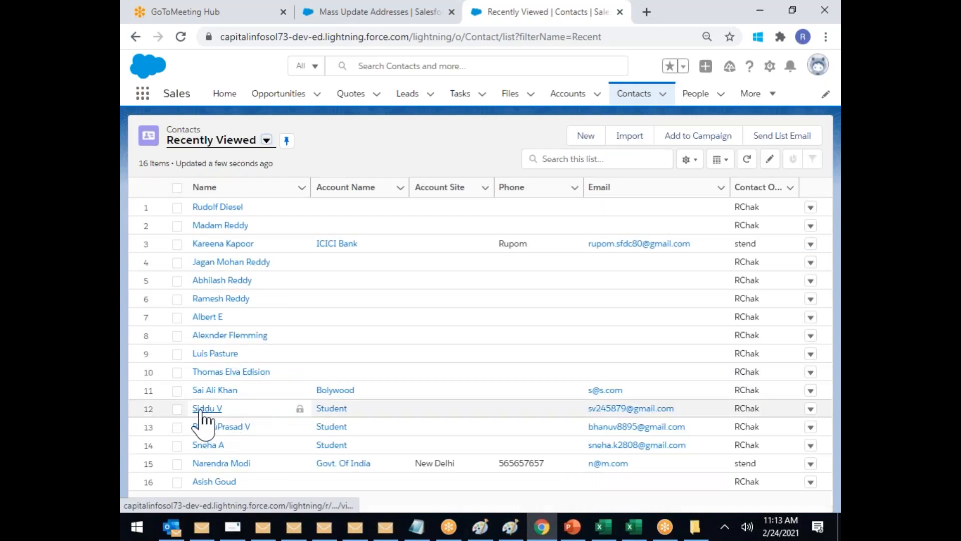
Step: Review the row 7 contact's details and glance at the Leads list
{"action": "left_click", "coordinate": [214, 317]}
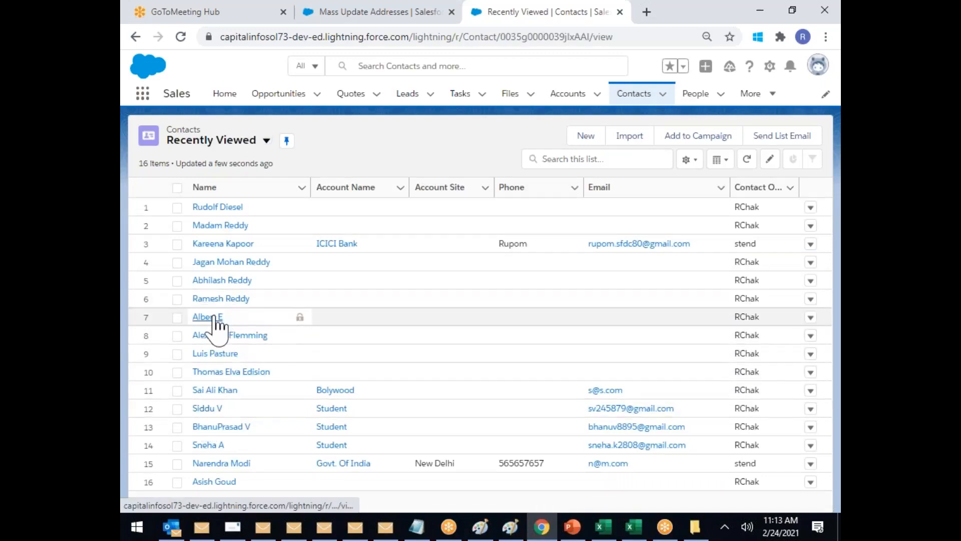
{"action": "left_click", "coordinate": [229, 236]}
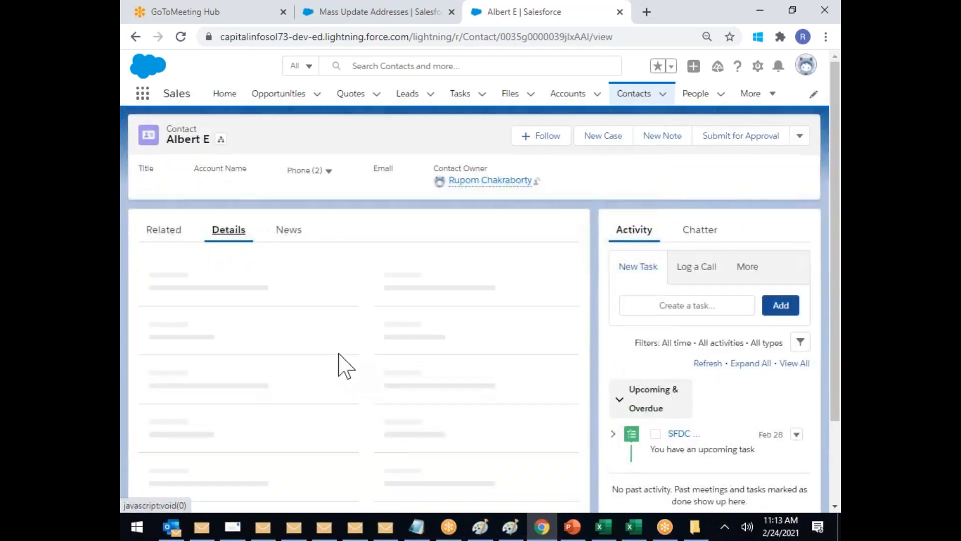
{"action": "scroll", "coordinate": [344, 363], "scroll_direction": "down", "scroll_amount": 3}
{"action": "scroll", "coordinate": [343, 364], "scroll_direction": "up", "scroll_amount": 3}
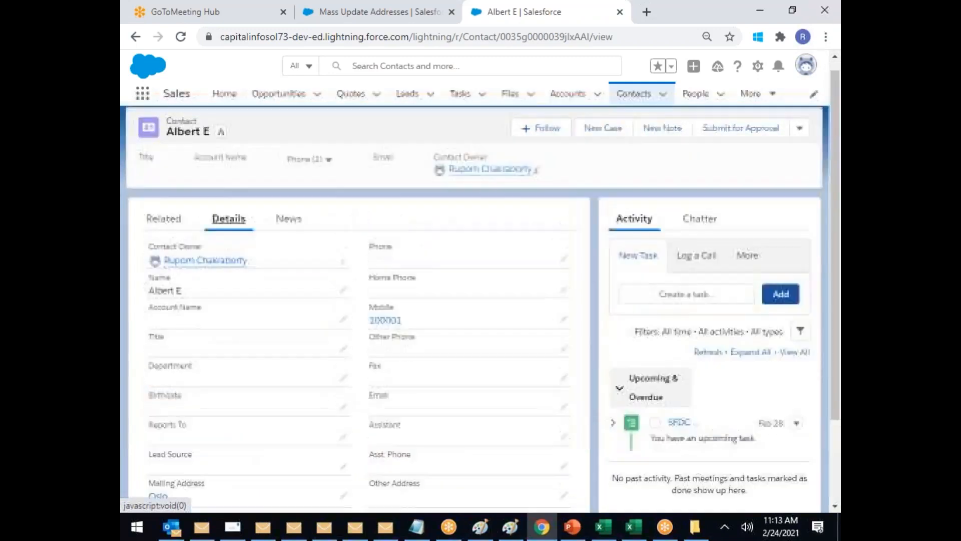
{"action": "left_click", "coordinate": [407, 95]}
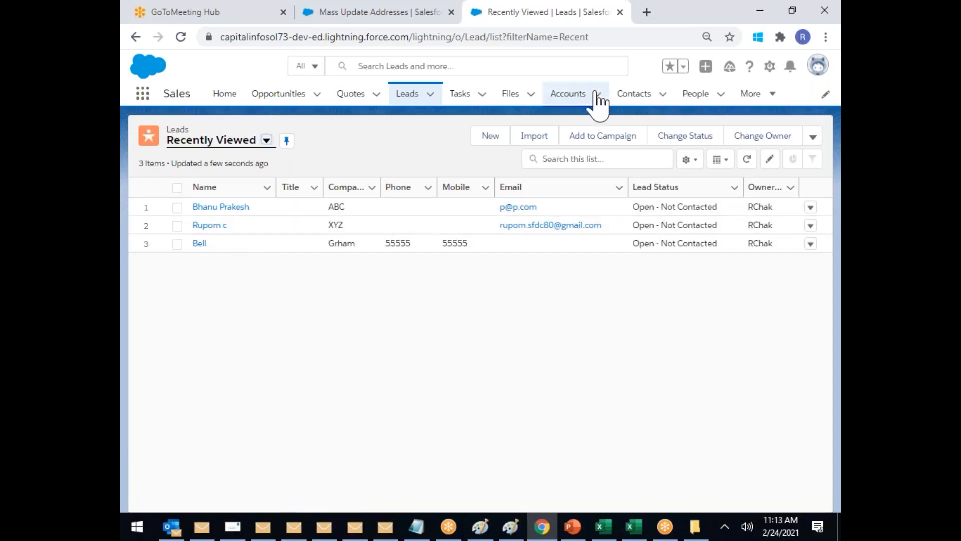
{"action": "left_click", "coordinate": [633, 96]}
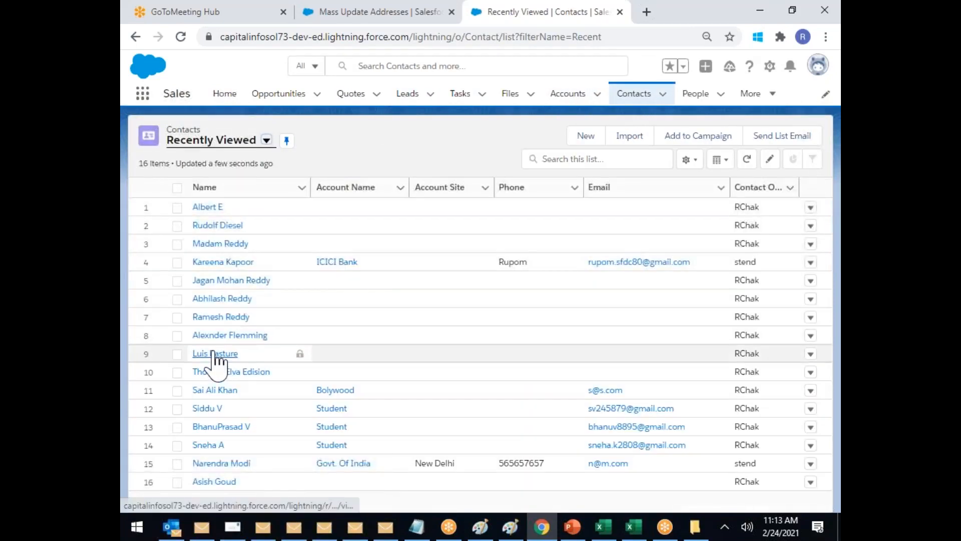
Step: Review the row 10 contact's details twice, returning to Recently Viewed contacts each time
{"action": "left_click", "coordinate": [228, 371]}
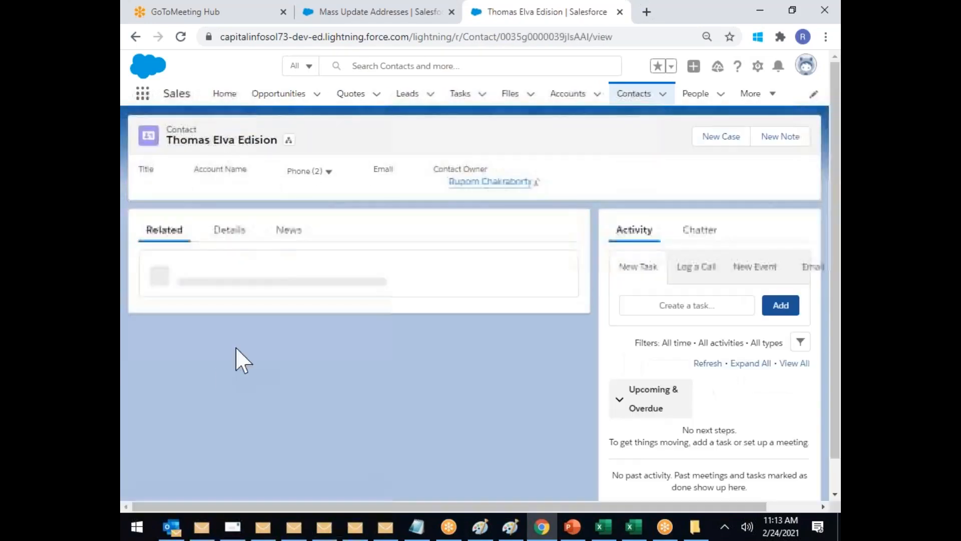
{"action": "left_click", "coordinate": [229, 232]}
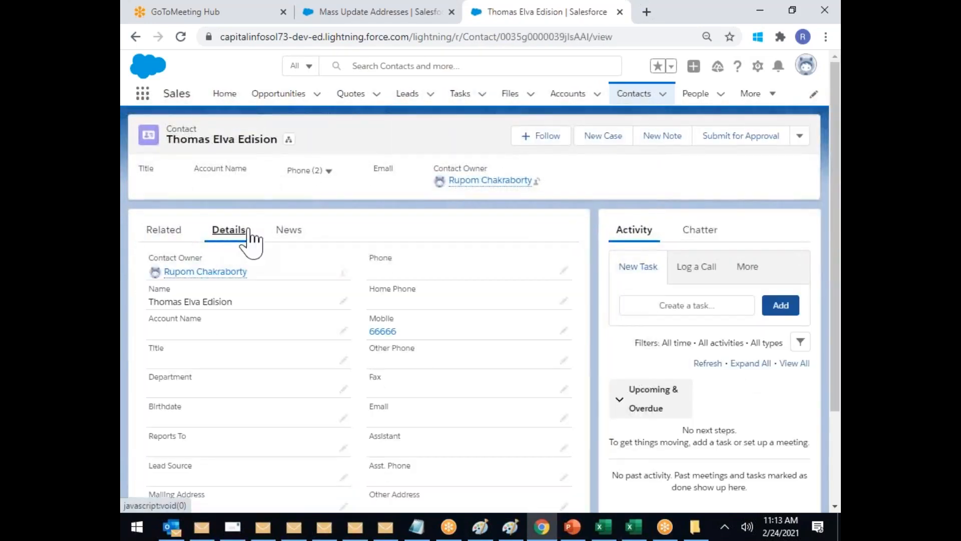
{"action": "scroll", "coordinate": [351, 340], "scroll_direction": "down", "scroll_amount": 3}
{"action": "scroll", "coordinate": [562, 337], "scroll_direction": "up", "scroll_amount": 3}
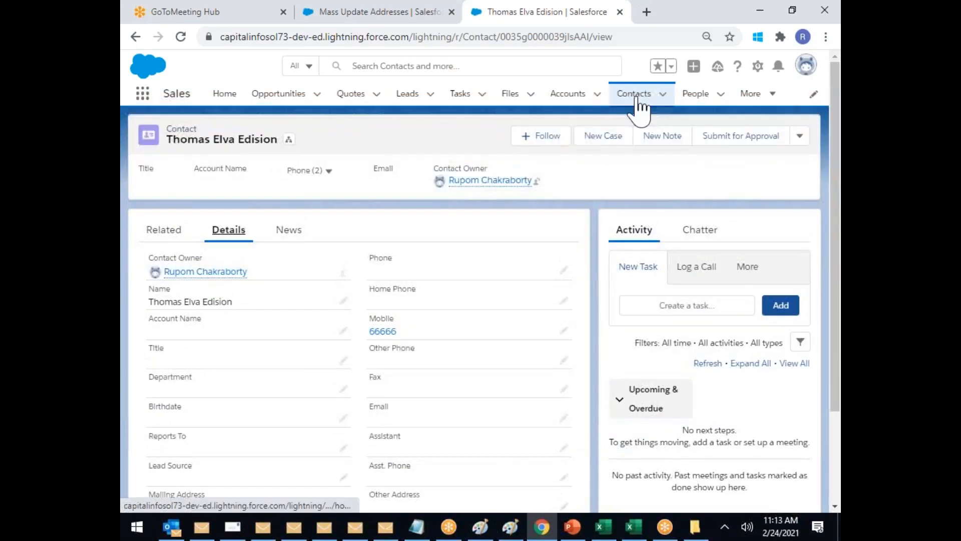
{"action": "left_click", "coordinate": [636, 95]}
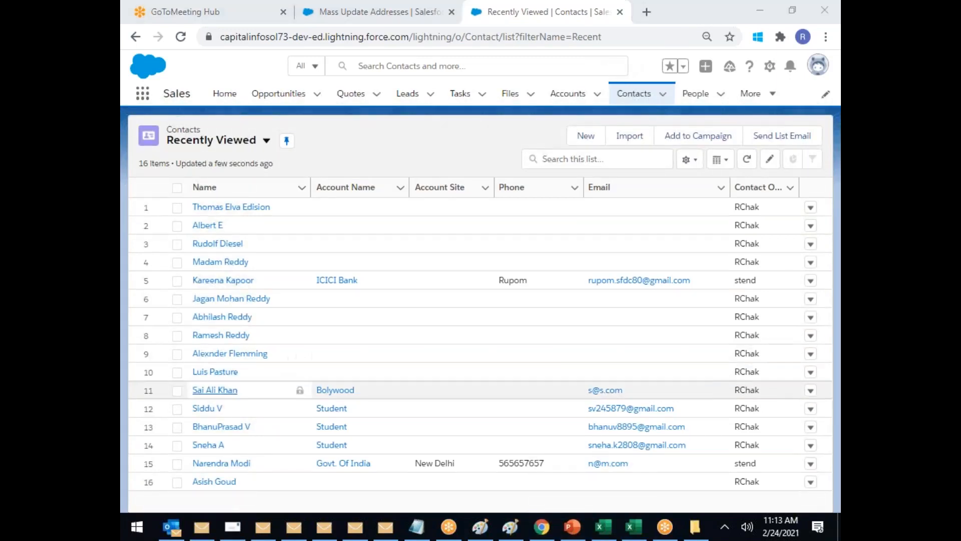
{"action": "left_click", "coordinate": [218, 373]}
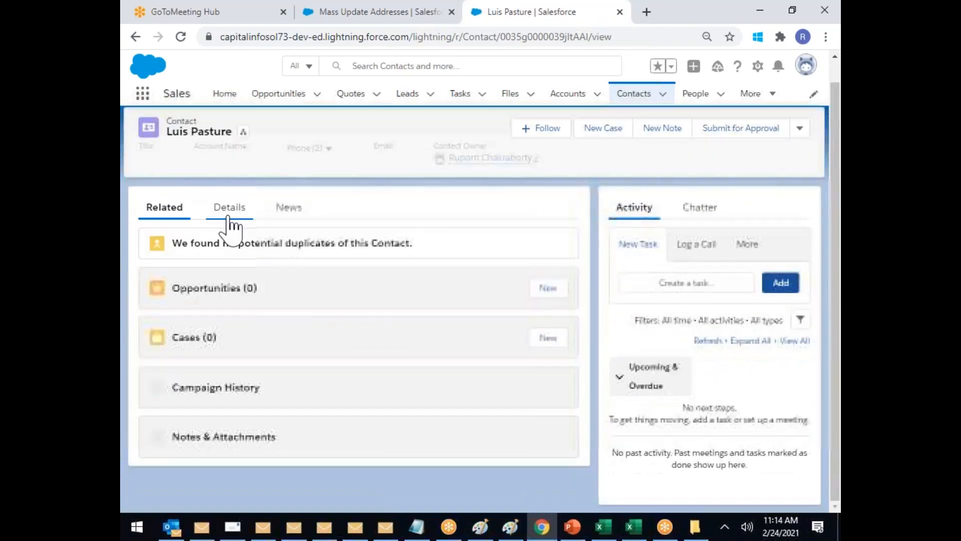
{"action": "left_click", "coordinate": [229, 209]}
{"action": "scroll", "coordinate": [401, 367], "scroll_direction": "down", "scroll_amount": 3}
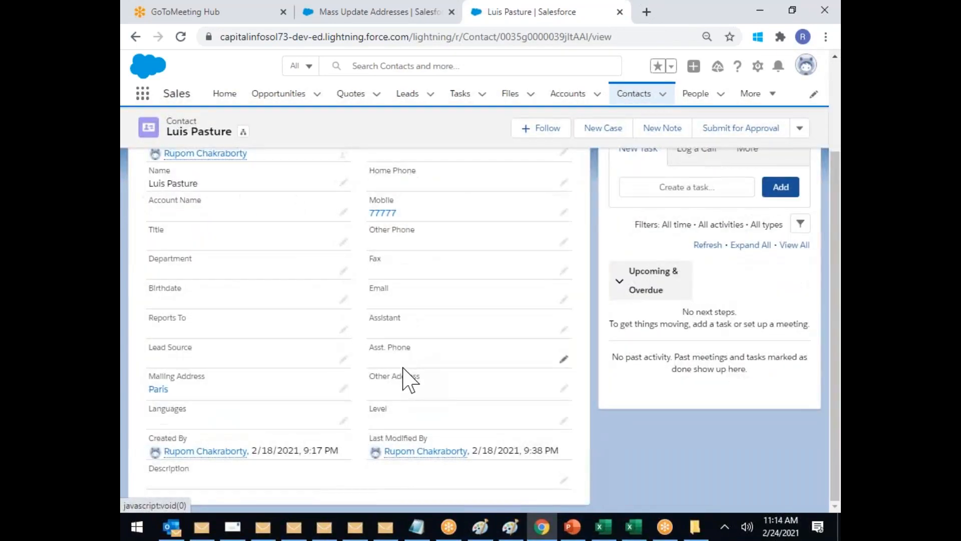
{"action": "scroll", "coordinate": [401, 367], "scroll_direction": "up", "scroll_amount": 3}
{"action": "left_click", "coordinate": [621, 97]}
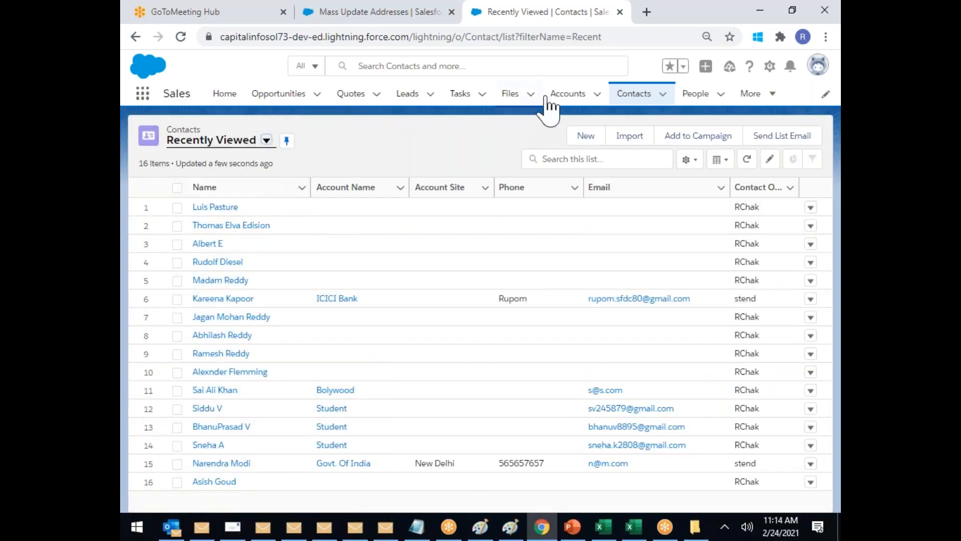
Step: Open the Grham account from Accounts and review its details
{"action": "left_click", "coordinate": [566, 95]}
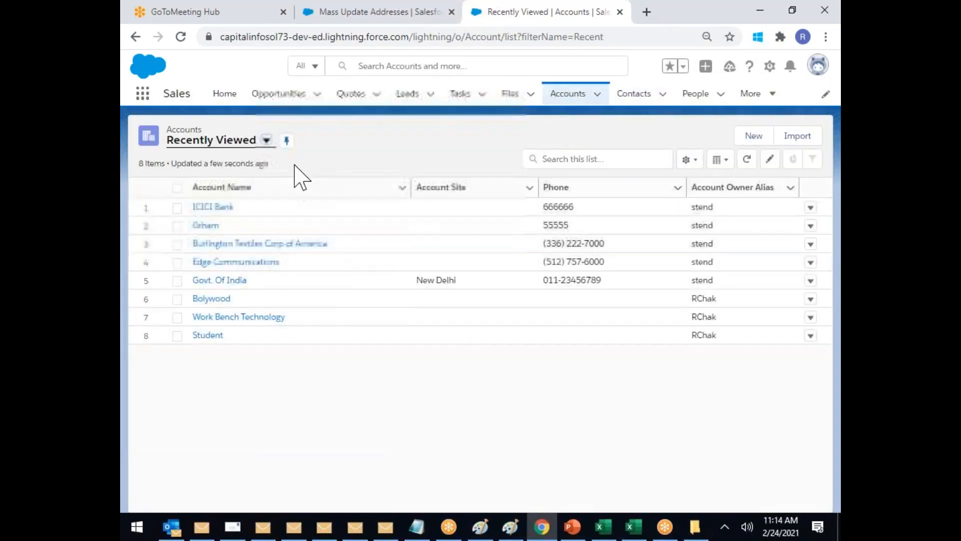
{"action": "left_click", "coordinate": [270, 142]}
{"action": "left_click", "coordinate": [391, 428]}
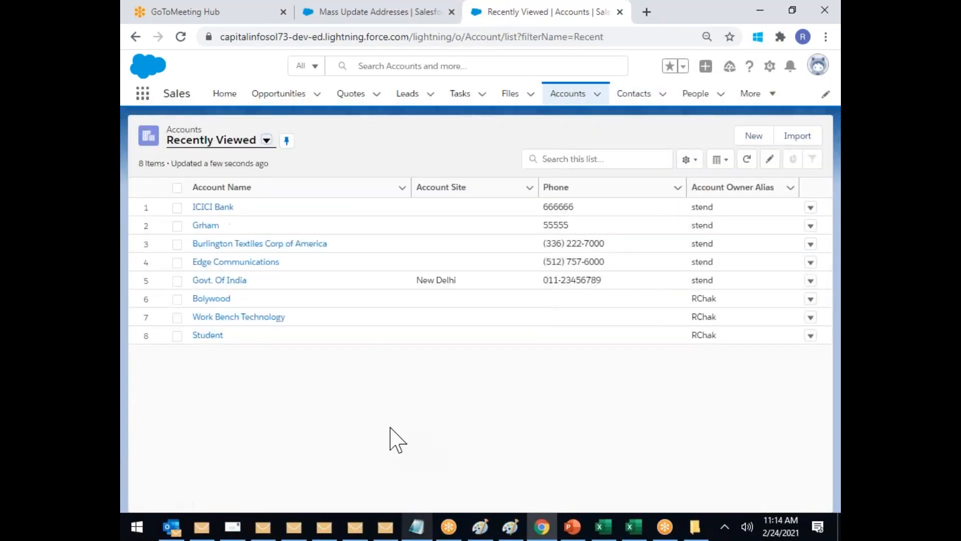
{"action": "left_click", "coordinate": [214, 230]}
{"action": "left_click", "coordinate": [226, 232]}
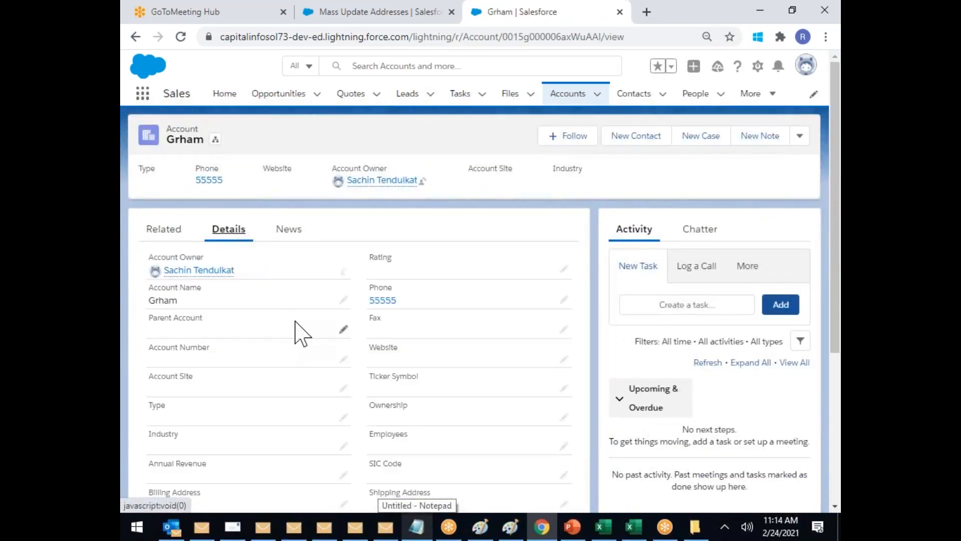
{"action": "scroll", "coordinate": [296, 328], "scroll_direction": "down", "scroll_amount": 3}
{"action": "scroll", "coordinate": [309, 358], "scroll_direction": "up", "scroll_amount": 4}
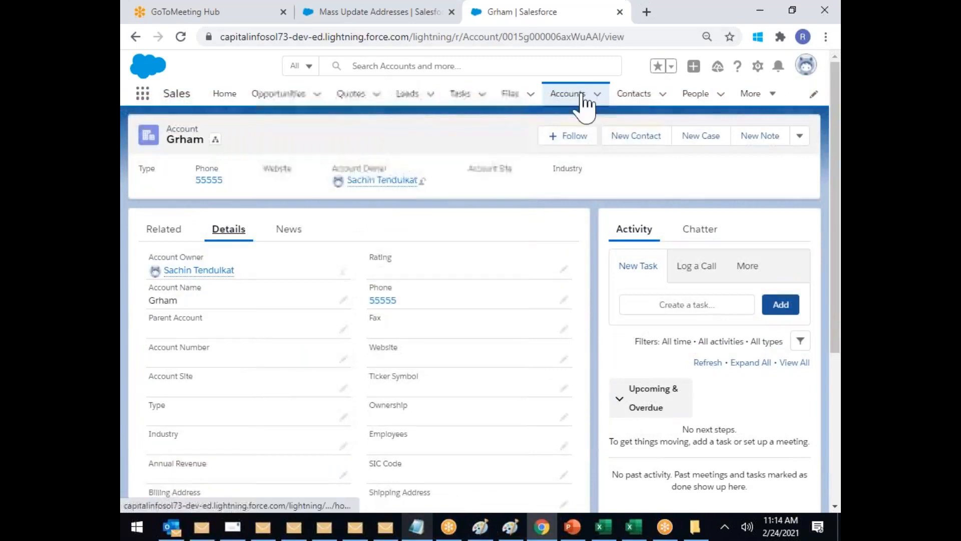
Step: Return to Contacts and switch the list view to All Contacts
{"action": "left_click", "coordinate": [622, 96]}
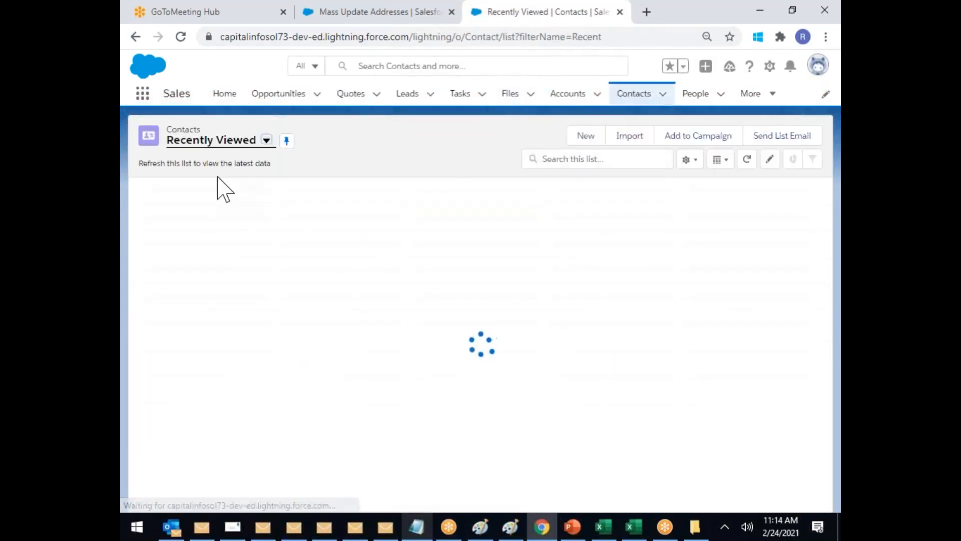
{"action": "left_click", "coordinate": [267, 141]}
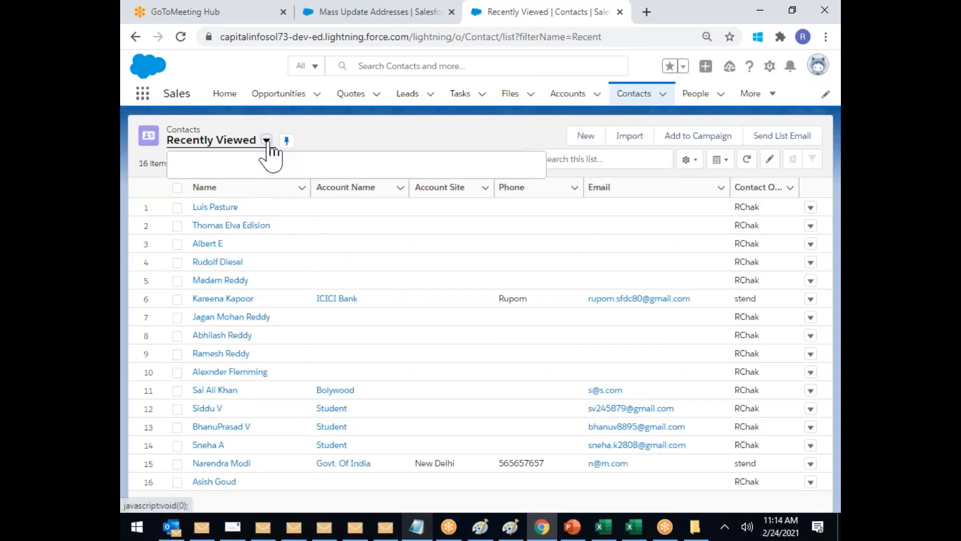
{"action": "left_click", "coordinate": [393, 125]}
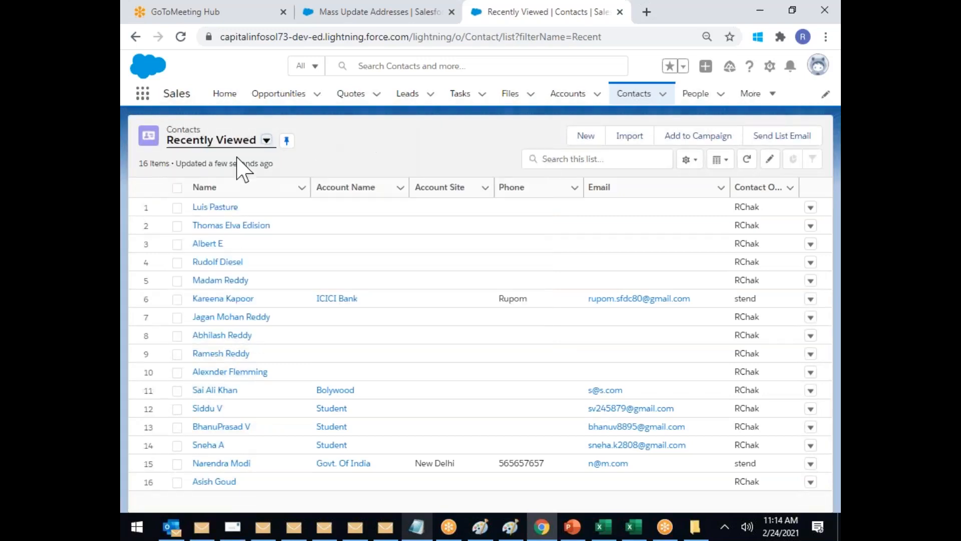
{"action": "left_click", "coordinate": [256, 141]}
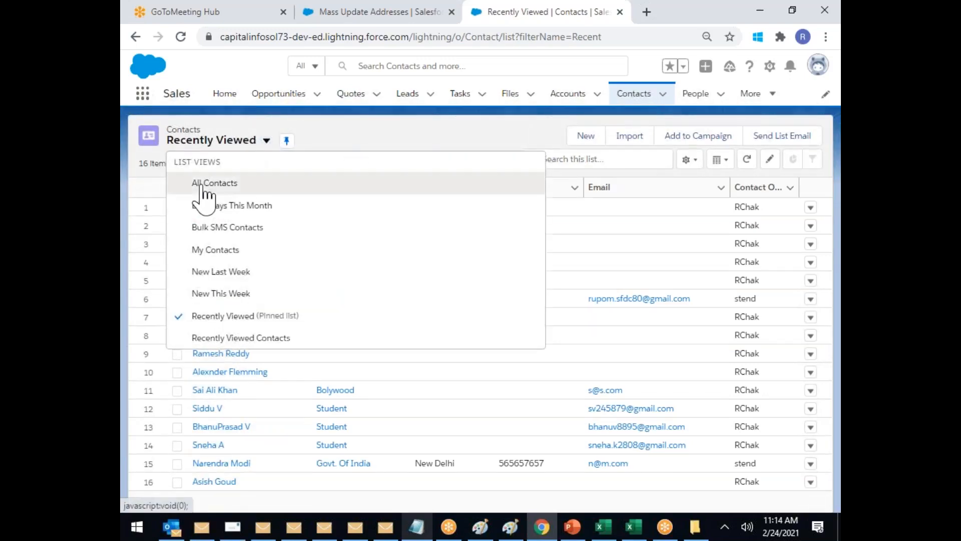
{"action": "left_click", "coordinate": [204, 185]}
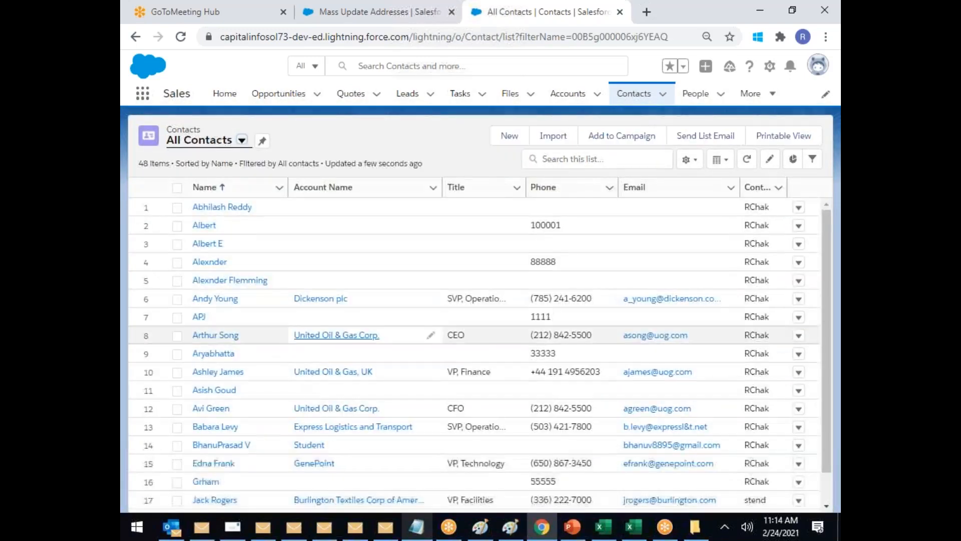
Step: View the row 3 contact's details, then return to the All Contacts list
{"action": "left_click", "coordinate": [203, 244]}
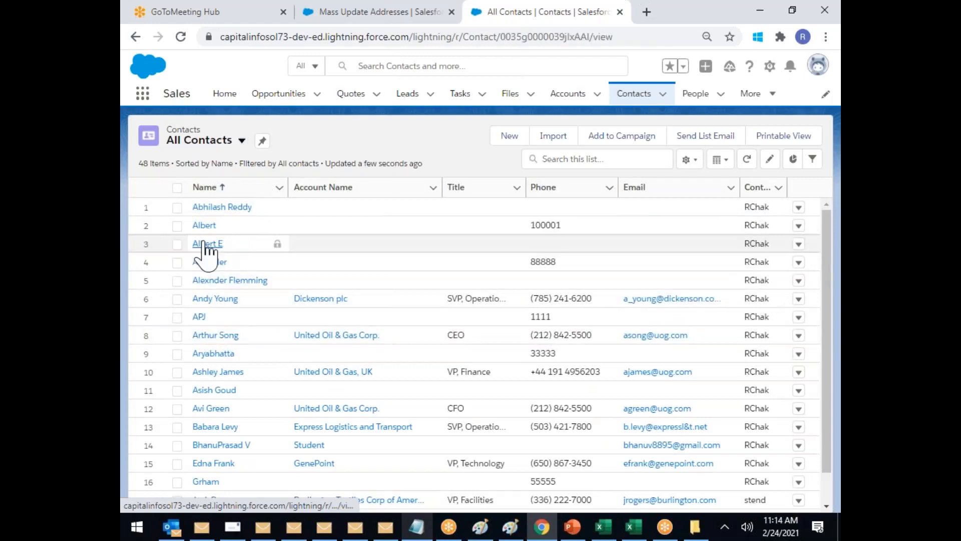
{"action": "left_click", "coordinate": [228, 233]}
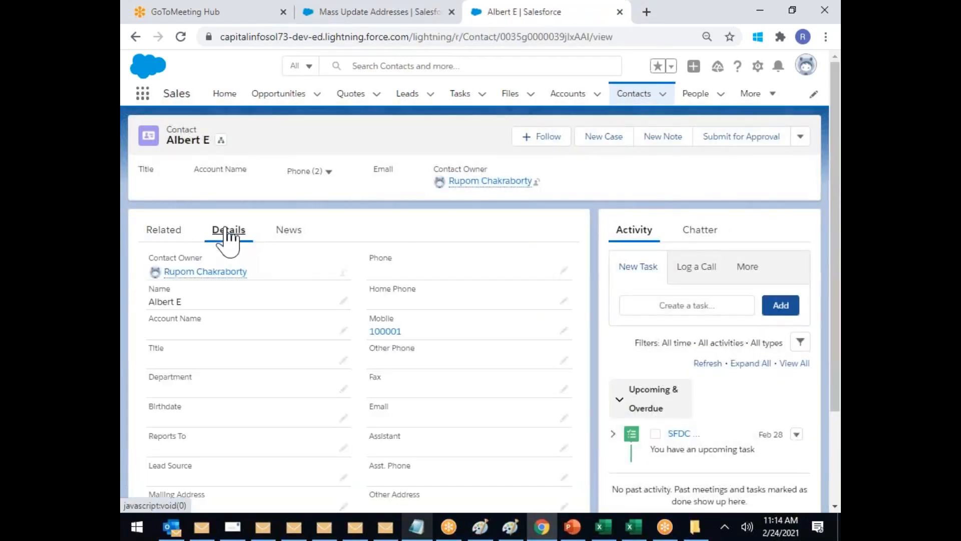
{"action": "left_click", "coordinate": [634, 100]}
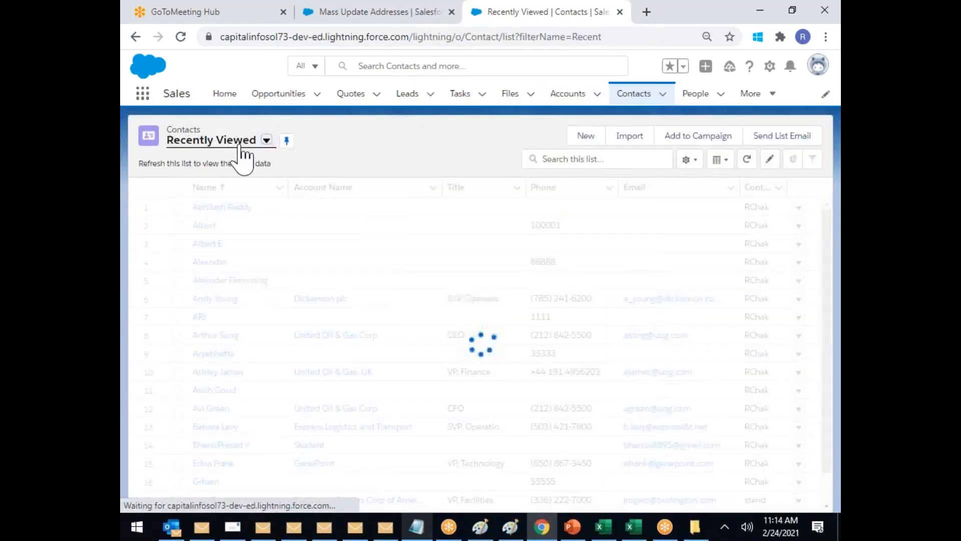
{"action": "left_click", "coordinate": [241, 148]}
{"action": "left_click", "coordinate": [221, 183]}
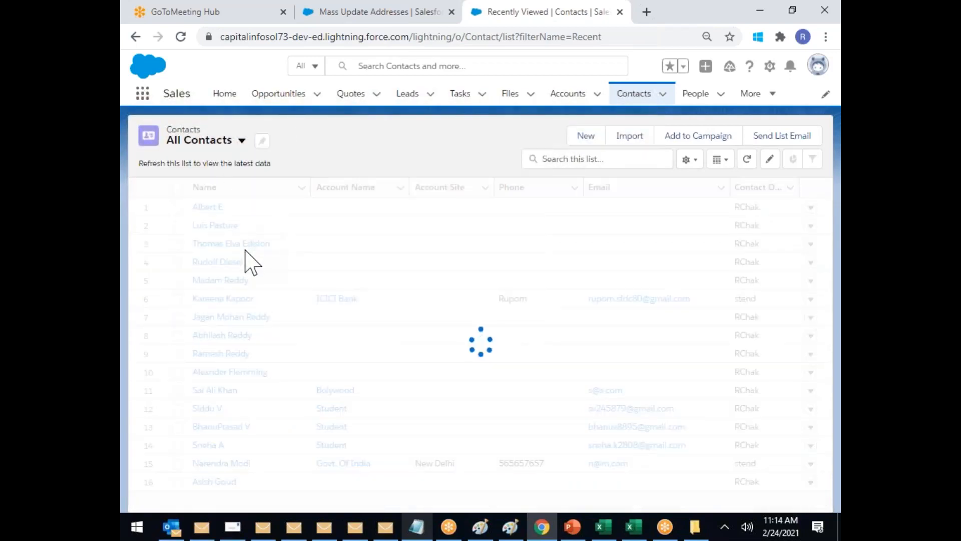
Step: Review Albert's details and Other Address without changes, then go back to Contacts
{"action": "left_click", "coordinate": [205, 226]}
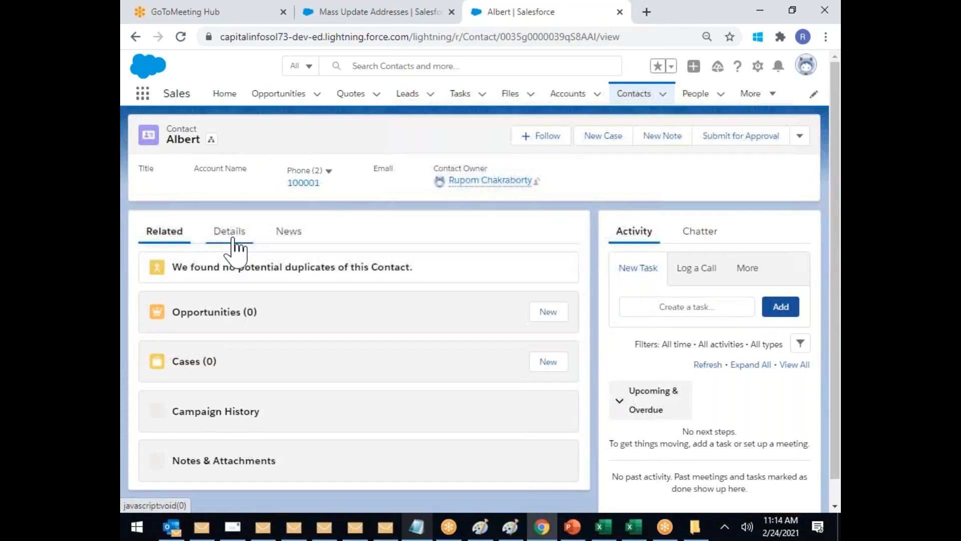
{"action": "left_click", "coordinate": [231, 239]}
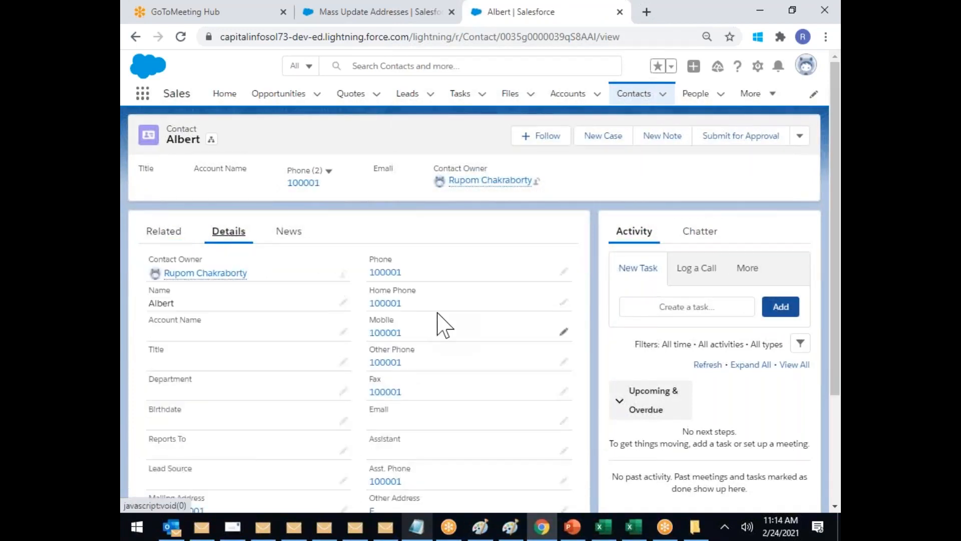
{"action": "scroll", "coordinate": [440, 324], "scroll_direction": "down", "scroll_amount": 3}
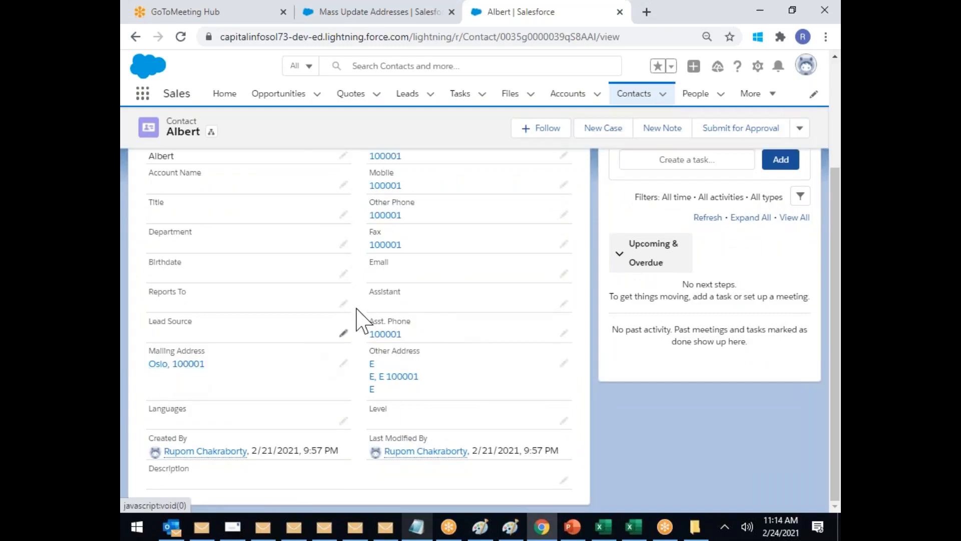
{"action": "left_click", "coordinate": [564, 362]}
{"action": "scroll", "coordinate": [559, 381], "scroll_direction": "down", "scroll_amount": 3}
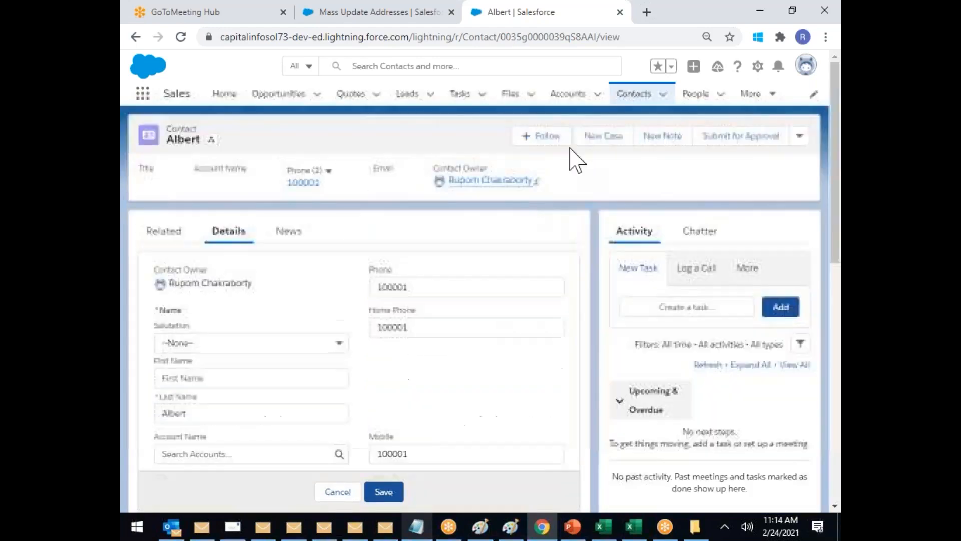
{"action": "left_click", "coordinate": [634, 96]}
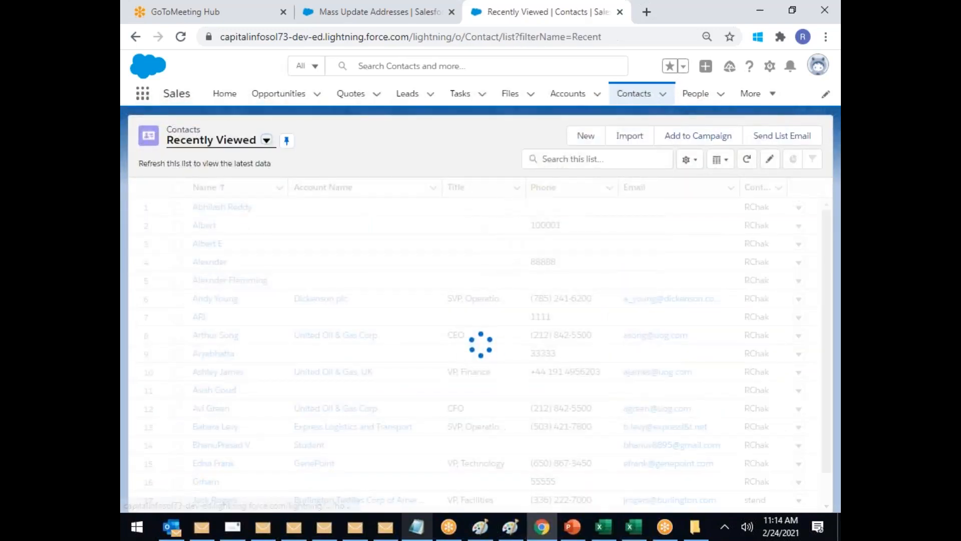
Step: Start a new contact and enter the mailing country India The Great
{"action": "left_click", "coordinate": [586, 135]}
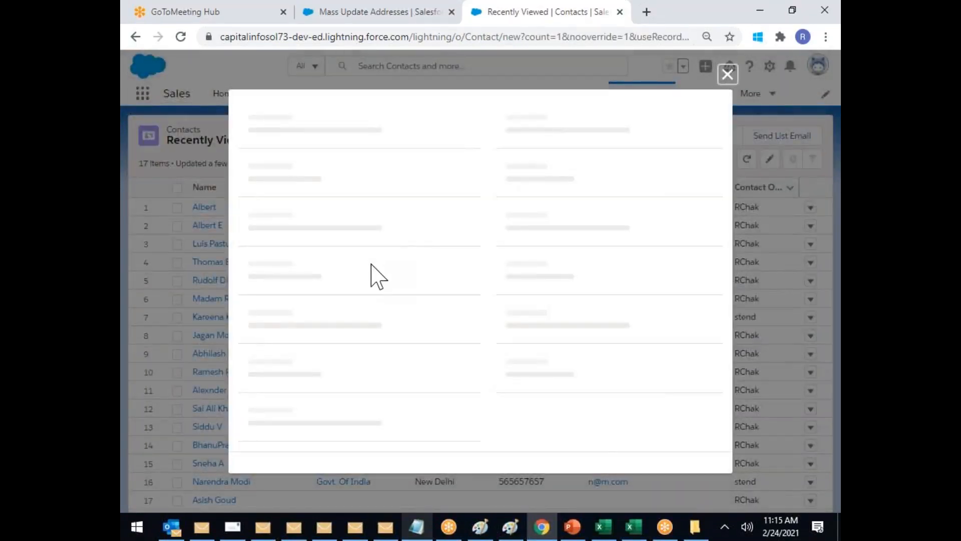
{"action": "scroll", "coordinate": [371, 264], "scroll_direction": "down", "scroll_amount": 2}
{"action": "scroll", "coordinate": [391, 334], "scroll_direction": "down", "scroll_amount": 8}
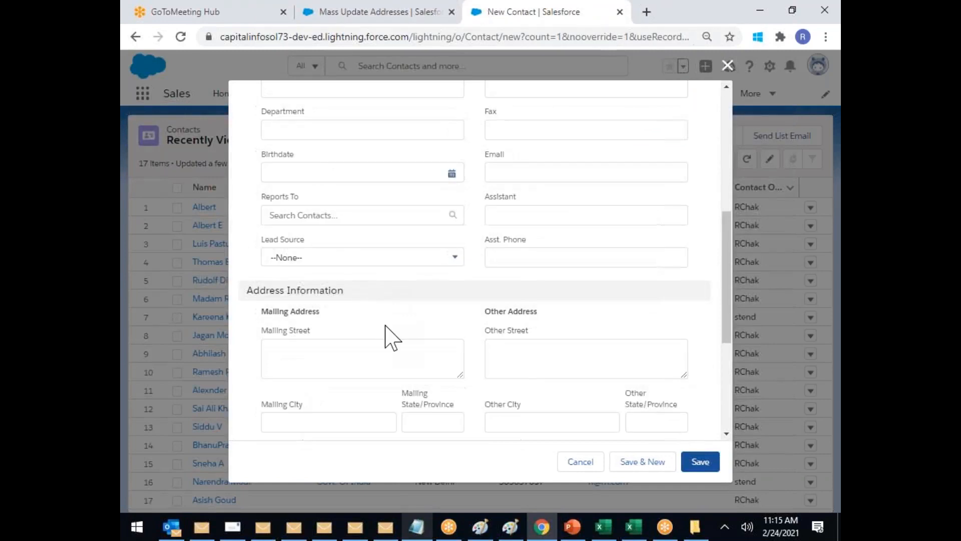
{"action": "left_click", "coordinate": [431, 320]}
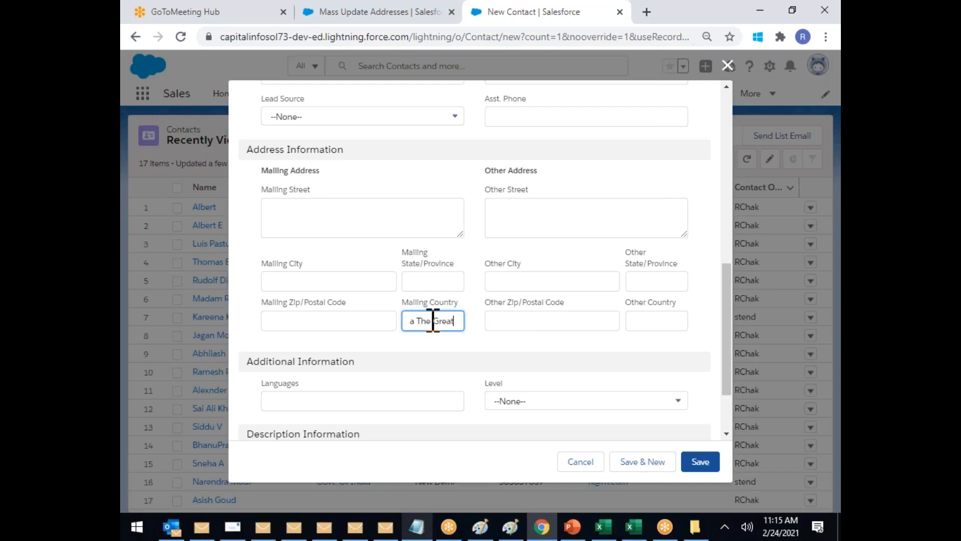
{"action": "left_click_drag", "start_coordinate": [418, 300], "coordinate": [429, 307]}
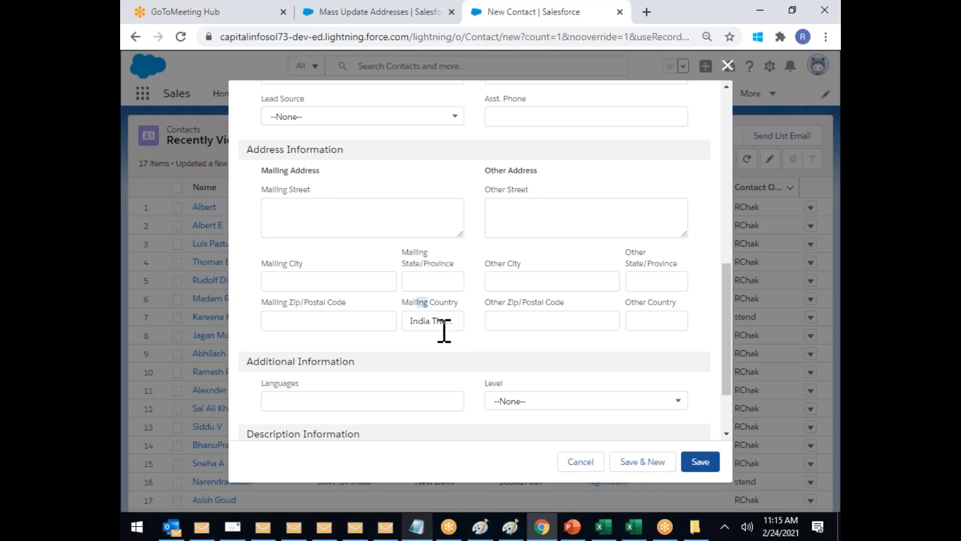
{"action": "left_click", "coordinate": [440, 322]}
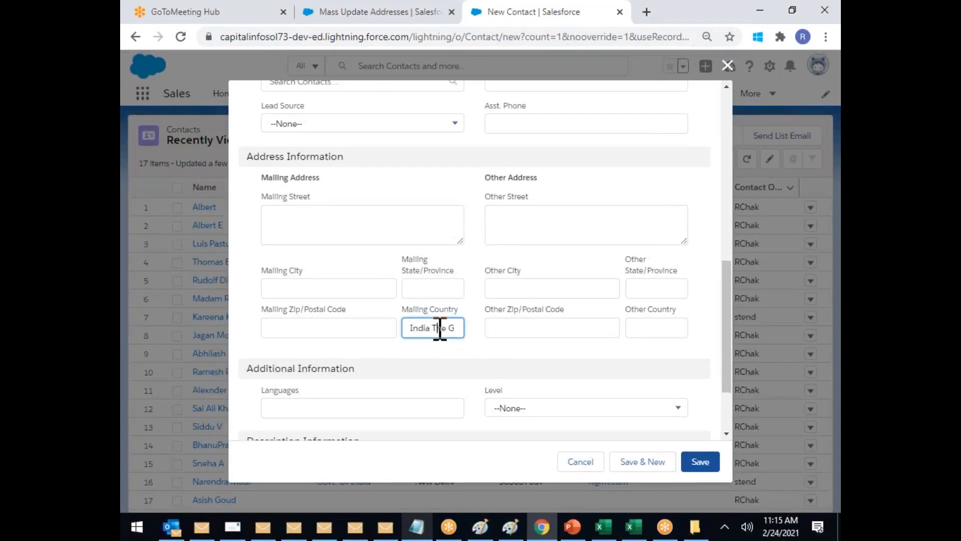
{"action": "scroll", "coordinate": [354, 227], "scroll_direction": "up", "scroll_amount": 7}
Step: Fill in the name, save the contact abc ba, and view its details
{"action": "left_click", "coordinate": [295, 165]}
{"action": "type", "text": "a"}
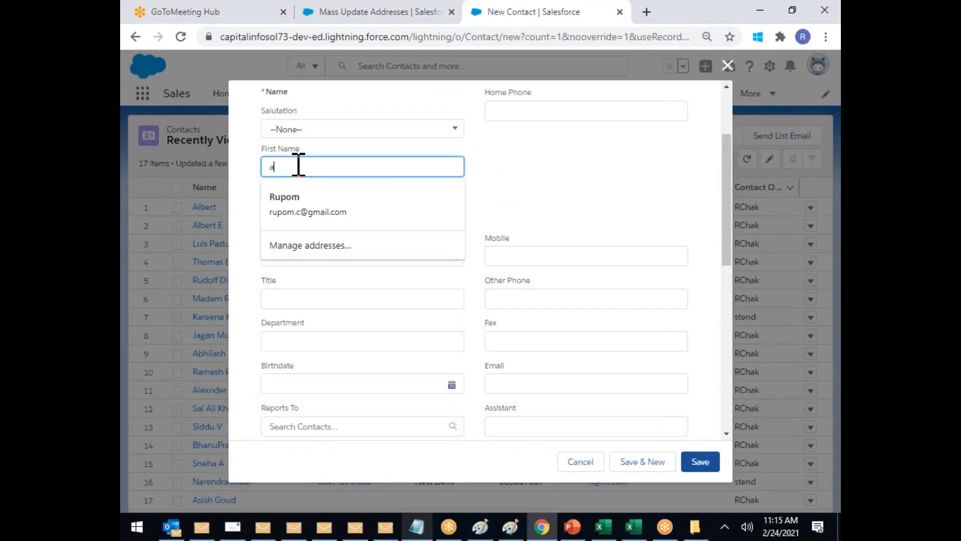
{"action": "type", "text": "bc"}
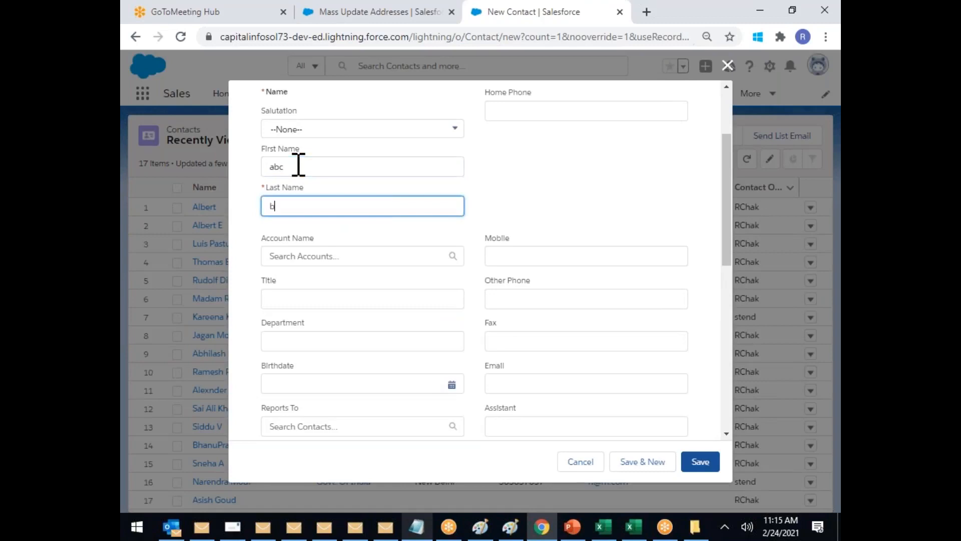
{"action": "left_click", "coordinate": [706, 468]}
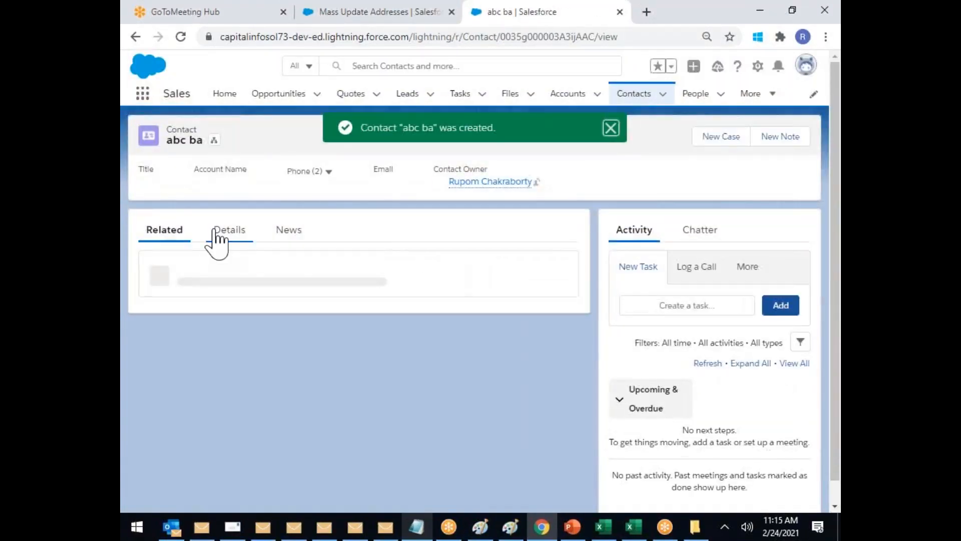
{"action": "left_click", "coordinate": [220, 232]}
{"action": "scroll", "coordinate": [301, 279], "scroll_direction": "down", "scroll_amount": 3}
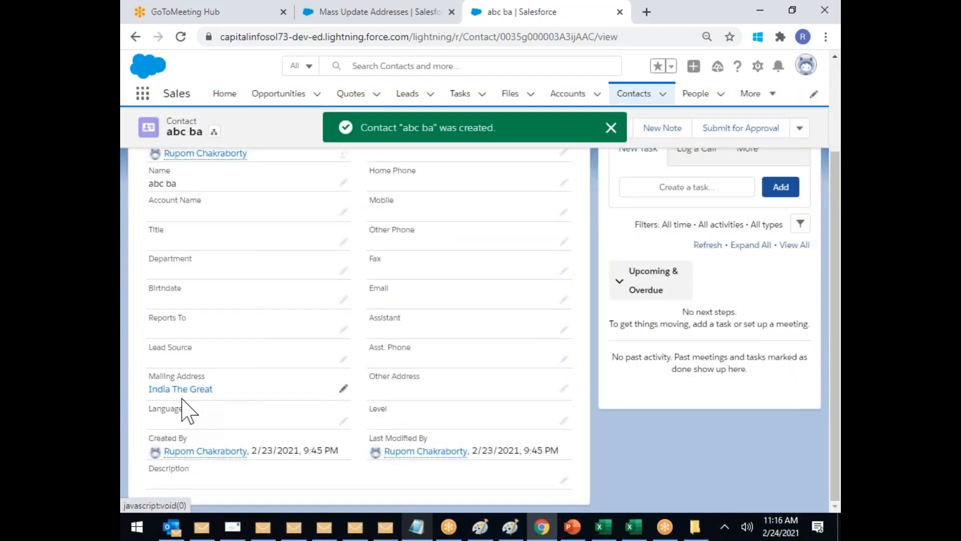
{"action": "left_click", "coordinate": [407, 15]}
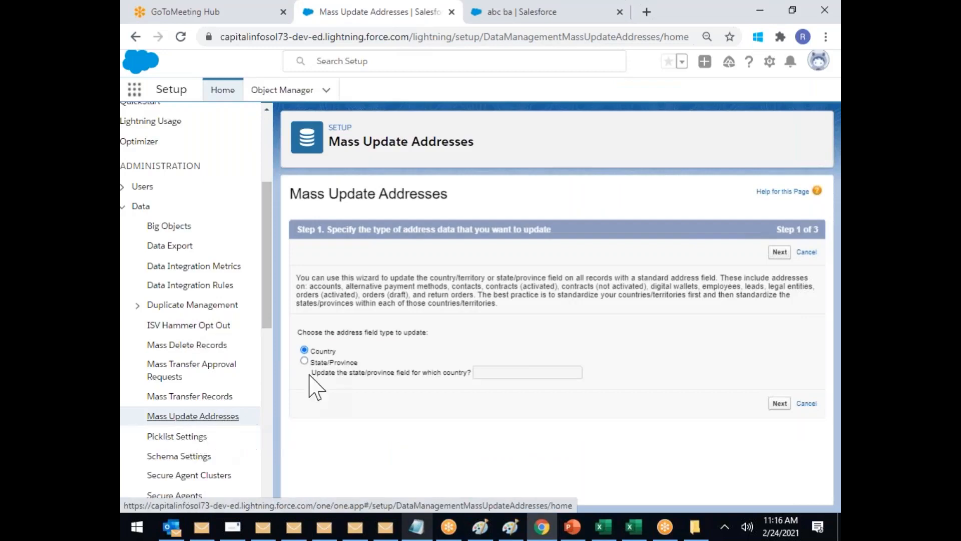
Step: Add the country values India The Great, India, INDIA and Hyderabad to the values to replace
{"action": "left_click", "coordinate": [780, 403]}
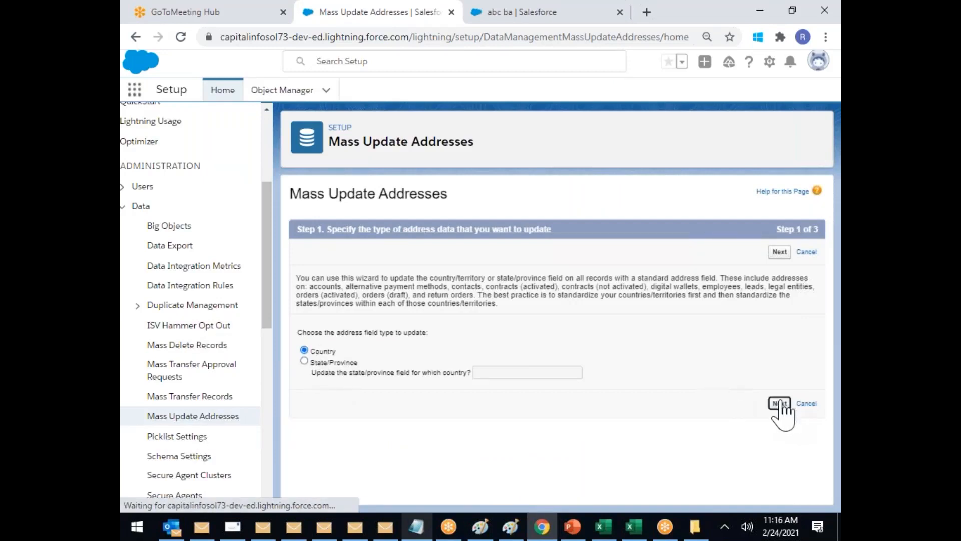
{"action": "scroll", "coordinate": [571, 372], "scroll_direction": "down", "scroll_amount": 2}
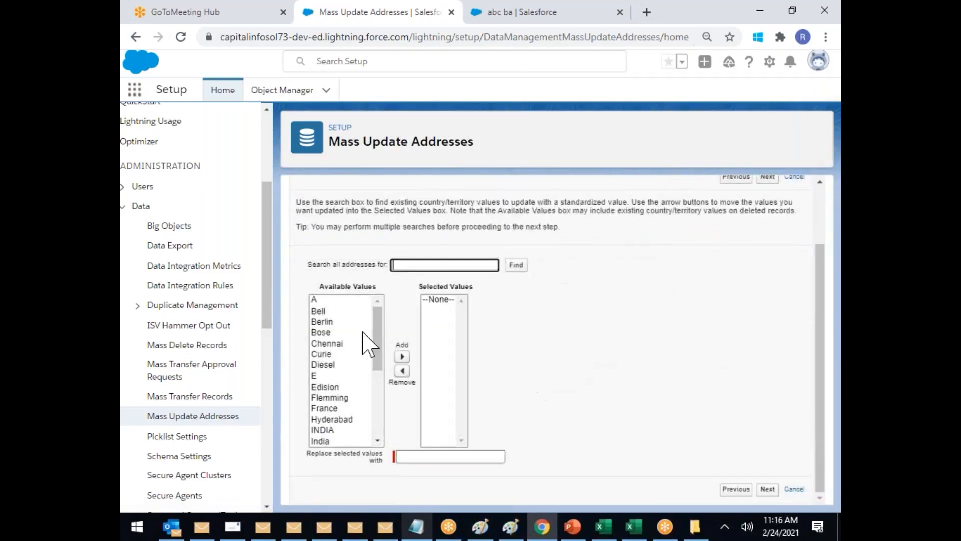
{"action": "left_click_drag", "start_coordinate": [378, 317], "coordinate": [398, 369]}
{"action": "left_click", "coordinate": [364, 352]}
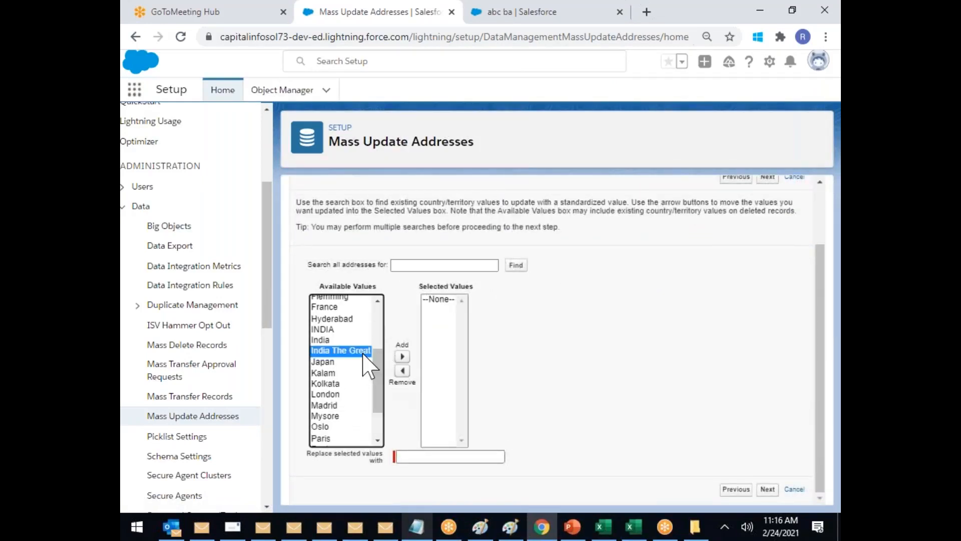
{"action": "left_click", "coordinate": [402, 356]}
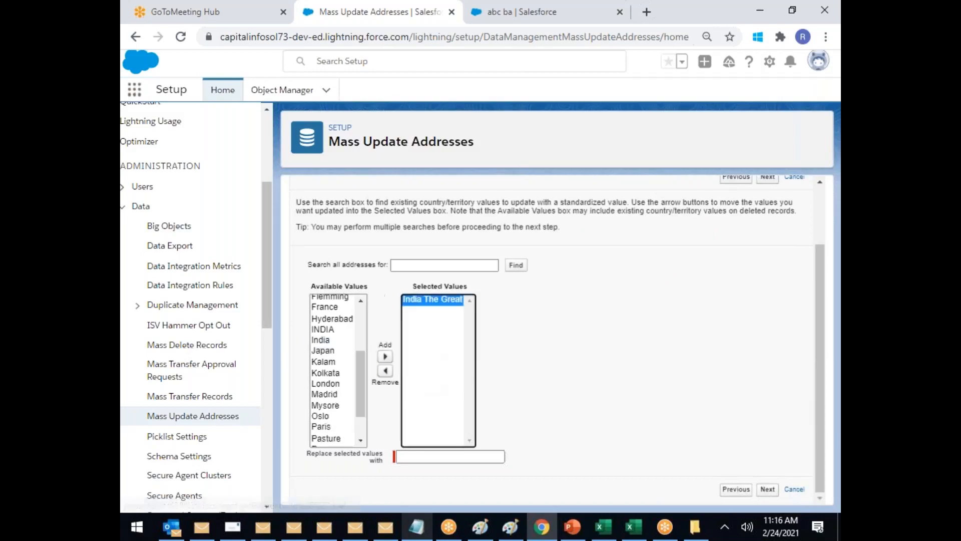
{"action": "left_click", "coordinate": [331, 340]}
{"action": "left_click", "coordinate": [385, 356]}
{"action": "left_click", "coordinate": [323, 329]}
{"action": "left_click", "coordinate": [385, 356]}
{"action": "left_click", "coordinate": [332, 318]}
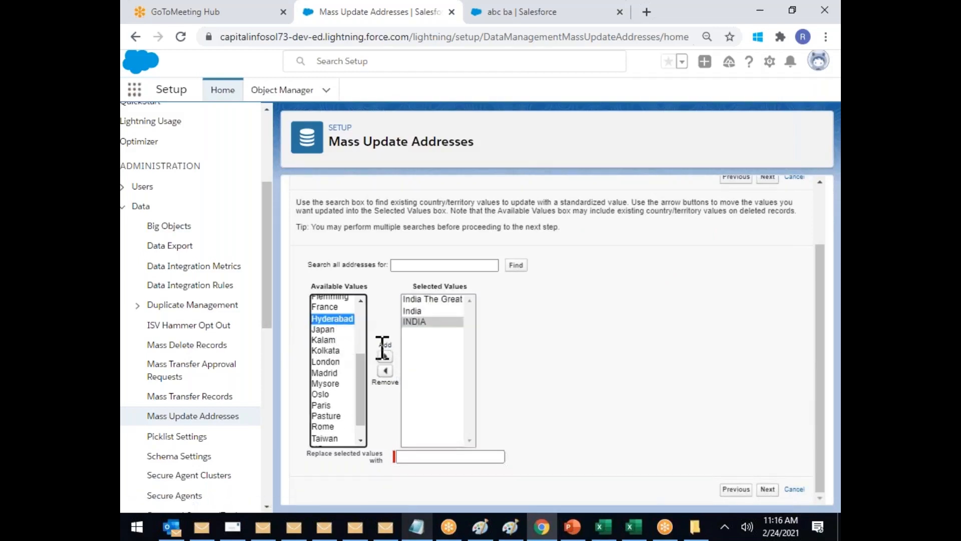
{"action": "left_click", "coordinate": [385, 356]}
Step: Also add Chennai, Kolkata, Kalam and Mysore to the selected country values
{"action": "left_click_drag", "start_coordinate": [359, 375], "coordinate": [358, 324]}
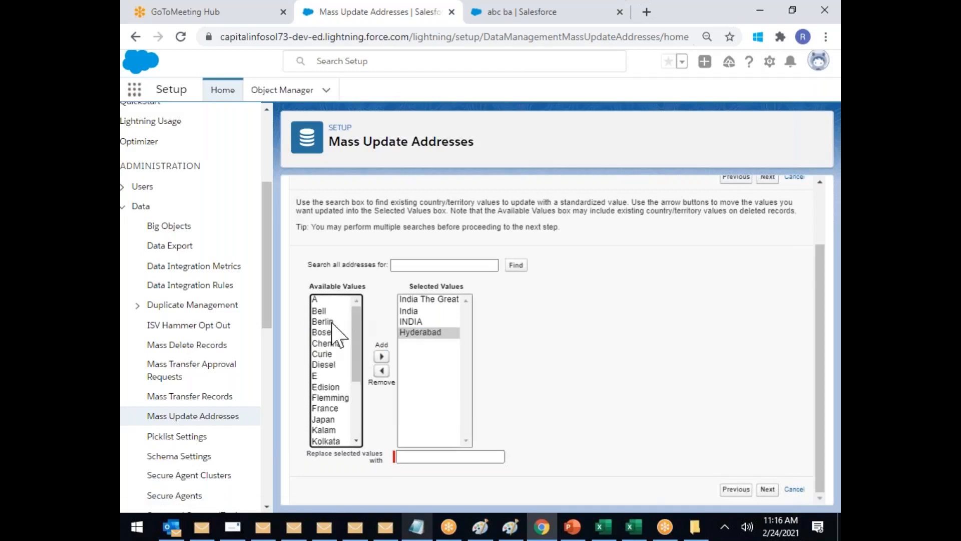
{"action": "left_click", "coordinate": [336, 345]}
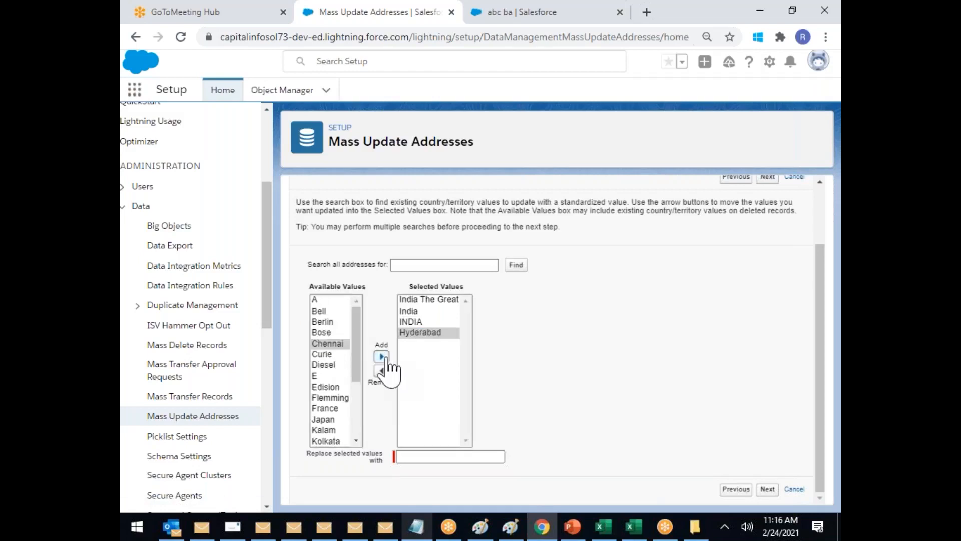
{"action": "left_click", "coordinate": [381, 356]}
{"action": "left_click_drag", "start_coordinate": [357, 373], "coordinate": [363, 408]}
{"action": "left_click", "coordinate": [333, 347]}
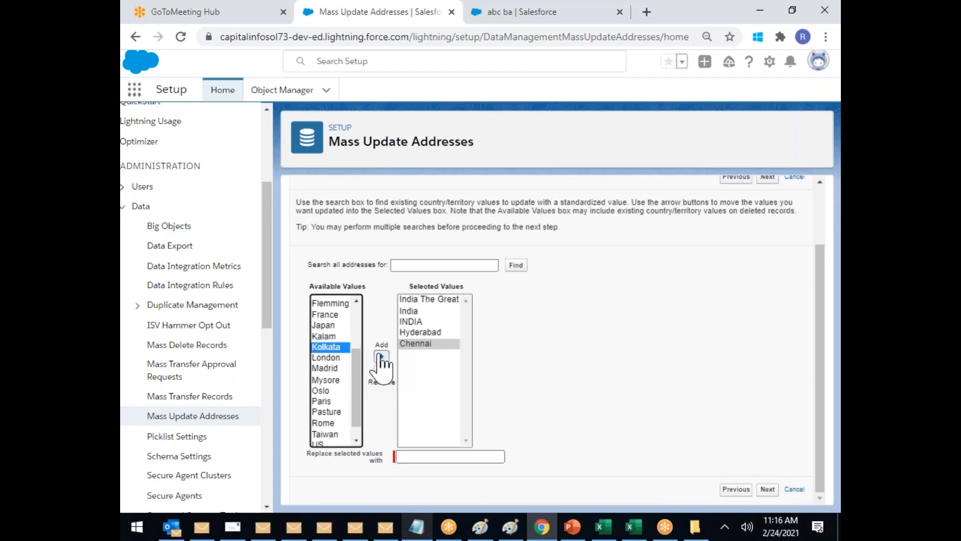
{"action": "left_click", "coordinate": [381, 356]}
{"action": "left_click", "coordinate": [328, 326]}
{"action": "left_click", "coordinate": [329, 337]}
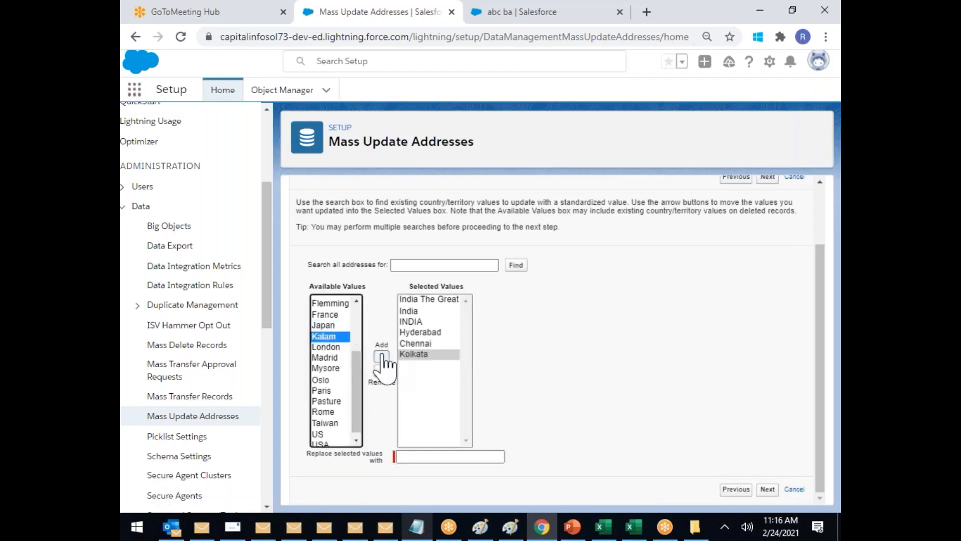
{"action": "left_click", "coordinate": [382, 356]}
{"action": "left_click", "coordinate": [340, 364]}
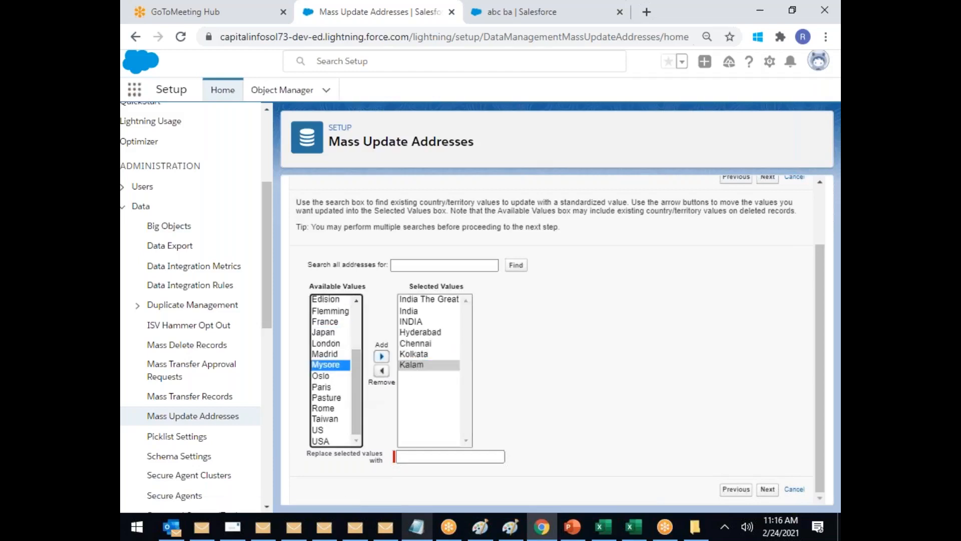
{"action": "left_click", "coordinate": [382, 356]}
{"action": "left_click", "coordinate": [358, 408]}
Step: Set INDIA as the replacement country and apply it to all matching addresses
{"action": "left_click", "coordinate": [410, 456]}
{"action": "type", "text": "U"}
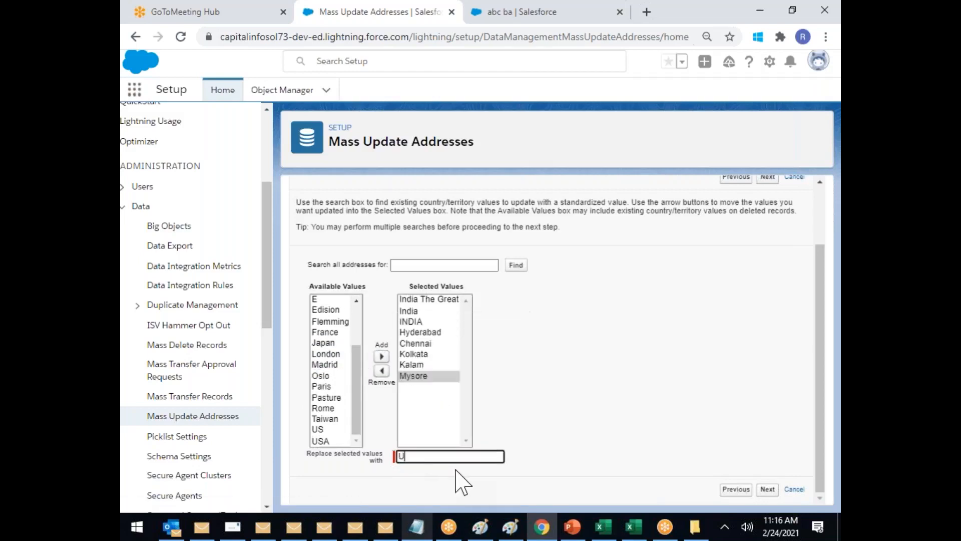
{"action": "type", "text": "IND"}
{"action": "left_click", "coordinate": [457, 470]}
{"action": "left_click", "coordinate": [589, 365]}
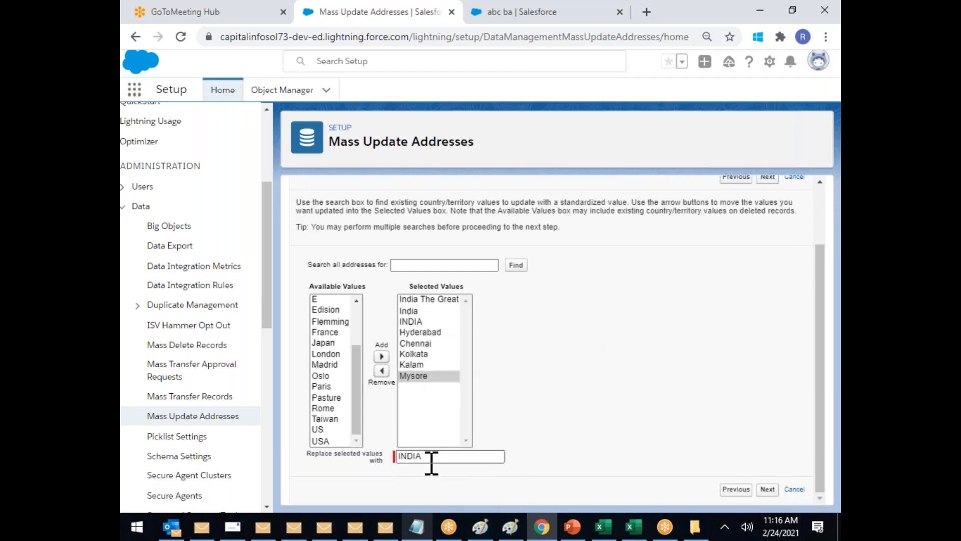
{"action": "left_click", "coordinate": [768, 490]}
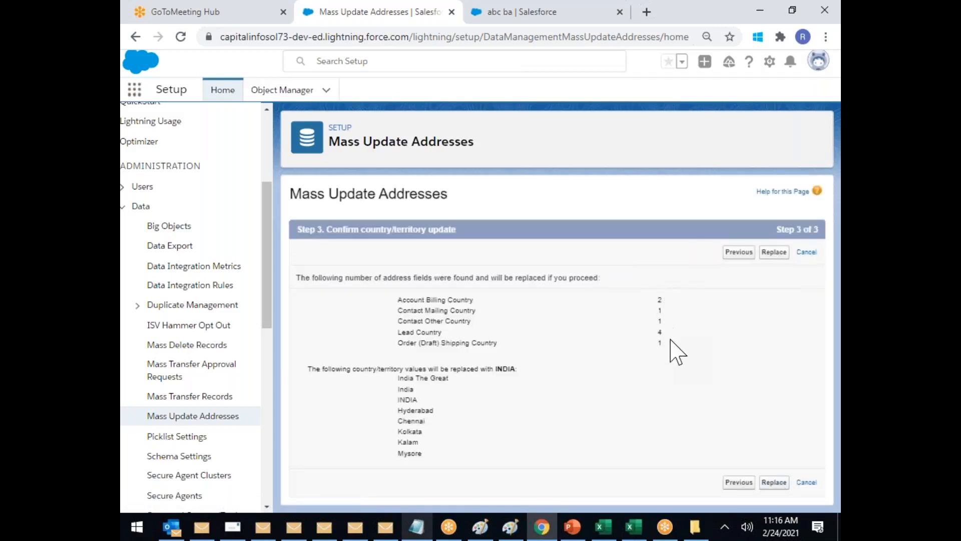
{"action": "left_click", "coordinate": [780, 483]}
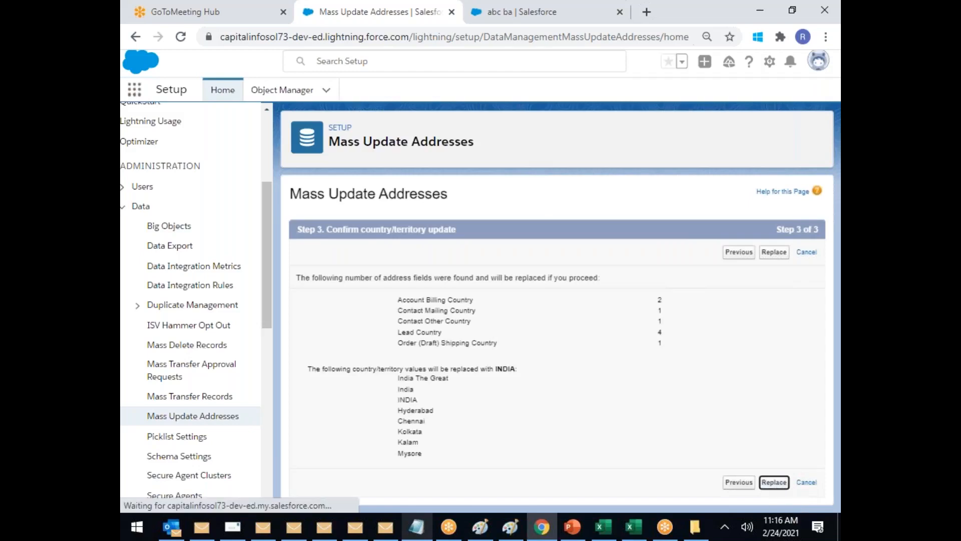
{"action": "left_click", "coordinate": [495, 15]}
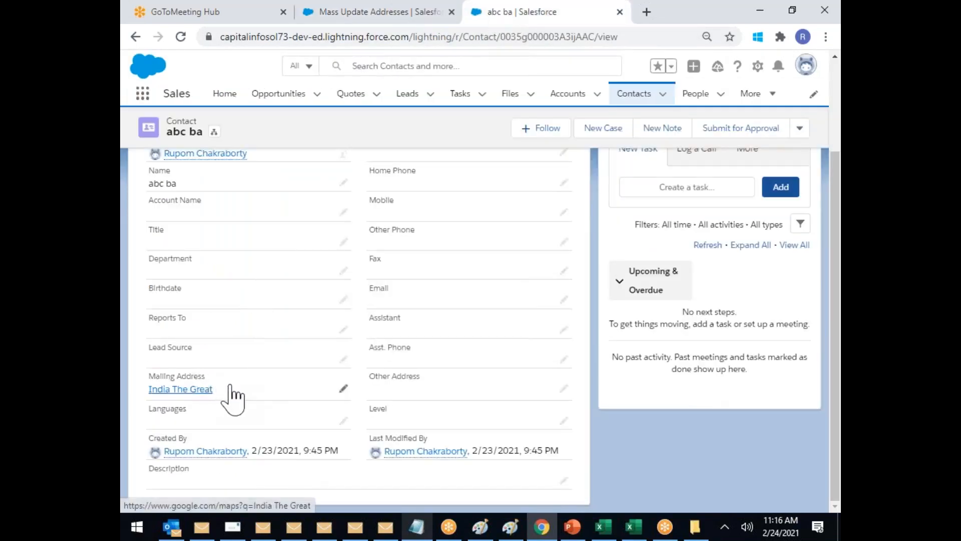
Step: Reload the abc ba contact record and show its detail fields
{"action": "left_click", "coordinate": [361, 37]}
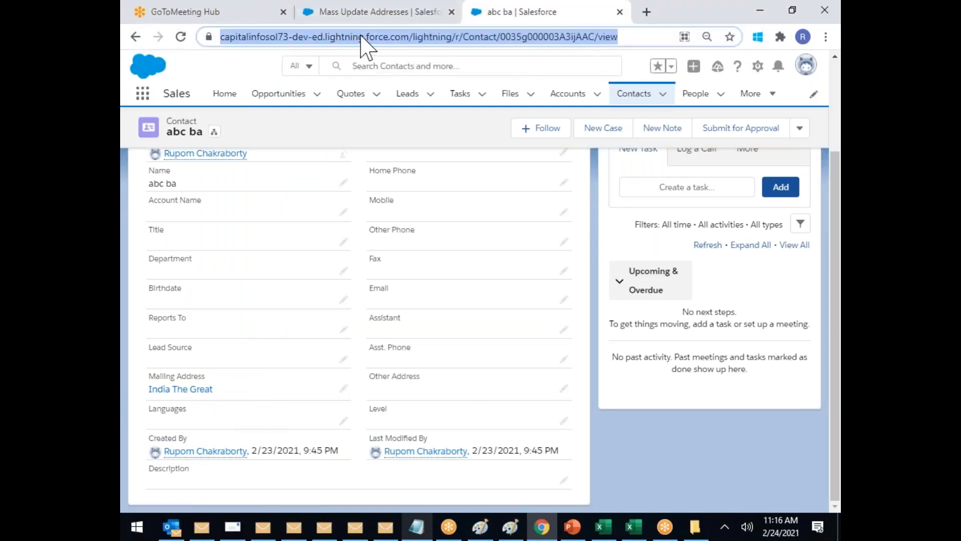
{"action": "key", "text": "Return"}
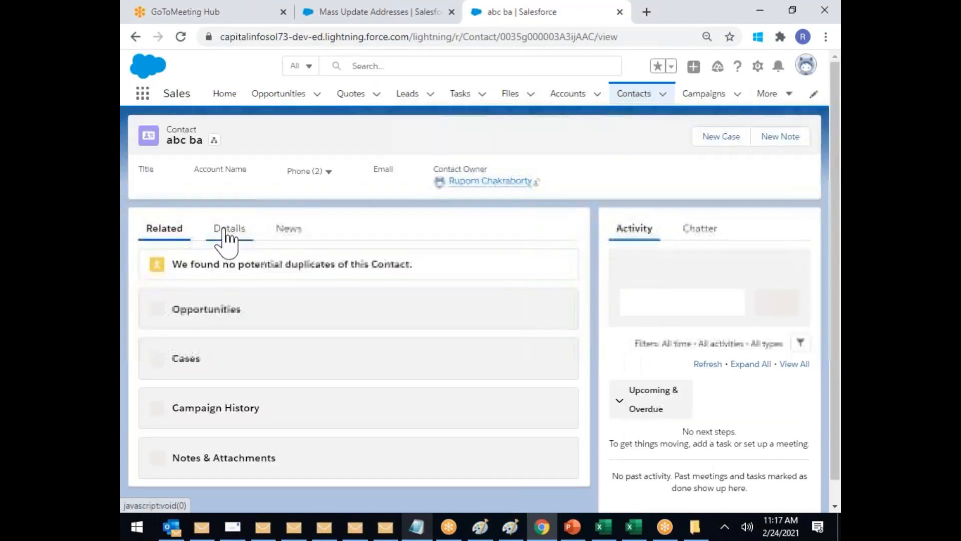
{"action": "left_click", "coordinate": [225, 232]}
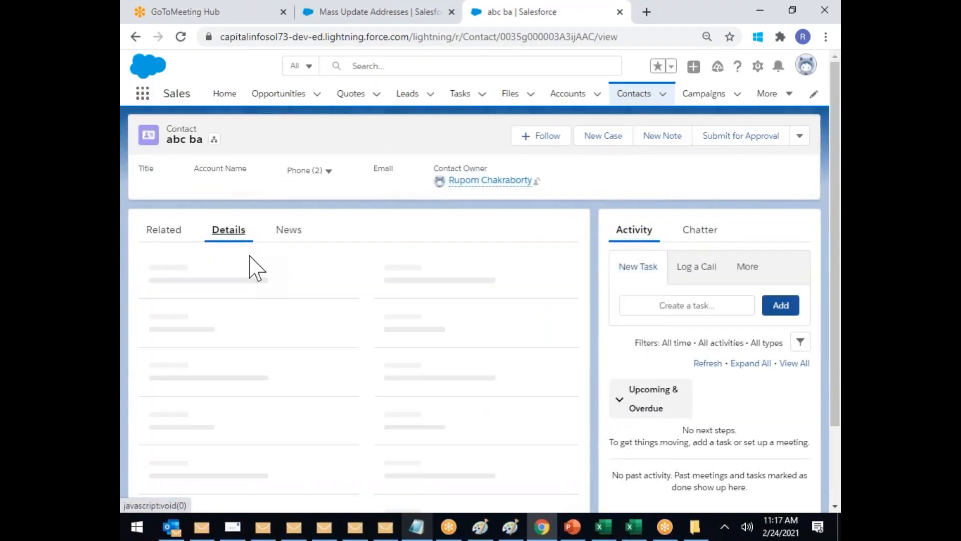
{"action": "scroll", "coordinate": [270, 348], "scroll_direction": "down", "scroll_amount": 2}
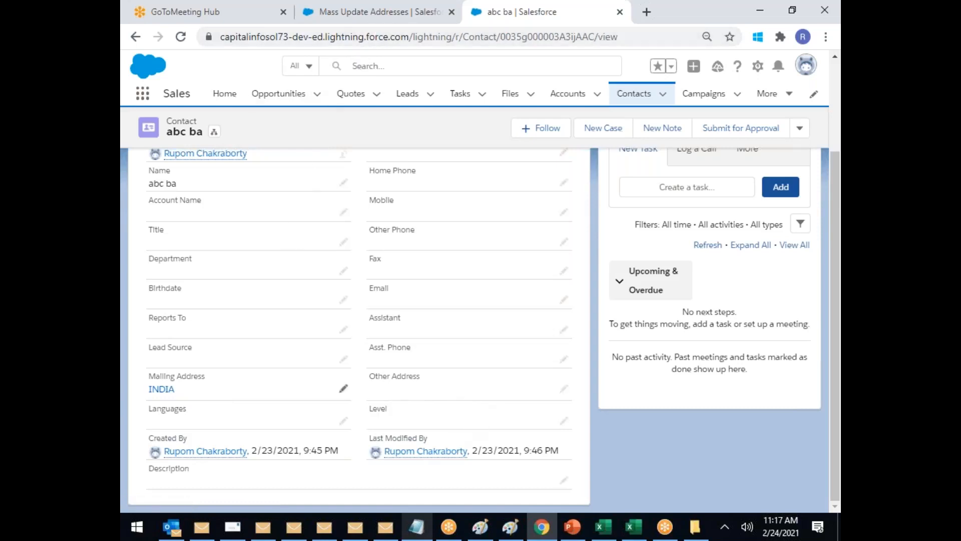
Step: Enter ts as the contact's mailing state/province and save the contact
{"action": "left_click", "coordinate": [343, 389]}
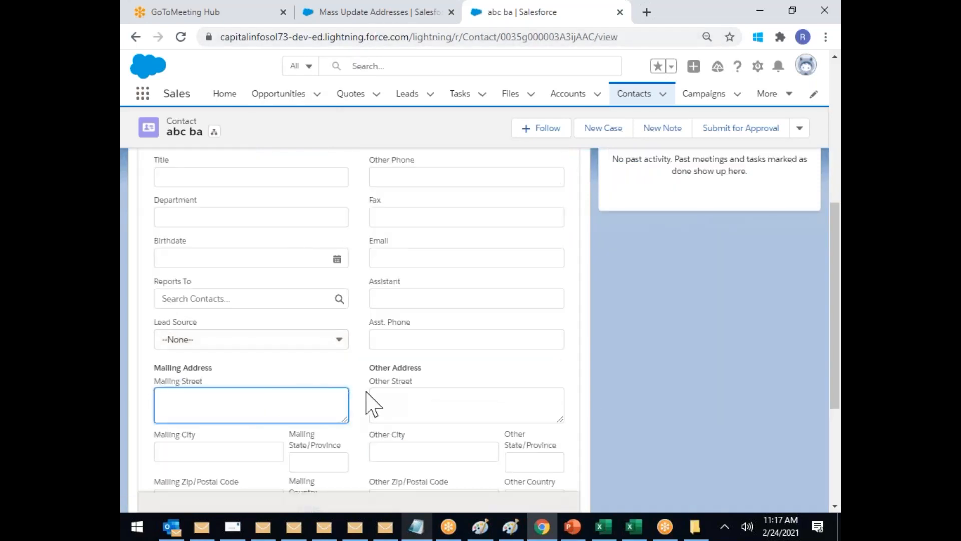
{"action": "left_click", "coordinate": [307, 457]}
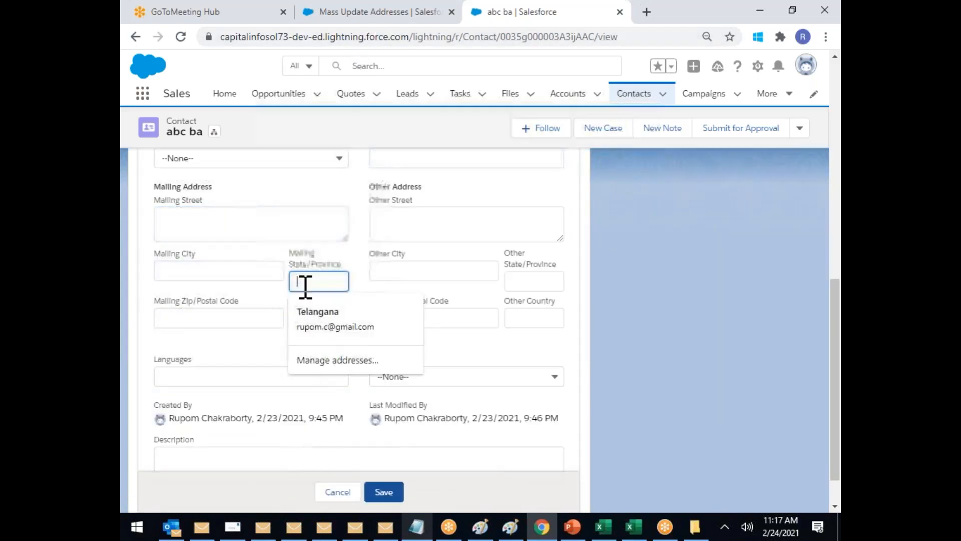
{"action": "type", "text": "te"}
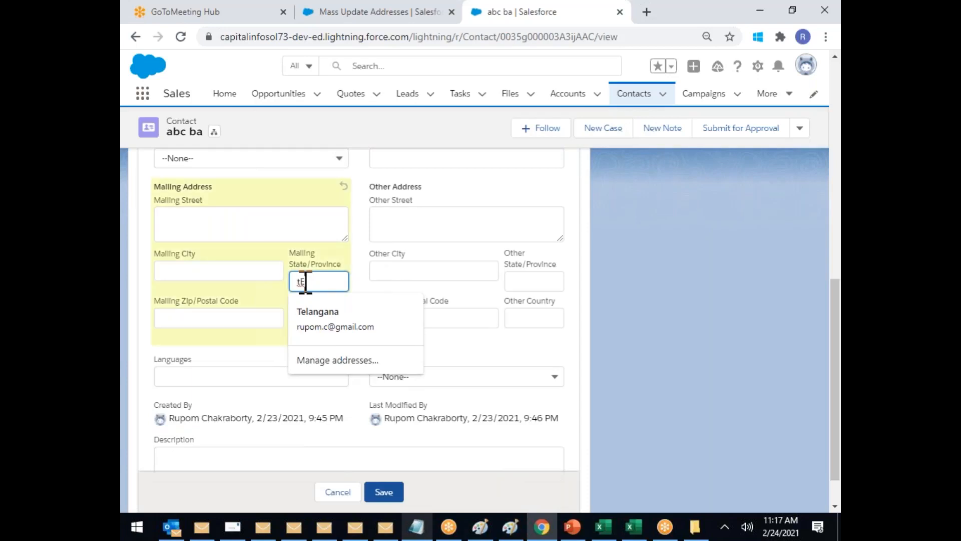
{"action": "key", "text": "BackSpace"}
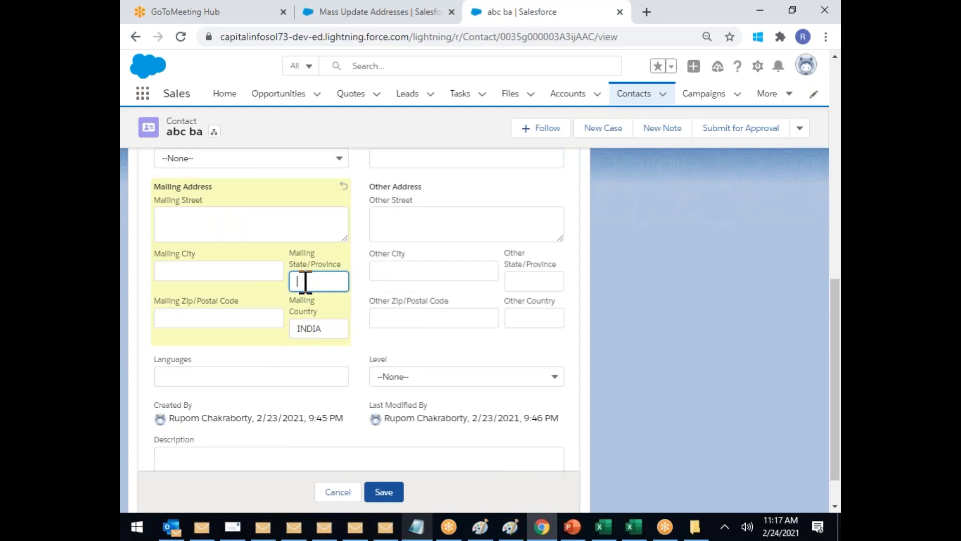
{"action": "type", "text": "ts"}
{"action": "left_click", "coordinate": [384, 492]}
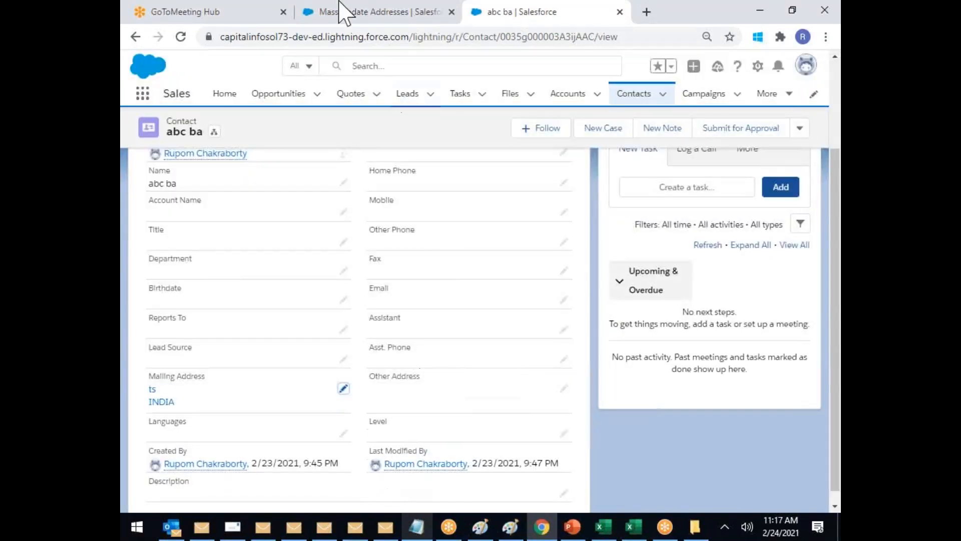
{"action": "left_click", "coordinate": [368, 13]}
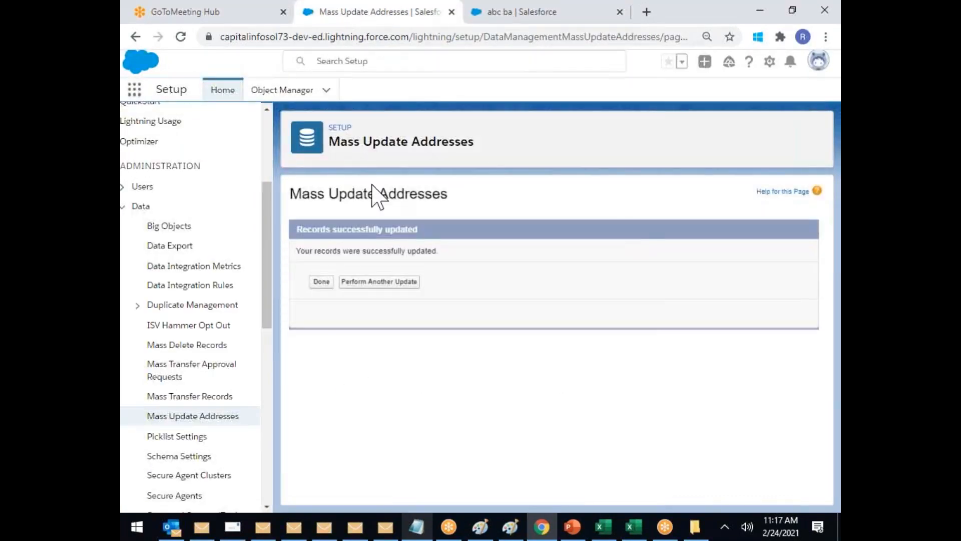
Step: Start a new mass address update on State/Province values for country INDIA
{"action": "left_click", "coordinate": [322, 282]}
{"action": "left_click", "coordinate": [220, 420]}
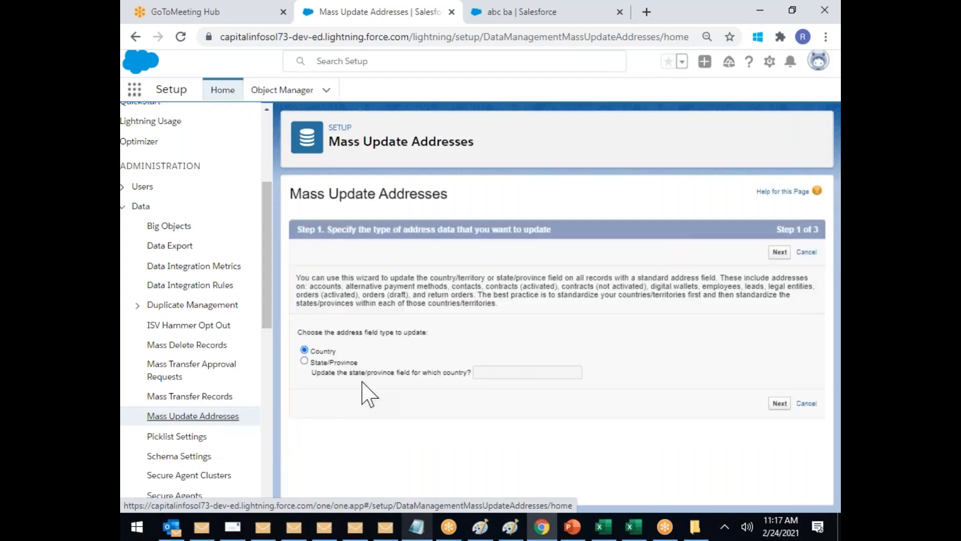
{"action": "left_click", "coordinate": [304, 360]}
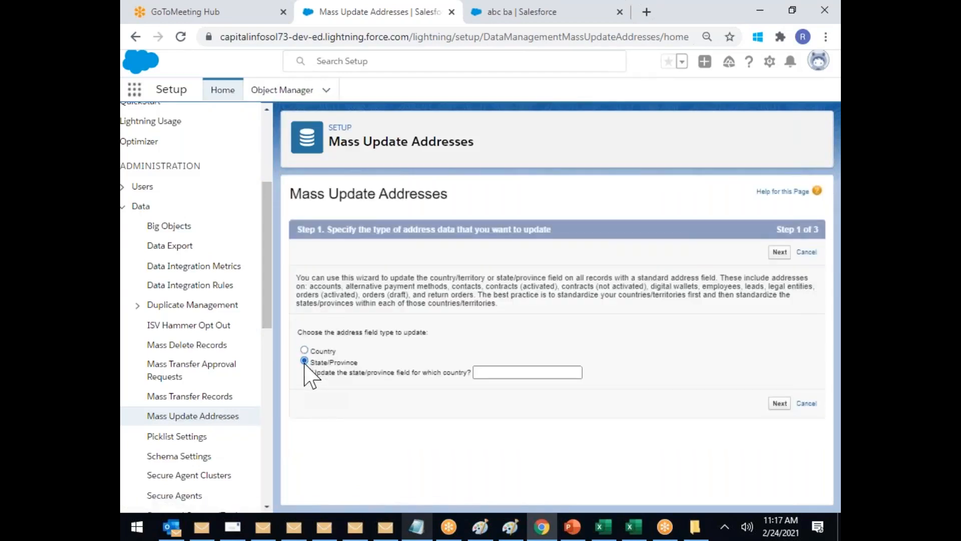
{"action": "key", "text": "ctrl+plus"}
{"action": "key", "text": "ctrl+plus"}
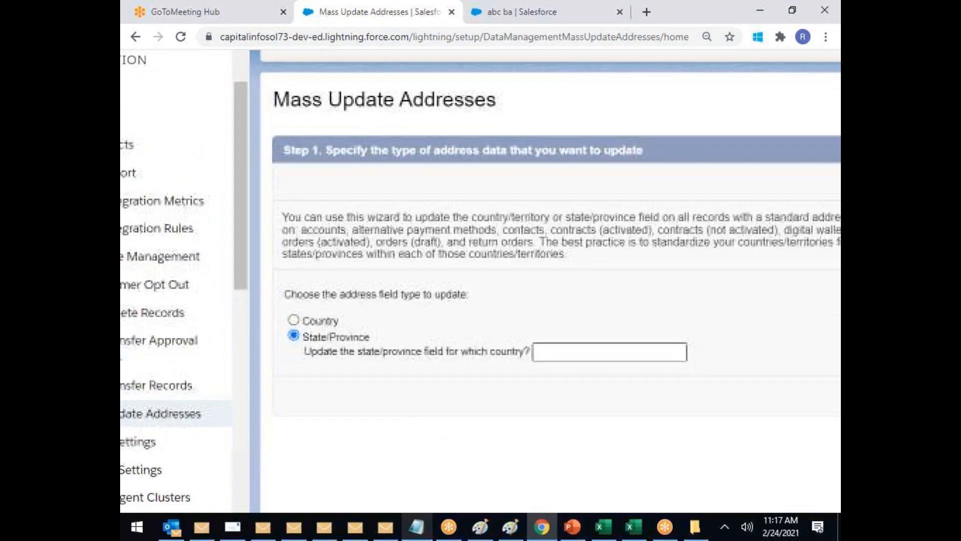
{"action": "left_click", "coordinate": [535, 351]}
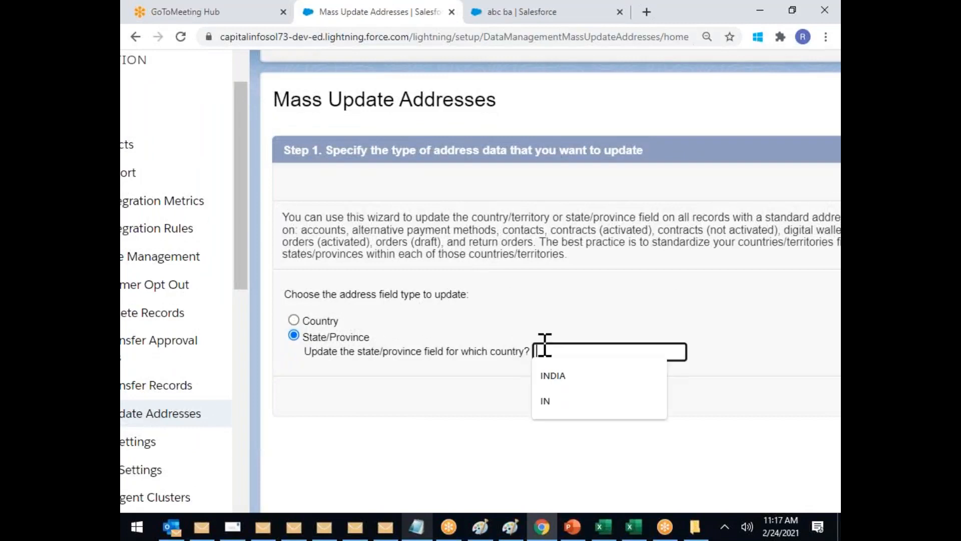
{"action": "left_click", "coordinate": [560, 376]}
{"action": "key", "text": "ctrl+minus"}
{"action": "key", "text": "ctrl+minus"}
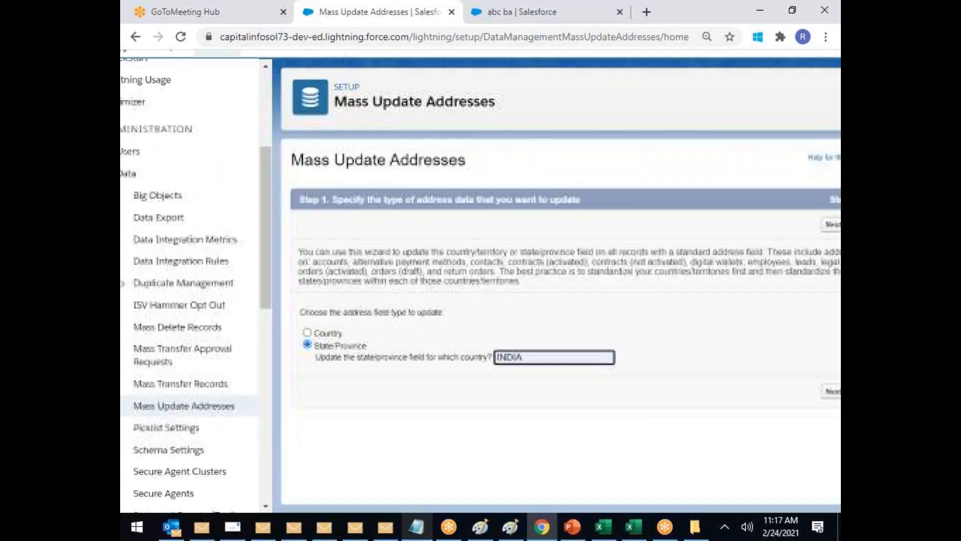
{"action": "left_click", "coordinate": [780, 403]}
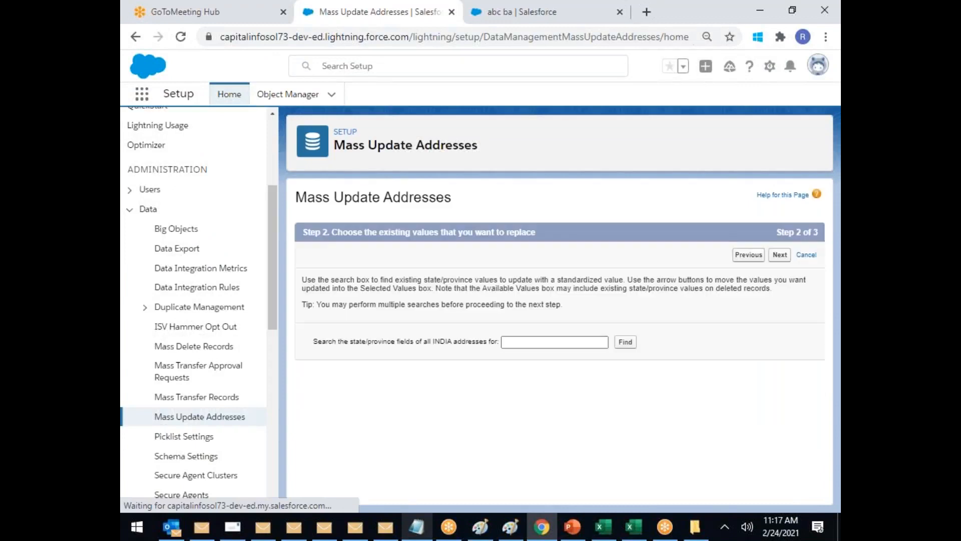
Step: Add the state values ts and TS to the values to replace
{"action": "scroll", "coordinate": [365, 320], "scroll_direction": "down", "scroll_amount": 1}
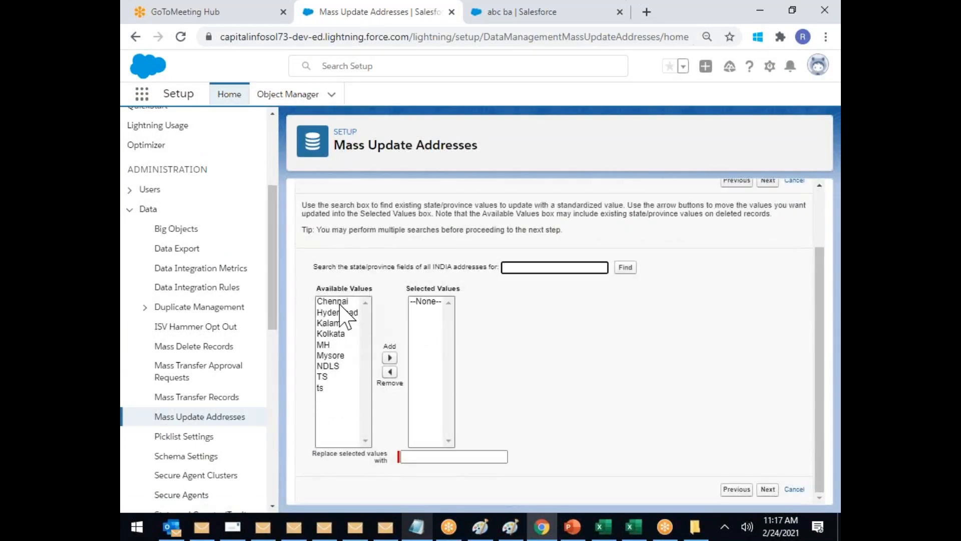
{"action": "left_click", "coordinate": [320, 388]}
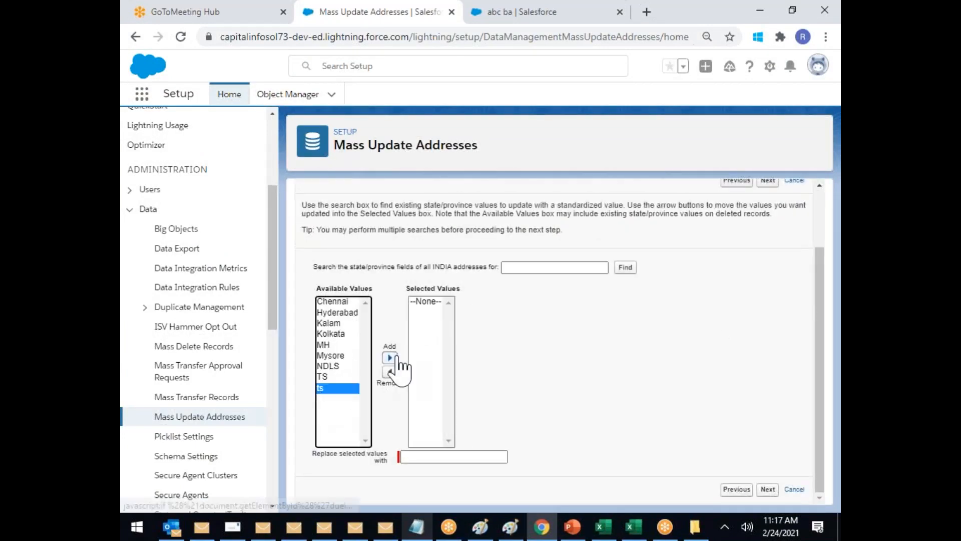
{"action": "left_click", "coordinate": [390, 358]}
{"action": "left_click", "coordinate": [324, 376]}
{"action": "left_click", "coordinate": [390, 358]}
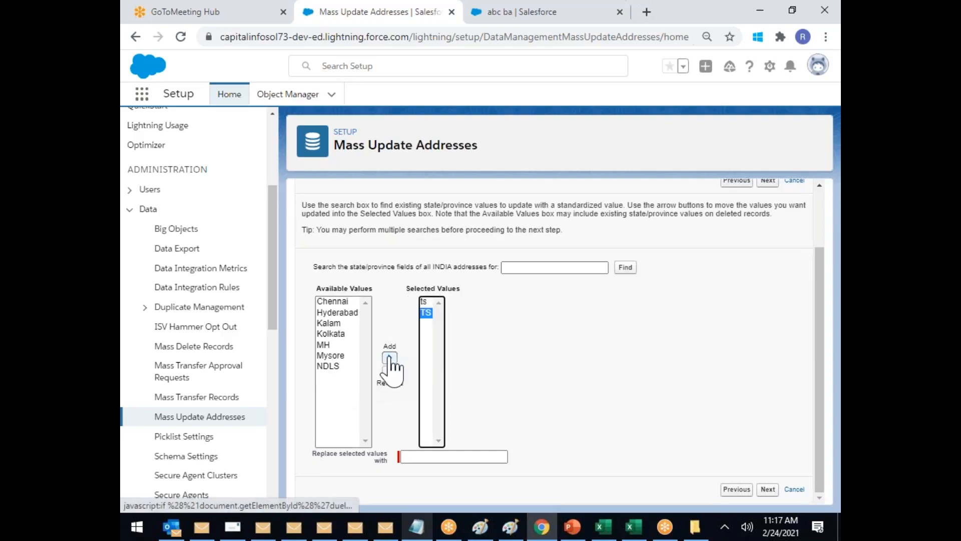
Step: Replace ts and TS with Telangana State across all INDIA addresses
{"action": "left_click", "coordinate": [431, 455]}
{"action": "type", "text": "Telangana State"}
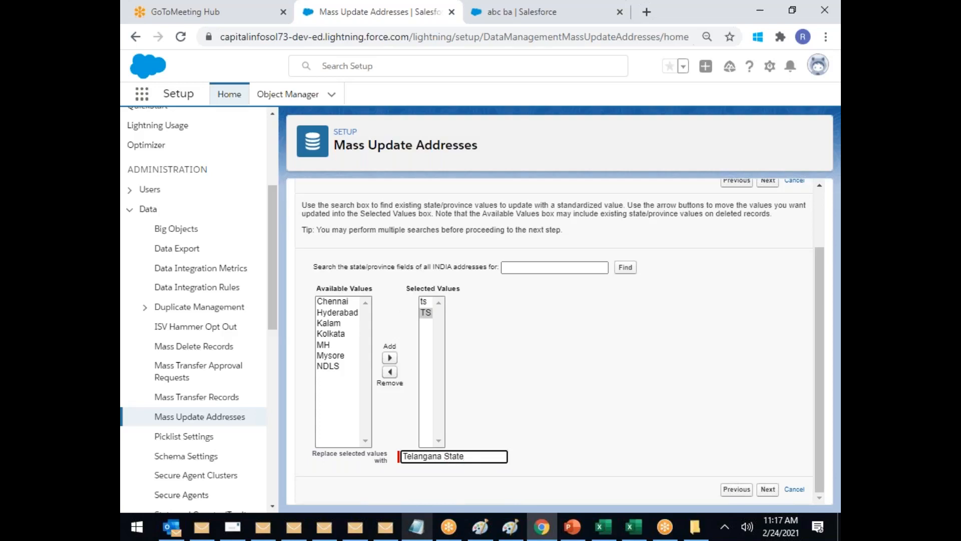
{"action": "left_click", "coordinate": [581, 342]}
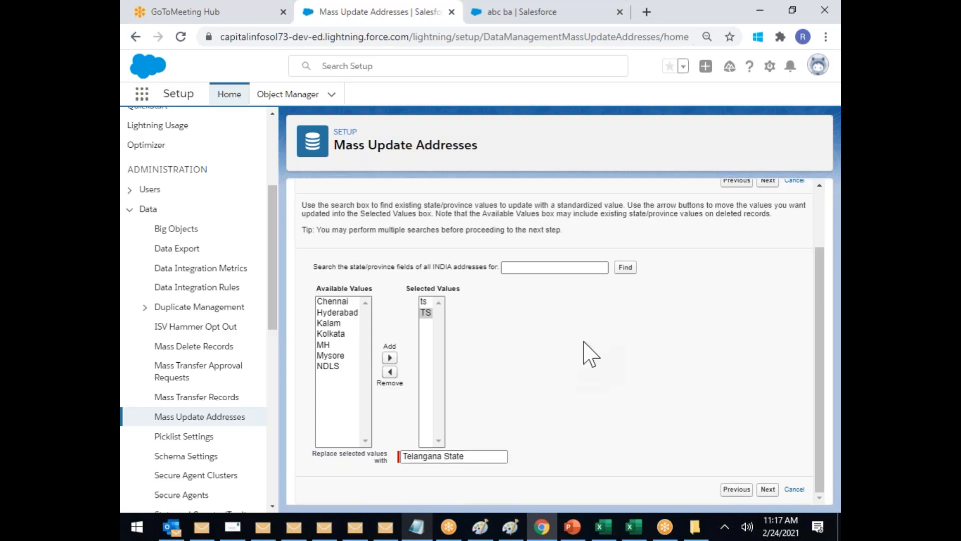
{"action": "left_click", "coordinate": [428, 309]}
{"action": "left_click", "coordinate": [768, 489]}
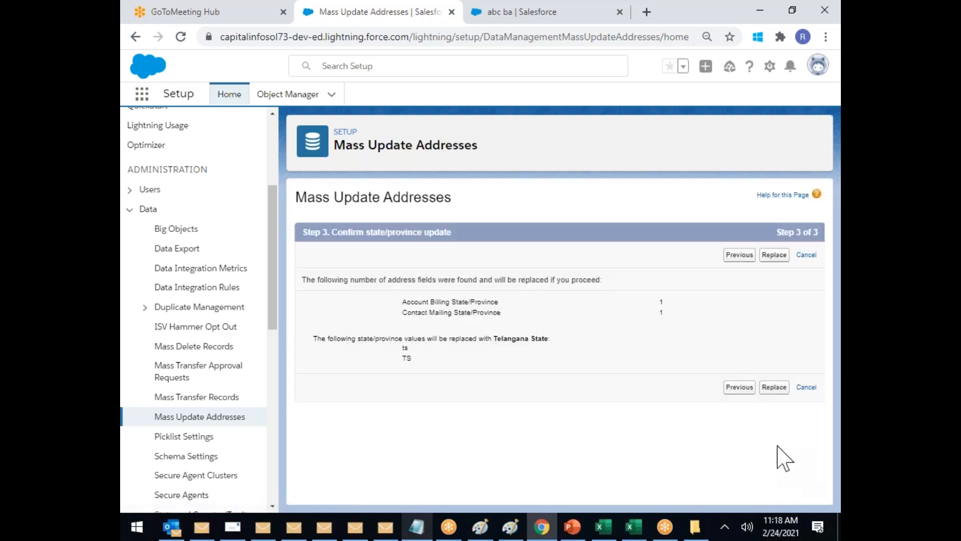
{"action": "left_click", "coordinate": [771, 388]}
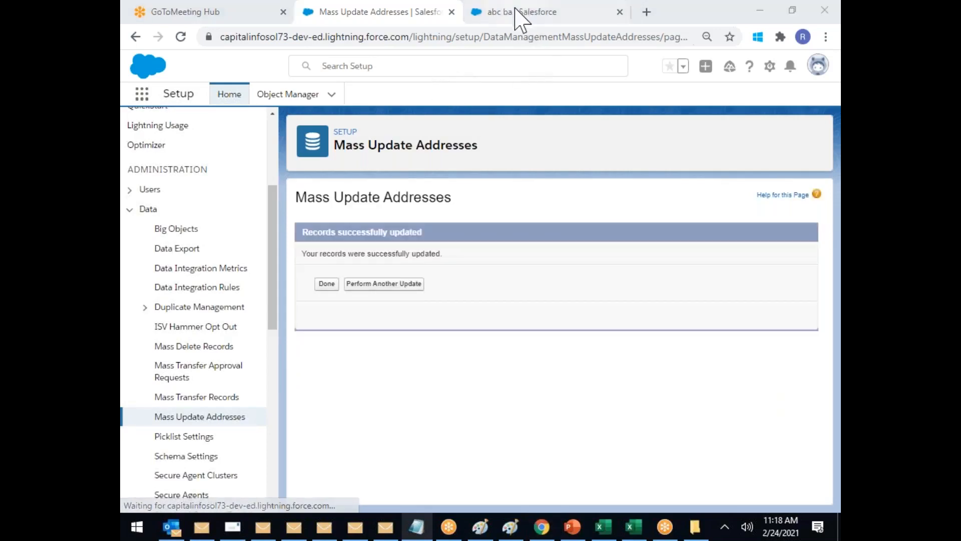
{"action": "left_click", "coordinate": [490, 13]}
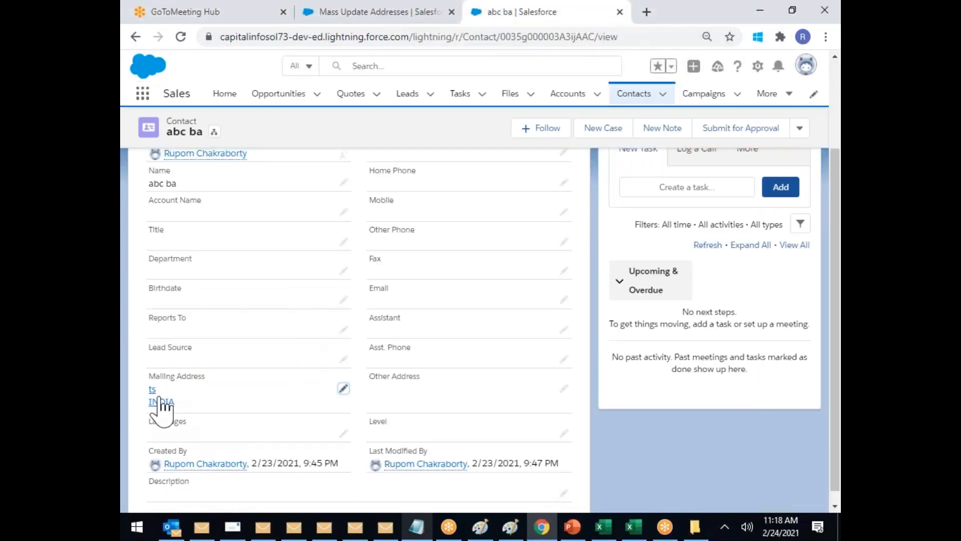
Step: Reload abc ba and verify its mailing address shows Telangana State, INDIA
{"action": "left_click", "coordinate": [349, 37]}
{"action": "key", "text": "Return"}
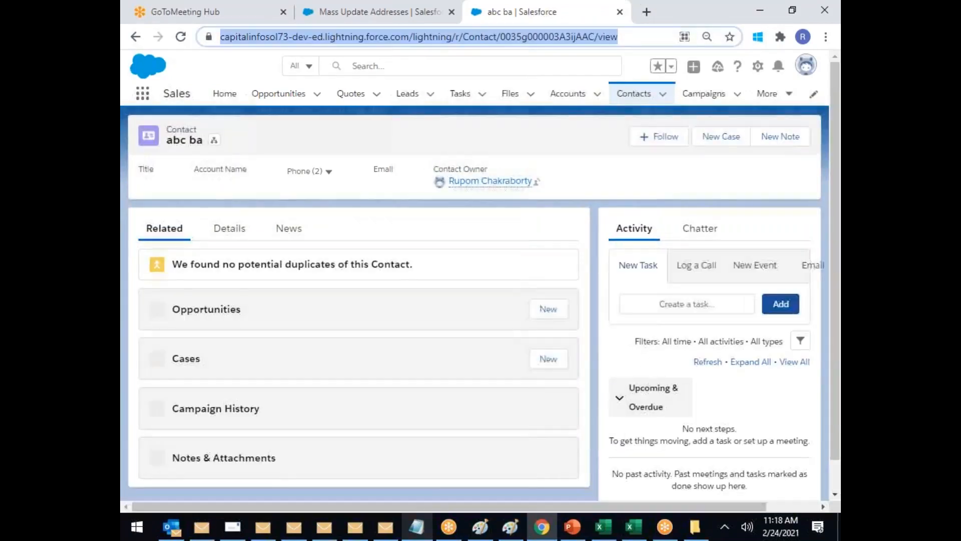
{"action": "left_click", "coordinate": [234, 230]}
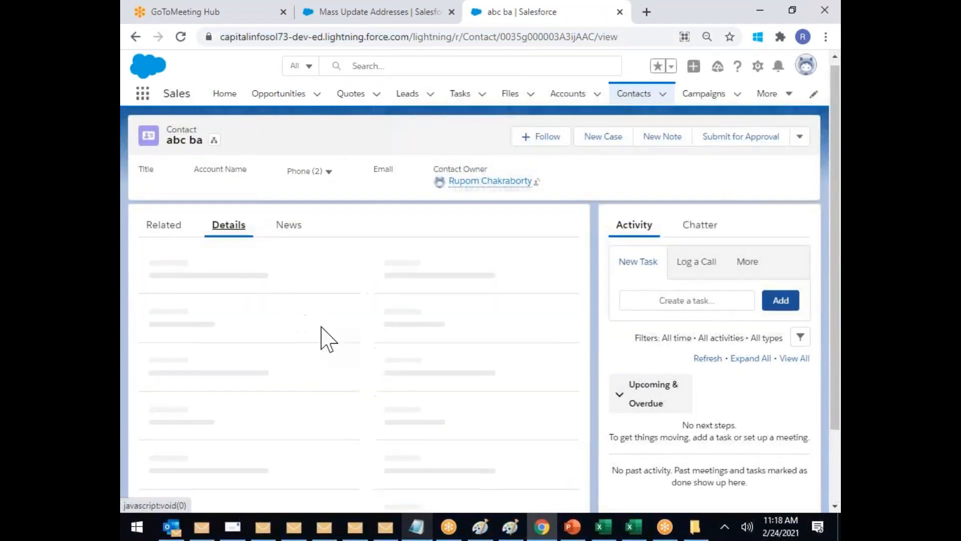
{"action": "scroll", "coordinate": [322, 337], "scroll_direction": "down", "scroll_amount": 2}
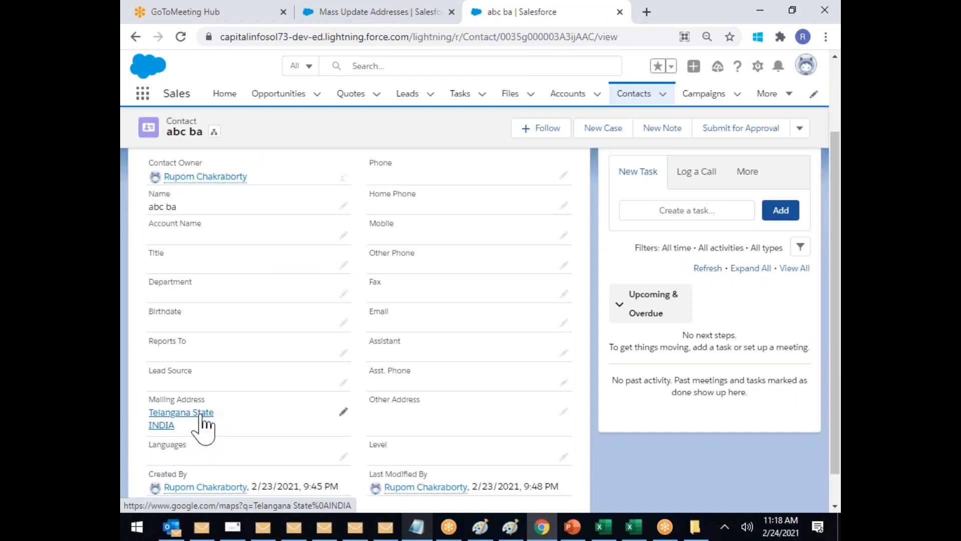
{"action": "left_click", "coordinate": [349, 19]}
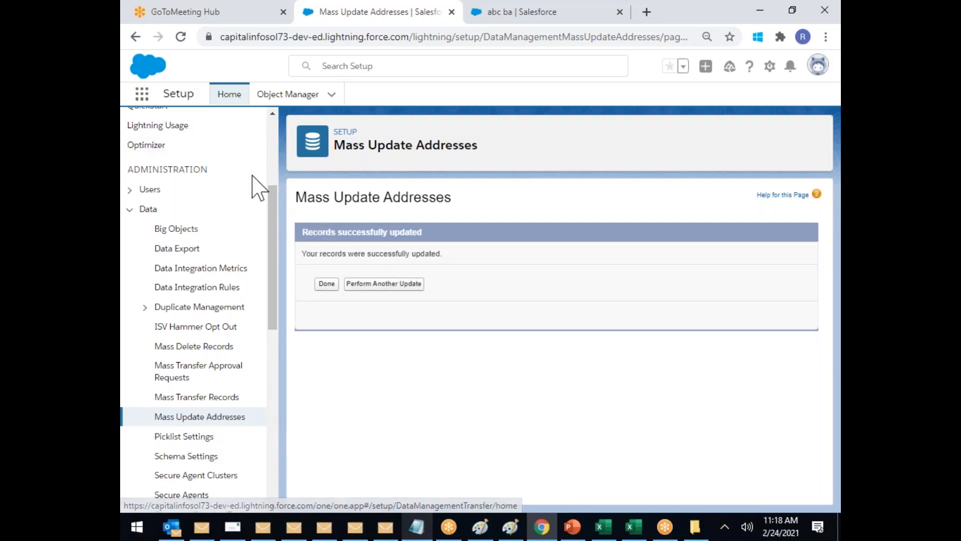
Step: Go from Mass Update Addresses to the Mass Transfer Approval Requests setup page
{"action": "left_click", "coordinate": [229, 417]}
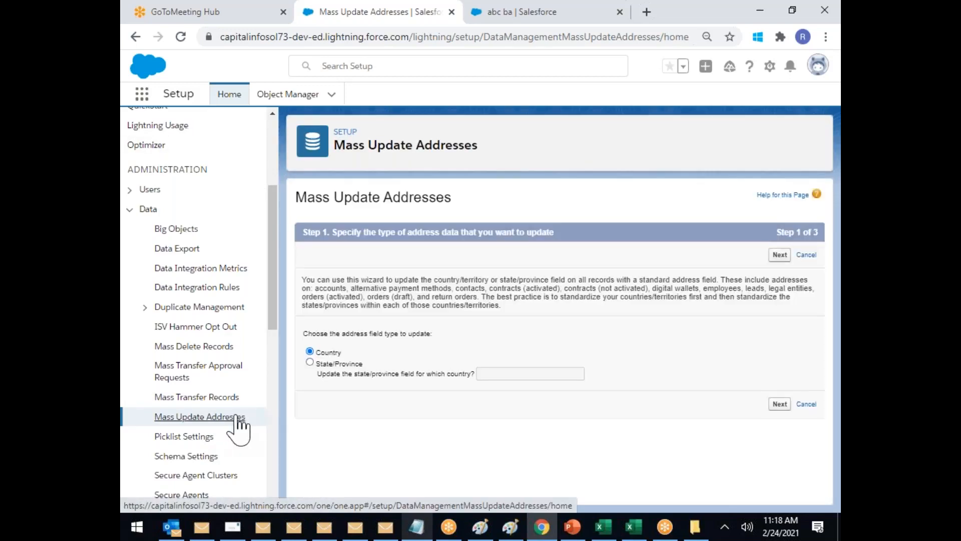
{"action": "left_click", "coordinate": [238, 377]}
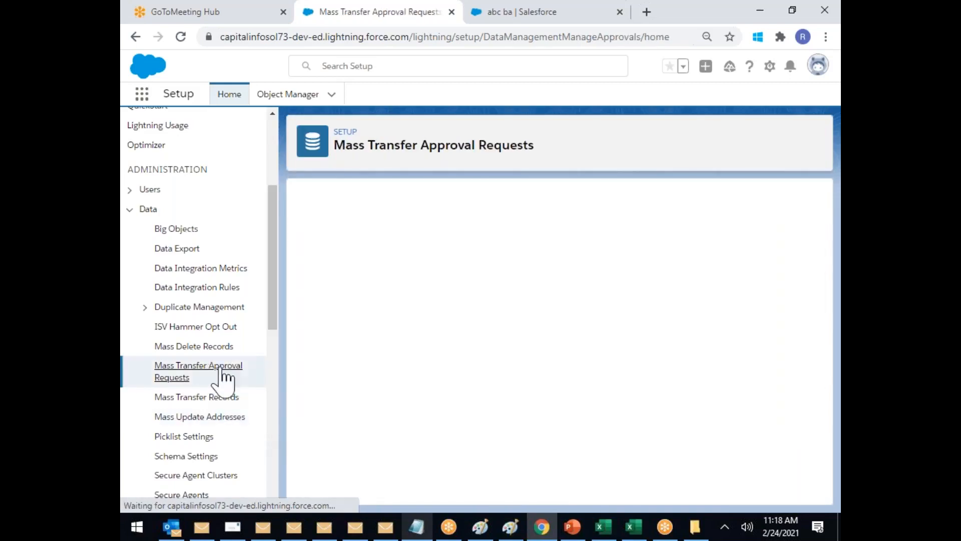
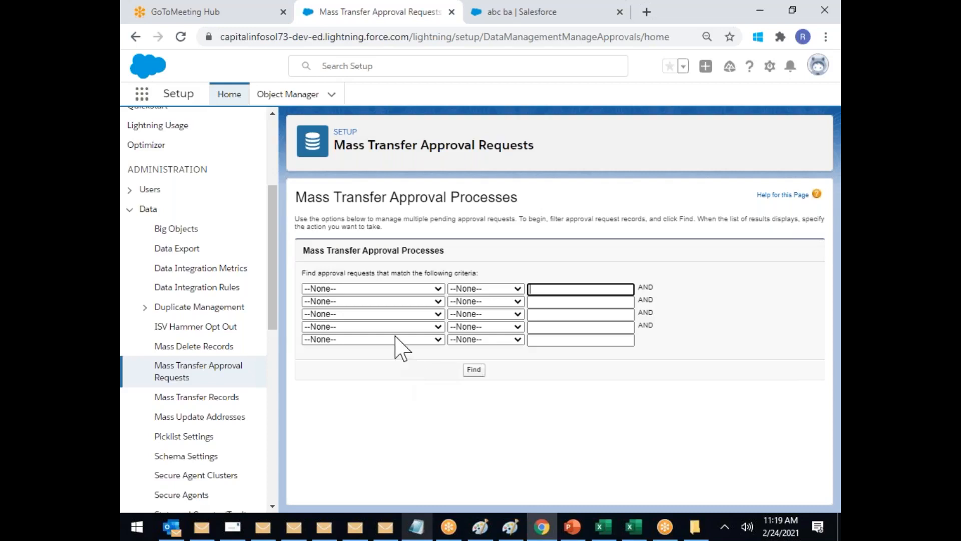
Step: Search pending approval requests where Current Approver equals the departing user's name
{"action": "left_click", "coordinate": [405, 289]}
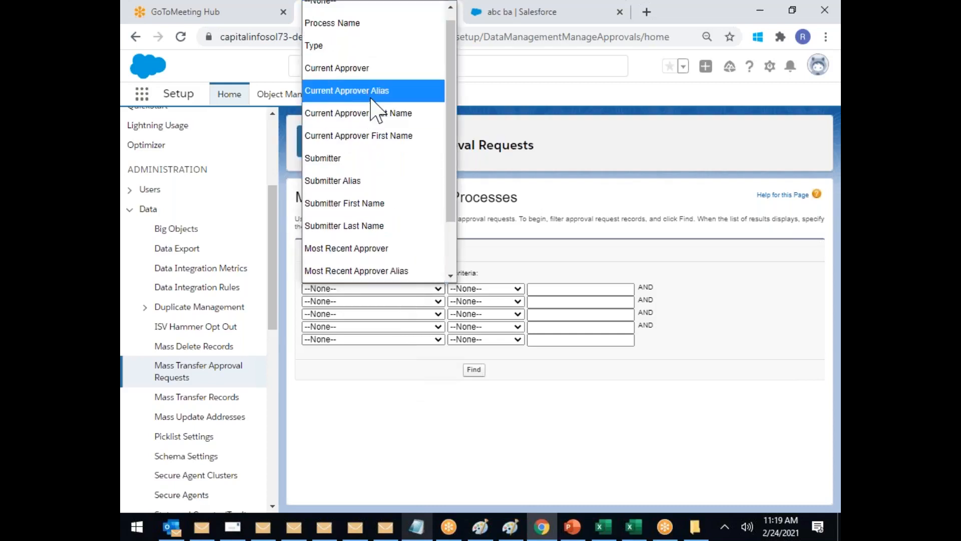
{"action": "left_click", "coordinate": [375, 68]}
{"action": "left_click", "coordinate": [515, 289]}
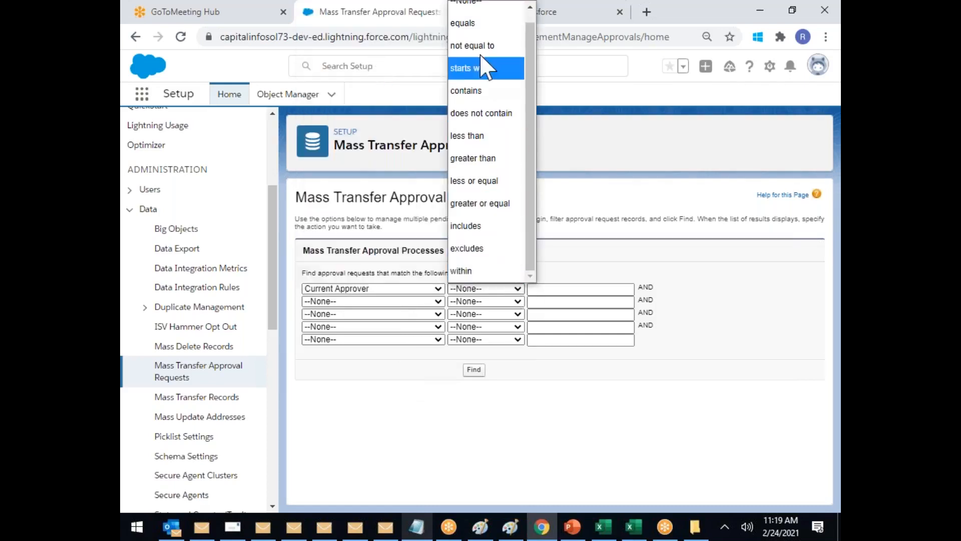
{"action": "left_click", "coordinate": [488, 36]}
{"action": "left_click", "coordinate": [552, 287]}
{"action": "type", "text": "sachin"}
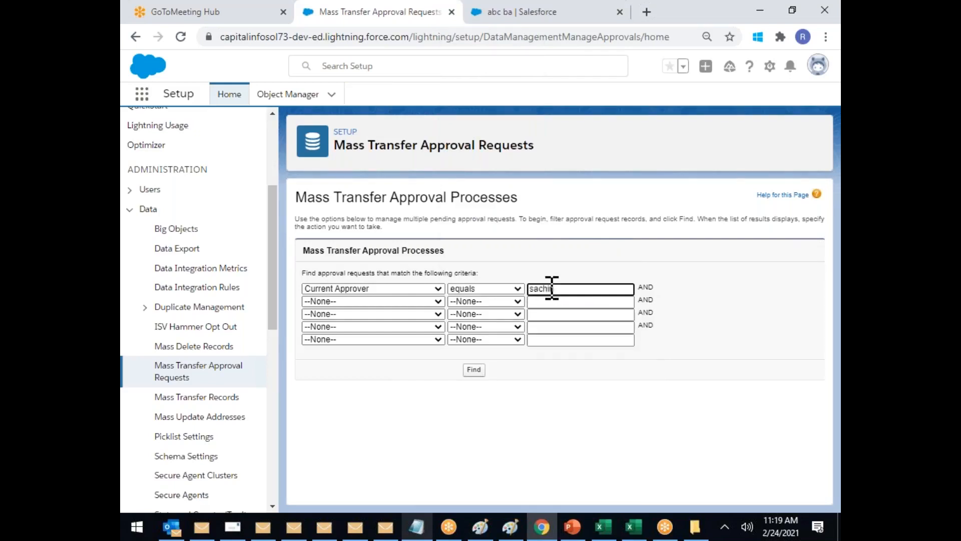
{"action": "left_click", "coordinate": [474, 370]}
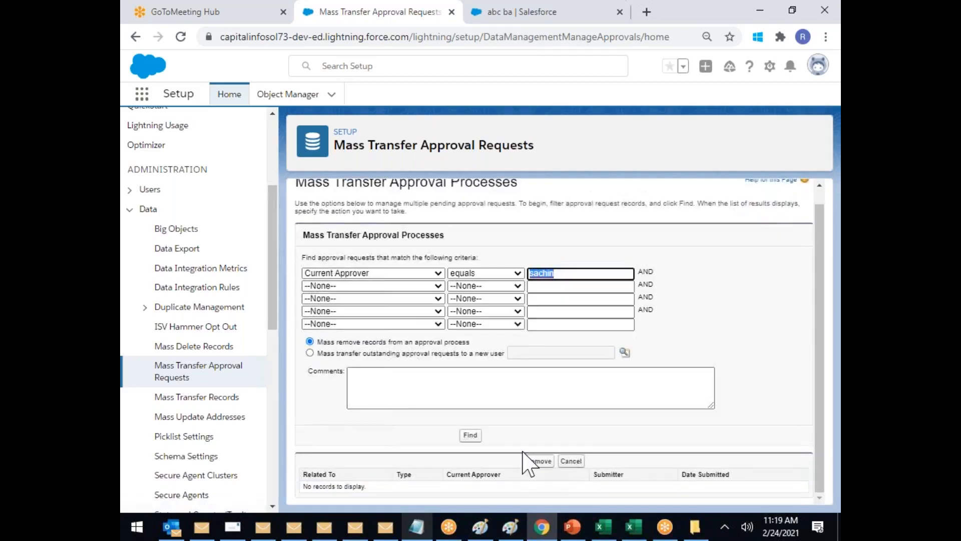
{"action": "scroll", "coordinate": [562, 444], "scroll_direction": "up", "scroll_amount": 5}
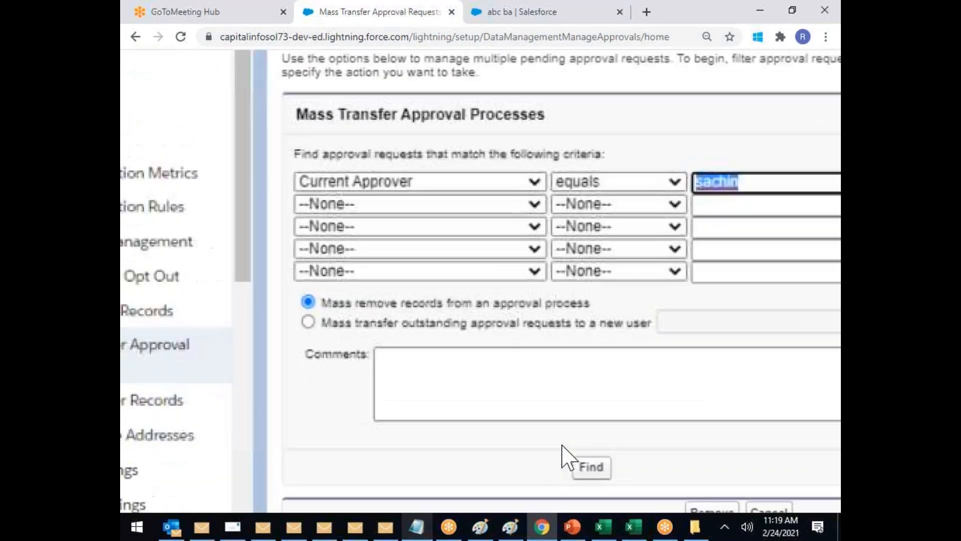
{"action": "scroll", "coordinate": [562, 444], "scroll_direction": "up", "scroll_amount": 1}
{"action": "scroll", "coordinate": [562, 444], "scroll_direction": "down", "scroll_amount": 1}
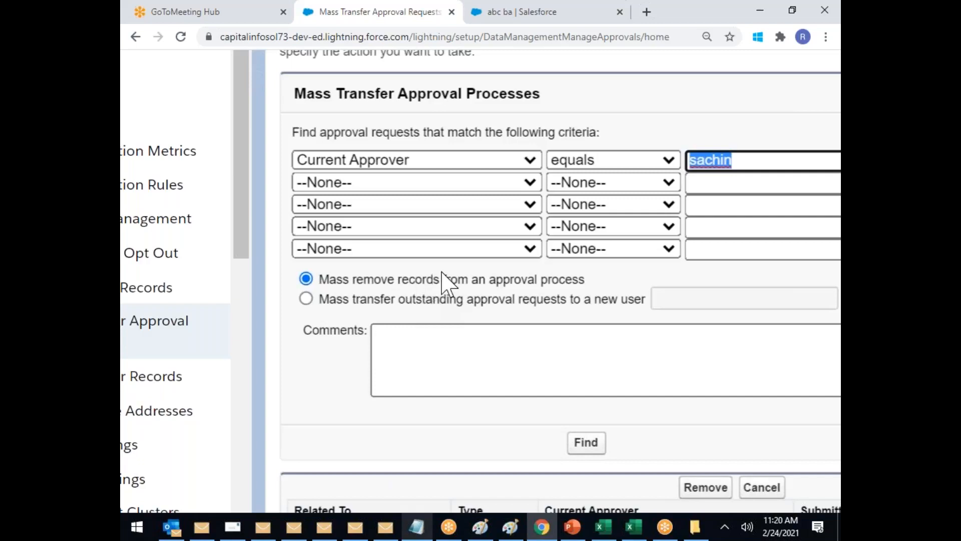
Step: Transfer the requests to a recently viewed user and begin an on-leave comment
{"action": "left_click", "coordinate": [305, 298]}
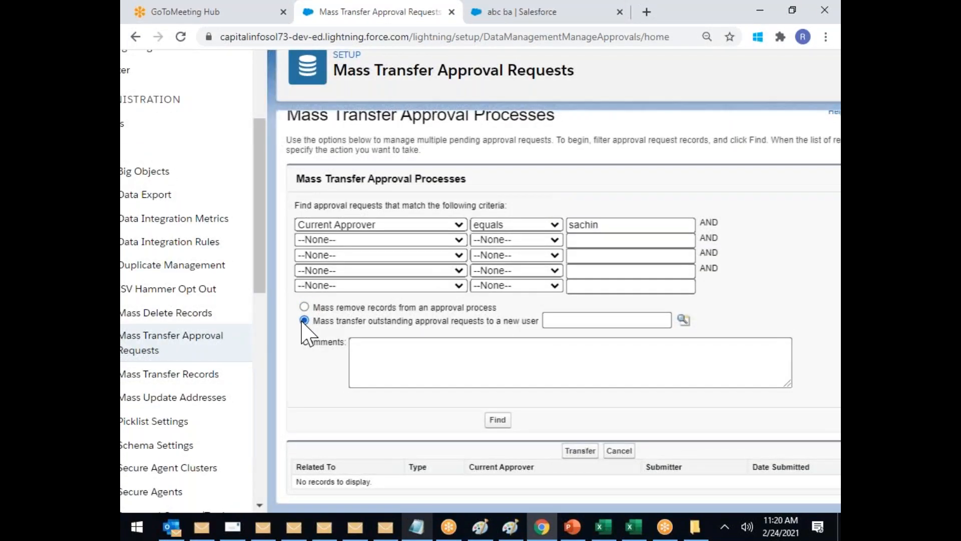
{"action": "left_click", "coordinate": [684, 319]}
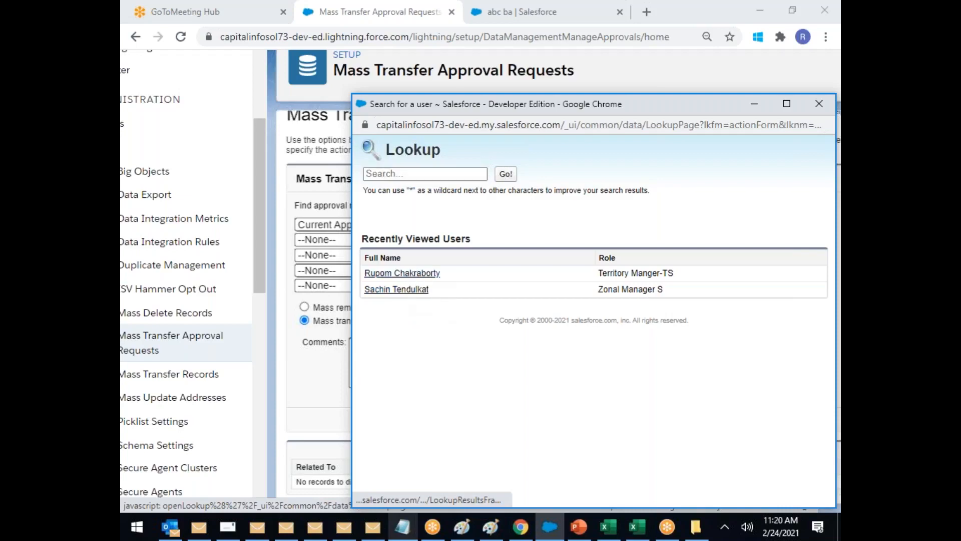
{"action": "left_click", "coordinate": [402, 273]}
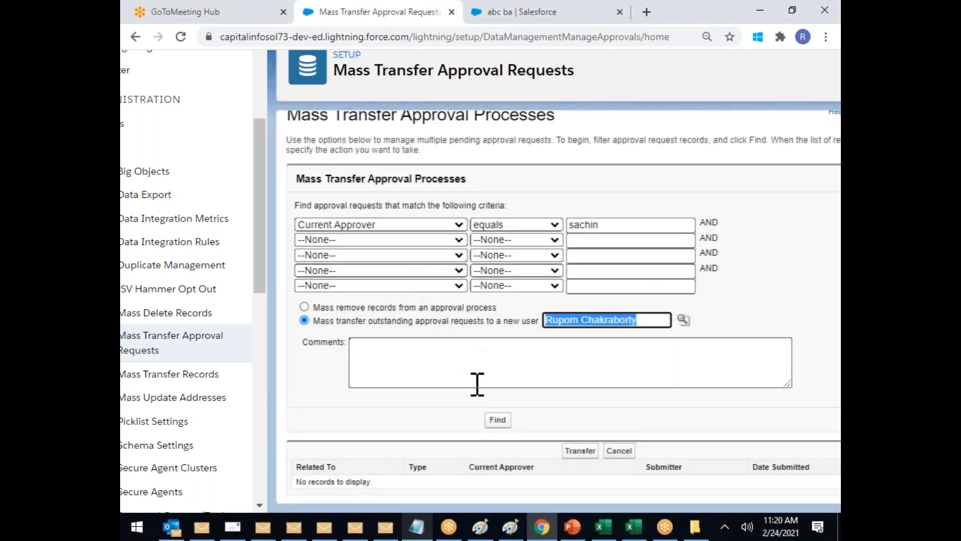
{"action": "left_click", "coordinate": [391, 361]}
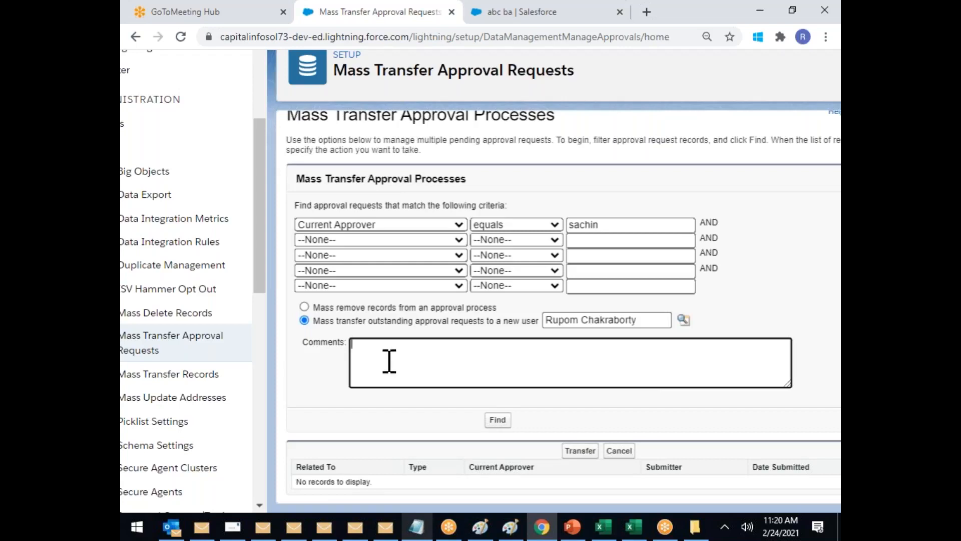
{"action": "type", "text": "As sachins in On Leave Transfering this approva; to Rupom"}
Step: Add a second comment line with the TT# ticket reference
{"action": "key", "text": "Return"}
{"action": "type", "text": "TT# i"}
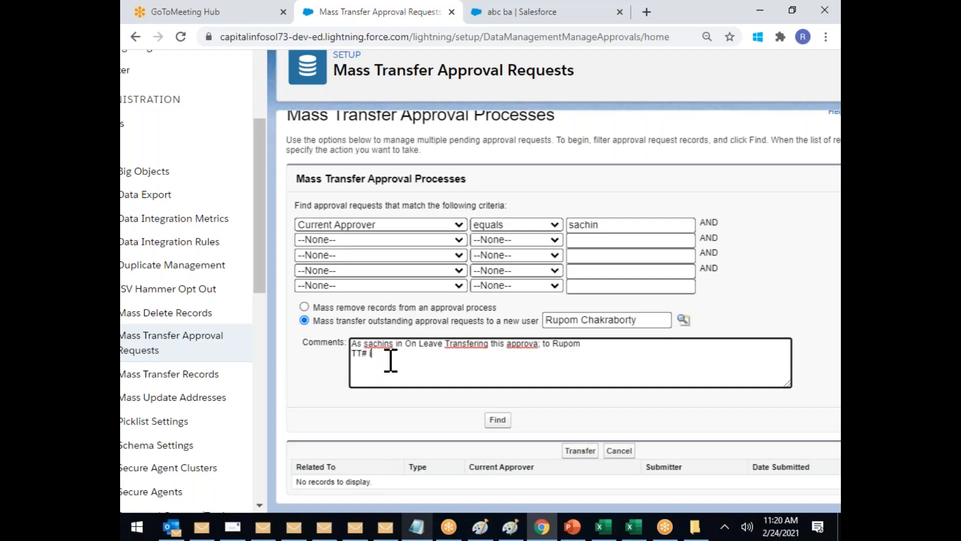
{"action": "type", "text": "nc10000001"}
{"action": "scroll", "coordinate": [571, 350], "scroll_direction": "up", "scroll_amount": 4}
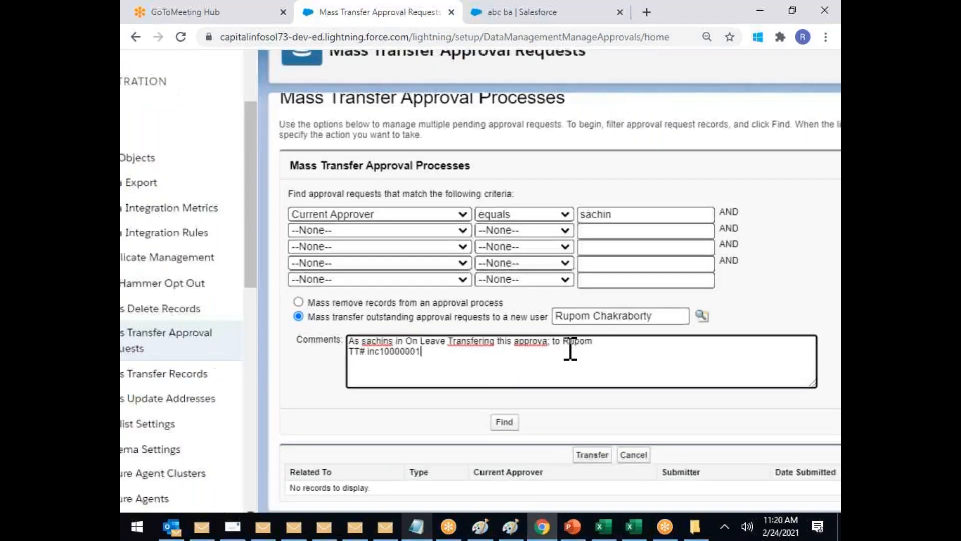
Step: Correct the misspellings to 'Transferring' and 'approval' using spellcheck suggestions
{"action": "right_click", "coordinate": [488, 320]}
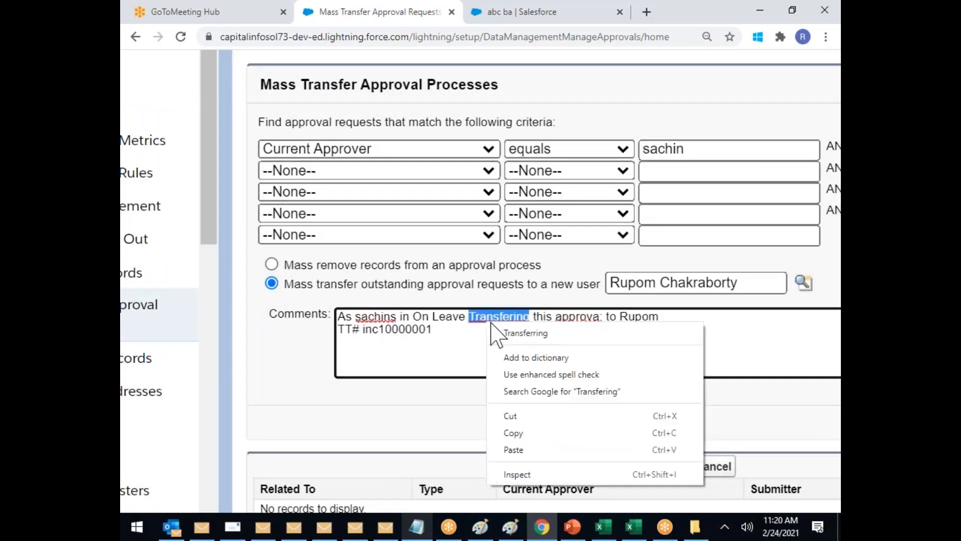
{"action": "left_click", "coordinate": [525, 333]}
{"action": "right_click", "coordinate": [580, 319]}
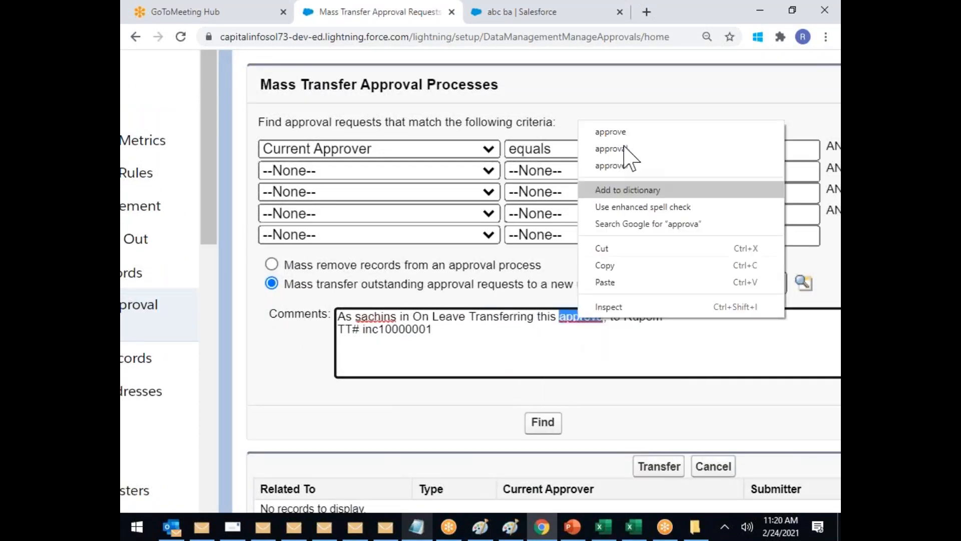
{"action": "left_click", "coordinate": [618, 150]}
{"action": "type", "text": ";"}
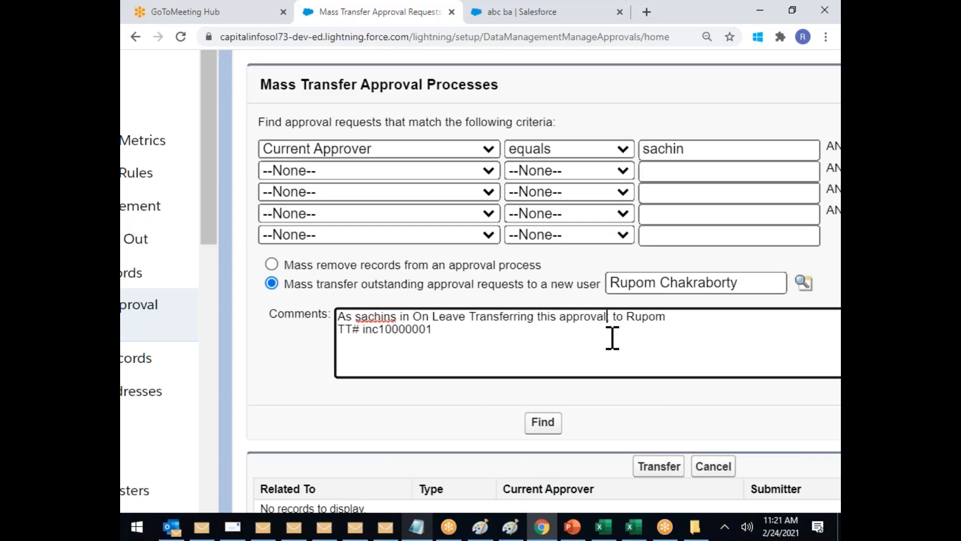
{"action": "scroll", "coordinate": [613, 338], "scroll_direction": "down", "scroll_amount": 1}
{"action": "scroll", "coordinate": [613, 339], "scroll_direction": "down", "scroll_amount": 1}
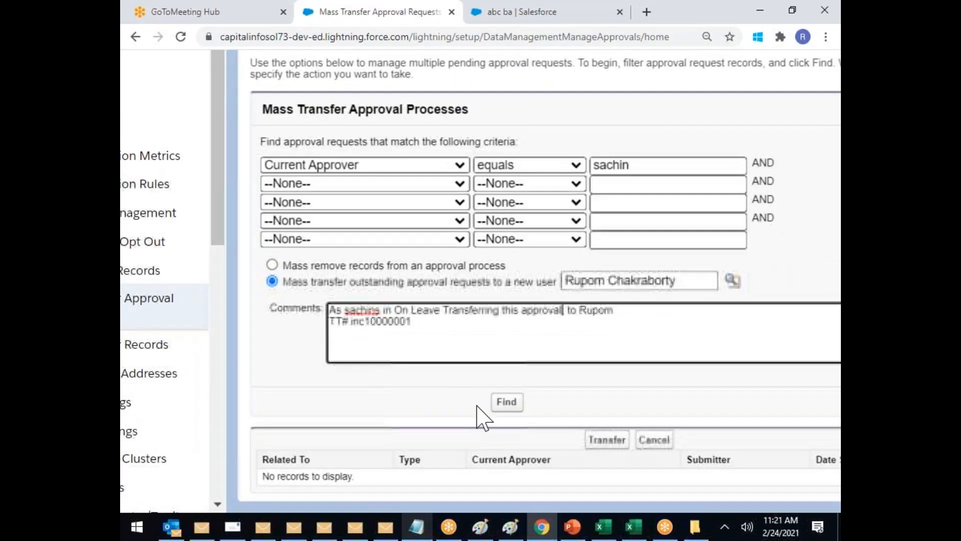
{"action": "double_click", "coordinate": [393, 321]}
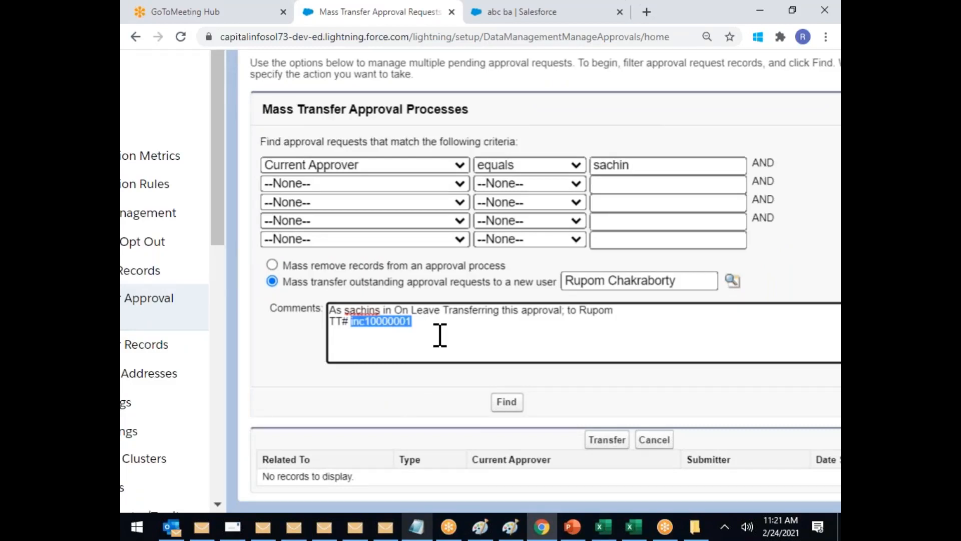
{"action": "left_click", "coordinate": [423, 330]}
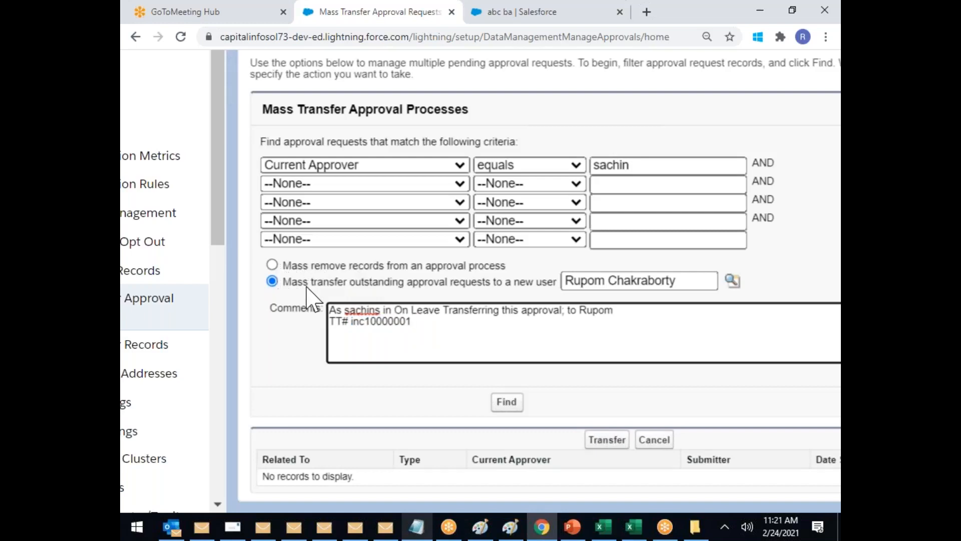
{"action": "left_click", "coordinate": [401, 321]}
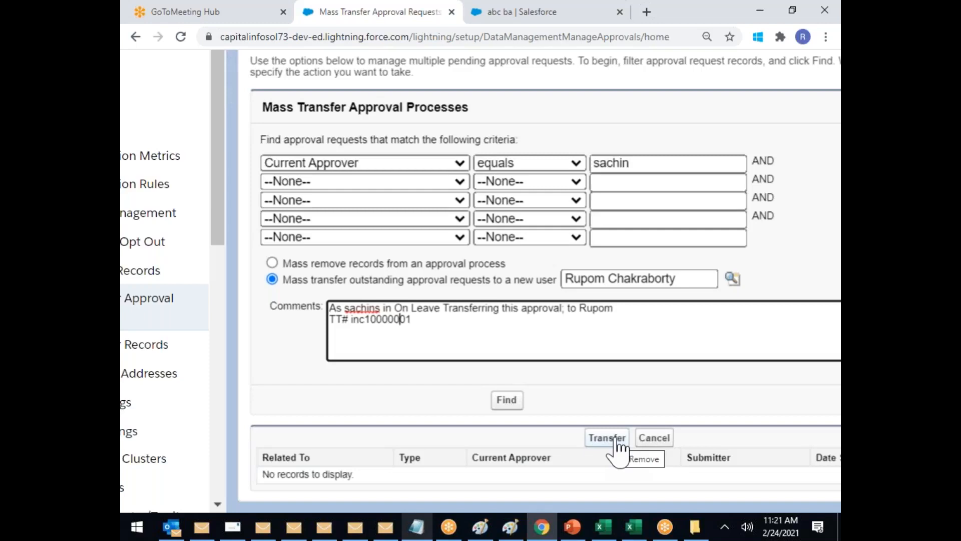
{"action": "scroll", "coordinate": [654, 263], "scroll_direction": "down", "scroll_amount": 3}
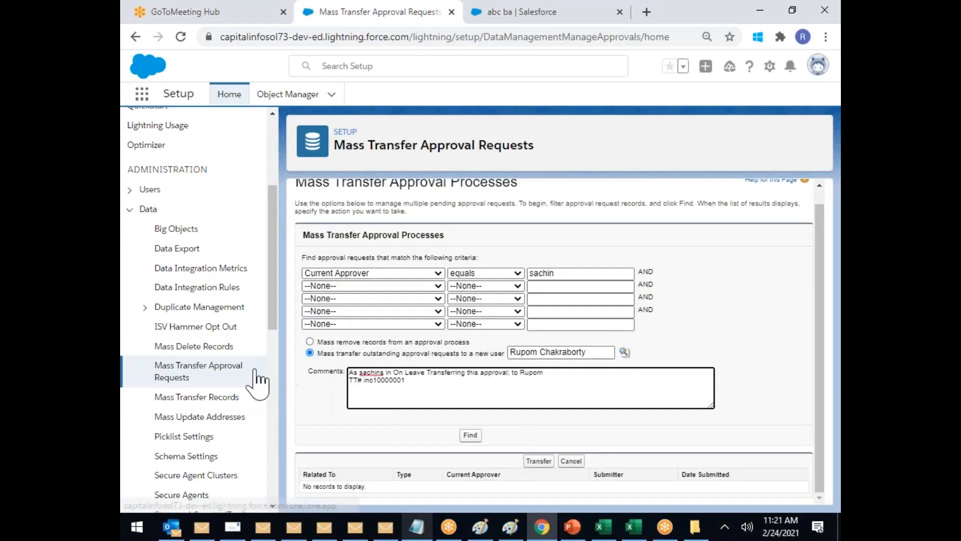
{"action": "scroll", "coordinate": [255, 382], "scroll_direction": "down", "scroll_amount": 2}
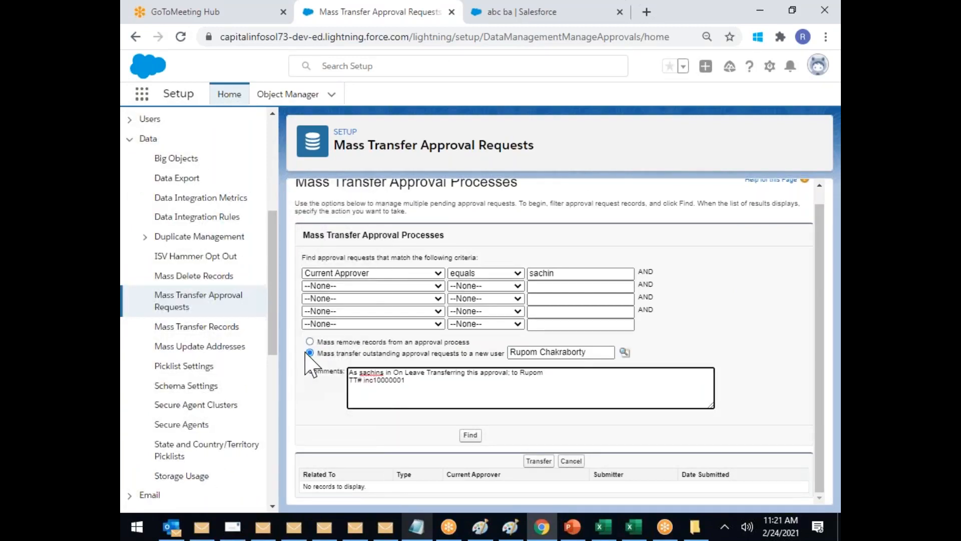
Step: View the empty Big Objects page, then the Data Export page
{"action": "left_click", "coordinate": [175, 159]}
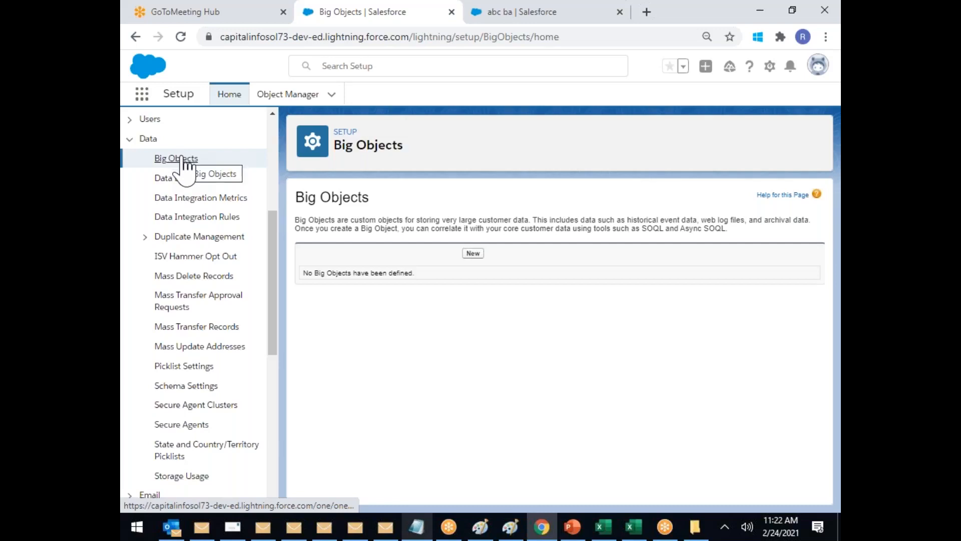
{"action": "left_click", "coordinate": [181, 178]}
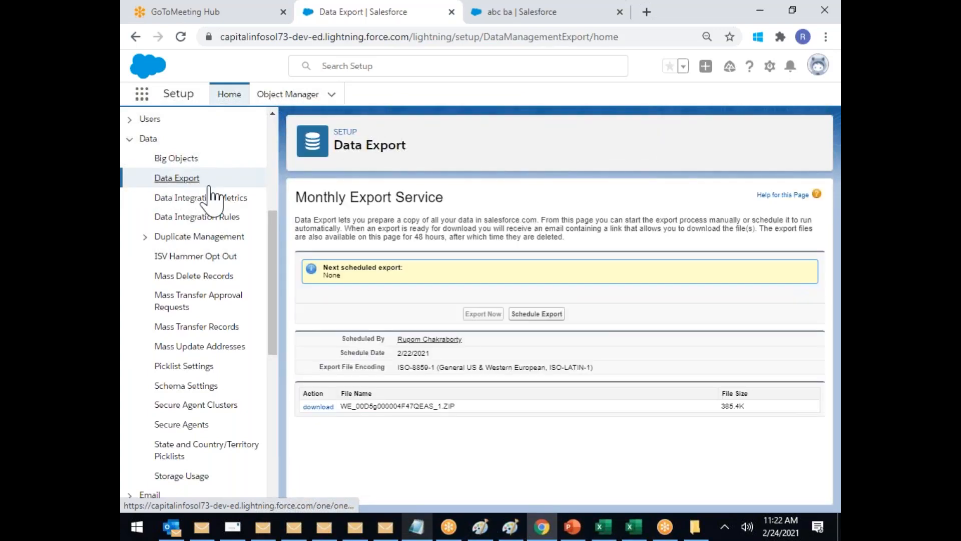
Step: View Data Integration Metrics, then the Data Integration Rules page with its geocode rules
{"action": "left_click", "coordinate": [201, 199]}
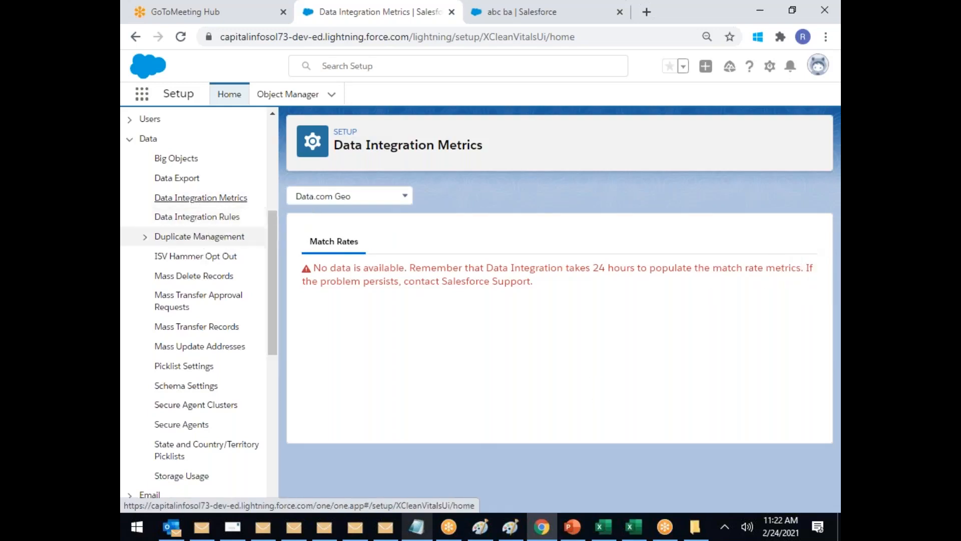
{"action": "left_click", "coordinate": [188, 218]}
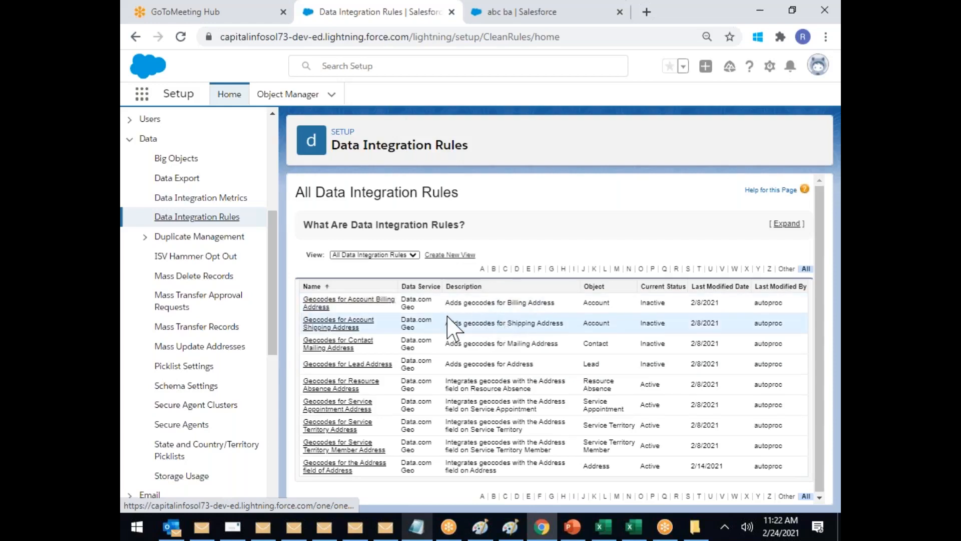
{"action": "left_click", "coordinate": [219, 240]}
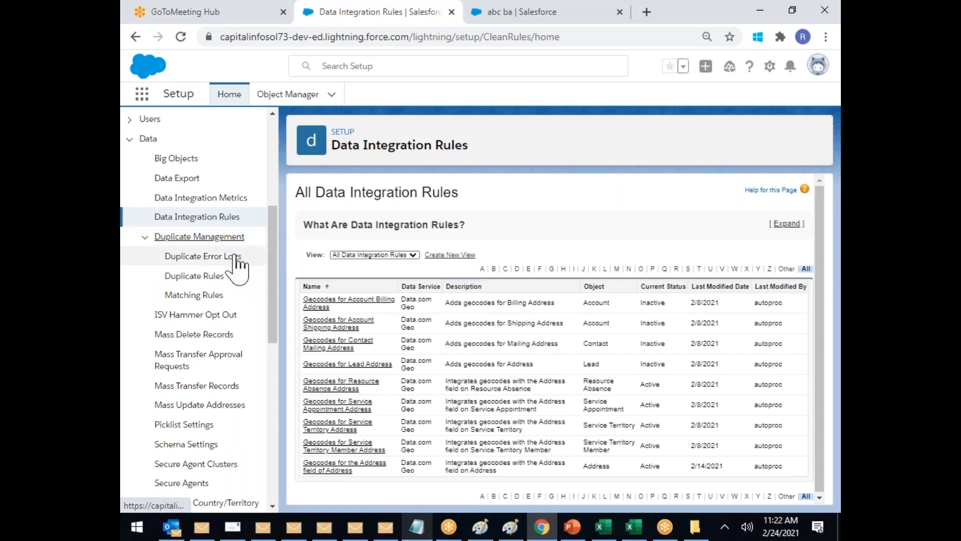
Step: Check the Duplicate Error Logs, then open the ISV Hammer Opt Out settings
{"action": "left_click", "coordinate": [199, 258]}
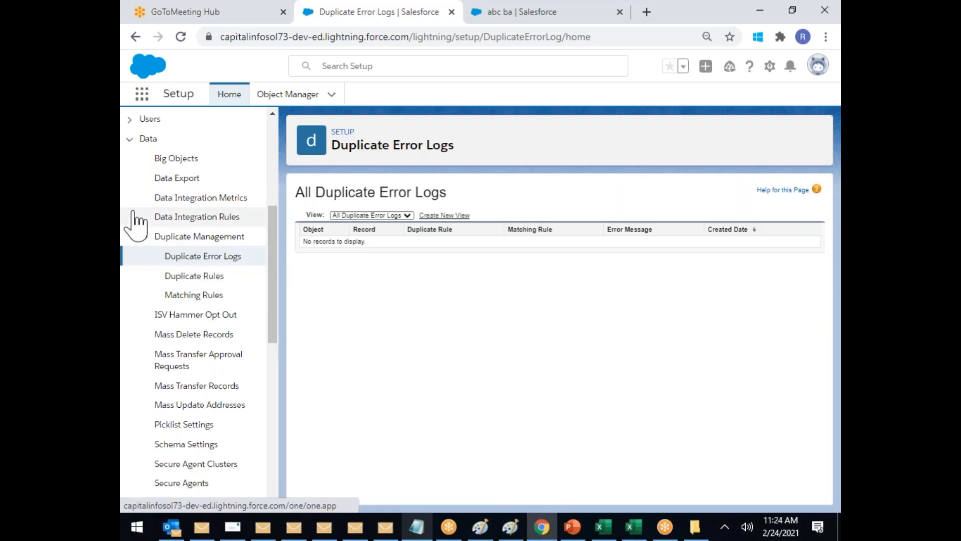
{"action": "left_click", "coordinate": [146, 236]}
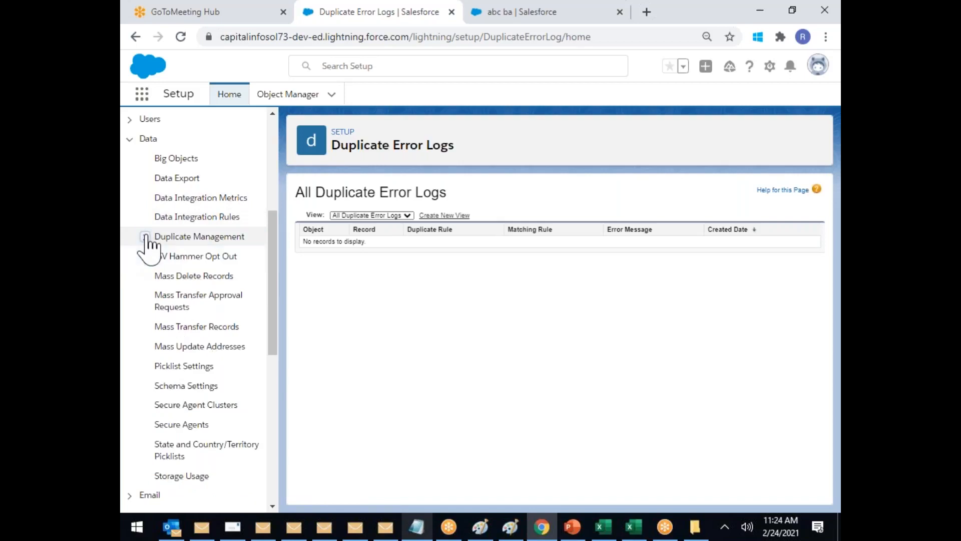
{"action": "left_click", "coordinate": [173, 256]}
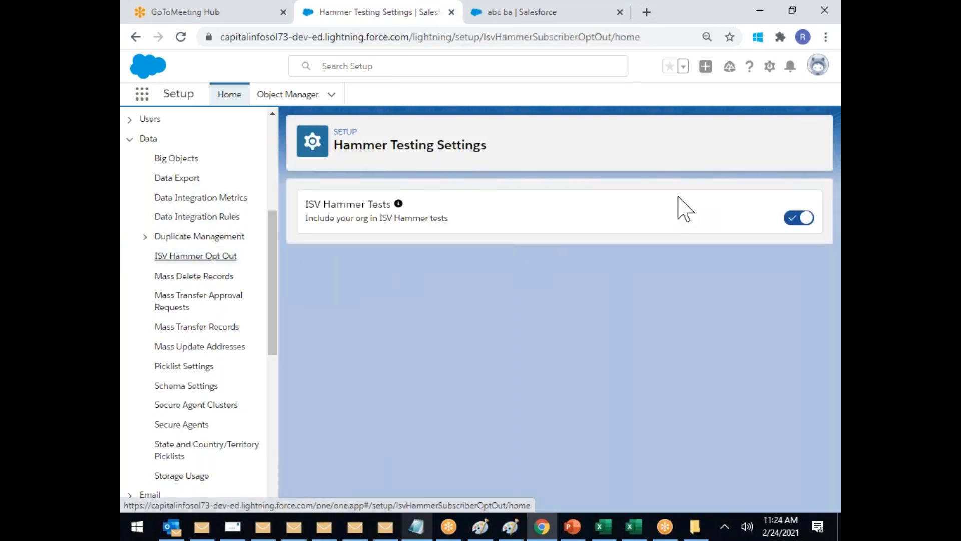
{"action": "left_click", "coordinate": [794, 217]}
Step: Leave ISV Hammer Tests switched on, then open Mass Delete Records
{"action": "left_click", "coordinate": [794, 217]}
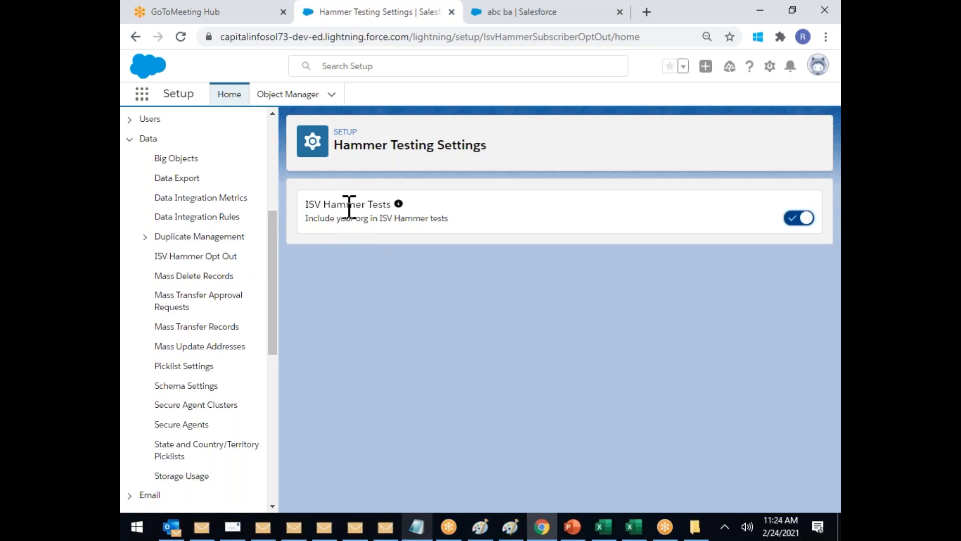
{"action": "mouse_move", "coordinate": [400, 205]}
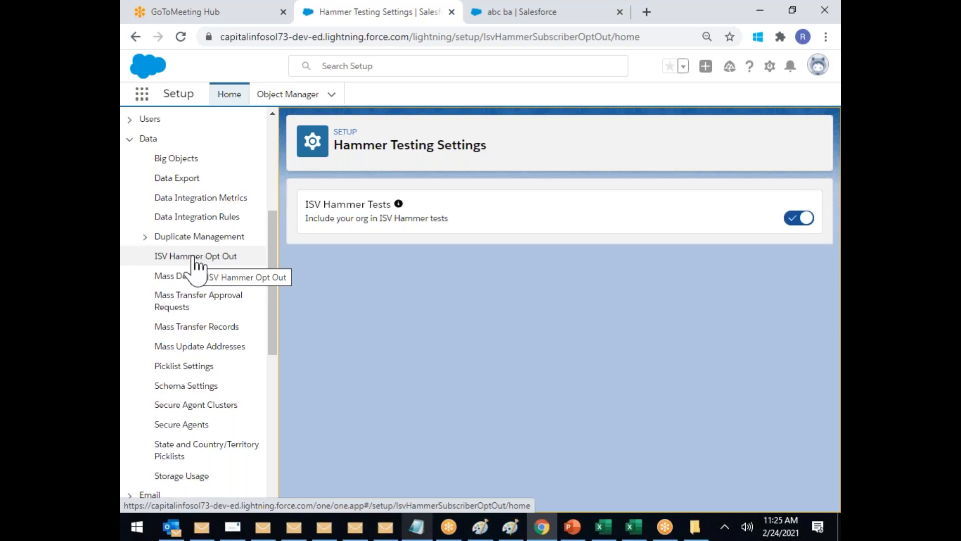
{"action": "left_click", "coordinate": [804, 220]}
{"action": "left_click", "coordinate": [791, 217]}
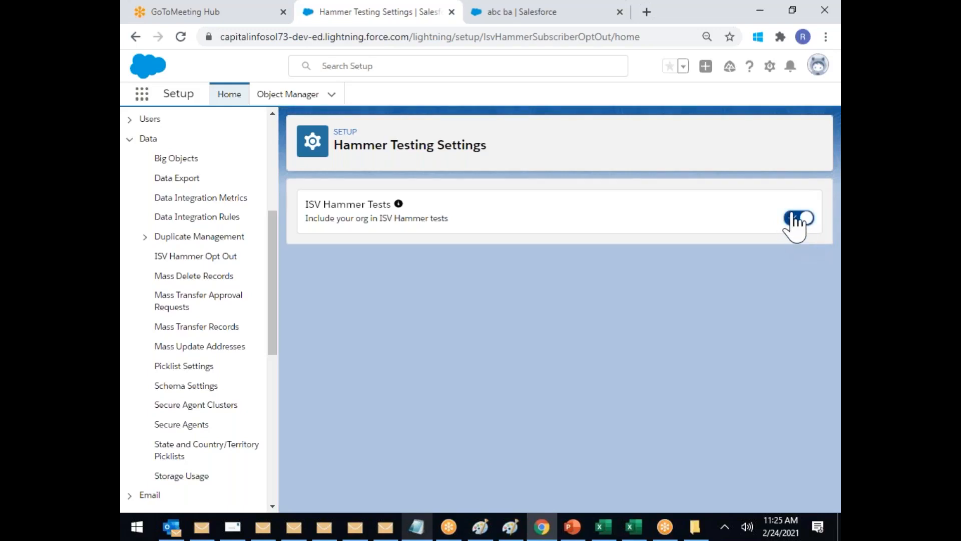
{"action": "left_click", "coordinate": [210, 277]}
{"action": "scroll", "coordinate": [208, 280], "scroll_direction": "down", "scroll_amount": 1}
Step: Tour Mass Transfer Approval Requests, Mass Transfer Records, Mass Update Addresses and Picklist Settings, then switch to PowerPoint
{"action": "left_click", "coordinate": [239, 232]}
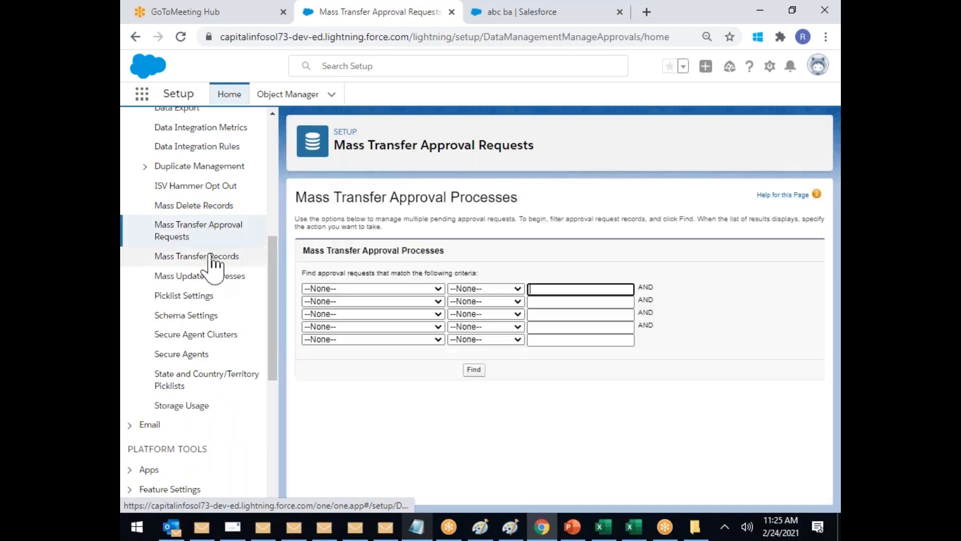
{"action": "left_click", "coordinate": [228, 258]}
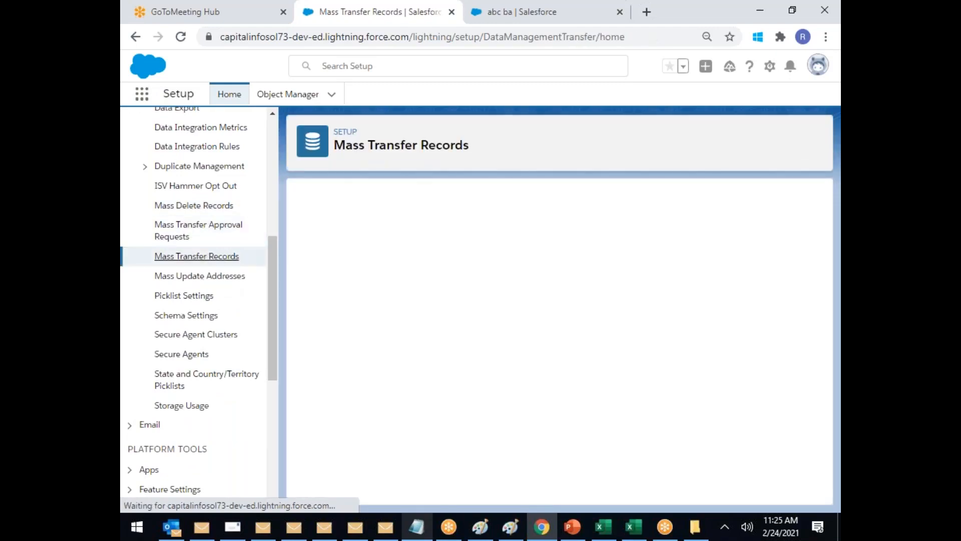
{"action": "left_click", "coordinate": [216, 277]}
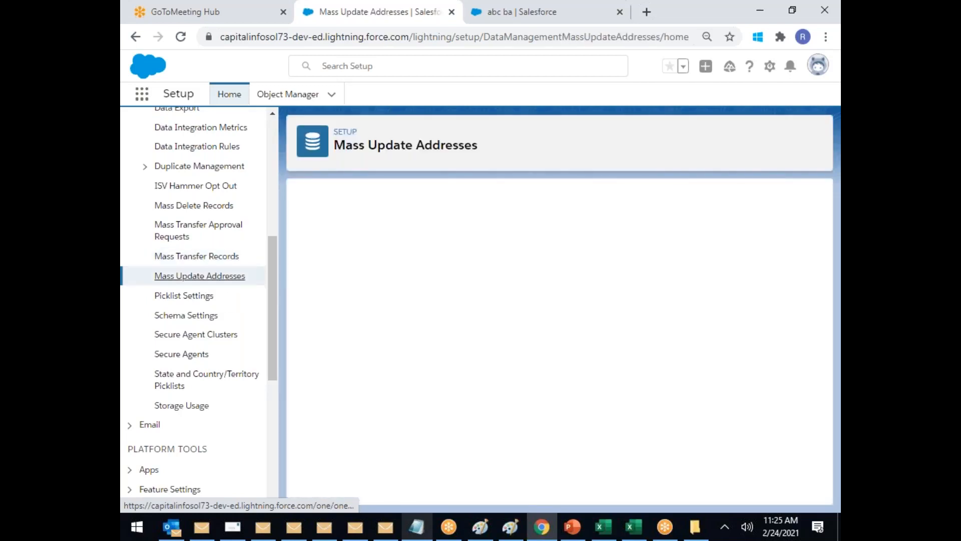
{"action": "left_click", "coordinate": [200, 295]}
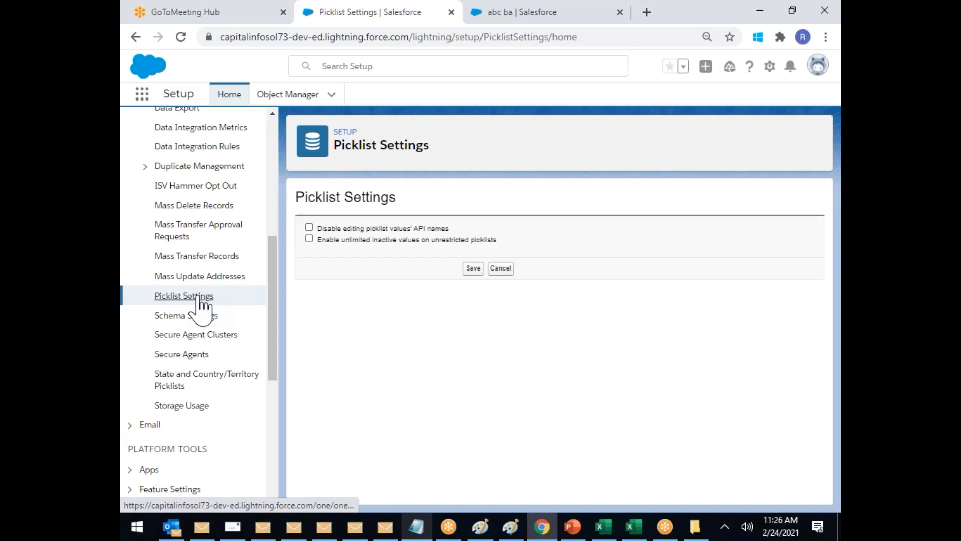
{"action": "left_click", "coordinate": [577, 530]}
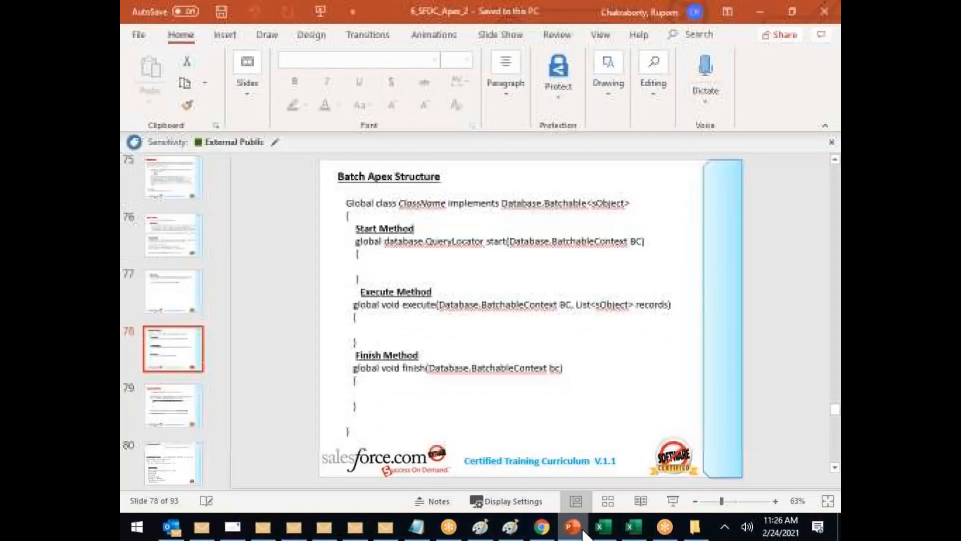
{"action": "left_click", "coordinate": [226, 39]}
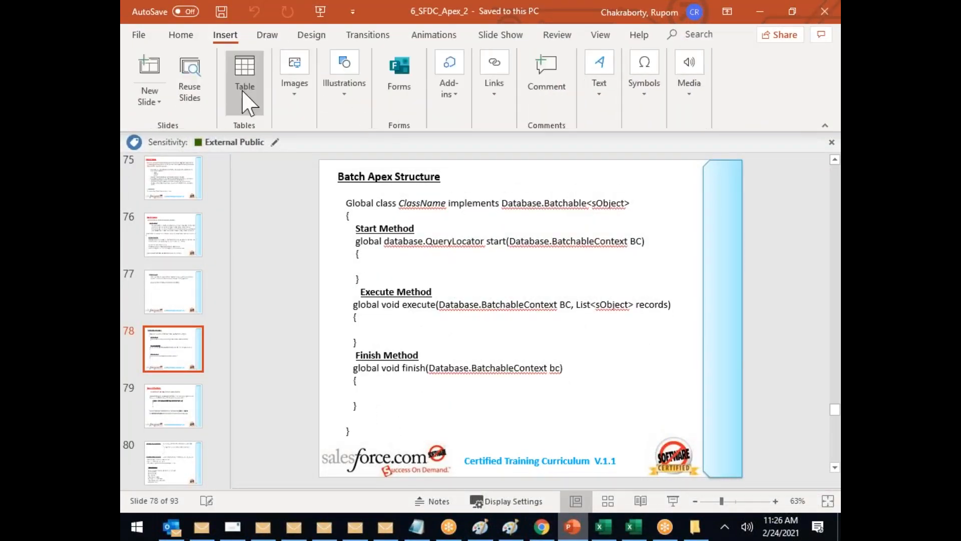
Step: Insert a blank slide after slide 78 with two side-by-side blue rectangles
{"action": "left_click", "coordinate": [150, 98]}
{"action": "left_click", "coordinate": [193, 335]}
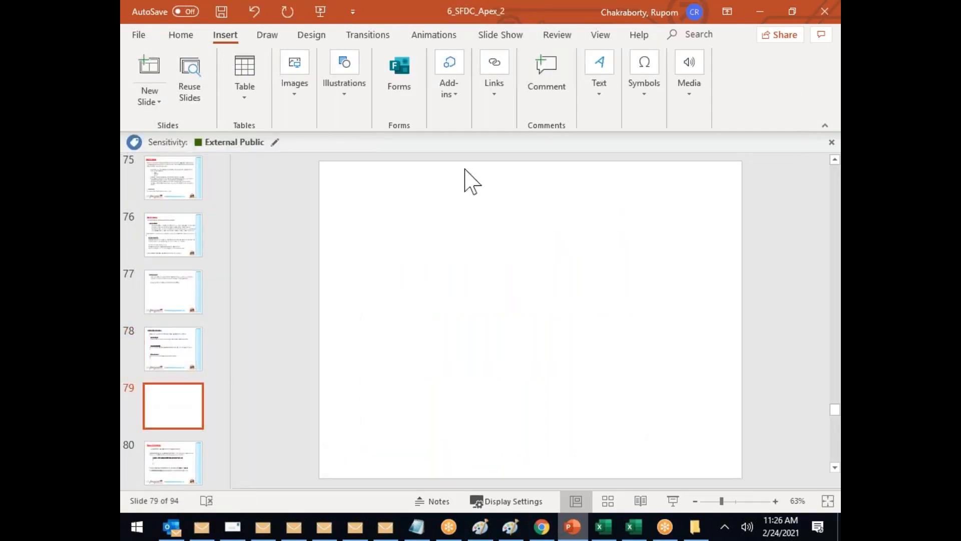
{"action": "left_click", "coordinate": [601, 91]}
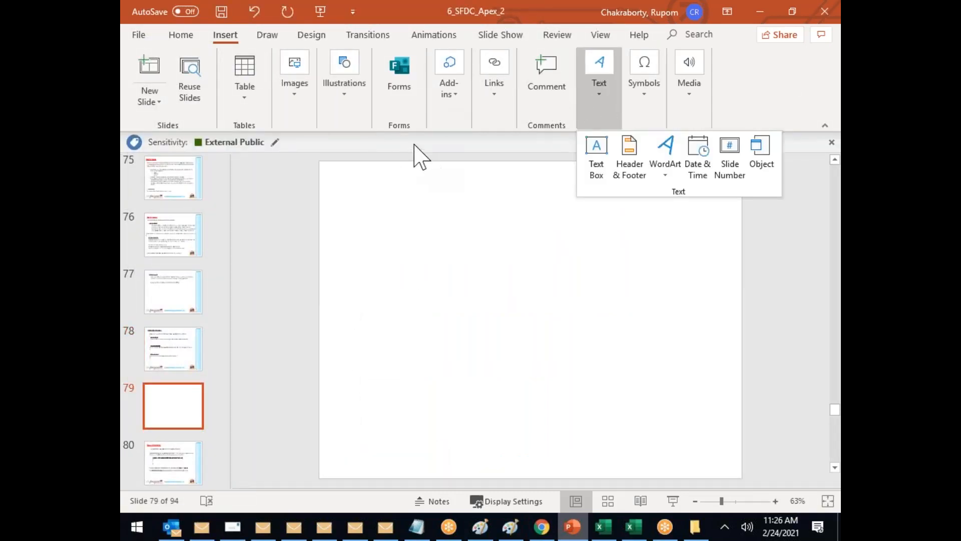
{"action": "left_click", "coordinate": [349, 98]}
{"action": "left_click", "coordinate": [332, 179]}
{"action": "left_click", "coordinate": [373, 211]}
{"action": "mouse_move", "coordinate": [365, 228]}
{"action": "left_mouse_down"}
{"action": "mouse_move", "coordinate": [386, 286]}
{"action": "mouse_move", "coordinate": [454, 331]}
{"action": "left_mouse_up"}
{"action": "key", "text": "ctrl+c"}
{"action": "key", "text": "ctrl+v"}
{"action": "left_click_drag", "start_coordinate": [410, 271], "coordinate": [562, 264]}
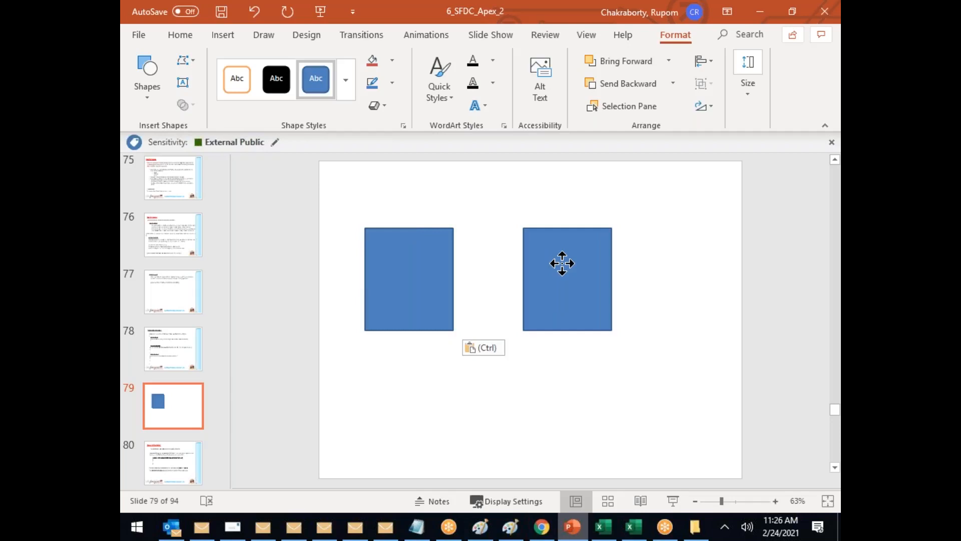
Step: List Cardiology, Neurology and ENT on separate lines in the left rectangle
{"action": "left_click", "coordinate": [393, 251]}
{"action": "type", "text": "Cardiology"}
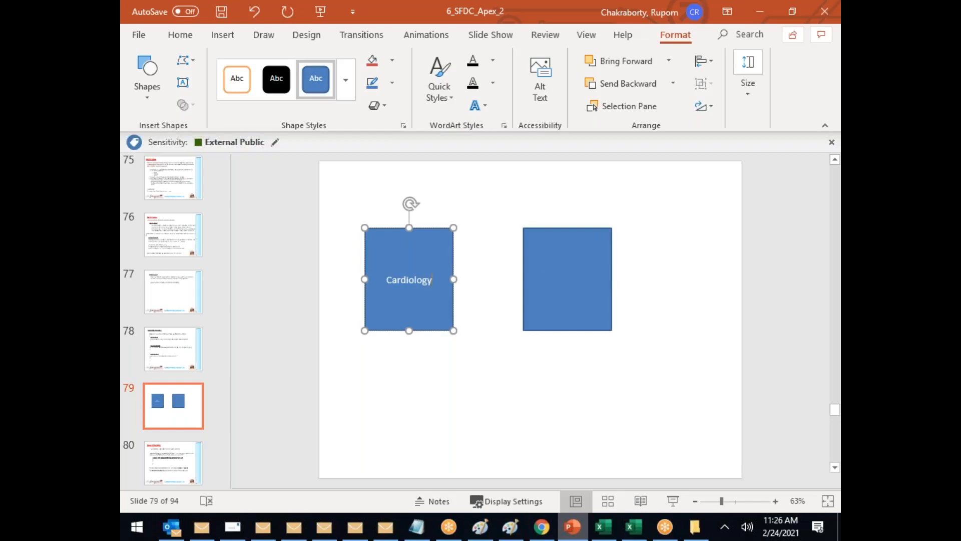
{"action": "key", "text": "Return"}
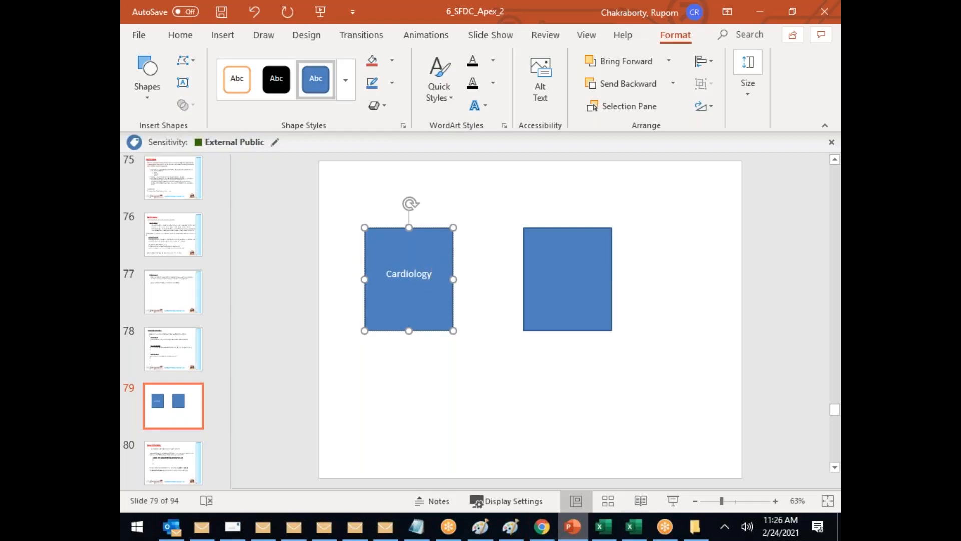
{"action": "type", "text": "Neurology"}
{"action": "key", "text": "Return"}
{"action": "type", "text": "ENT"}
{"action": "key", "text": "Return"}
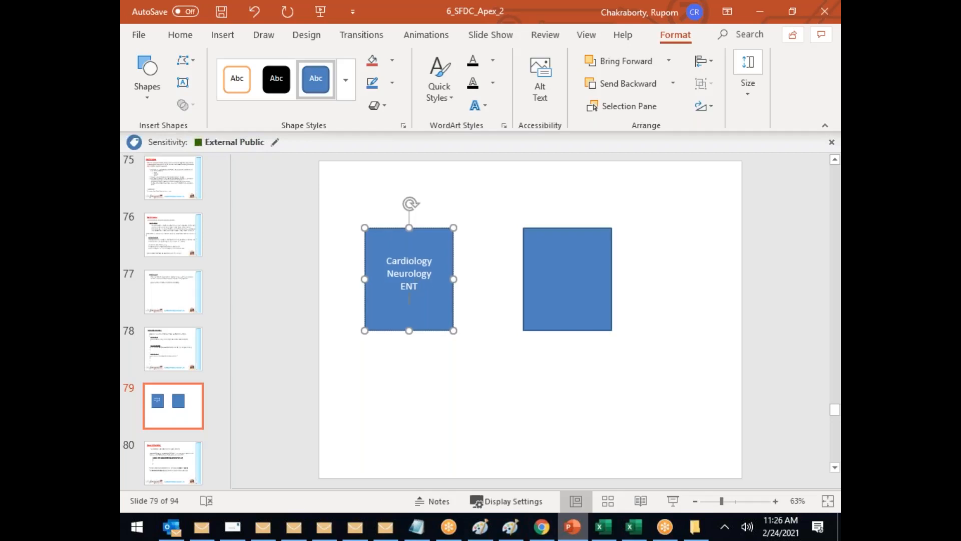
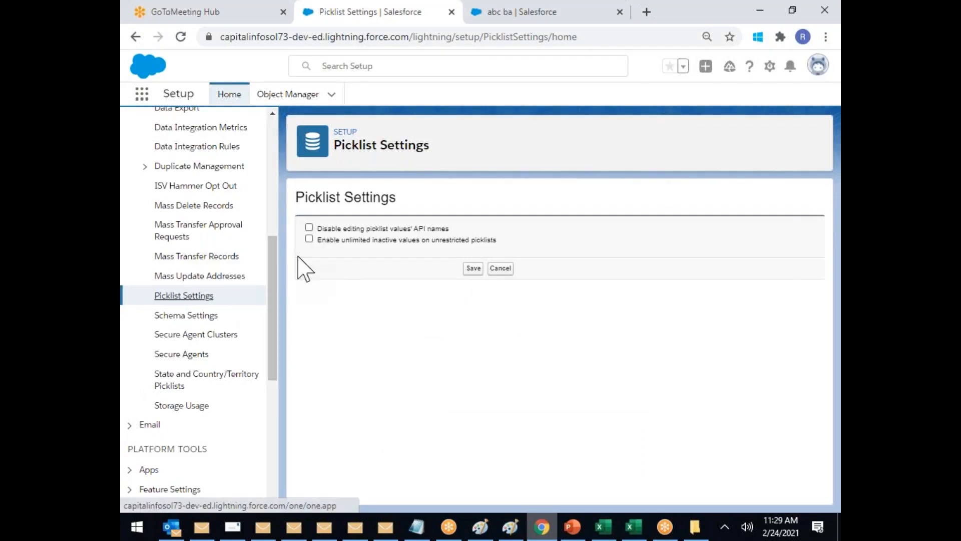
Step: Tick both options, blocking picklist API-name edits and allowing unlimited inactive values, then clear them again
{"action": "left_click", "coordinate": [309, 227]}
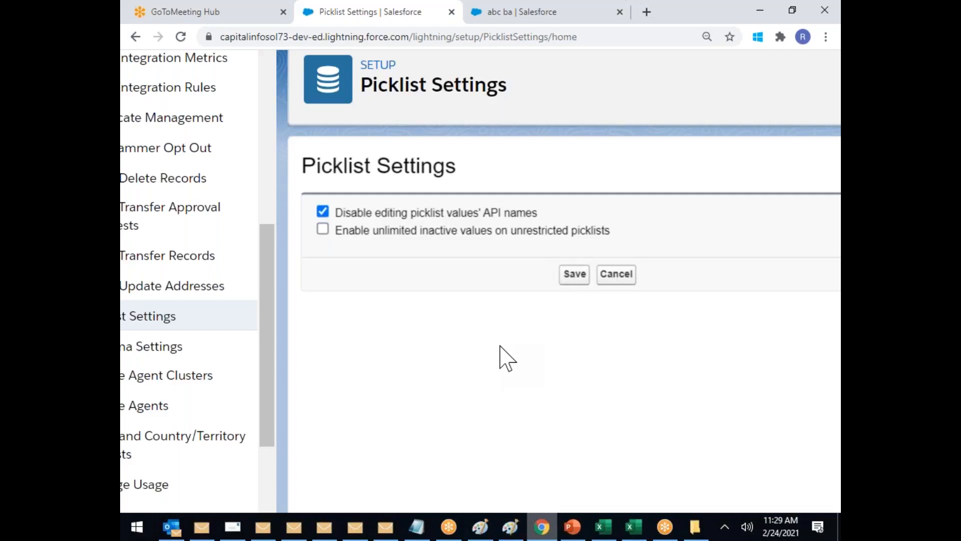
{"action": "left_click", "coordinate": [323, 230]}
{"action": "key", "text": "ctrl+minus"}
{"action": "key", "text": "ctrl+minus"}
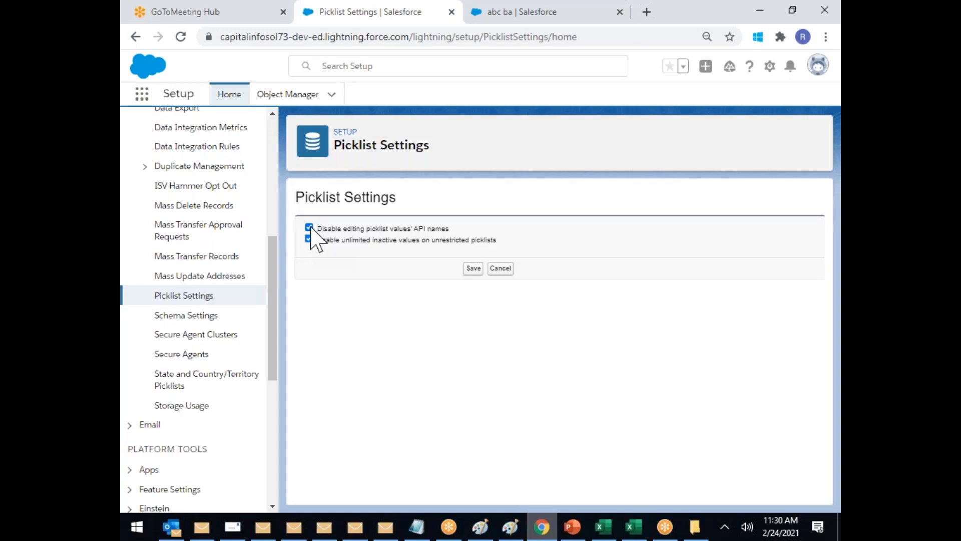
{"action": "left_click", "coordinate": [309, 228]}
{"action": "left_click", "coordinate": [309, 238]}
Step: Look over the Schema Settings descriptions, then open the empty Secure Agents page
{"action": "left_click", "coordinate": [187, 321]}
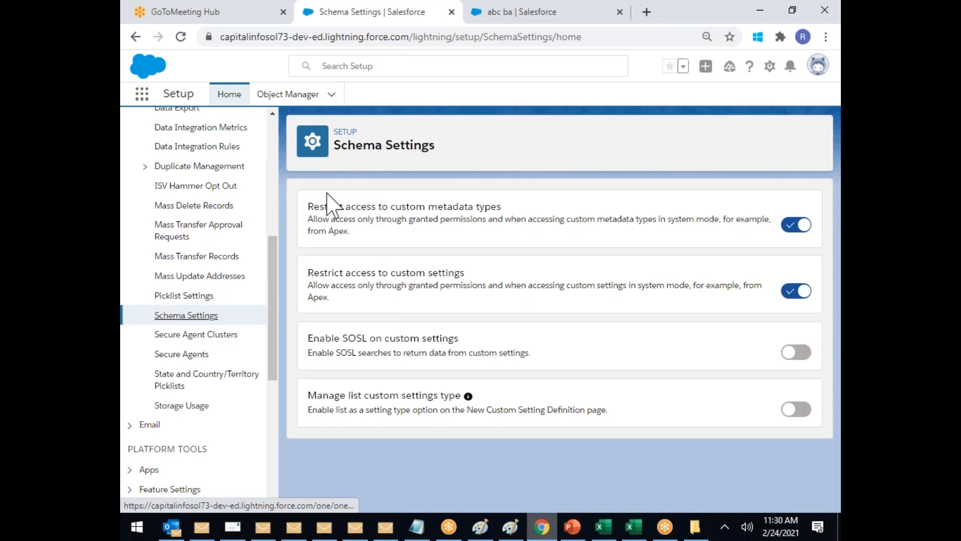
{"action": "left_click_drag", "start_coordinate": [339, 213], "coordinate": [435, 389]}
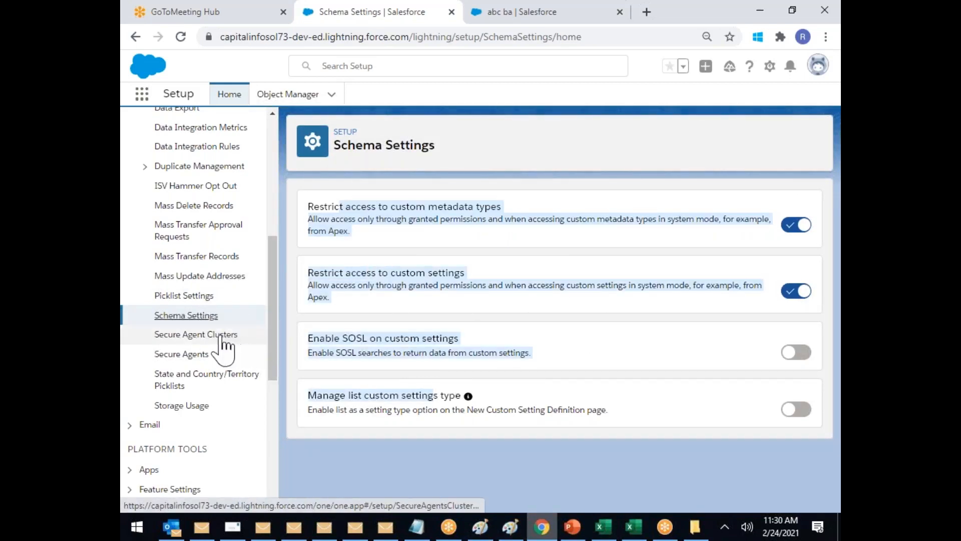
{"action": "left_click", "coordinate": [192, 355]}
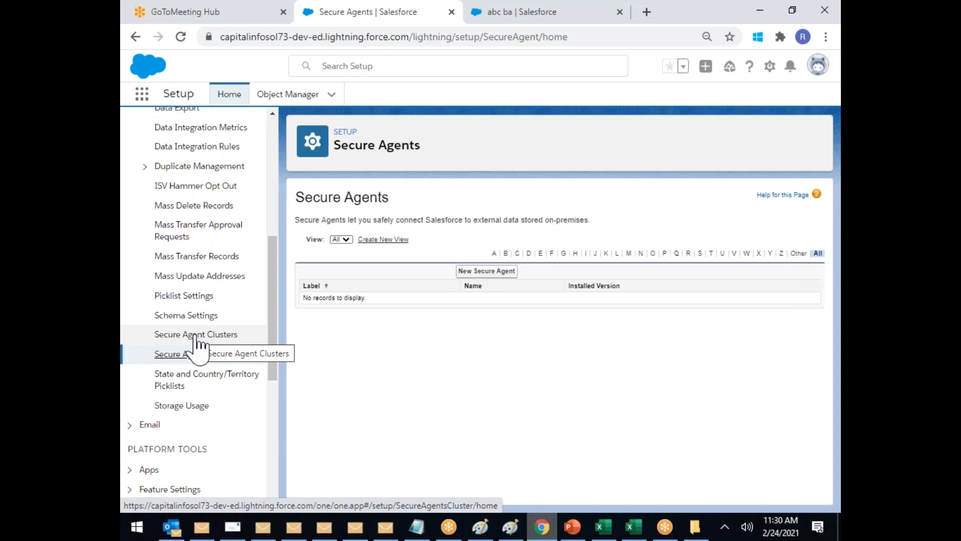
{"action": "left_click", "coordinate": [203, 11]}
Step: Search Google for 'dbamp'
{"action": "type", "text": "www.google.com"}
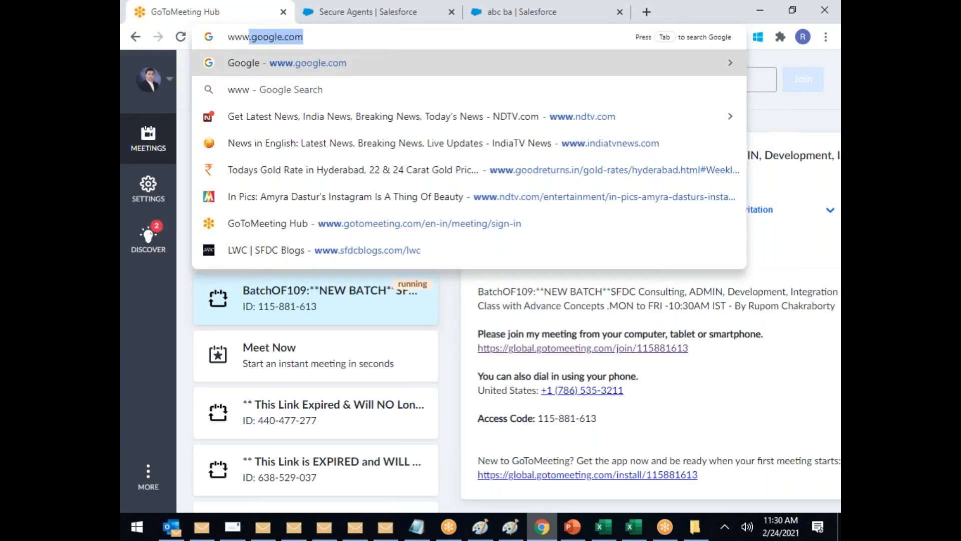
{"action": "key", "text": "Return"}
{"action": "type", "text": "dbamp"}
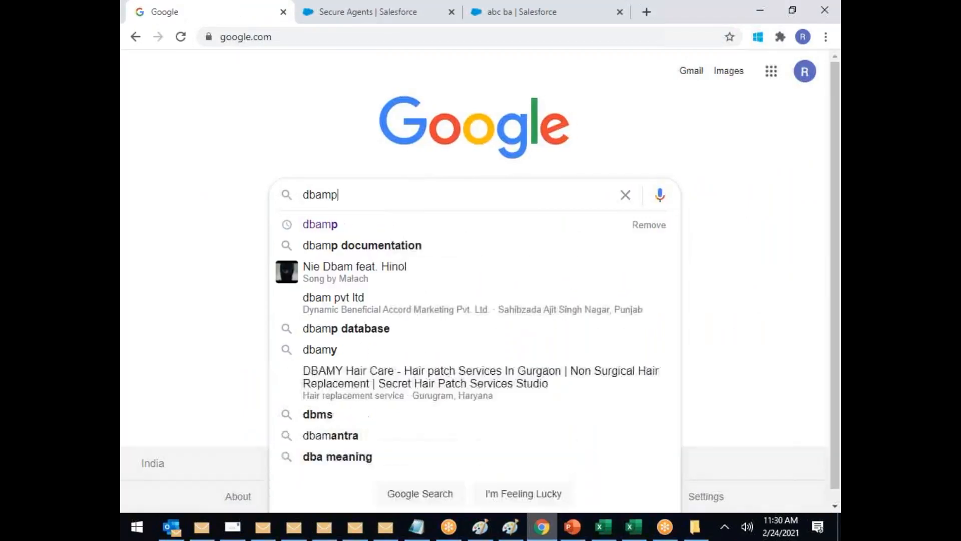
{"action": "key", "text": "Return"}
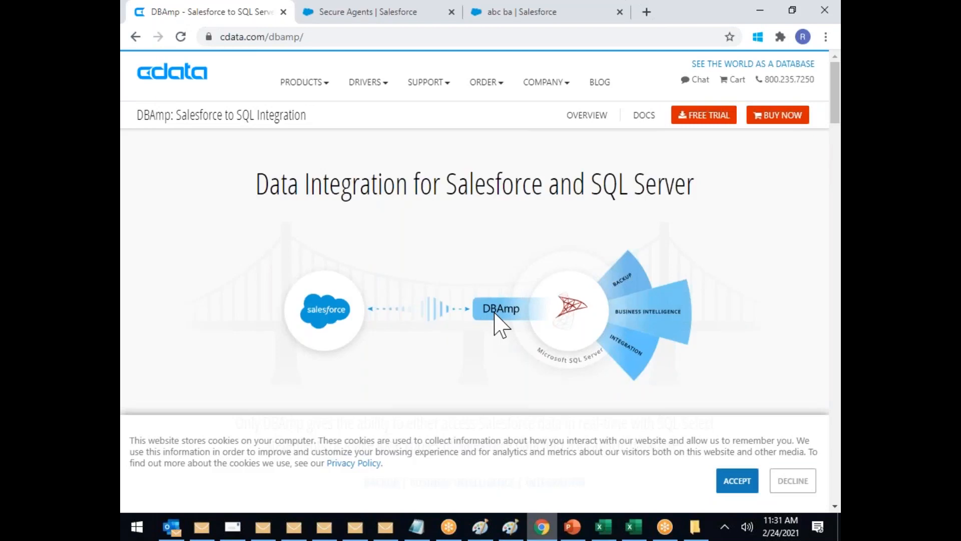
Step: Accept cookies on the CData DBAmp page and return to the Secure Agents tab
{"action": "scroll", "coordinate": [562, 334], "scroll_direction": "up", "scroll_amount": 5}
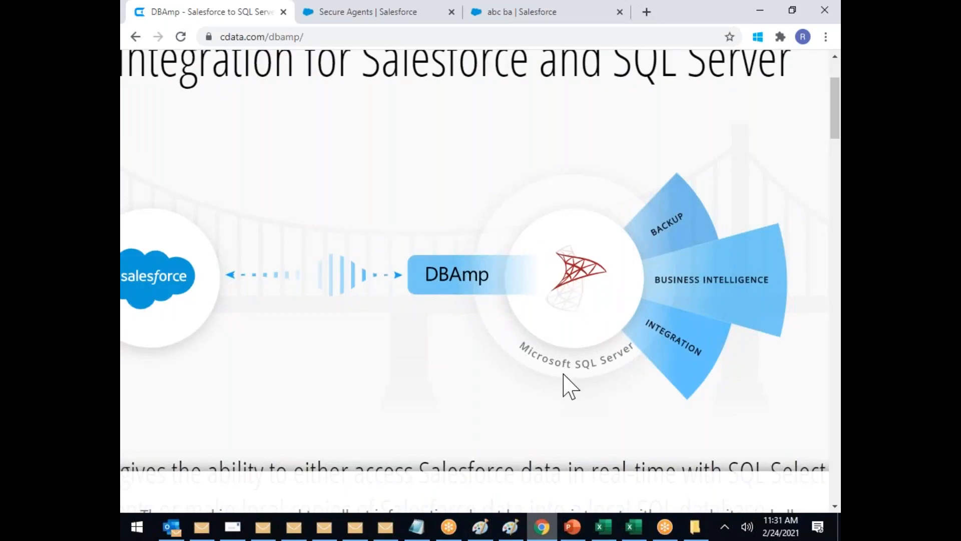
{"action": "scroll", "coordinate": [563, 375], "scroll_direction": "down", "scroll_amount": 5}
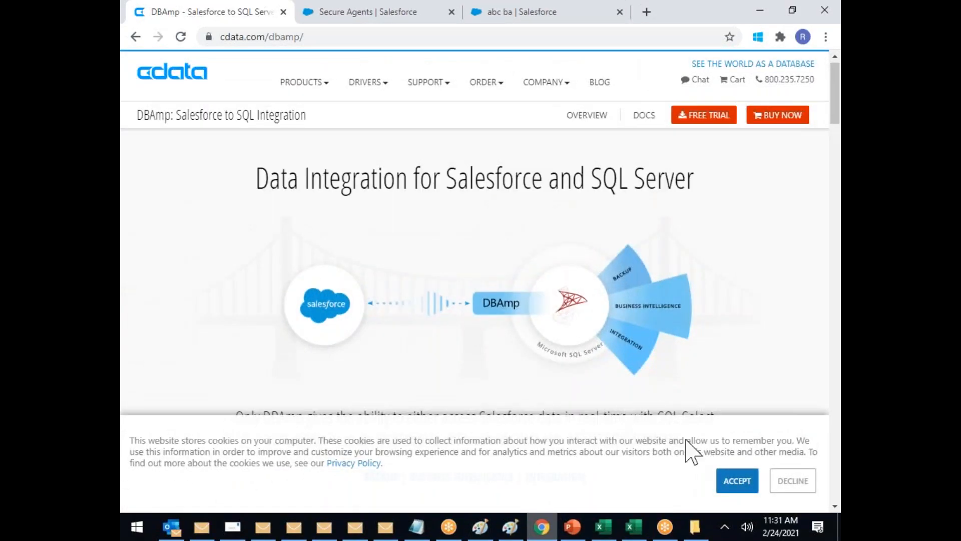
{"action": "left_click", "coordinate": [740, 484]}
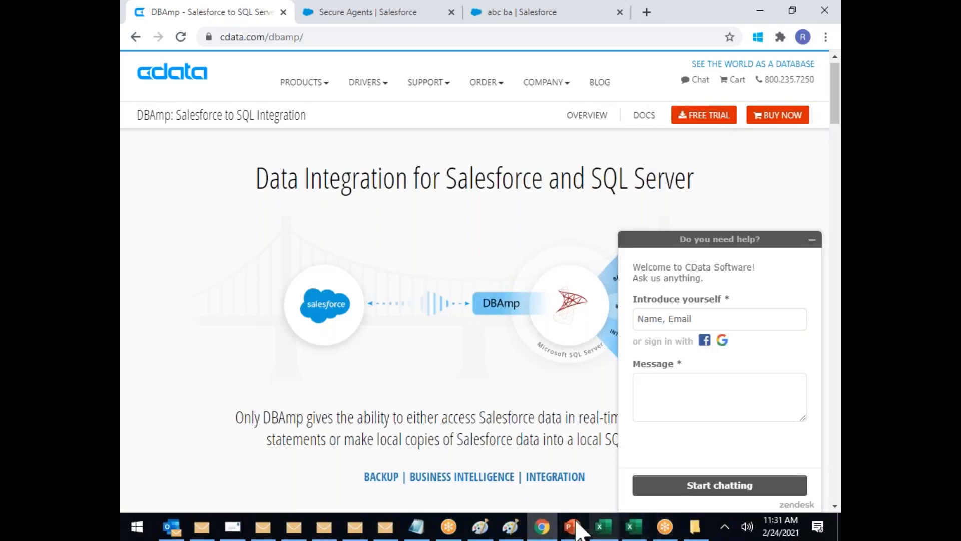
{"action": "left_click", "coordinate": [326, 15]}
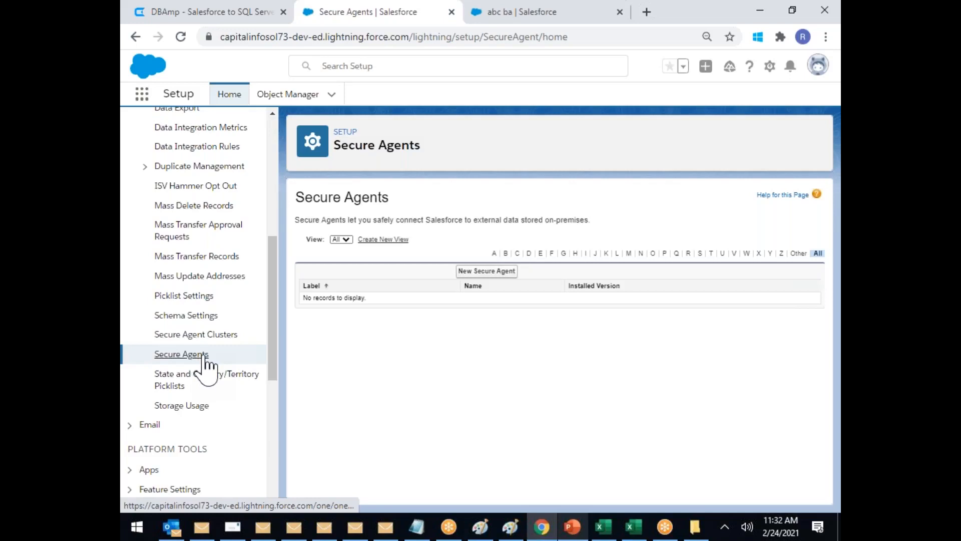
Step: Start a new secure agent labelled 'System User Data Transfer' and open the Secure Agent User lookup
{"action": "left_click", "coordinate": [486, 271]}
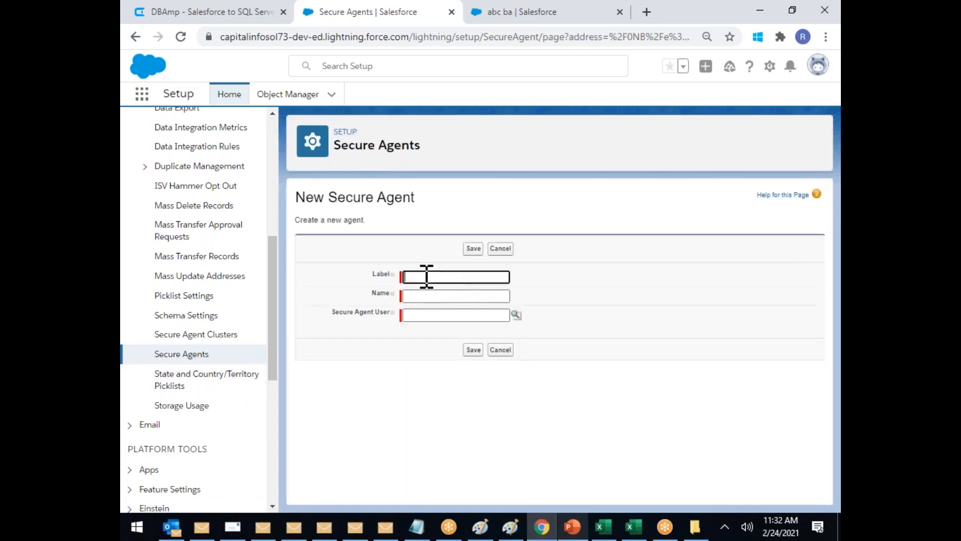
{"action": "left_click", "coordinate": [426, 277]}
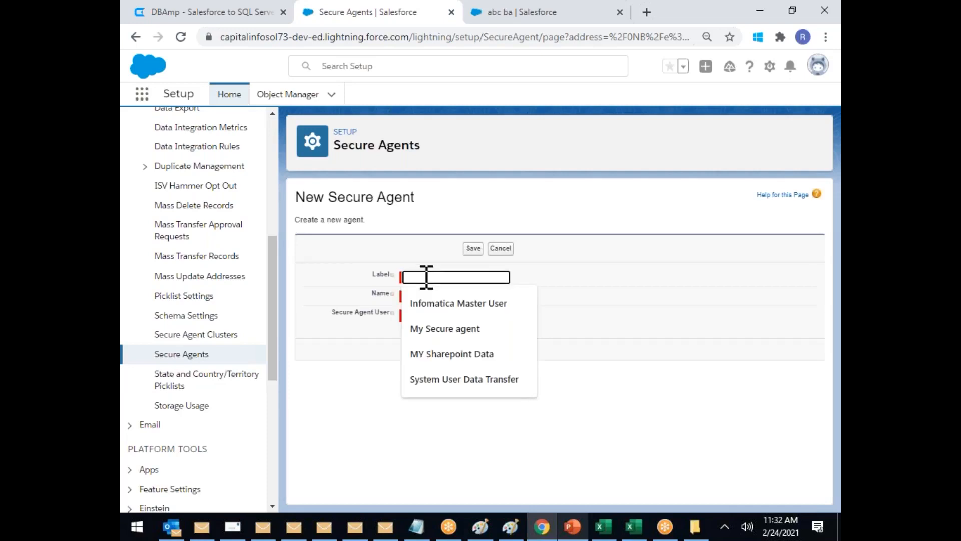
{"action": "type", "text": "System User Data Transfer"}
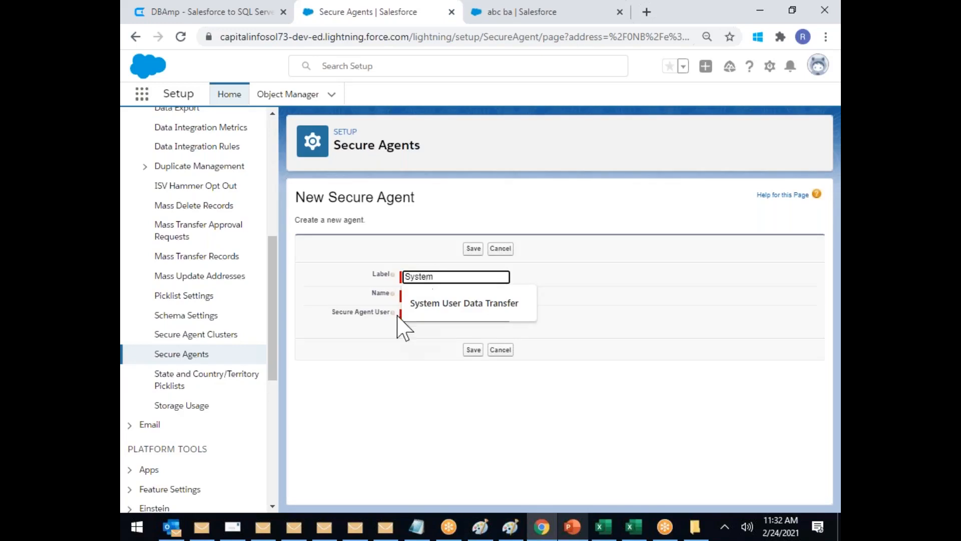
{"action": "left_click", "coordinate": [445, 306]}
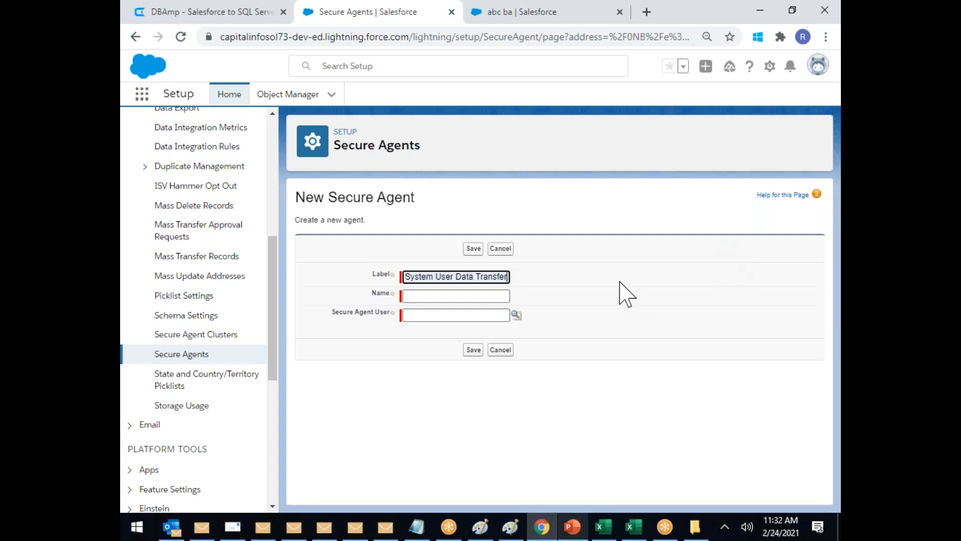
{"action": "left_click", "coordinate": [431, 317]}
{"action": "left_click", "coordinate": [515, 315]}
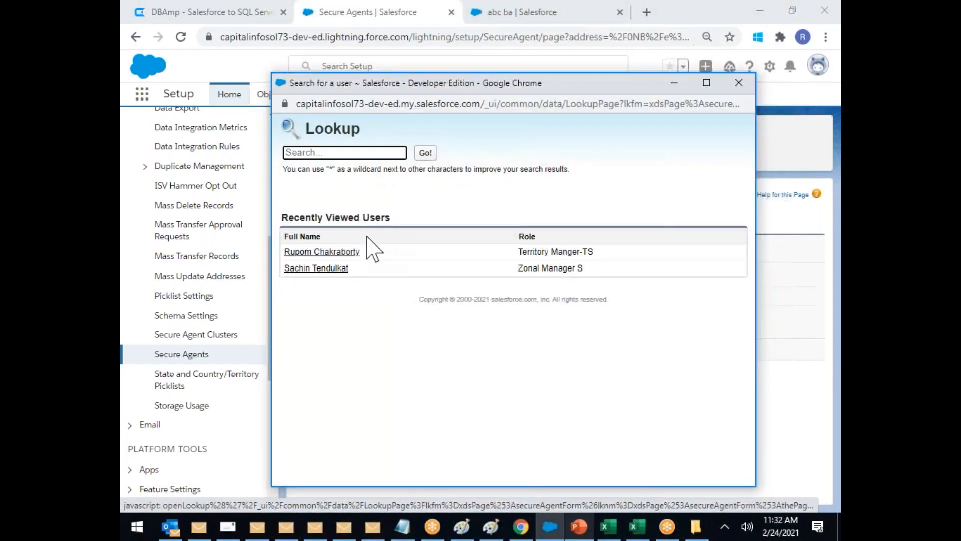
Step: Pick the agent user from the lookup, review the Label and Name, and save the agent
{"action": "left_click", "coordinate": [330, 259]}
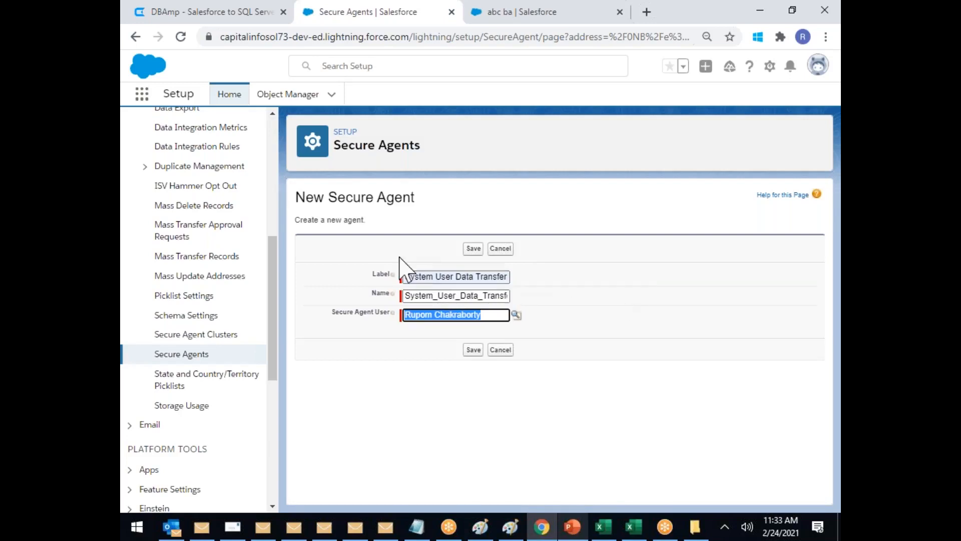
{"action": "left_click_drag", "start_coordinate": [406, 277], "coordinate": [521, 287]}
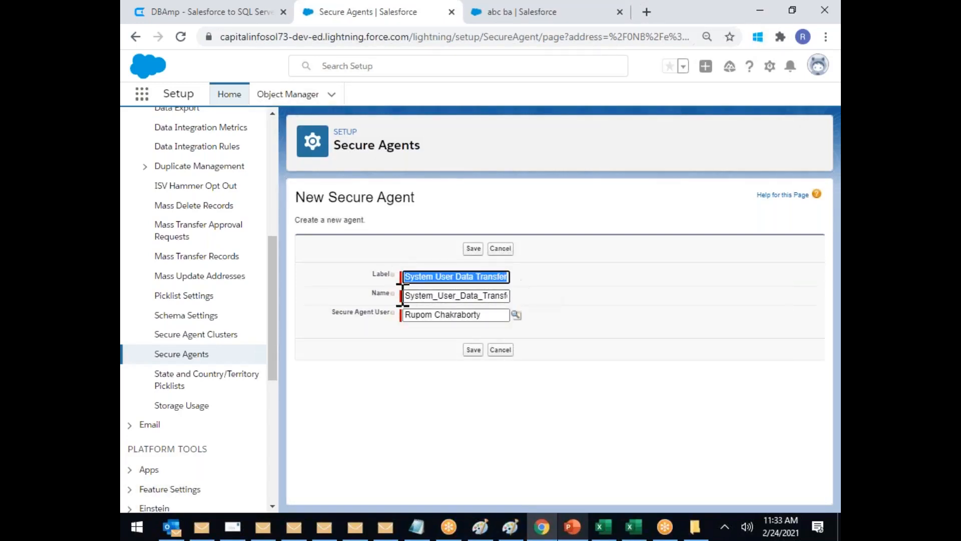
{"action": "left_click", "coordinate": [428, 276]}
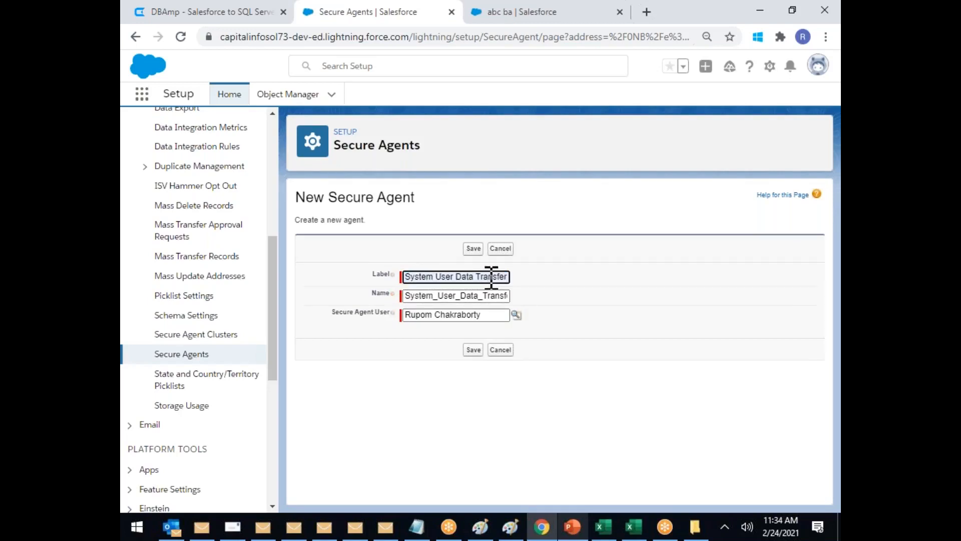
{"action": "left_click_drag", "start_coordinate": [507, 276], "coordinate": [398, 287]}
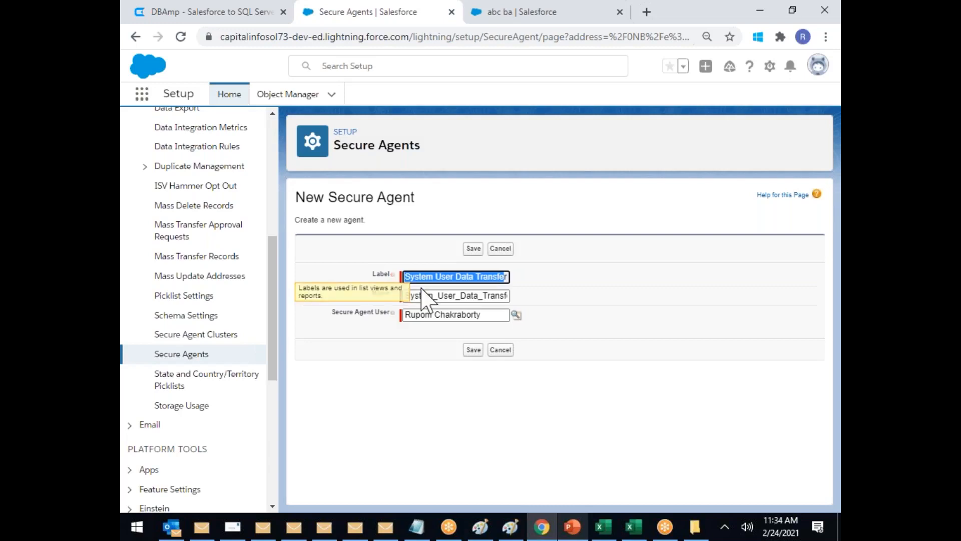
{"action": "double_click", "coordinate": [452, 315]}
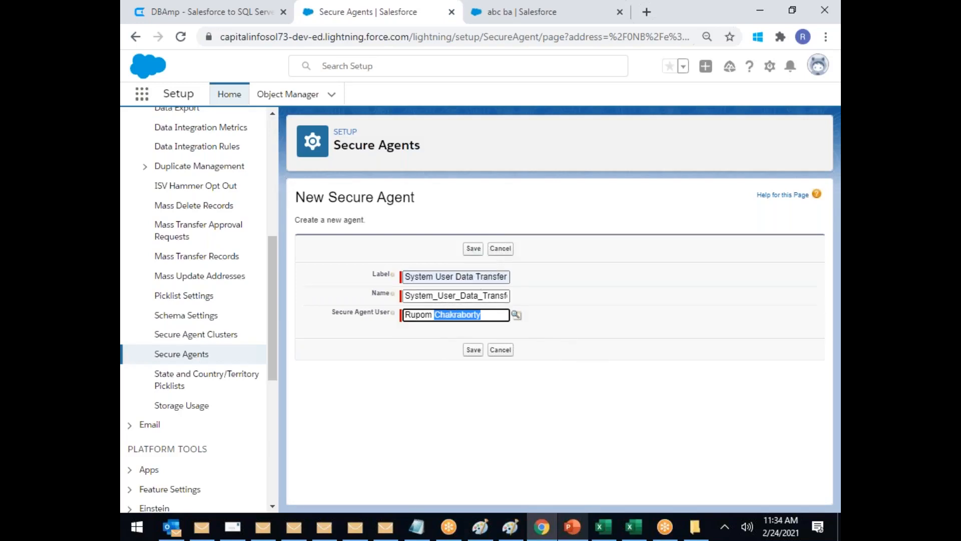
{"action": "left_click", "coordinate": [473, 248]}
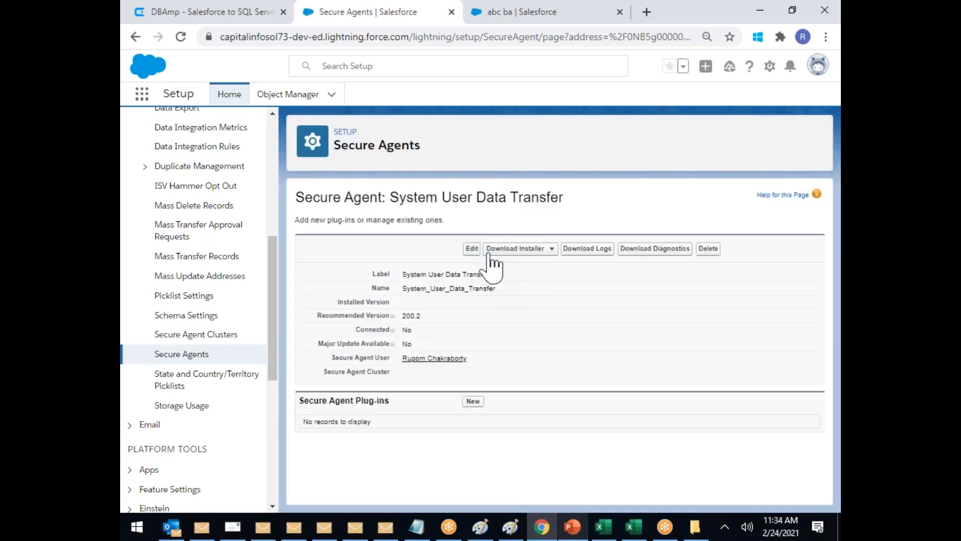
{"action": "left_click_drag", "start_coordinate": [407, 275], "coordinate": [490, 275]}
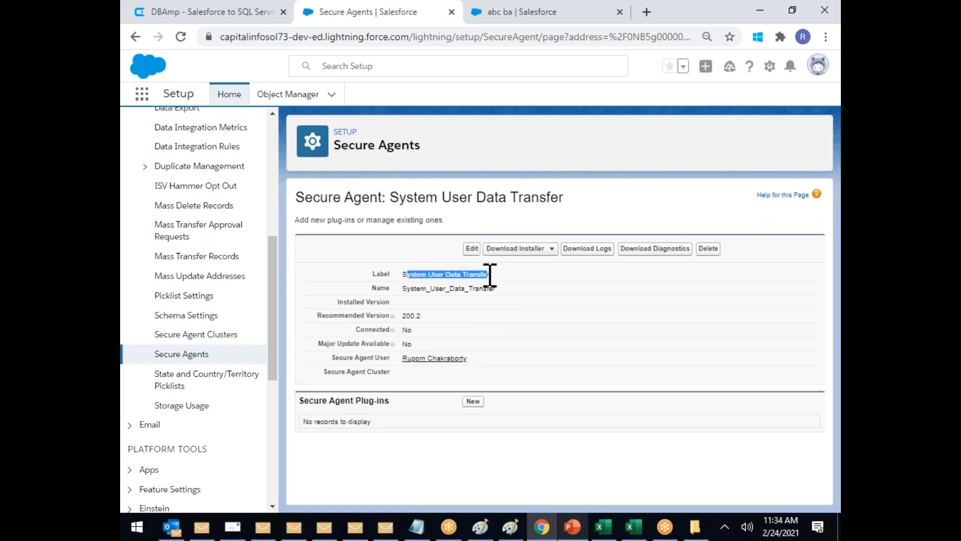
{"action": "left_click_drag", "start_coordinate": [406, 275], "coordinate": [482, 274]}
{"action": "mouse_move", "coordinate": [437, 363]}
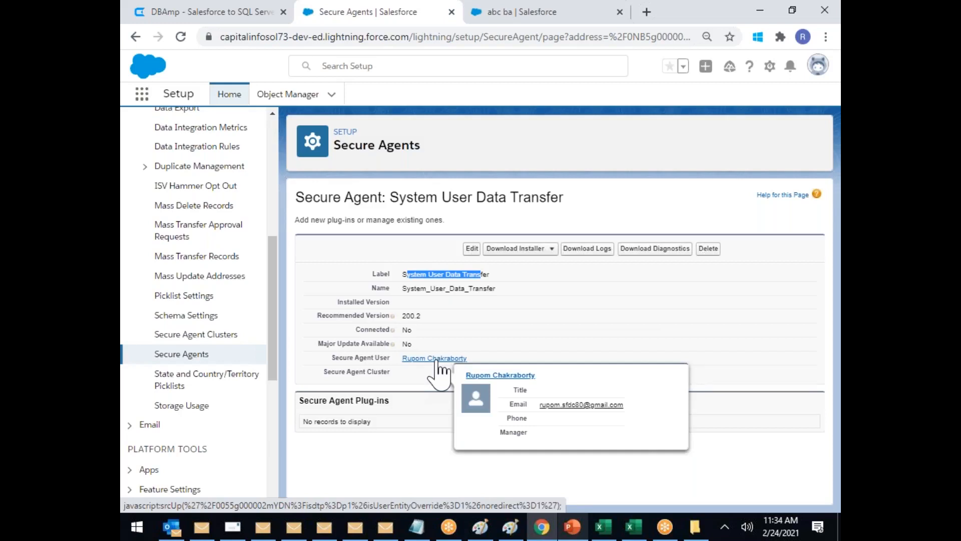
{"action": "left_click_drag", "start_coordinate": [441, 274], "coordinate": [532, 287]}
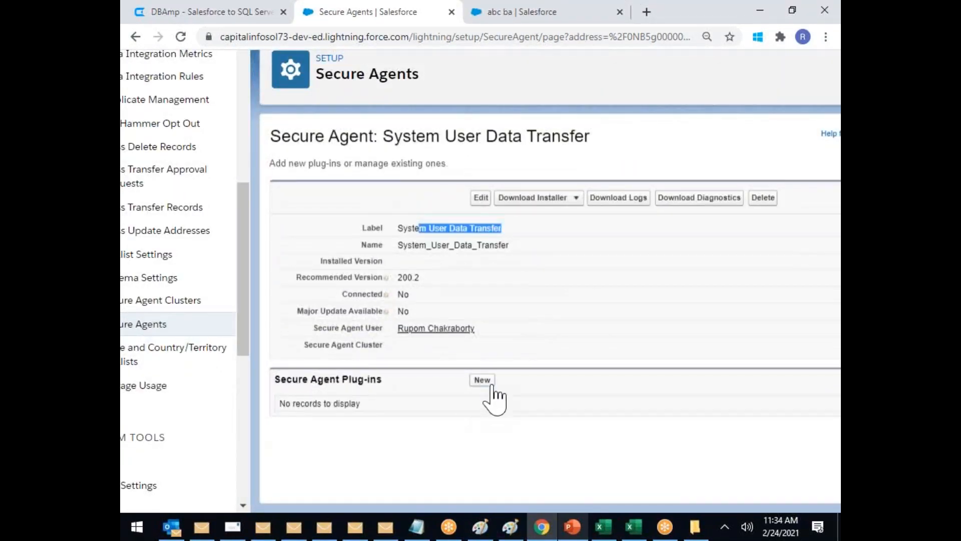
{"action": "left_click", "coordinate": [481, 381]}
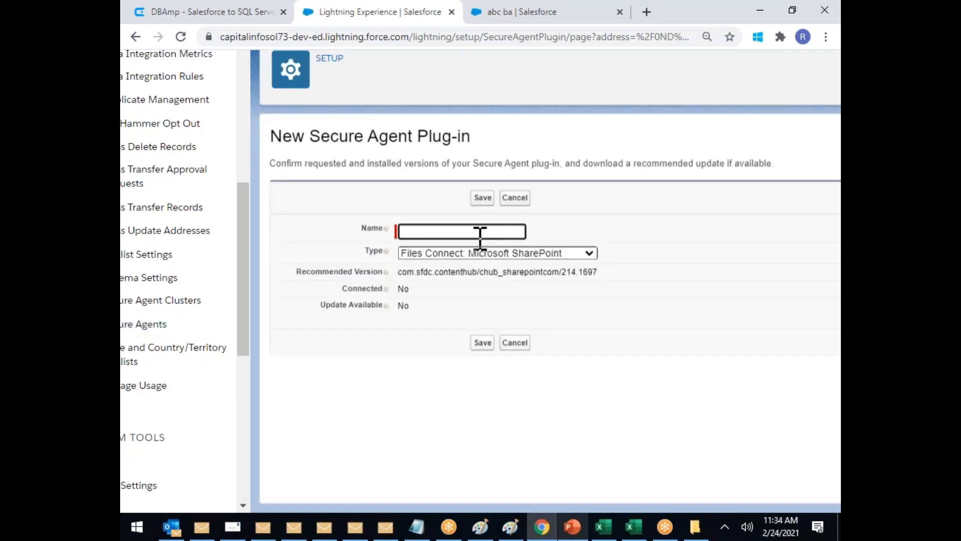
Step: Name the new secure agent plug-in 'My Company Sharepoint'
{"action": "left_click", "coordinate": [507, 254]}
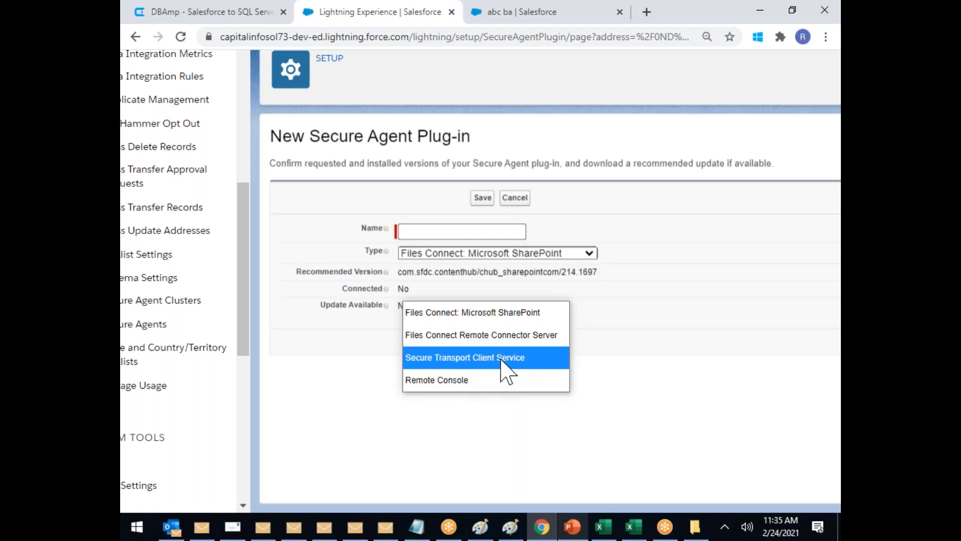
{"action": "left_click", "coordinate": [660, 312]}
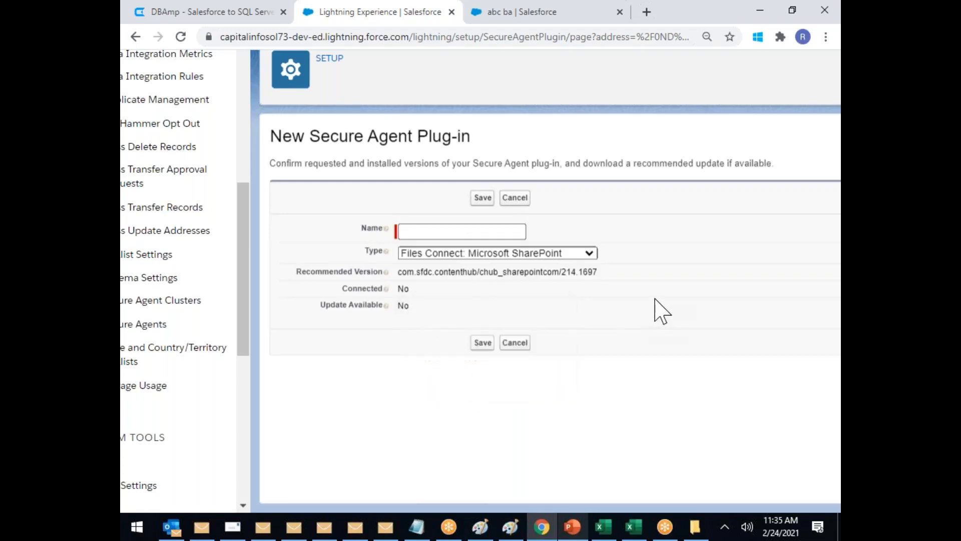
{"action": "left_click", "coordinate": [433, 230]}
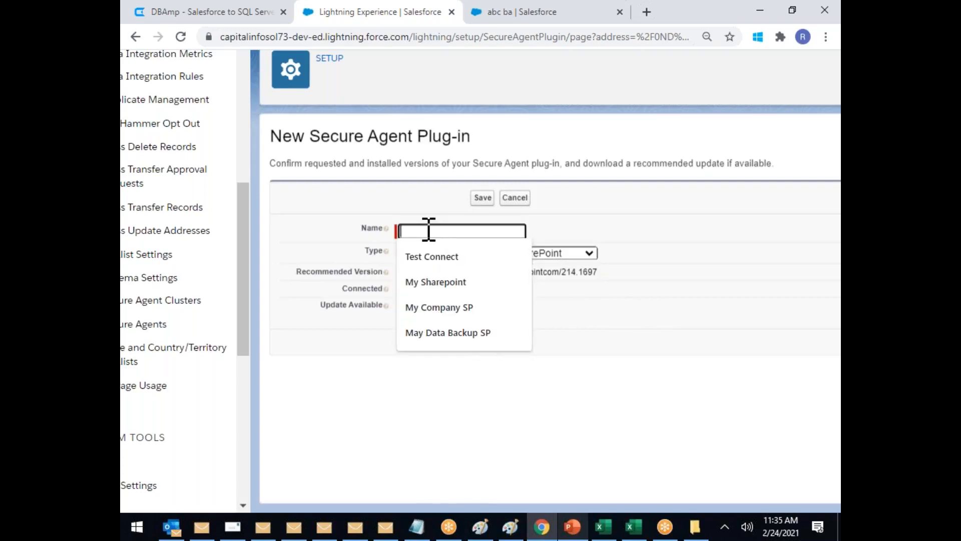
{"action": "key", "text": "Escape"}
{"action": "type", "text": "Shaprep"}
{"action": "key", "text": "BackSpace"}
{"action": "key", "text": "BackSpace"}
{"action": "key", "text": "BackSpace"}
{"action": "key", "text": "BackSpace"}
{"action": "key", "text": "BackSpace"}
{"action": "key", "text": "BackSpace"}
{"action": "key", "text": "BackSpace"}
{"action": "type", "text": "My Company S"}
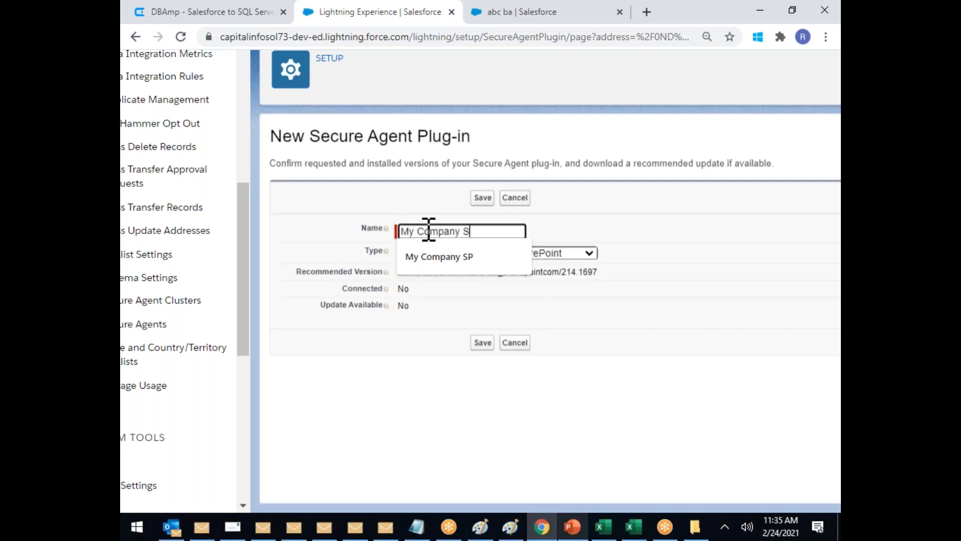
{"action": "type", "text": "harepoint"}
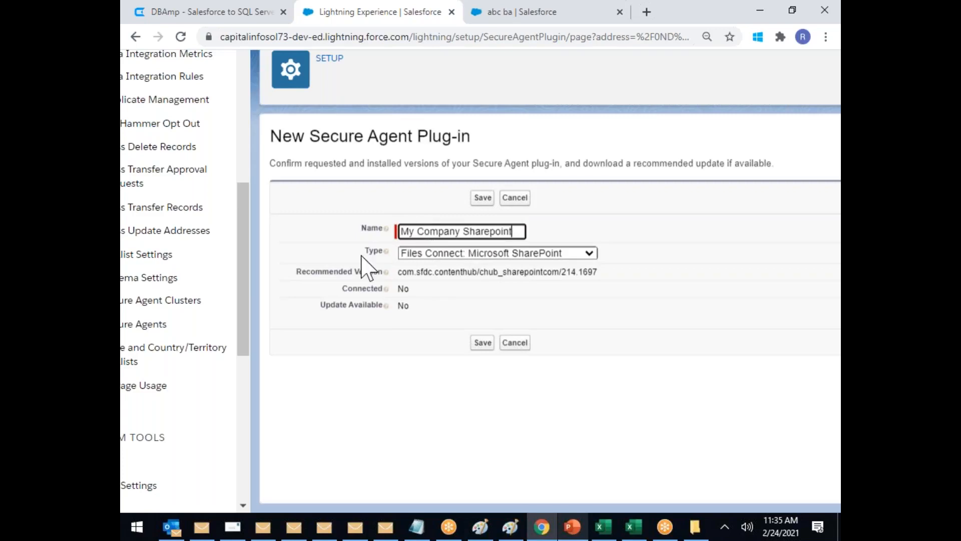
Step: Keep the type Files Connect: Microsoft SharePoint, note version 214.1697, and save the plug-in
{"action": "left_click", "coordinate": [584, 254]}
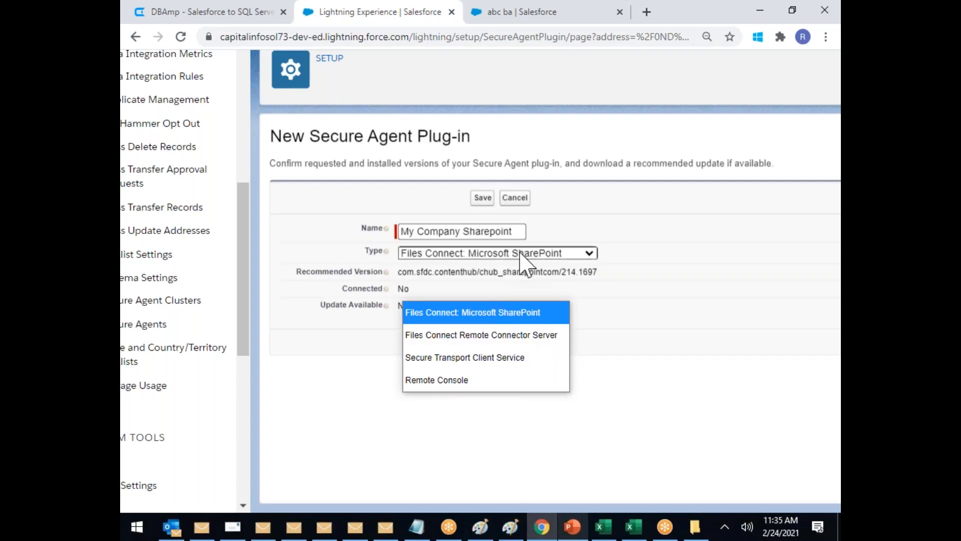
{"action": "left_click", "coordinate": [600, 271]}
{"action": "left_click_drag", "start_coordinate": [606, 281], "coordinate": [400, 272]}
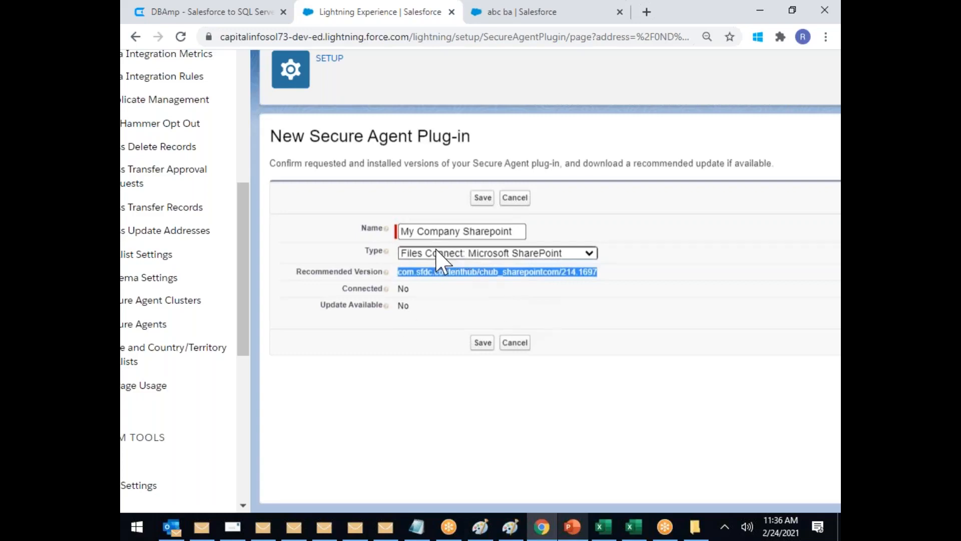
{"action": "left_click", "coordinate": [459, 254]}
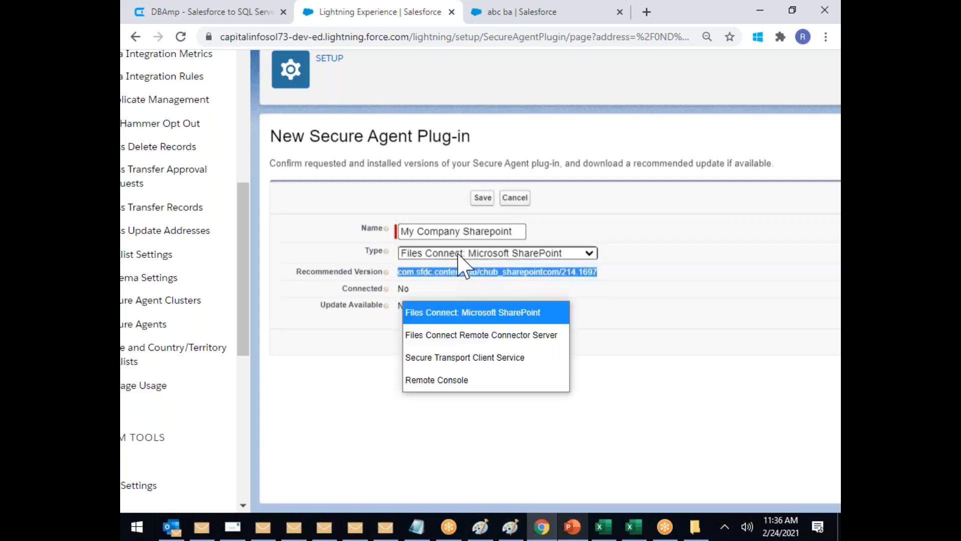
{"action": "left_click", "coordinate": [443, 313]}
{"action": "left_click", "coordinate": [483, 344]}
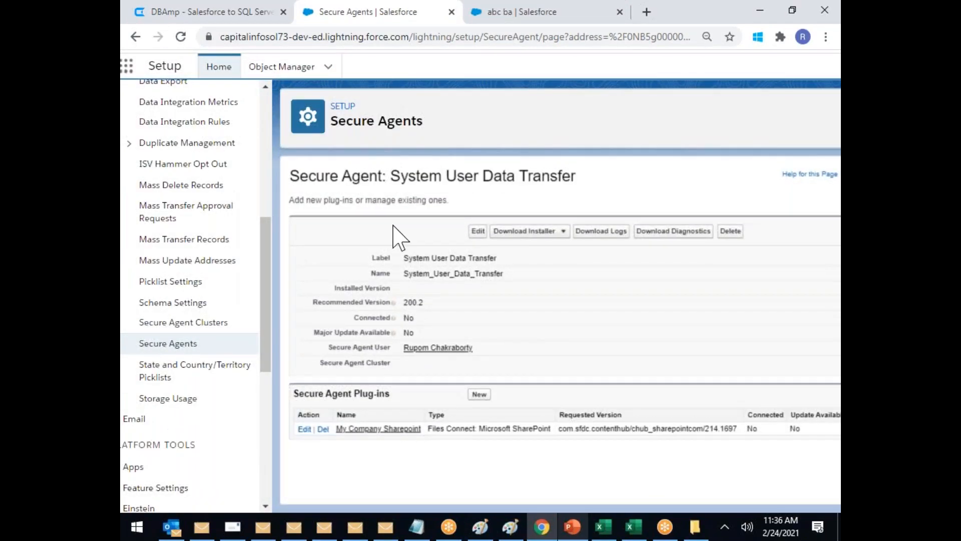
Step: Start a new secure agent cluster and add the System User Data Transfer agent to it
{"action": "left_click", "coordinate": [208, 327]}
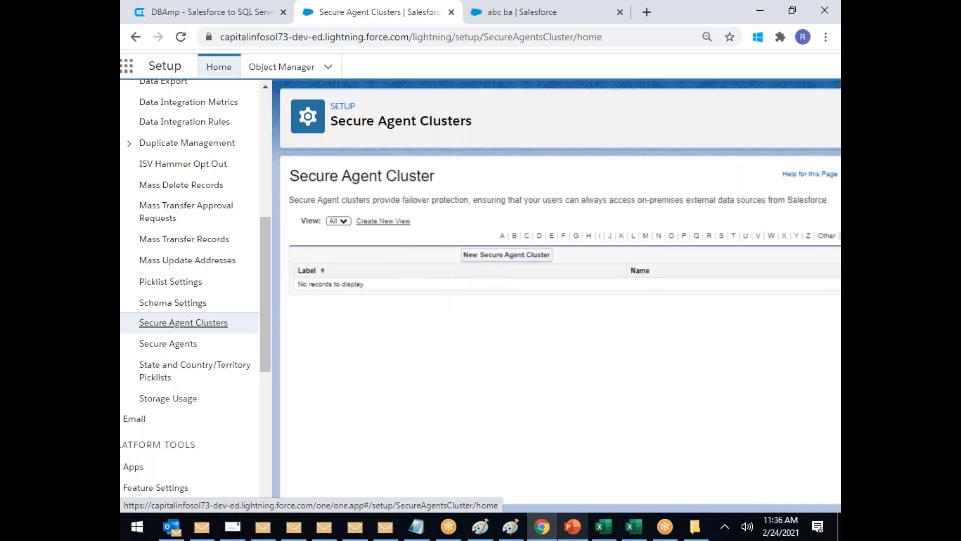
{"action": "left_click", "coordinate": [482, 256]}
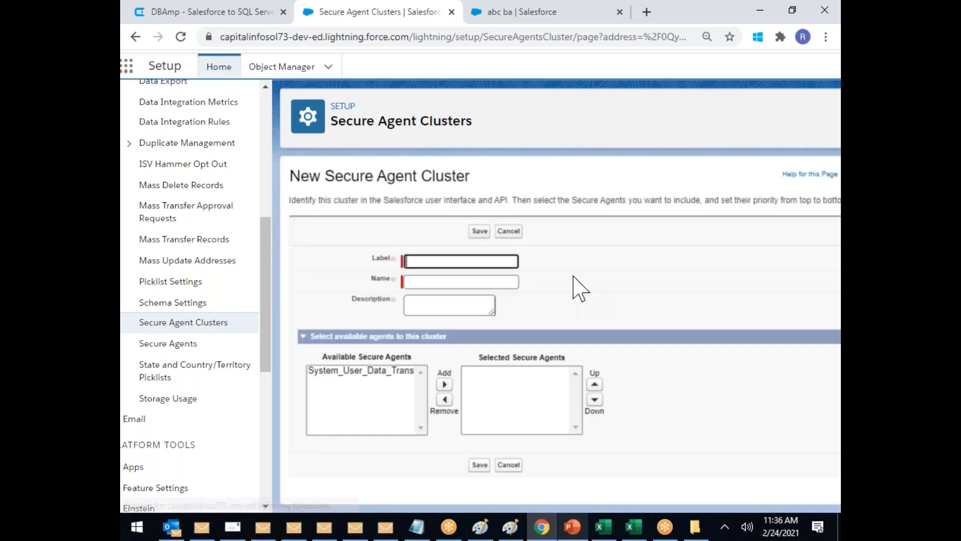
{"action": "scroll", "coordinate": [310, 396], "scroll_direction": "up", "scroll_amount": 2}
{"action": "left_click", "coordinate": [400, 367]}
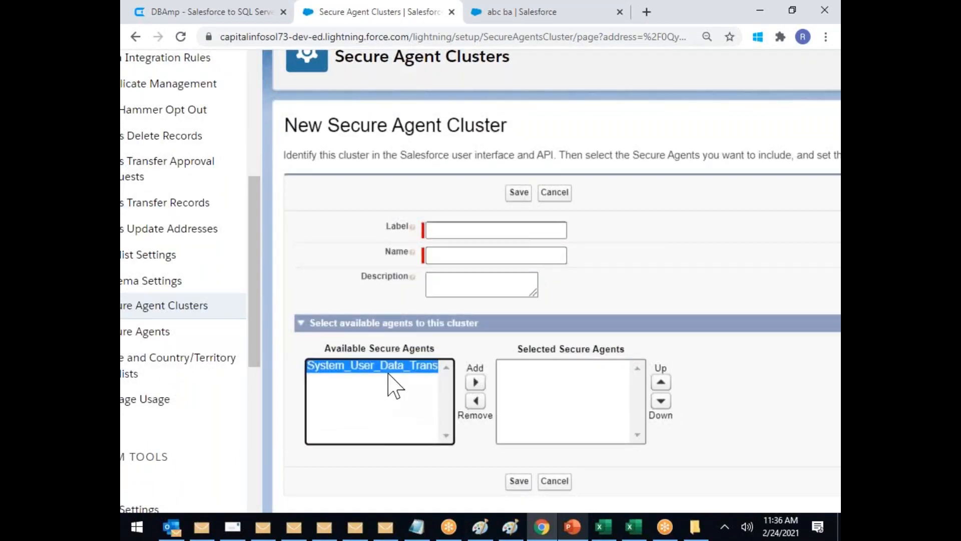
{"action": "left_click", "coordinate": [476, 382]}
Step: Label the cluster 'SHAREPOINT TRANSFER DATA' and save it
{"action": "left_click", "coordinate": [462, 229]}
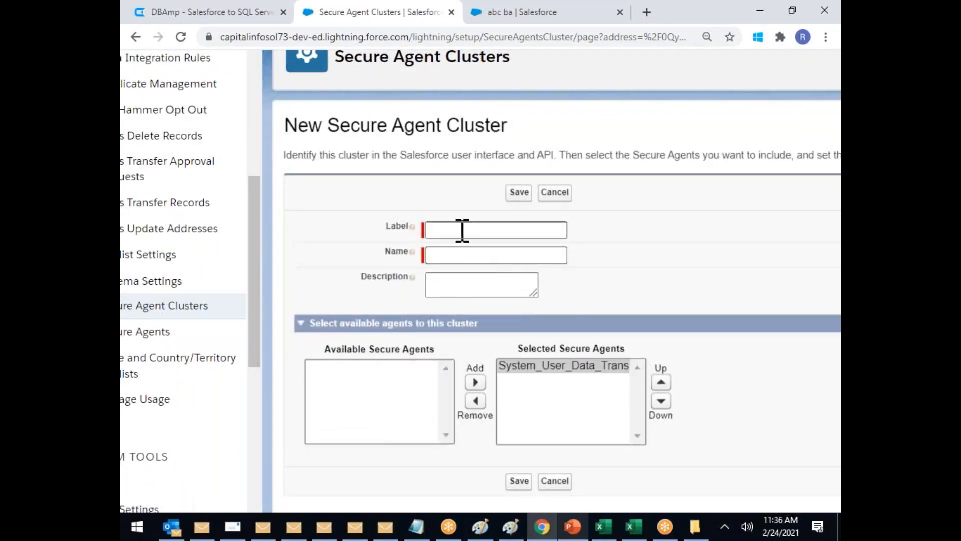
{"action": "type", "text": "S"}
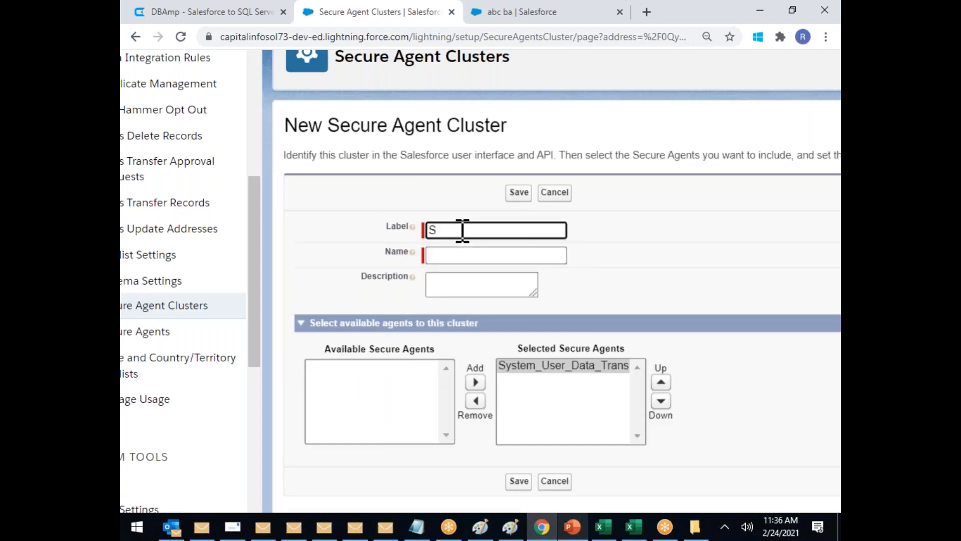
{"action": "type", "text": "HAREPOINT TRANS"}
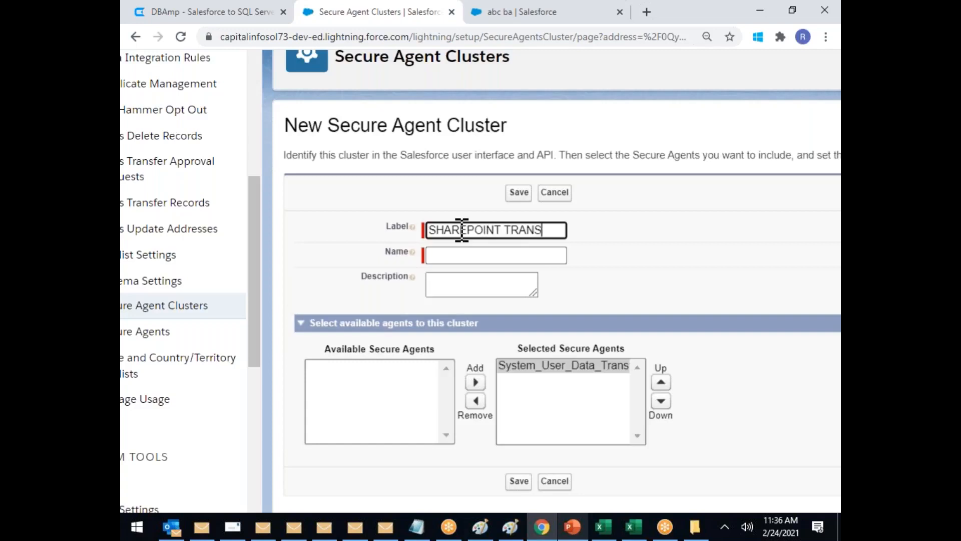
{"action": "type", "text": "FER DATA"}
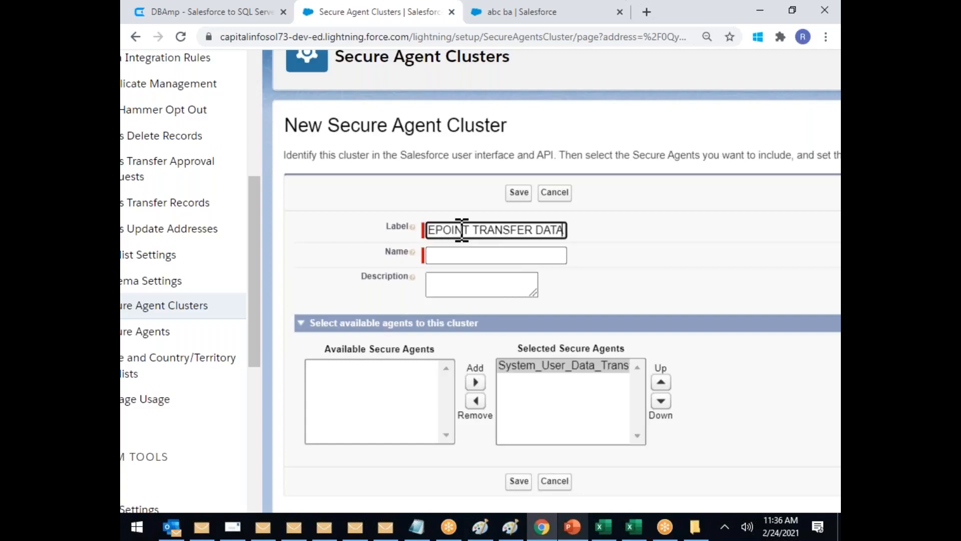
{"action": "left_click", "coordinate": [581, 274]}
{"action": "left_click", "coordinate": [517, 193]}
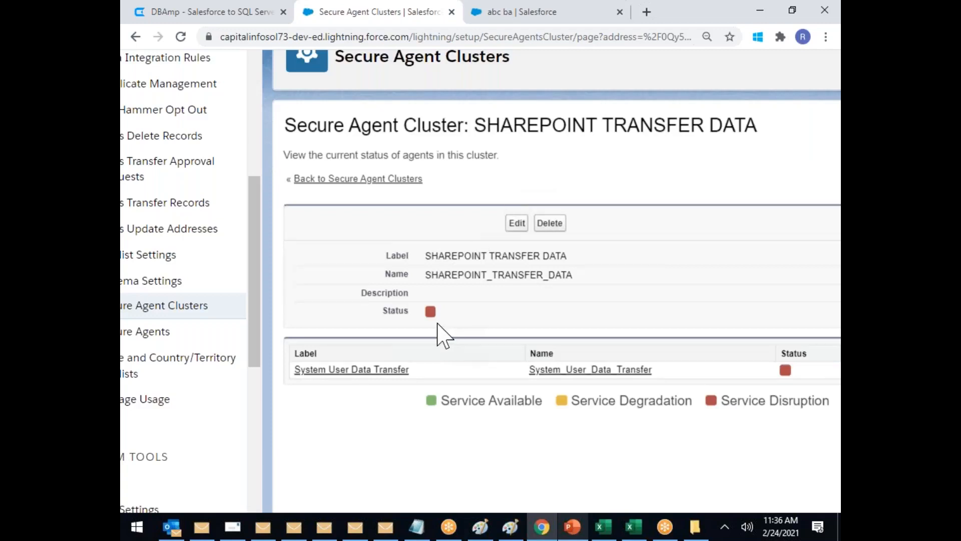
{"action": "scroll", "coordinate": [437, 324], "scroll_direction": "down", "scroll_amount": 1}
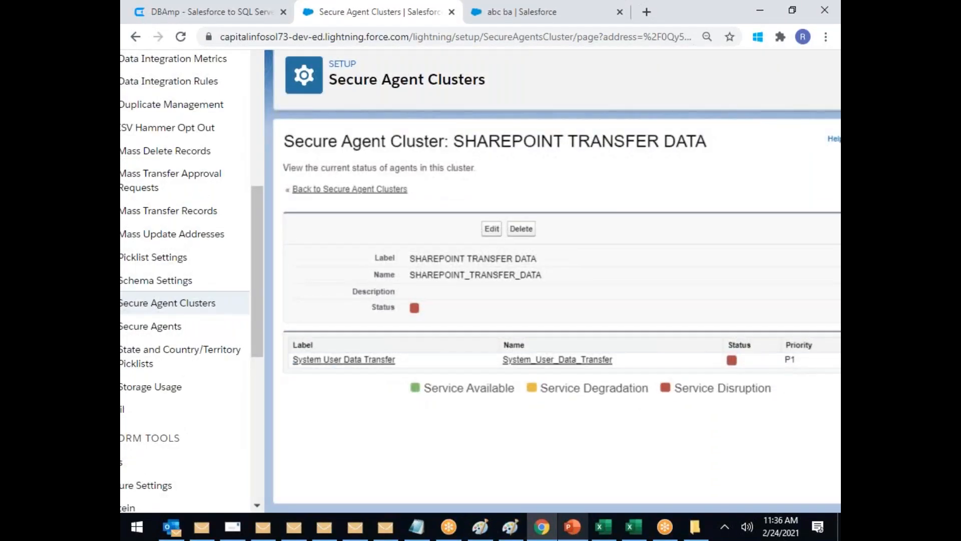
{"action": "left_click_drag", "start_coordinate": [659, 388], "coordinate": [785, 403]}
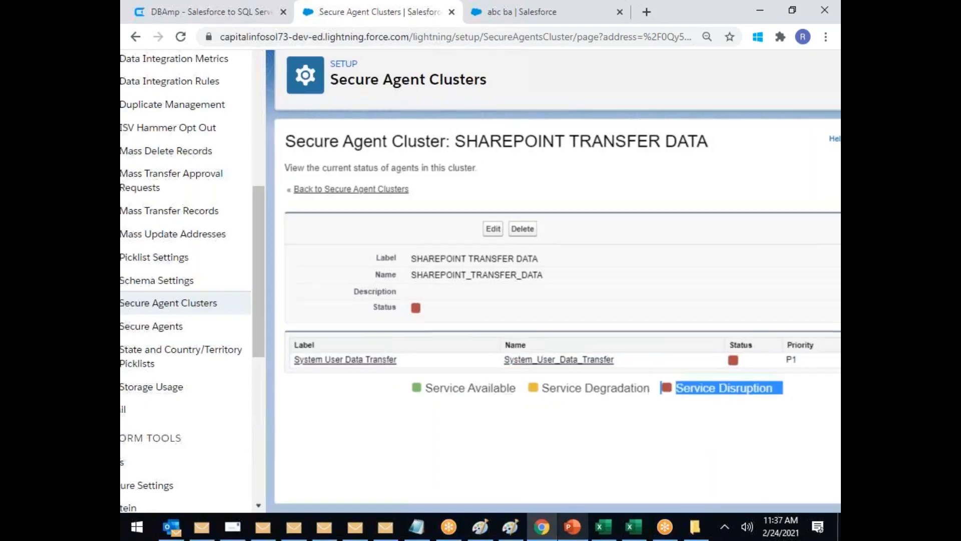
{"action": "left_click", "coordinate": [180, 354]}
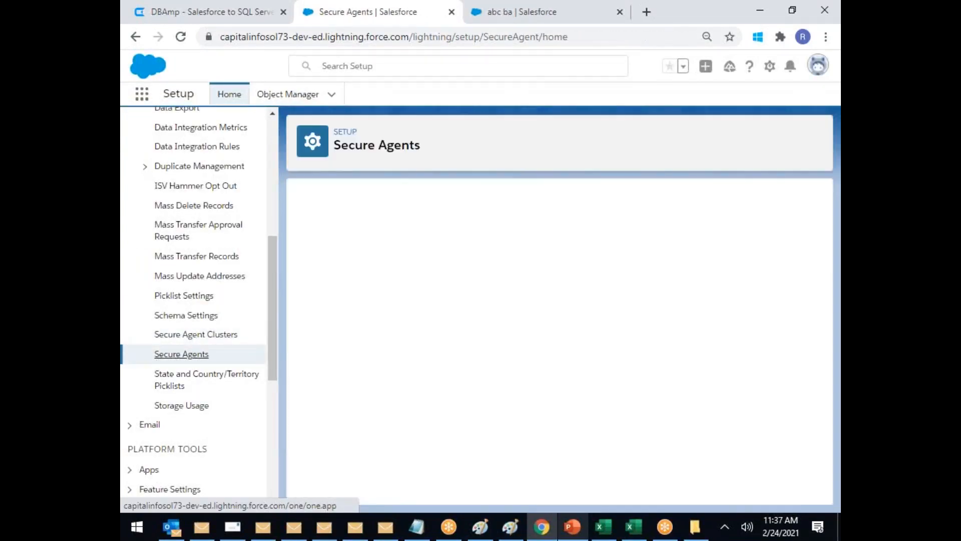
{"action": "left_click", "coordinate": [393, 300]}
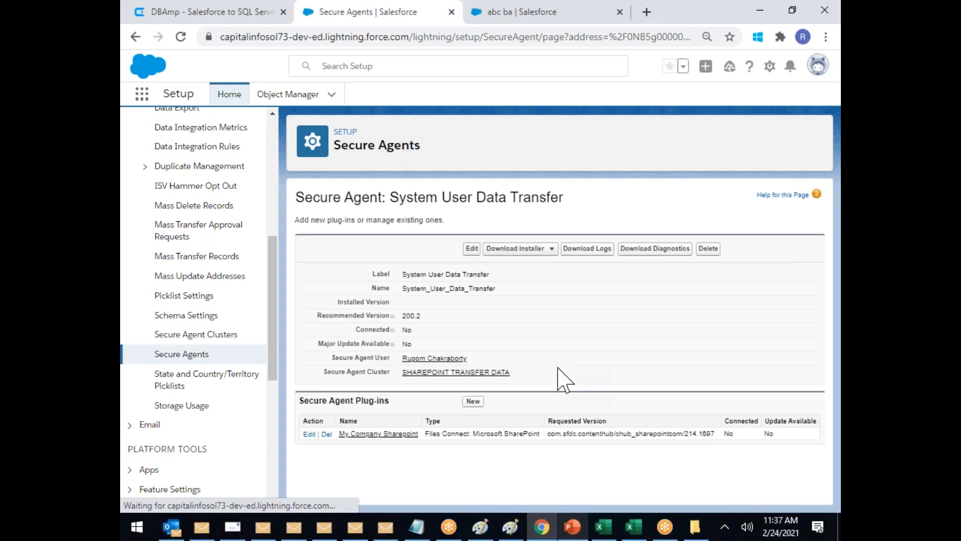
{"action": "scroll", "coordinate": [558, 368], "scroll_direction": "up", "scroll_amount": 2}
{"action": "left_click_drag", "start_coordinate": [606, 430], "coordinate": [792, 431]}
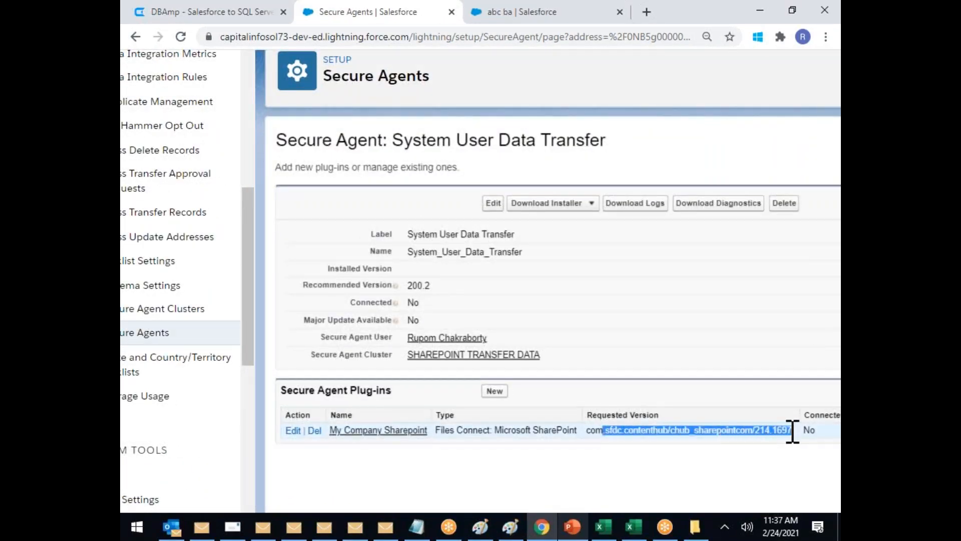
{"action": "left_click", "coordinate": [704, 473]}
{"action": "left_click_drag", "start_coordinate": [617, 429], "coordinate": [791, 431]}
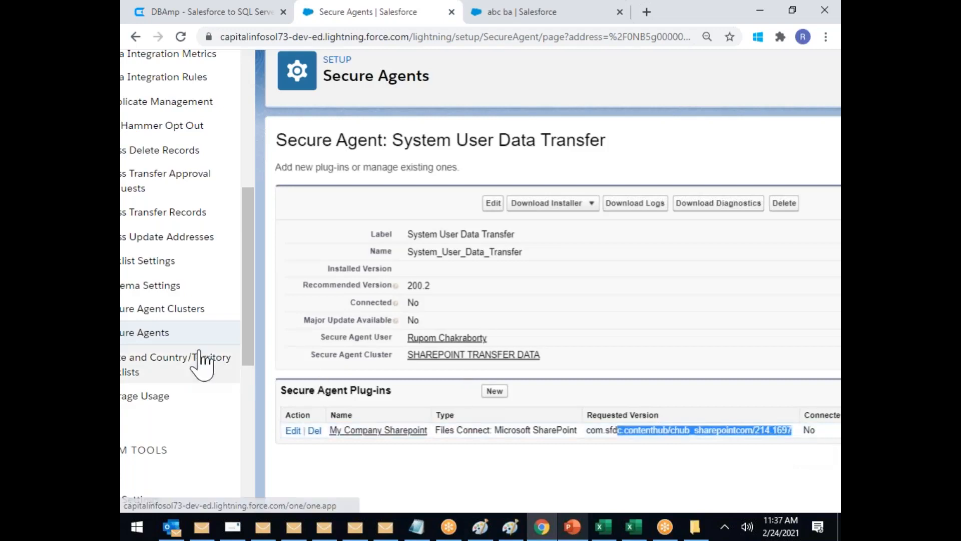
{"action": "left_click", "coordinate": [711, 430]}
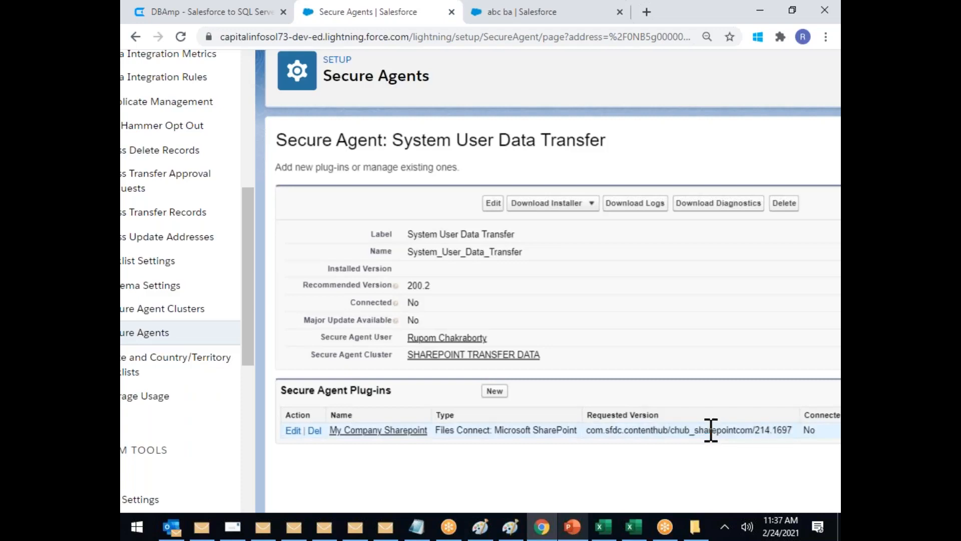
{"action": "left_click_drag", "start_coordinate": [711, 430], "coordinate": [630, 430]}
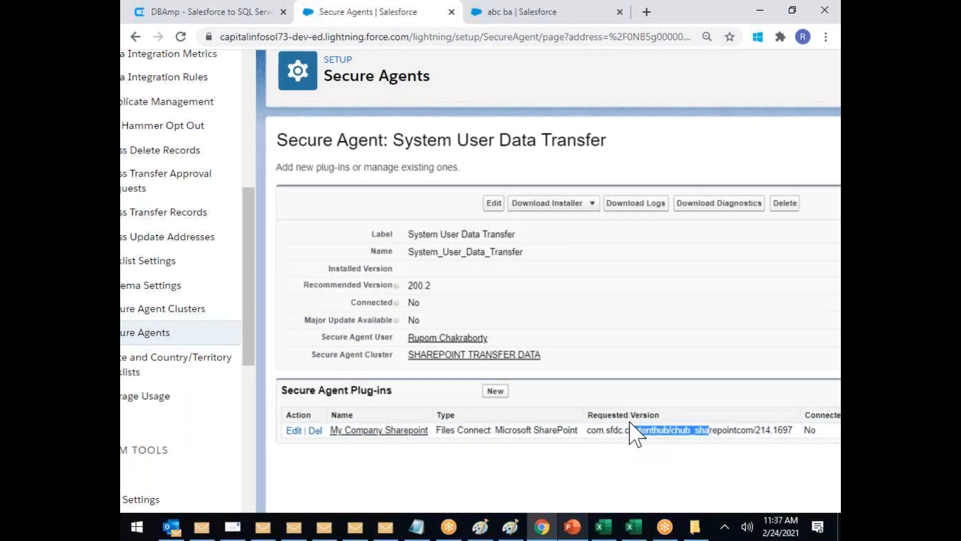
{"action": "scroll", "coordinate": [630, 429], "scroll_direction": "left", "scroll_amount": 2}
{"action": "left_click", "coordinate": [234, 312]}
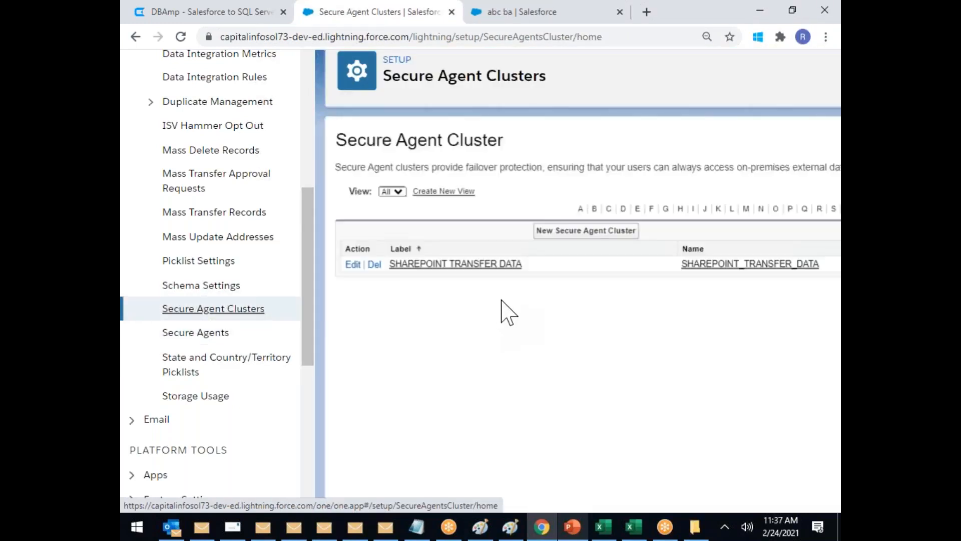
Step: Review the SHAREPOINT TRANSFER DATA cluster and the Secure Agents description, then open State and Country/Territory Picklists
{"action": "left_click", "coordinate": [473, 265]}
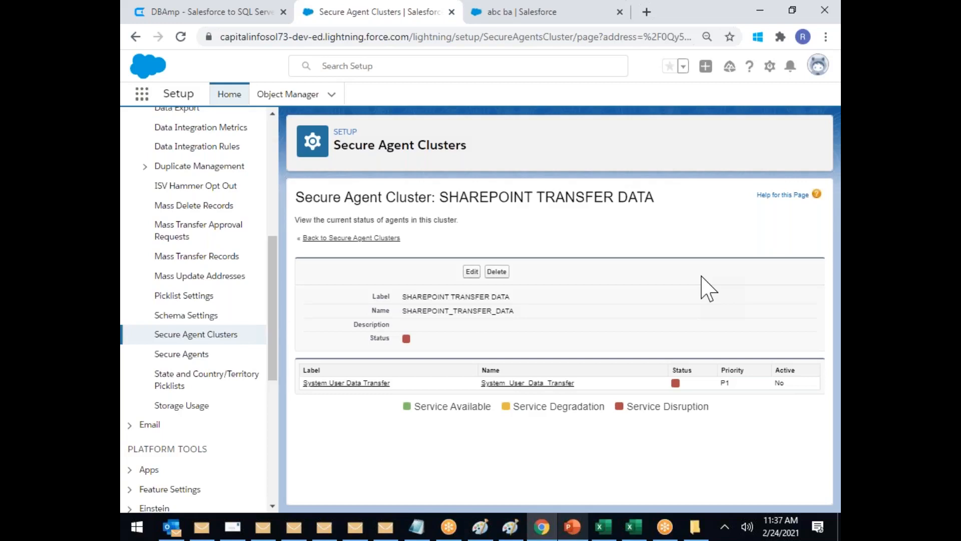
{"action": "left_click", "coordinate": [194, 354]}
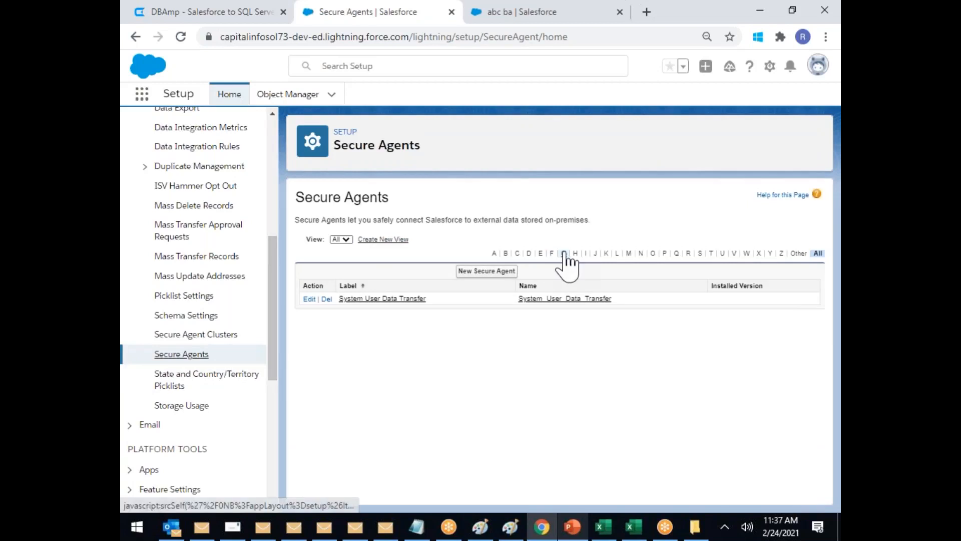
{"action": "left_click_drag", "start_coordinate": [286, 210], "coordinate": [760, 208]}
{"action": "left_click", "coordinate": [563, 189]}
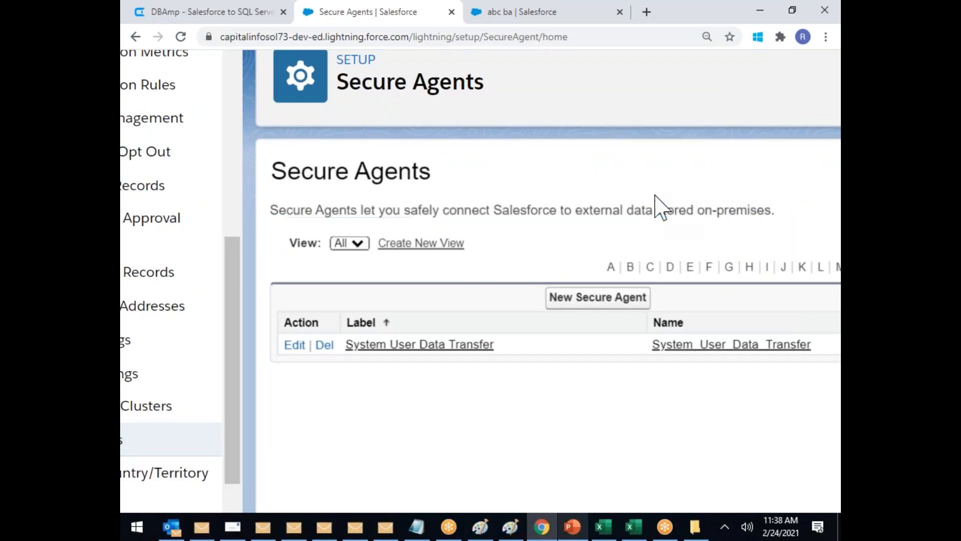
{"action": "left_click_drag", "start_coordinate": [484, 213], "coordinate": [522, 212]}
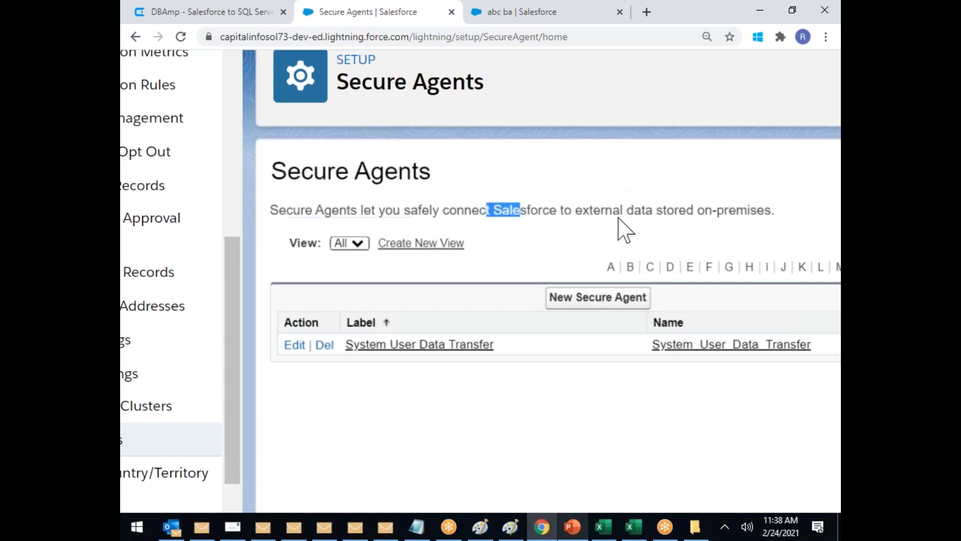
{"action": "left_click", "coordinate": [646, 211]}
{"action": "left_click_drag", "start_coordinate": [601, 210], "coordinate": [758, 210]}
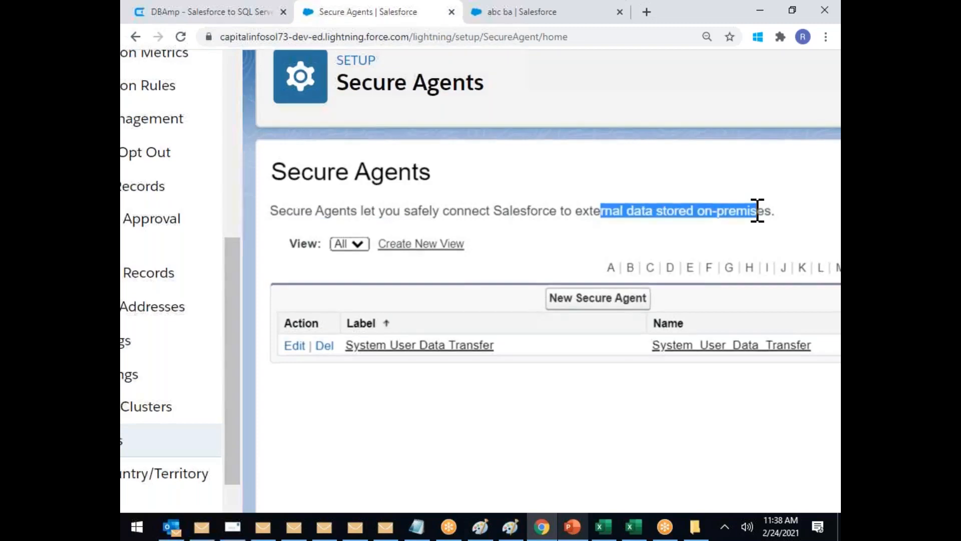
{"action": "key", "text": "ctrl+minus"}
{"action": "key", "text": "ctrl+minus"}
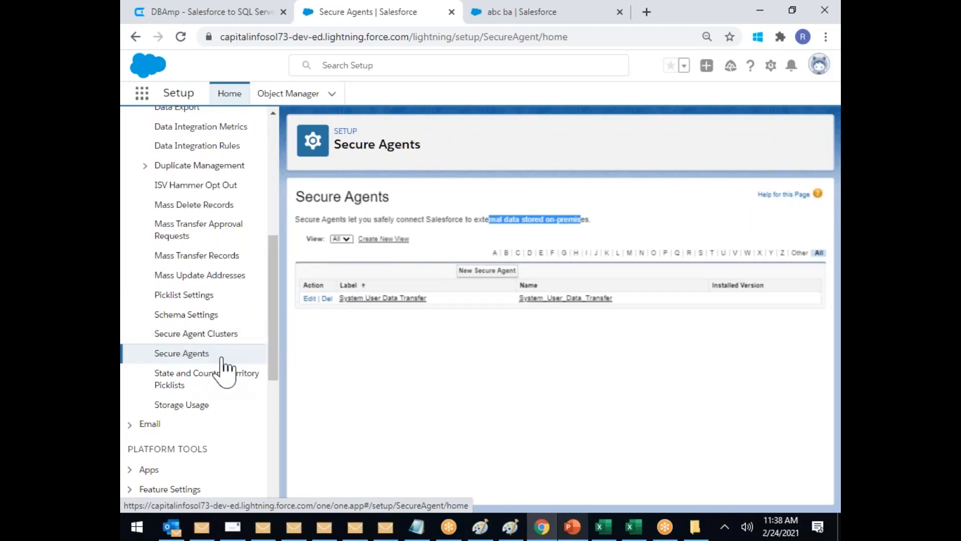
{"action": "left_click", "coordinate": [196, 386]}
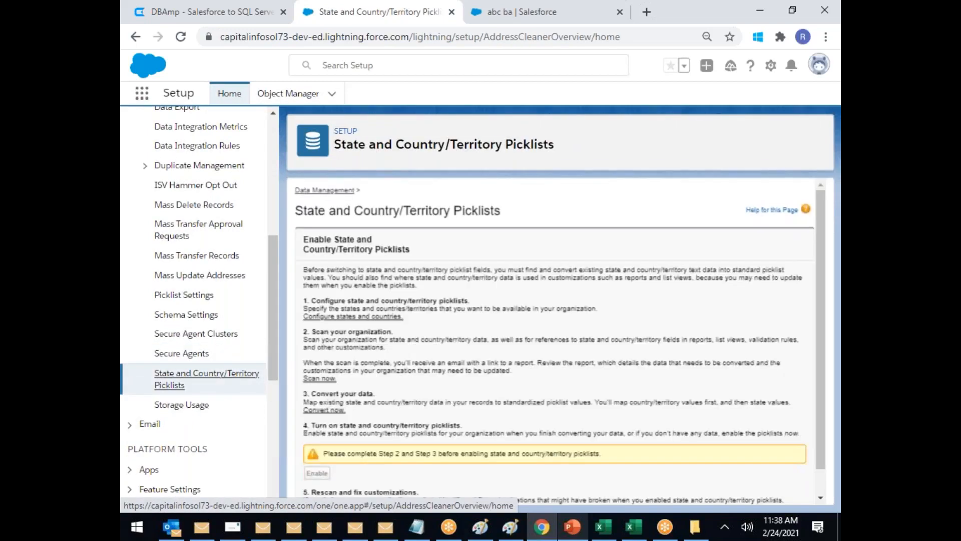
Step: Scroll through the State and Country/Territory Picklists page's five enabling steps
{"action": "scroll", "coordinate": [532, 275], "scroll_direction": "down", "scroll_amount": 1}
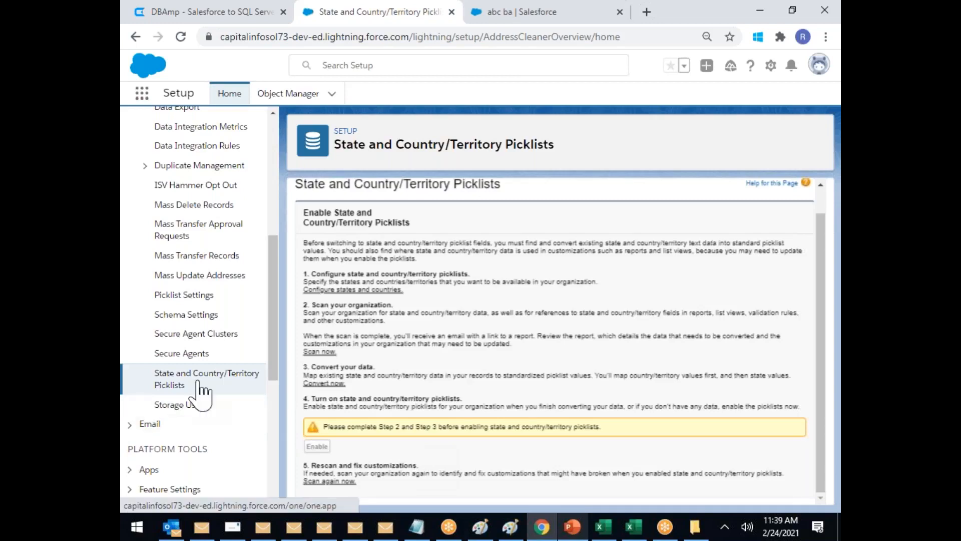
Step: Open Storage Usage and examine the Data Storage limit and Big Object Storage figures
{"action": "left_click", "coordinate": [191, 405]}
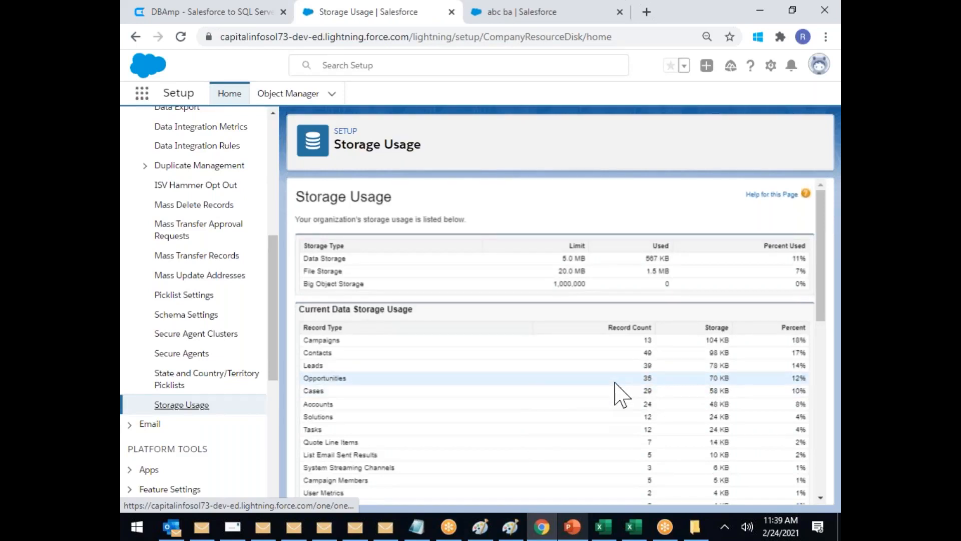
{"action": "scroll", "coordinate": [615, 382], "scroll_direction": "up", "scroll_amount": 3}
{"action": "scroll", "coordinate": [615, 382], "scroll_direction": "down", "scroll_amount": 1}
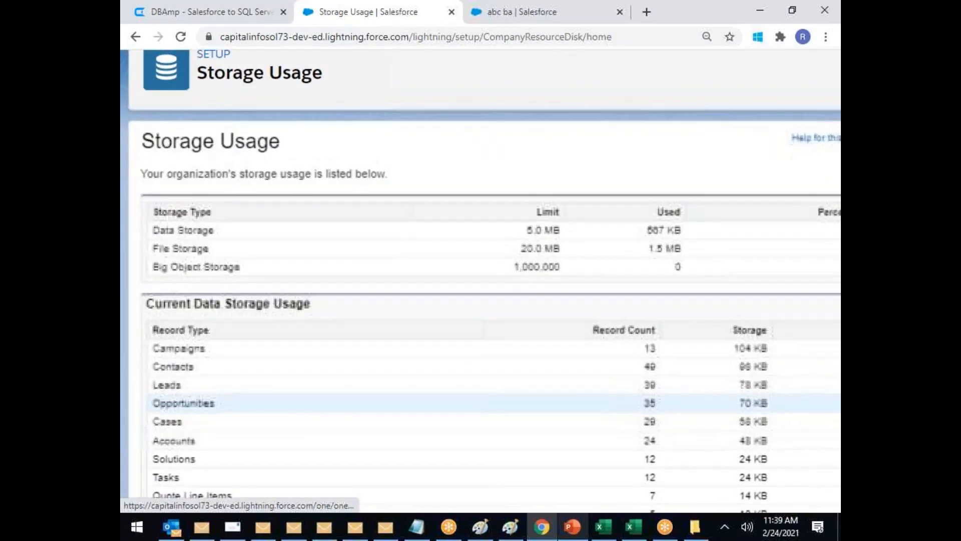
{"action": "left_click_drag", "start_coordinate": [585, 252], "coordinate": [566, 228]}
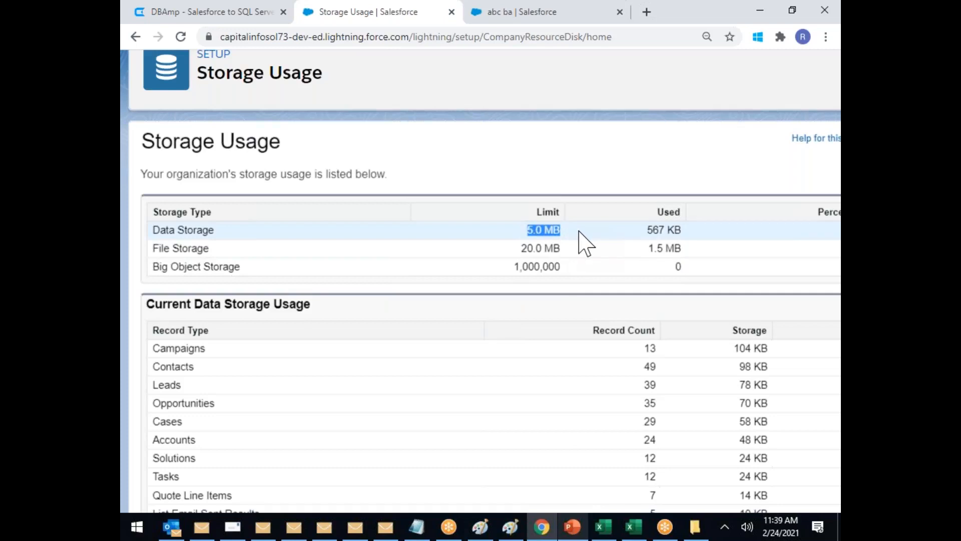
{"action": "scroll", "coordinate": [686, 287], "scroll_direction": "right", "scroll_amount": 3}
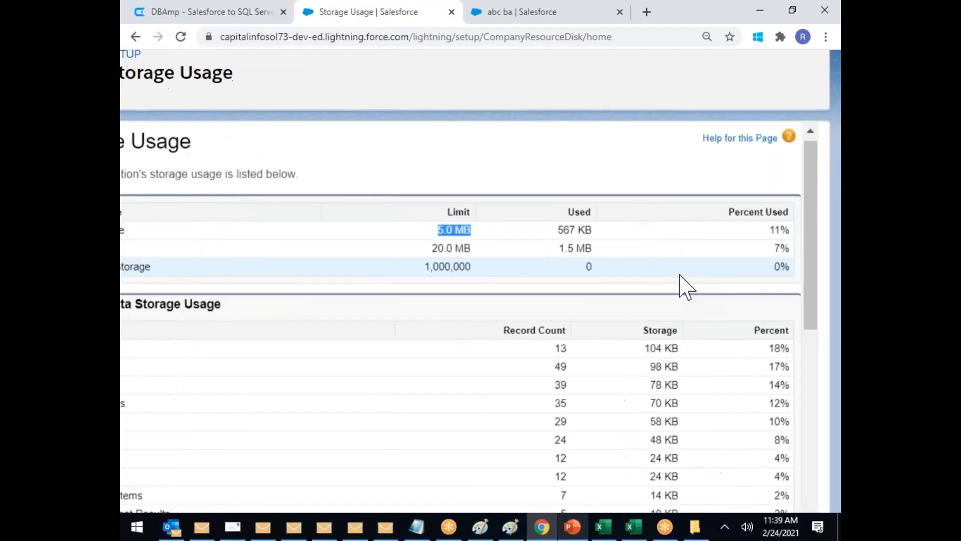
{"action": "left_click_drag", "start_coordinate": [774, 232], "coordinate": [799, 258]}
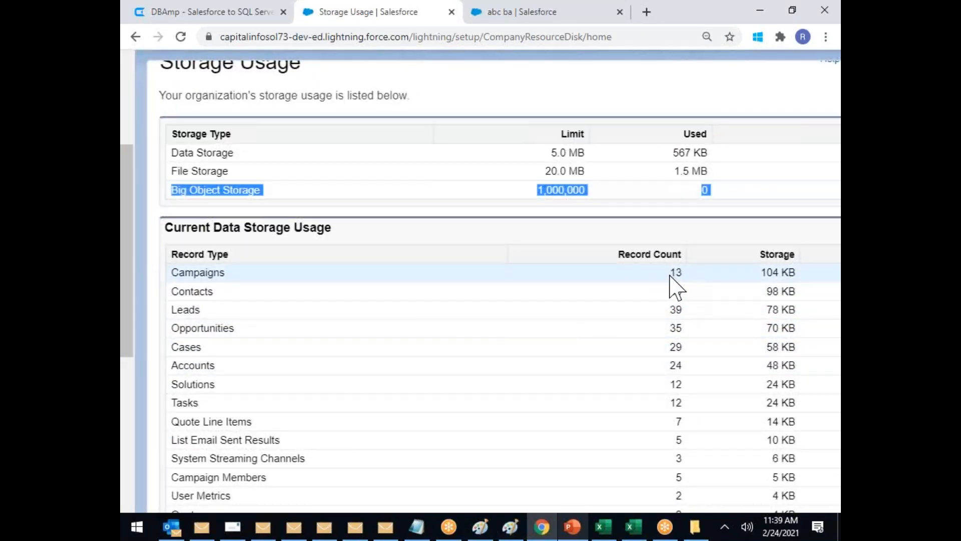
{"action": "scroll", "coordinate": [670, 278], "scroll_direction": "right", "scroll_amount": 1}
{"action": "scroll", "coordinate": [669, 278], "scroll_direction": "left", "scroll_amount": 1}
{"action": "scroll", "coordinate": [481, 278], "scroll_direction": "left", "scroll_amount": 1}
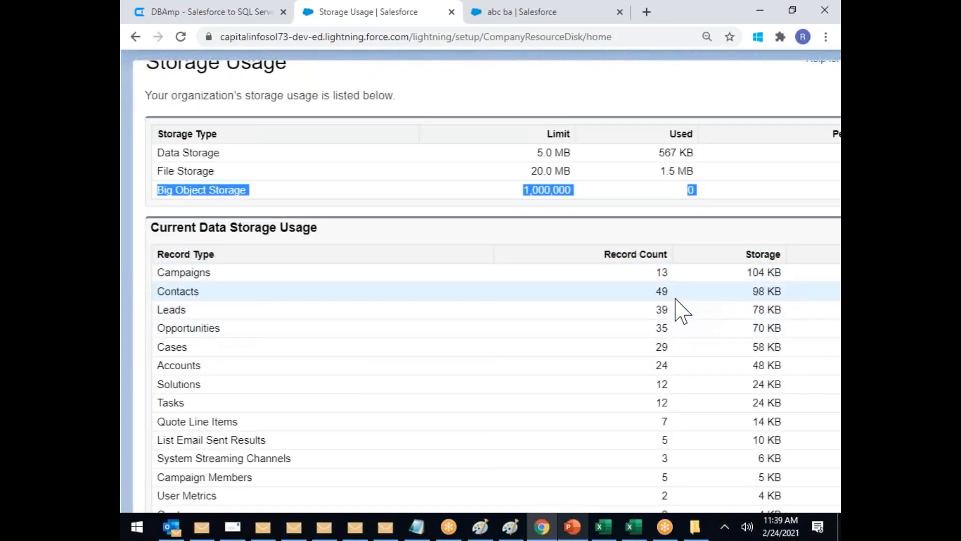
{"action": "scroll", "coordinate": [703, 318], "scroll_direction": "right", "scroll_amount": 2}
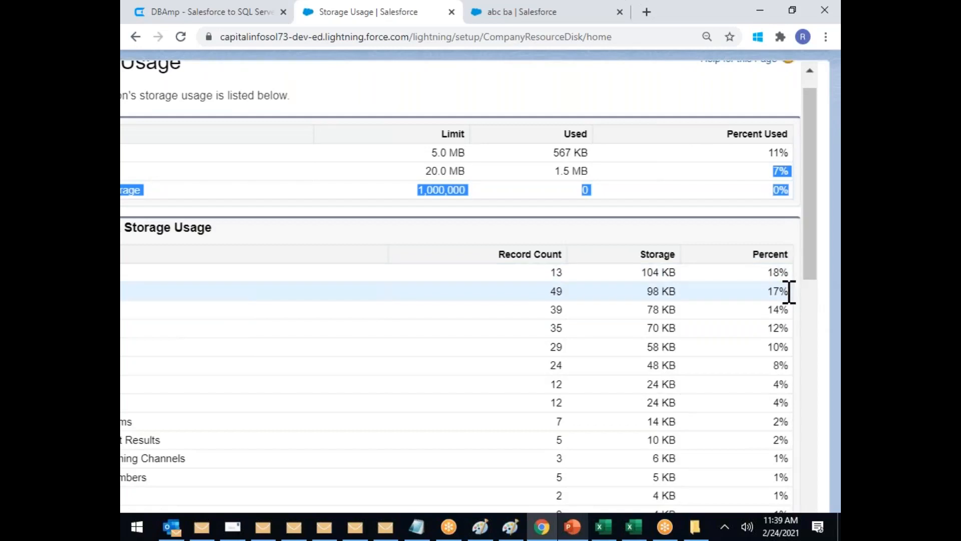
Step: Zoom out and review the Top Users table, noting the 470 KB and 83% figures
{"action": "key", "text": "ctrl+minus"}
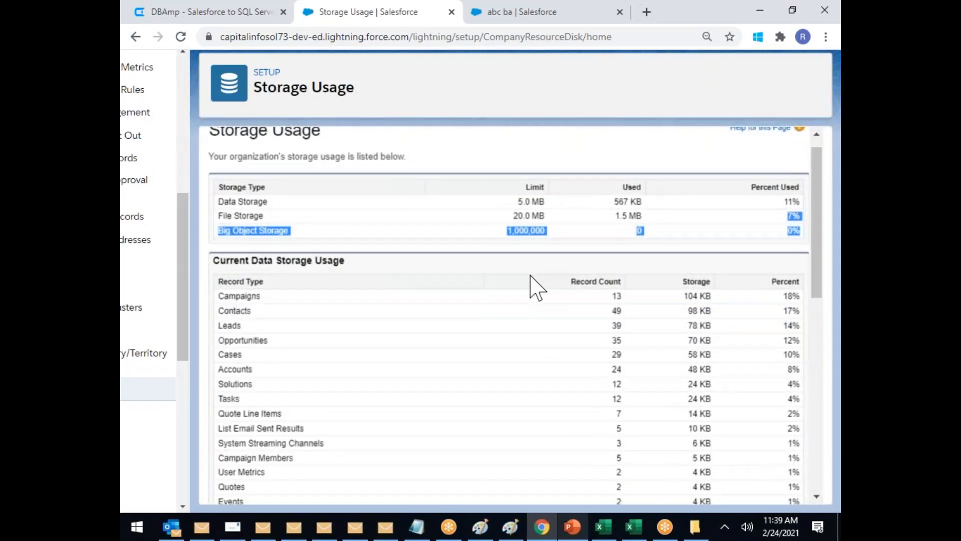
{"action": "scroll", "coordinate": [423, 279], "scroll_direction": "down", "scroll_amount": 3}
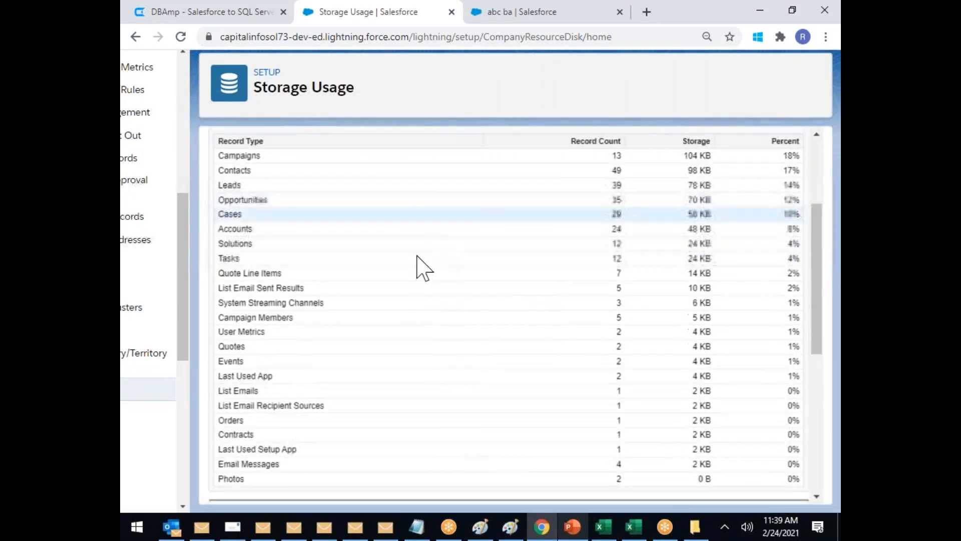
{"action": "scroll", "coordinate": [429, 300], "scroll_direction": "down", "scroll_amount": 5}
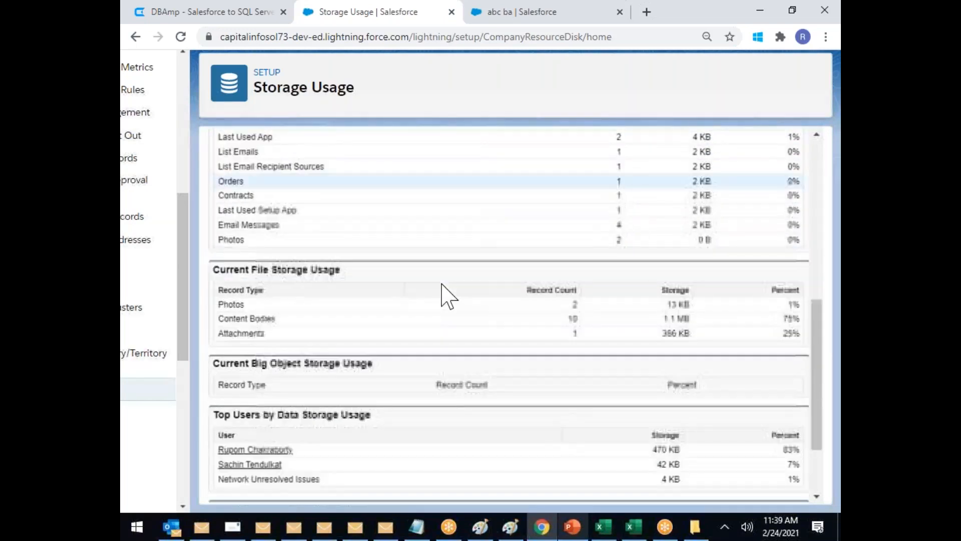
{"action": "scroll", "coordinate": [441, 284], "scroll_direction": "down", "scroll_amount": 1}
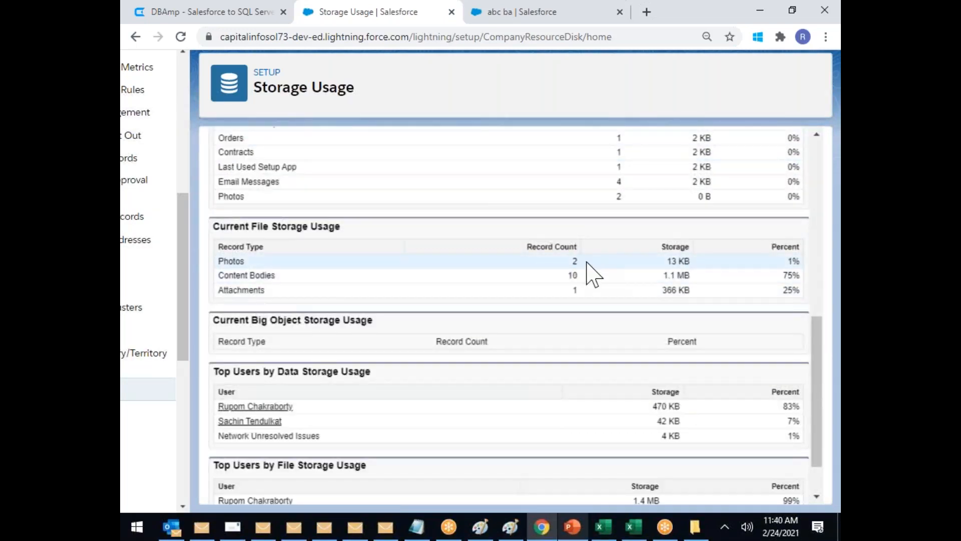
{"action": "scroll", "coordinate": [369, 338], "scroll_direction": "down", "scroll_amount": 1}
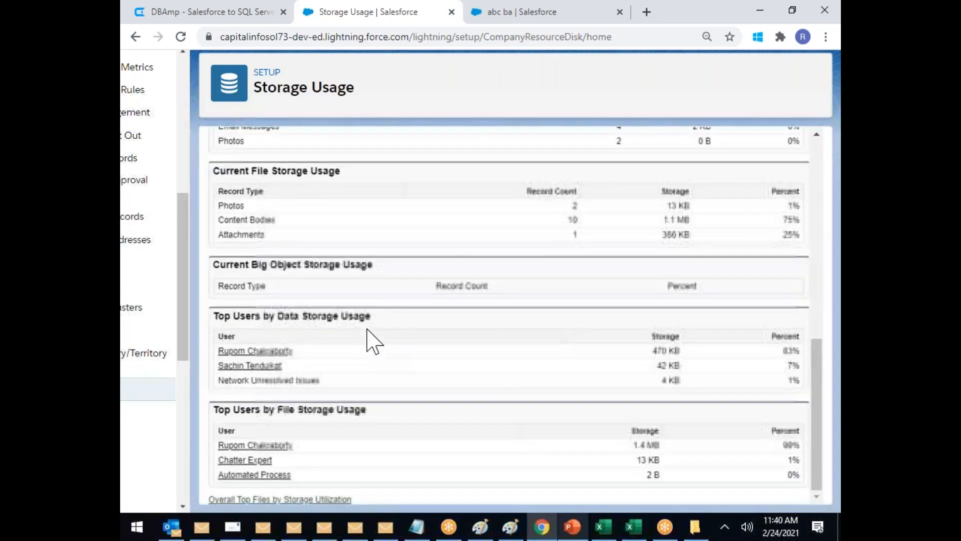
{"action": "left_click_drag", "start_coordinate": [652, 351], "coordinate": [702, 346]}
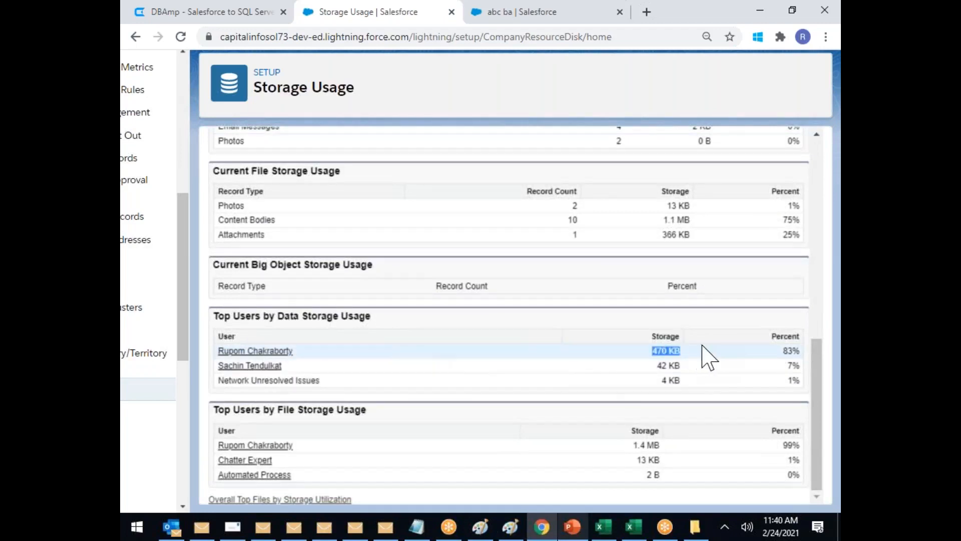
{"action": "left_click_drag", "start_coordinate": [780, 349], "coordinate": [802, 351]}
{"action": "double_click", "coordinate": [789, 354]}
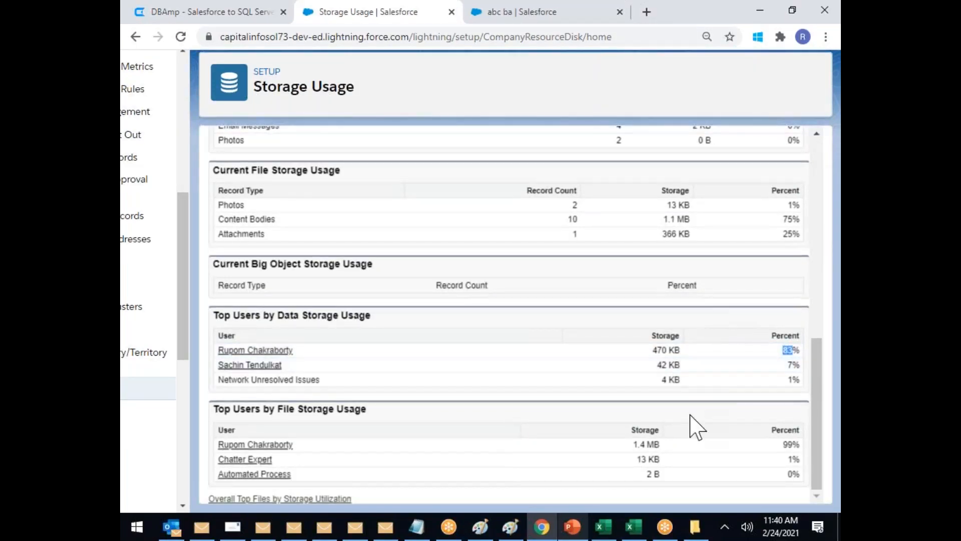
{"action": "scroll", "coordinate": [686, 442], "scroll_direction": "up", "scroll_amount": 5}
{"action": "scroll", "coordinate": [682, 410], "scroll_direction": "down", "scroll_amount": 2}
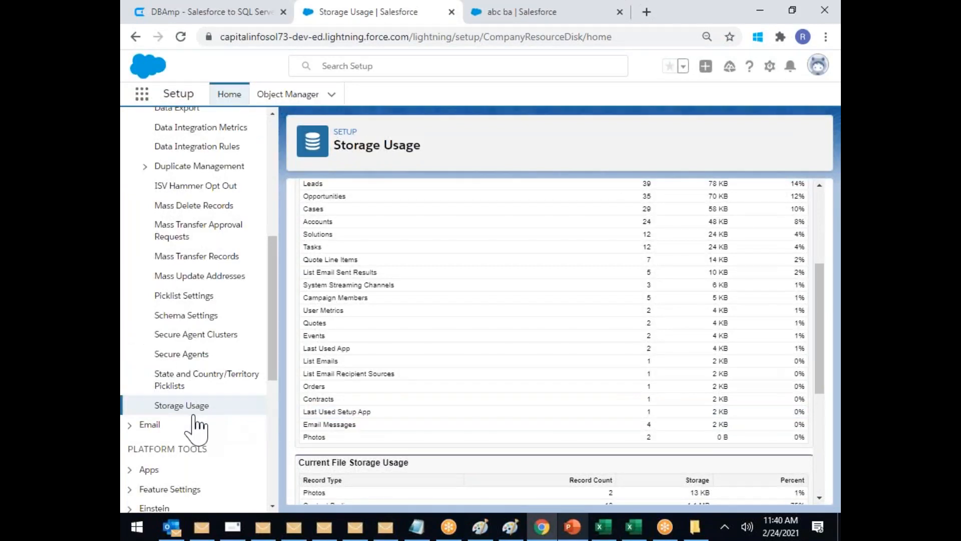
{"action": "scroll", "coordinate": [505, 416], "scroll_direction": "down", "scroll_amount": 5}
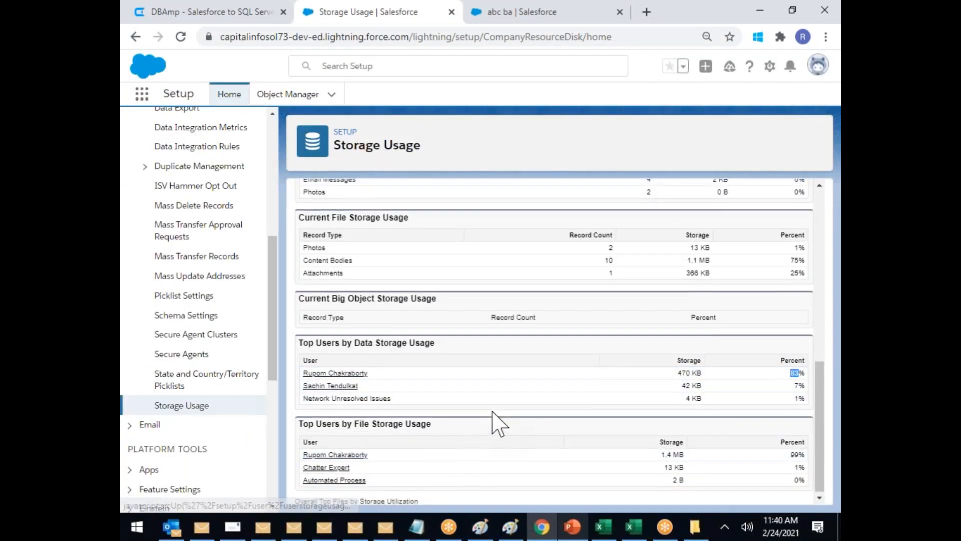
{"action": "scroll", "coordinate": [494, 418], "scroll_direction": "up", "scroll_amount": 1}
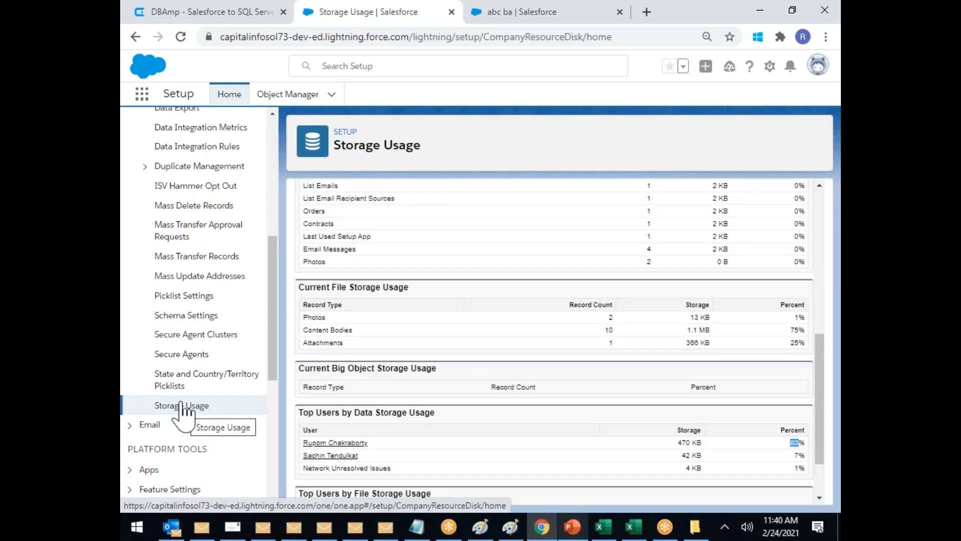
{"action": "scroll", "coordinate": [185, 415], "scroll_direction": "up", "scroll_amount": 3}
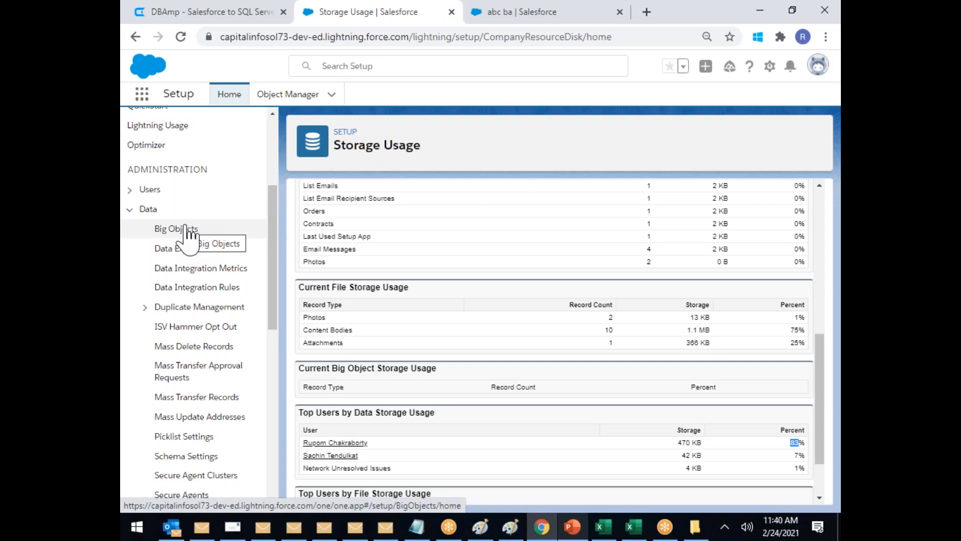
{"action": "scroll", "coordinate": [188, 238], "scroll_direction": "down", "scroll_amount": 3}
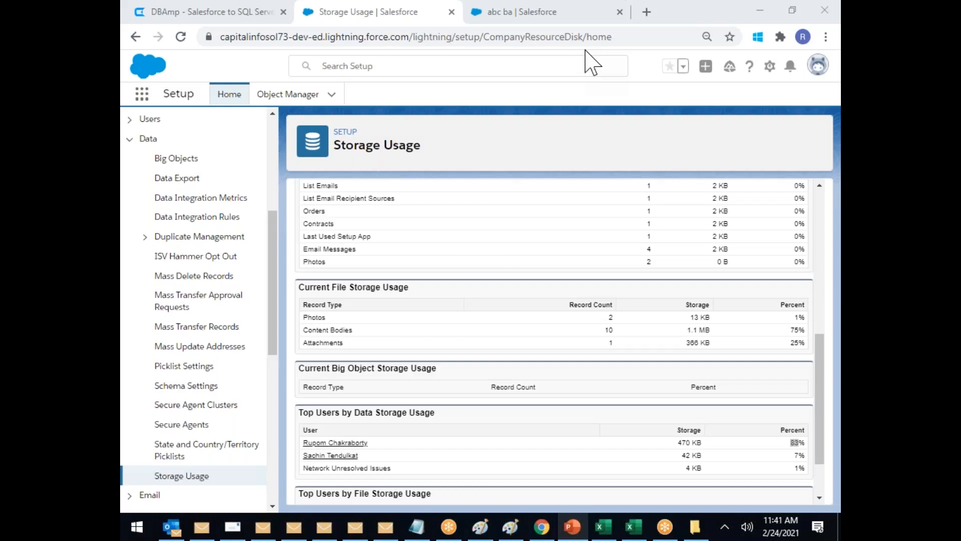
{"action": "scroll", "coordinate": [369, 226], "scroll_direction": "up", "scroll_amount": 2}
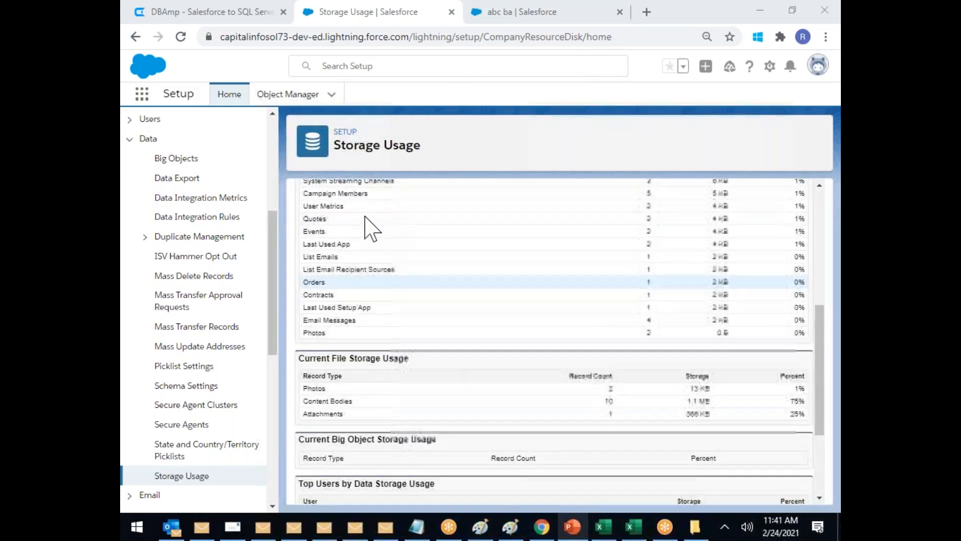
{"action": "scroll", "coordinate": [369, 225], "scroll_direction": "up", "scroll_amount": 7}
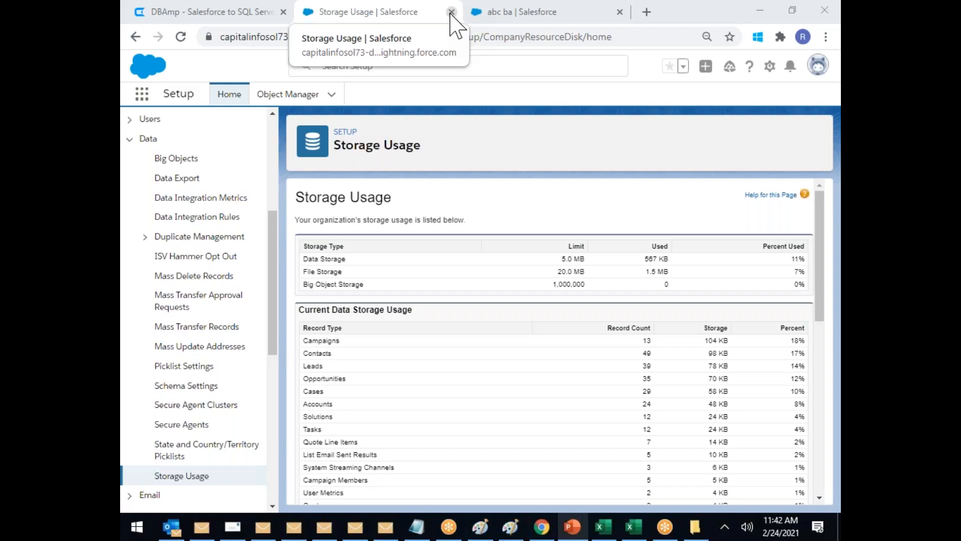
Step: Close the Storage Usage tab and switch to File Explorer showing the C:\SFDC_\OF109 folder
{"action": "left_click", "coordinate": [451, 11]}
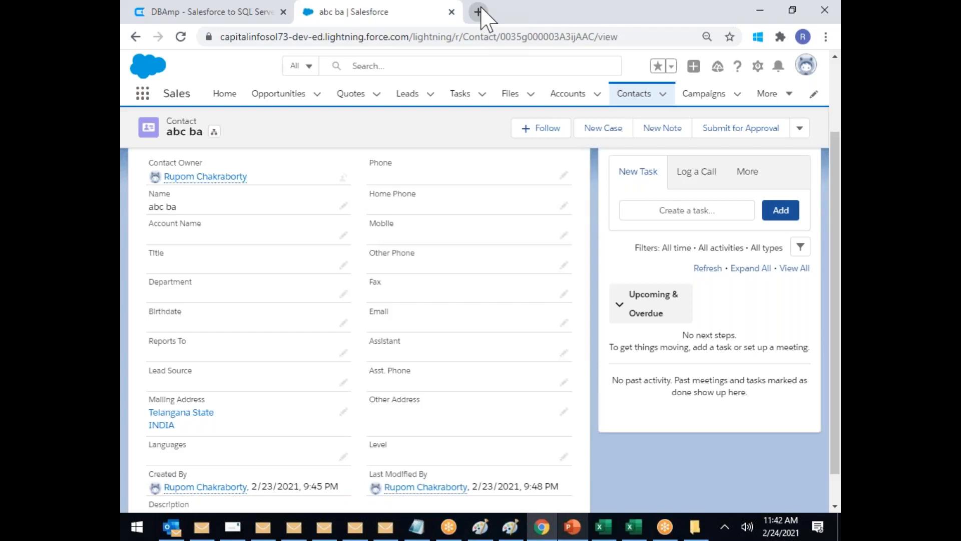
{"action": "key", "text": "alt+Tab"}
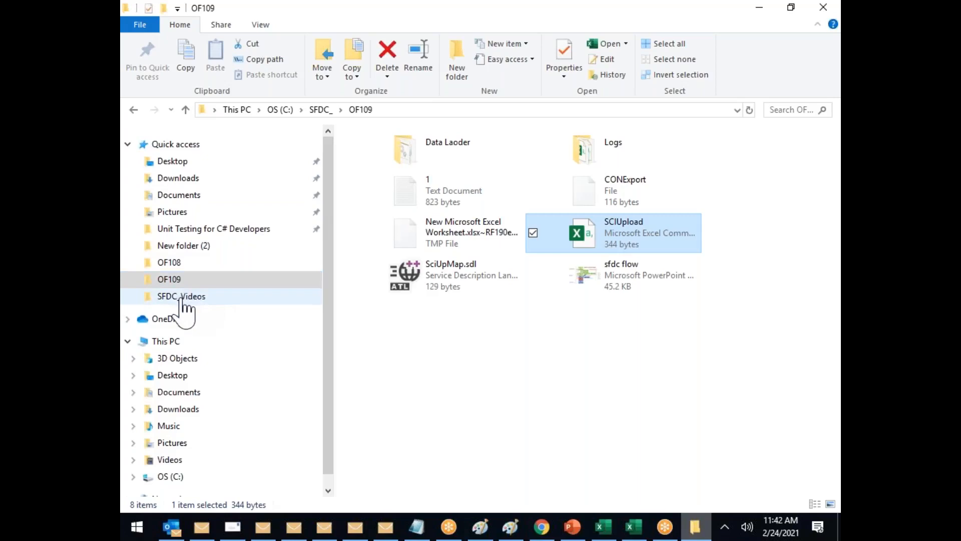
Step: Browse from This PC through OS (C:) and the user folder into the SFDC folder
{"action": "left_click", "coordinate": [170, 342]}
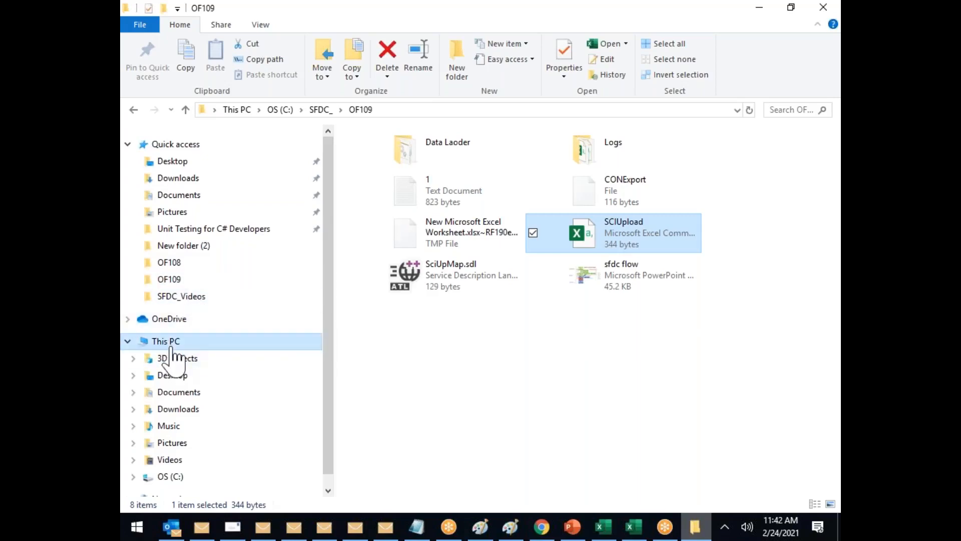
{"action": "left_click", "coordinate": [474, 369]}
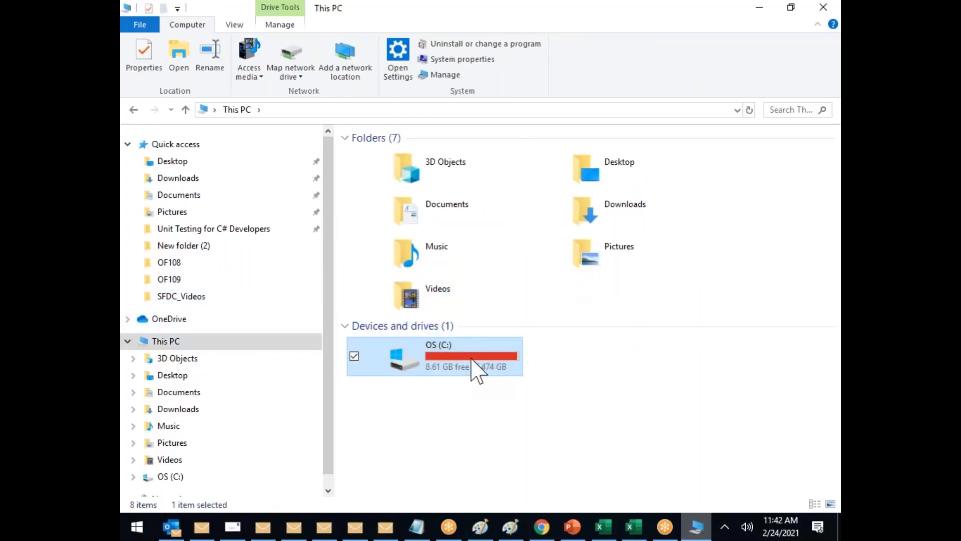
{"action": "double_click", "coordinate": [474, 370]}
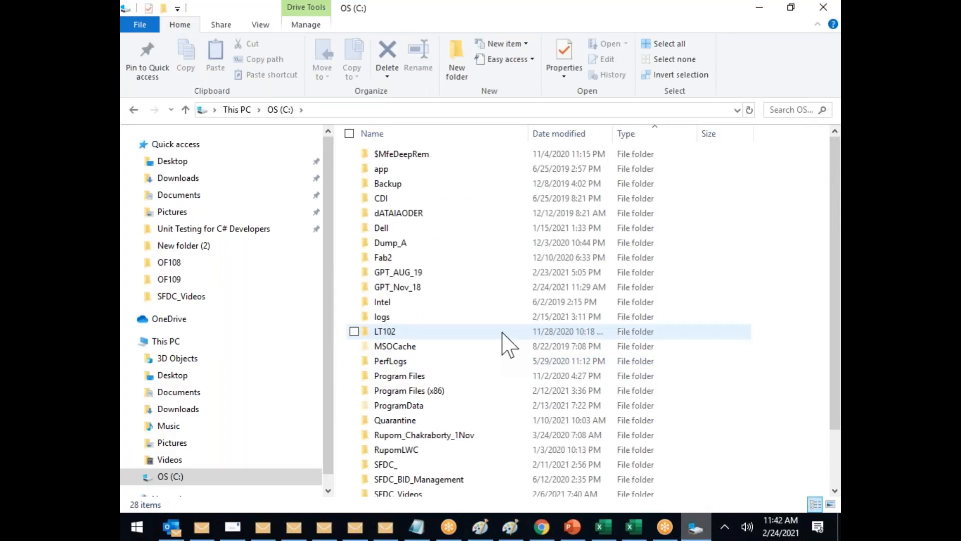
{"action": "scroll", "coordinate": [503, 333], "scroll_direction": "down", "scroll_amount": 2}
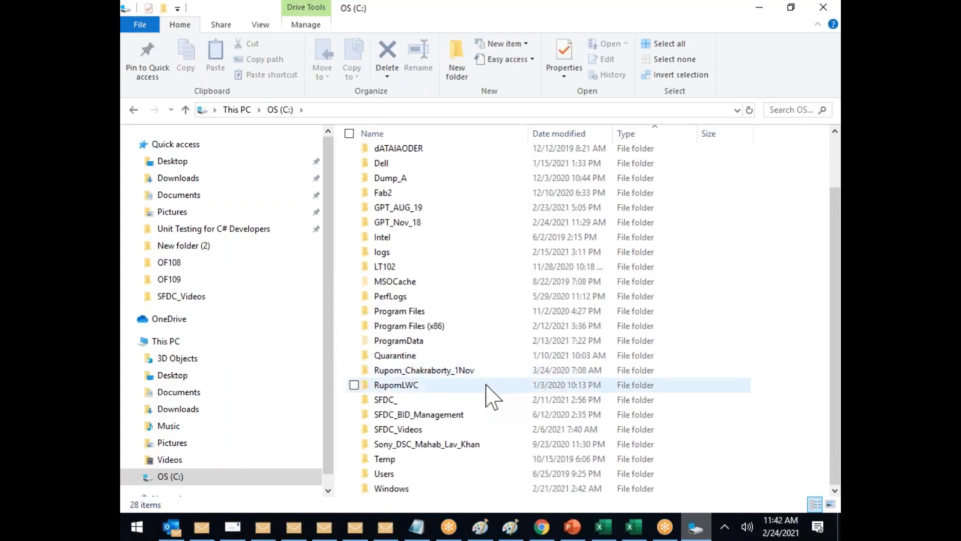
{"action": "left_click", "coordinate": [447, 373]}
{"action": "double_click", "coordinate": [447, 373]}
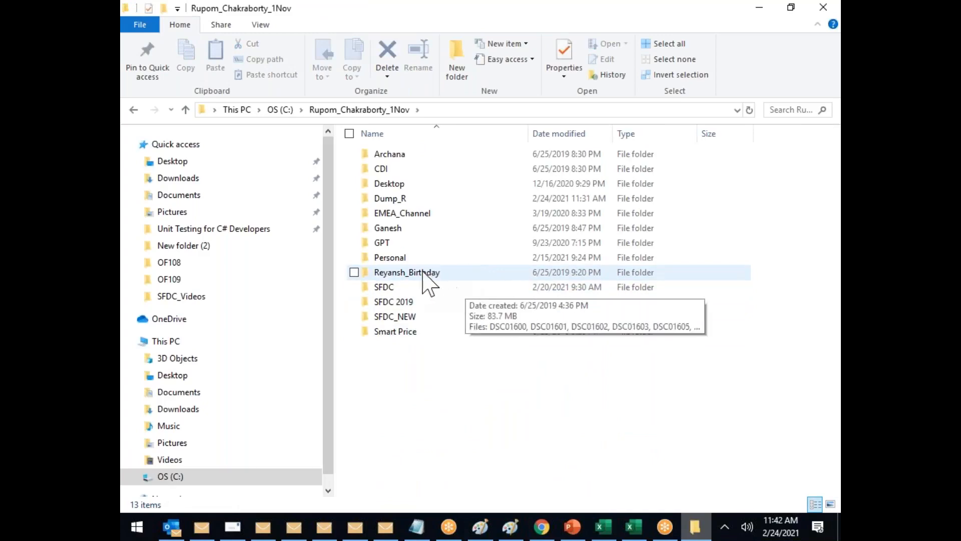
{"action": "double_click", "coordinate": [383, 287]}
Step: Open the 12_SFDC_ProjectEnv presentation in PowerPoint from the SFDC folder
{"action": "scroll", "coordinate": [458, 302], "scroll_direction": "down", "scroll_amount": 3}
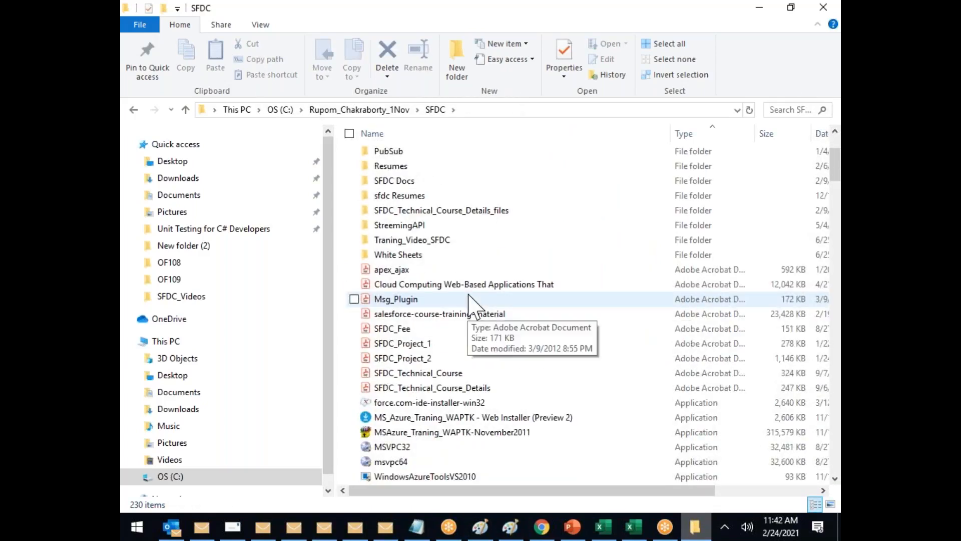
{"action": "scroll", "coordinate": [471, 302], "scroll_direction": "down", "scroll_amount": 4}
{"action": "scroll", "coordinate": [471, 305], "scroll_direction": "down", "scroll_amount": 9}
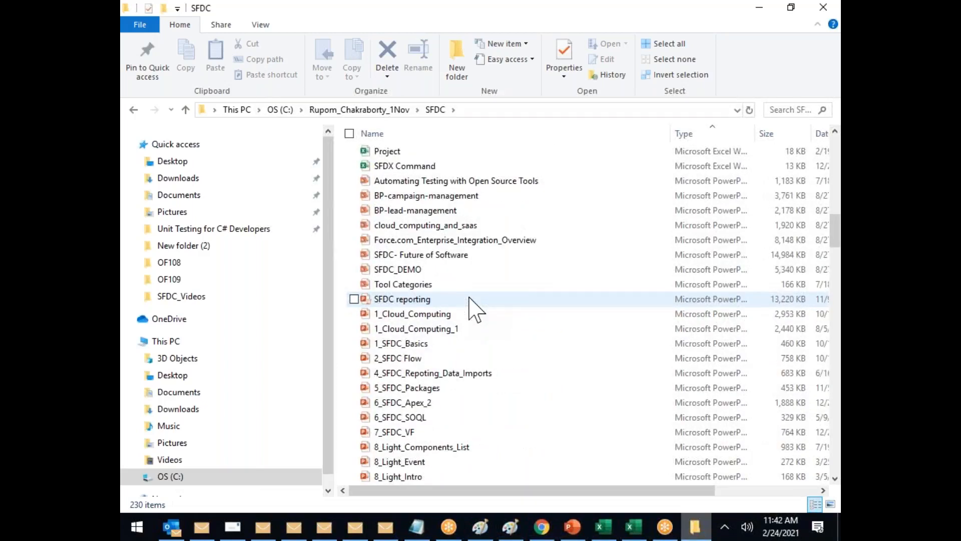
{"action": "scroll", "coordinate": [470, 299], "scroll_direction": "down", "scroll_amount": 6}
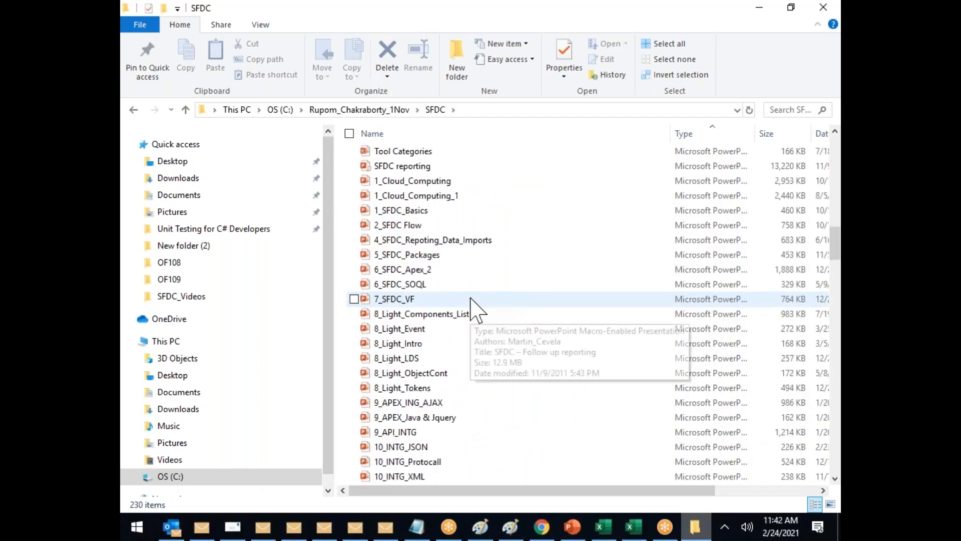
{"action": "scroll", "coordinate": [471, 302], "scroll_direction": "down", "scroll_amount": 2}
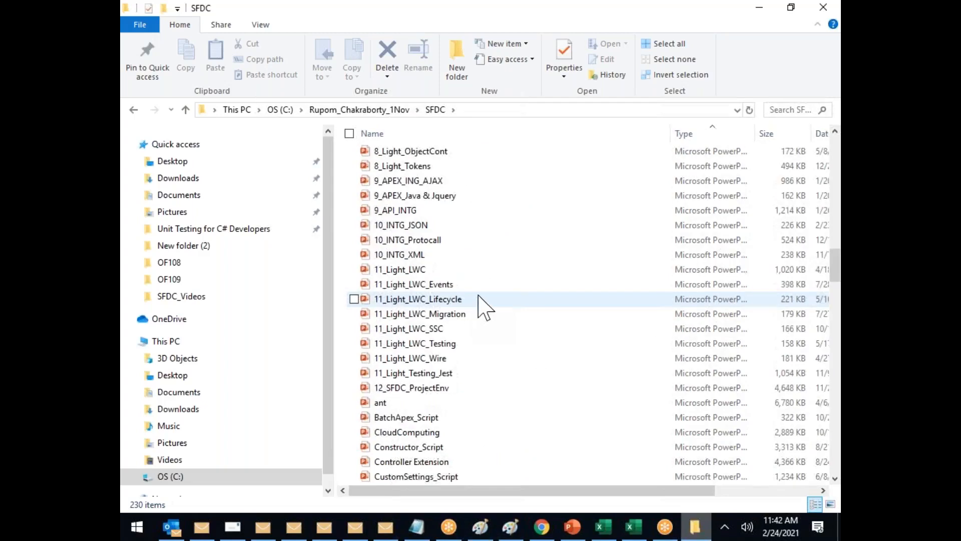
{"action": "left_click", "coordinate": [432, 389]}
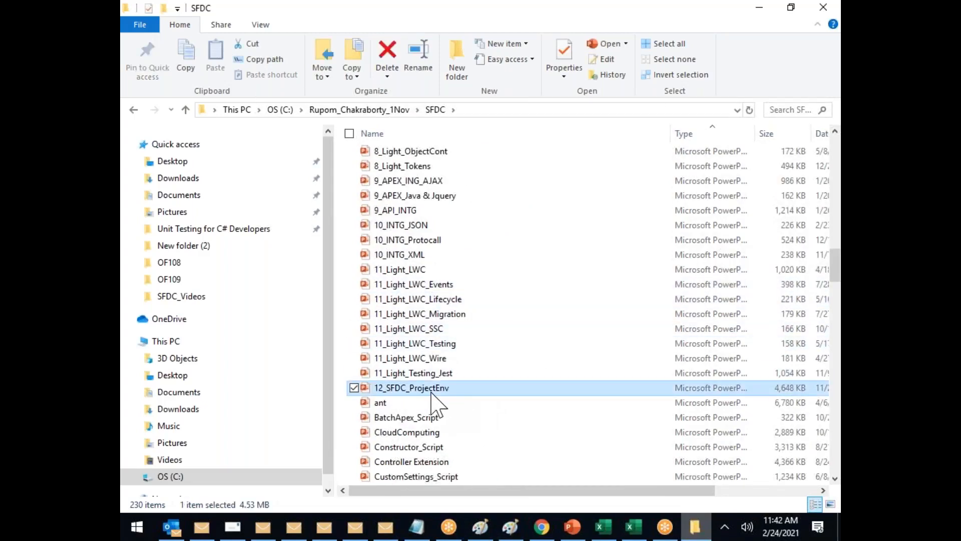
{"action": "double_click", "coordinate": [431, 390]}
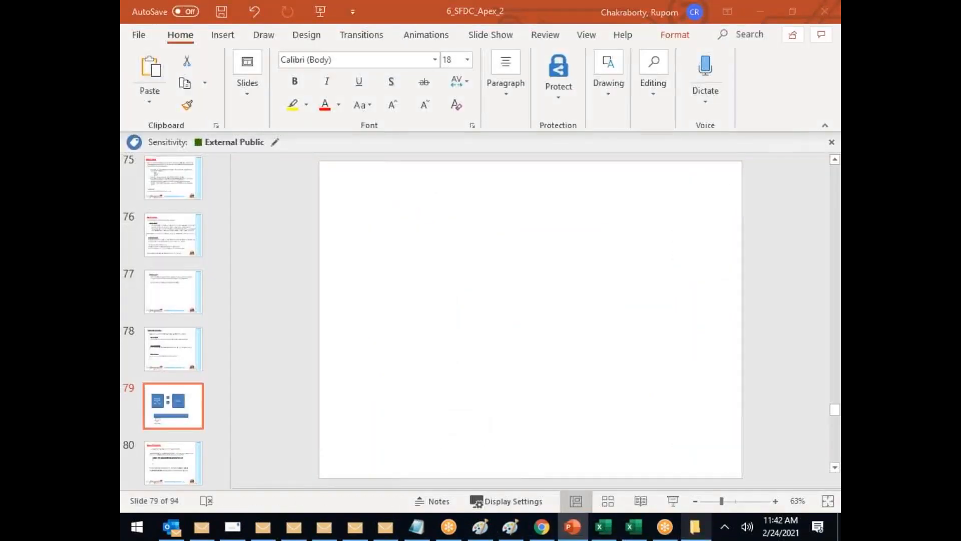
Step: Play the slide show full-screen from slide 7, Real Time Landscape
{"action": "scroll", "coordinate": [212, 331], "scroll_direction": "down", "scroll_amount": 3}
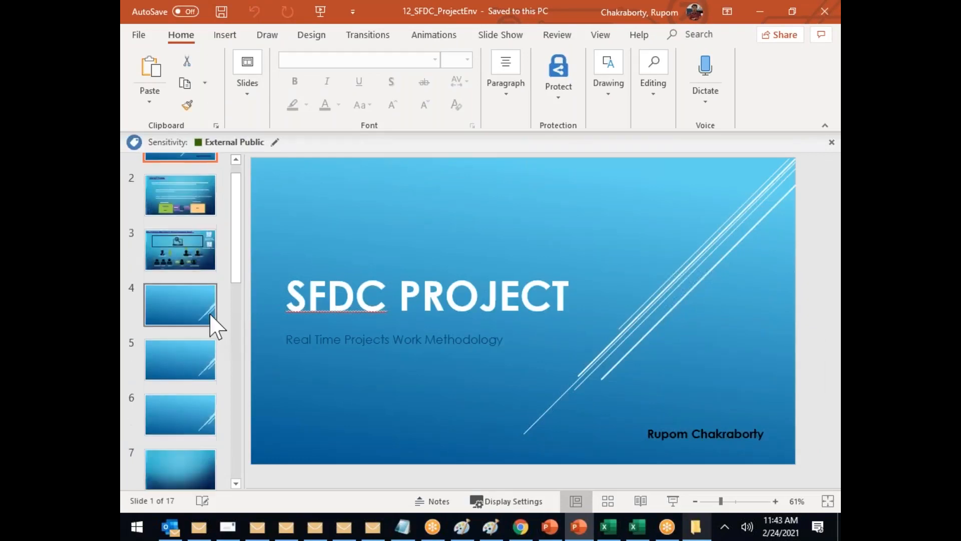
{"action": "scroll", "coordinate": [209, 334], "scroll_direction": "down", "scroll_amount": 1}
{"action": "left_click", "coordinate": [194, 393]}
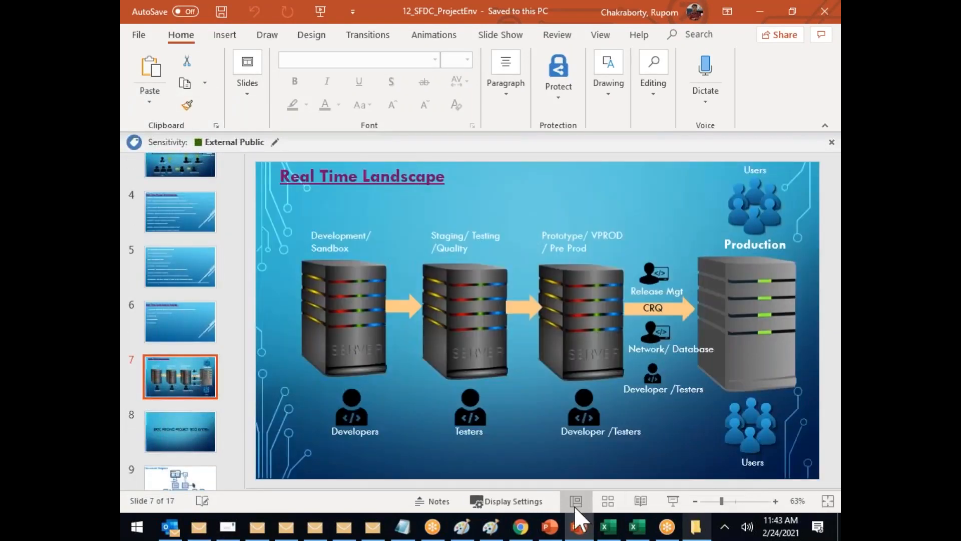
{"action": "left_click", "coordinate": [672, 500]}
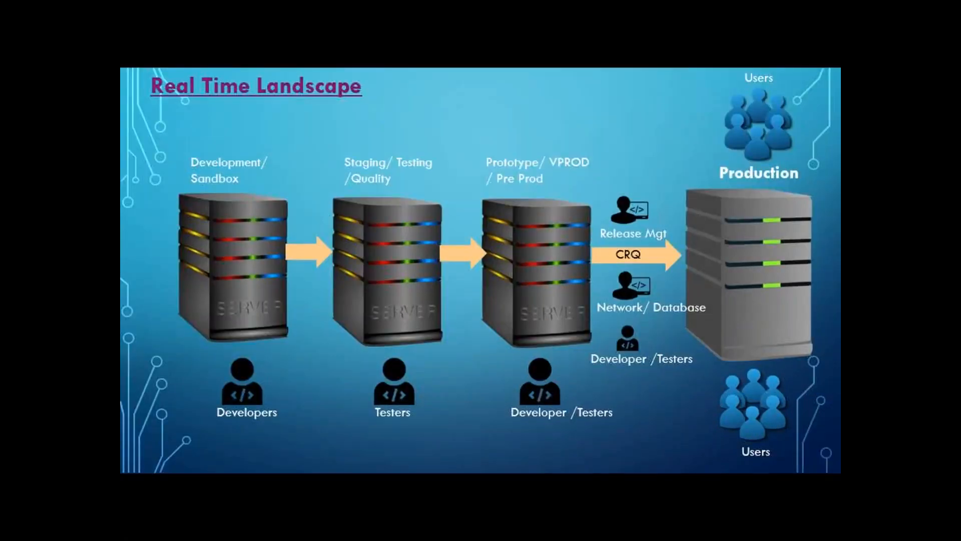